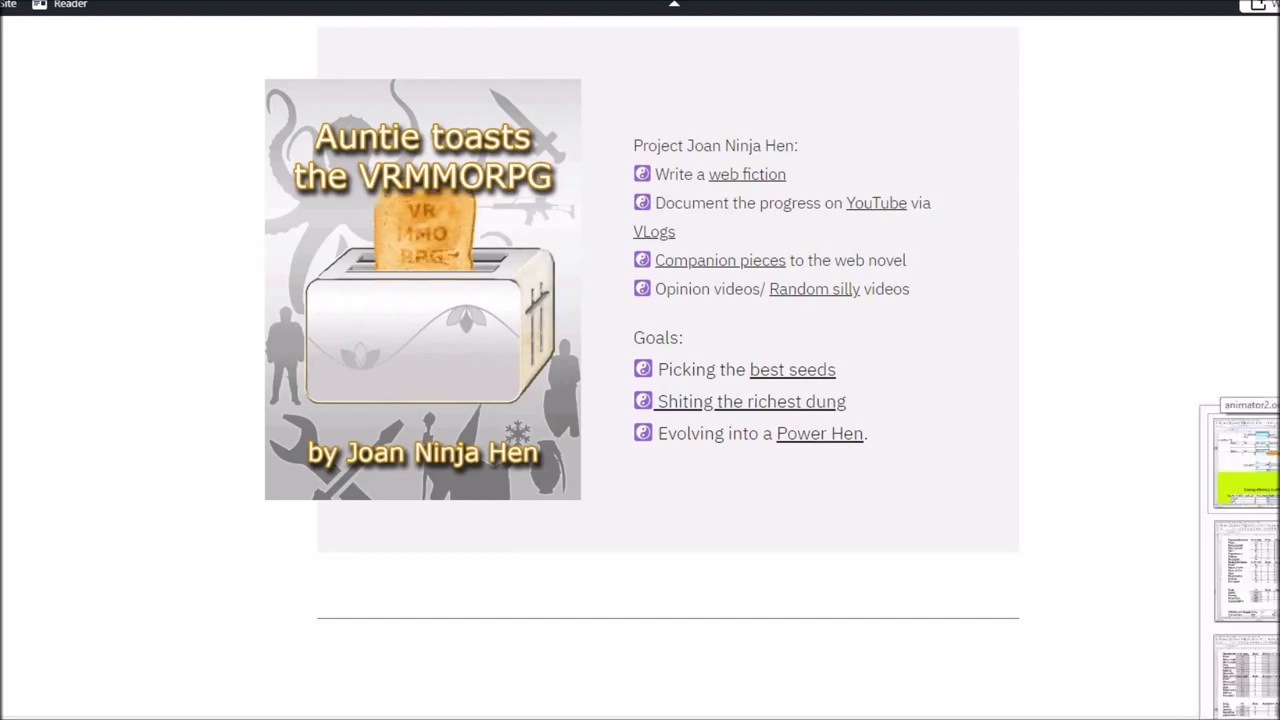
Switch to the character stats spreadsheet and review the attribute and derived pool tables on sheet c4
key(alt+Tab)
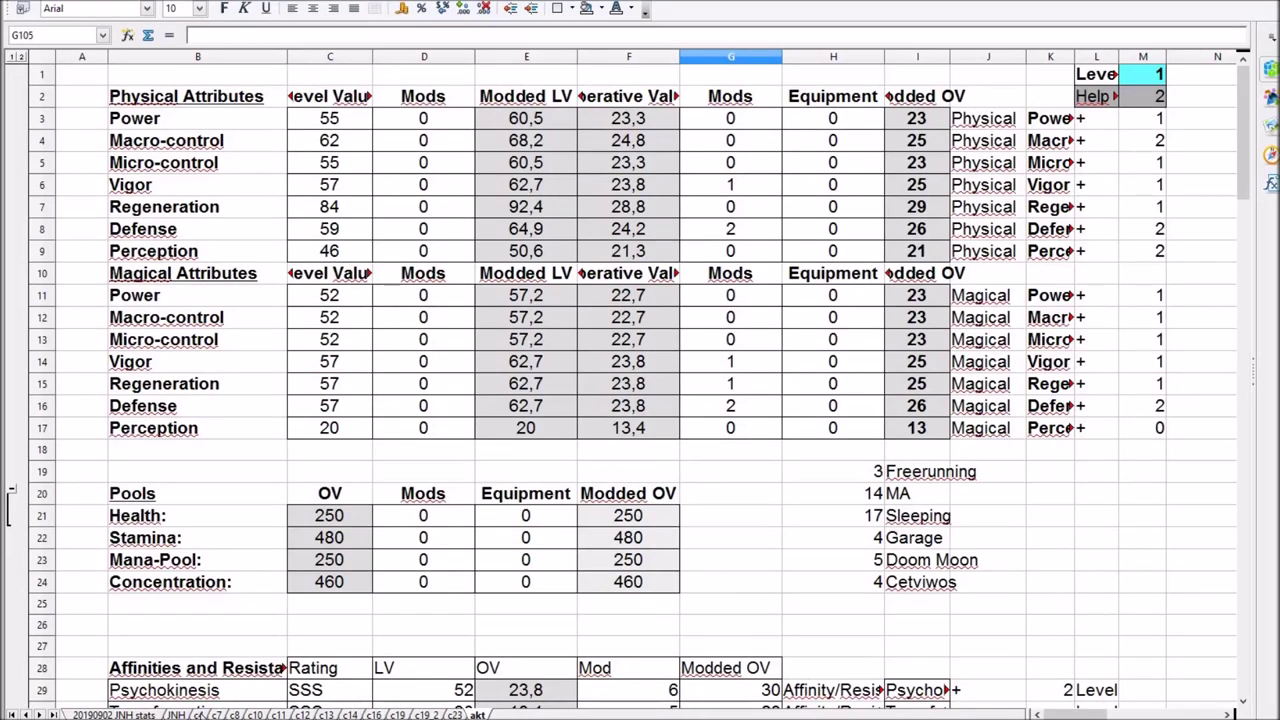
click(199, 714)
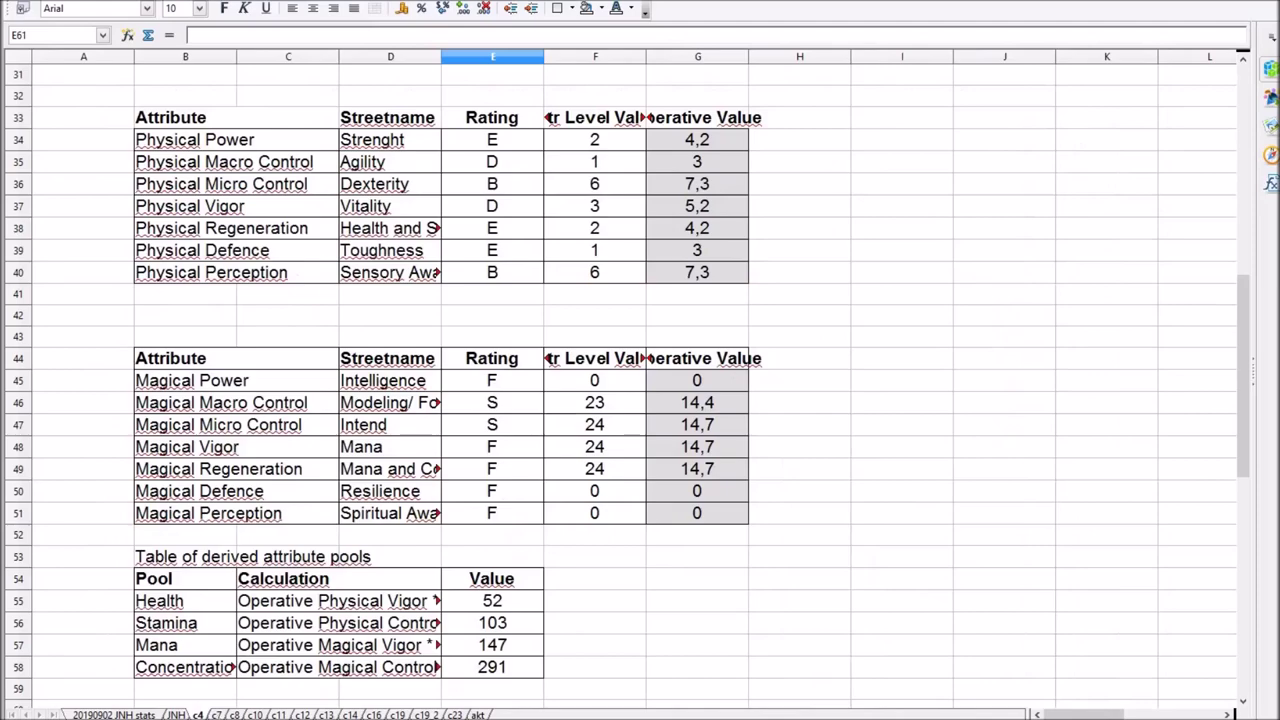
drag(1250, 390, 1252, 113)
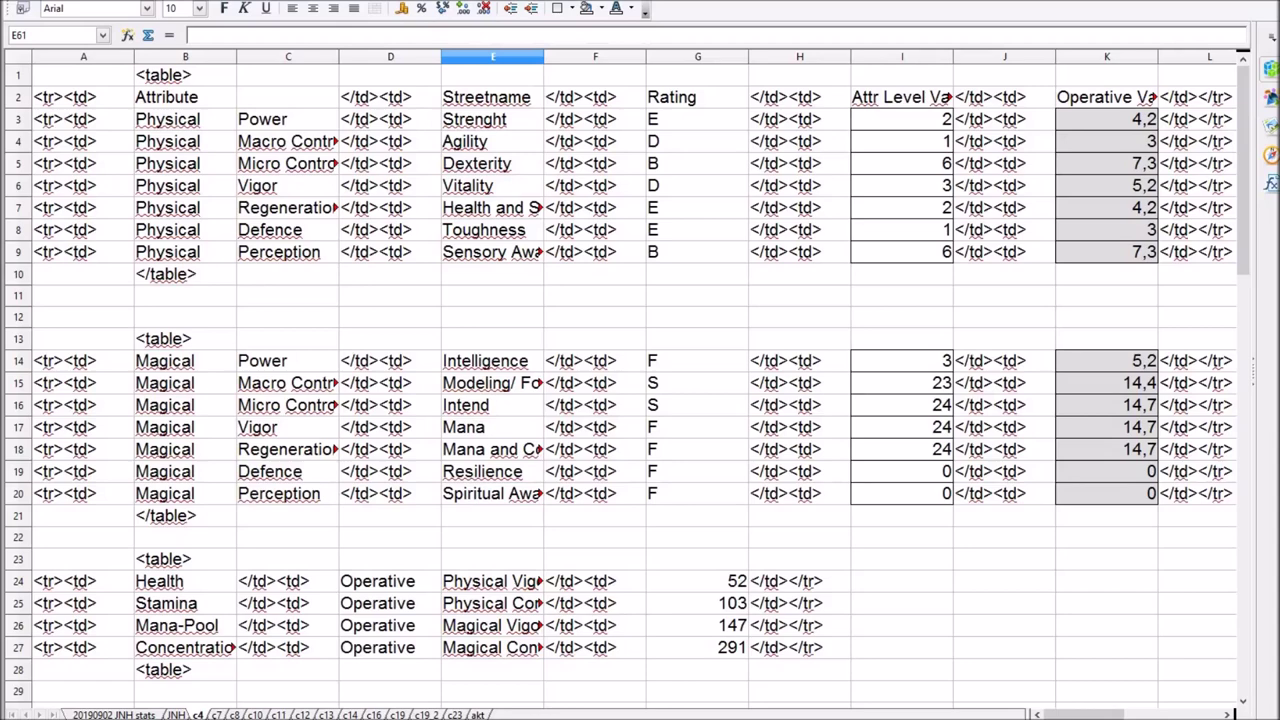
drag(1245, 172, 1243, 382)
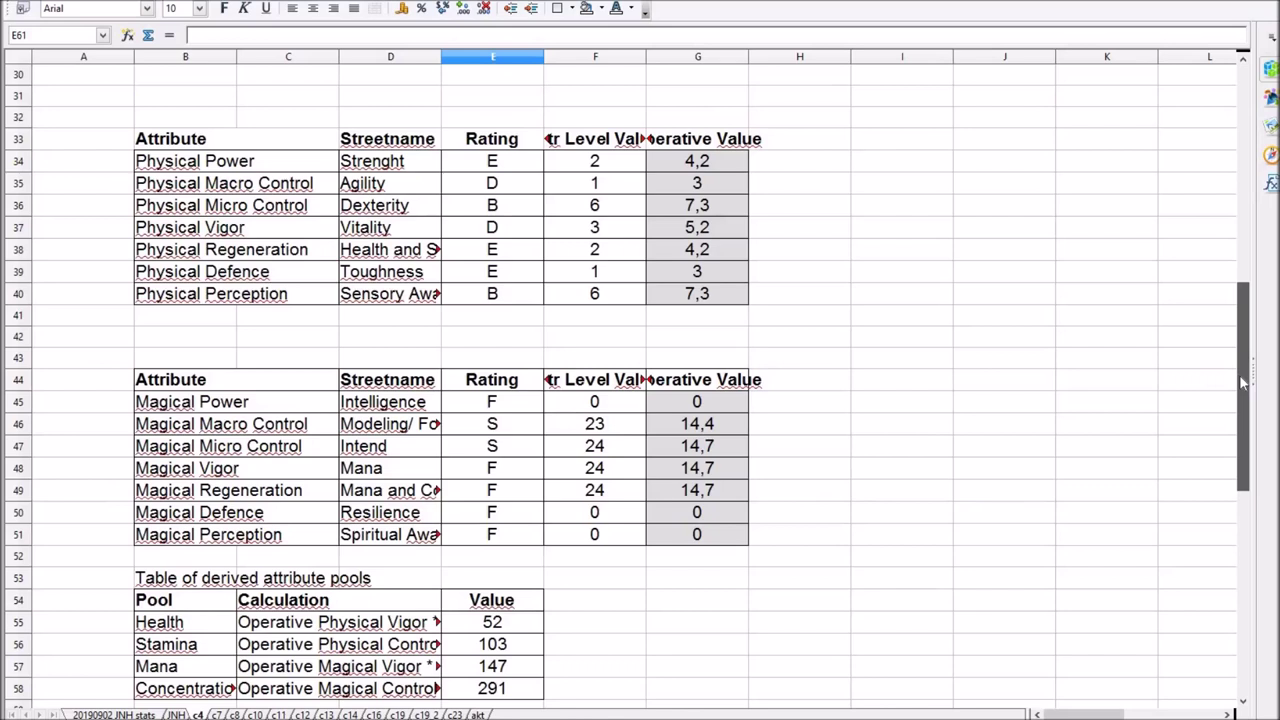
drag(1243, 382, 1243, 480)
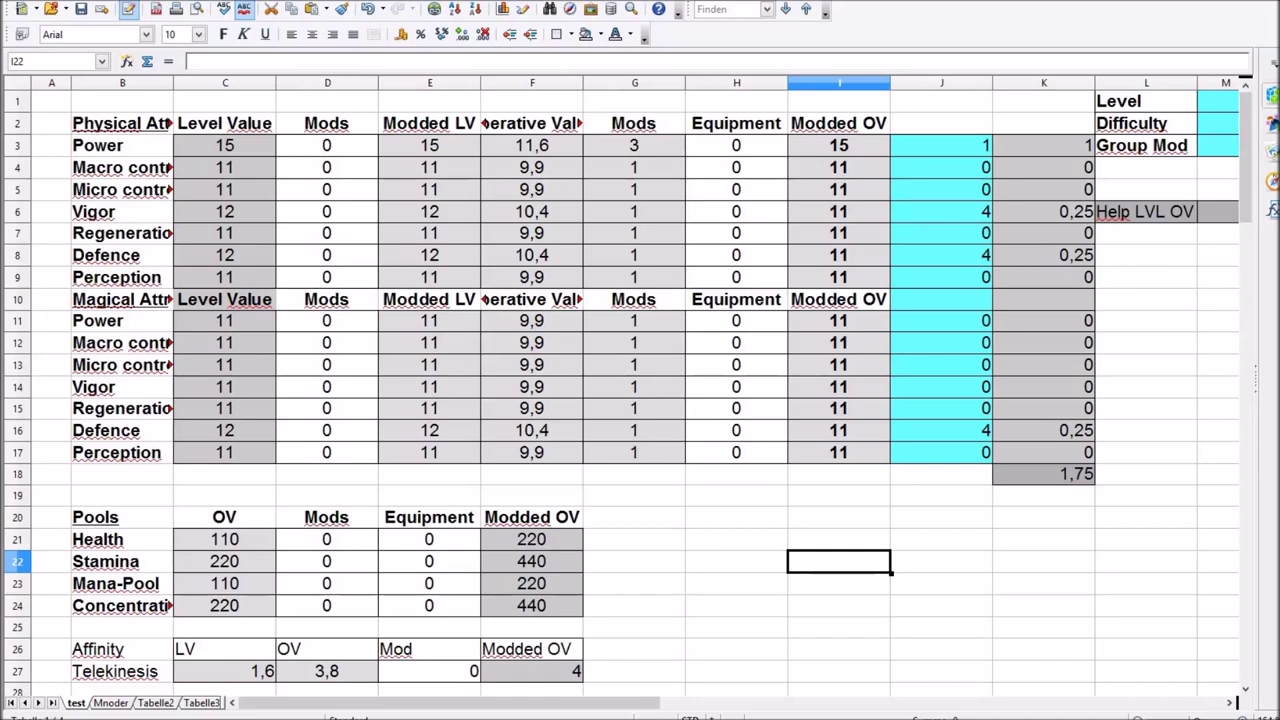
Switch to animator2.ods and look over the Dashboard sheet, including the calculation block in F13:H22
mouse_move(1278, 460)
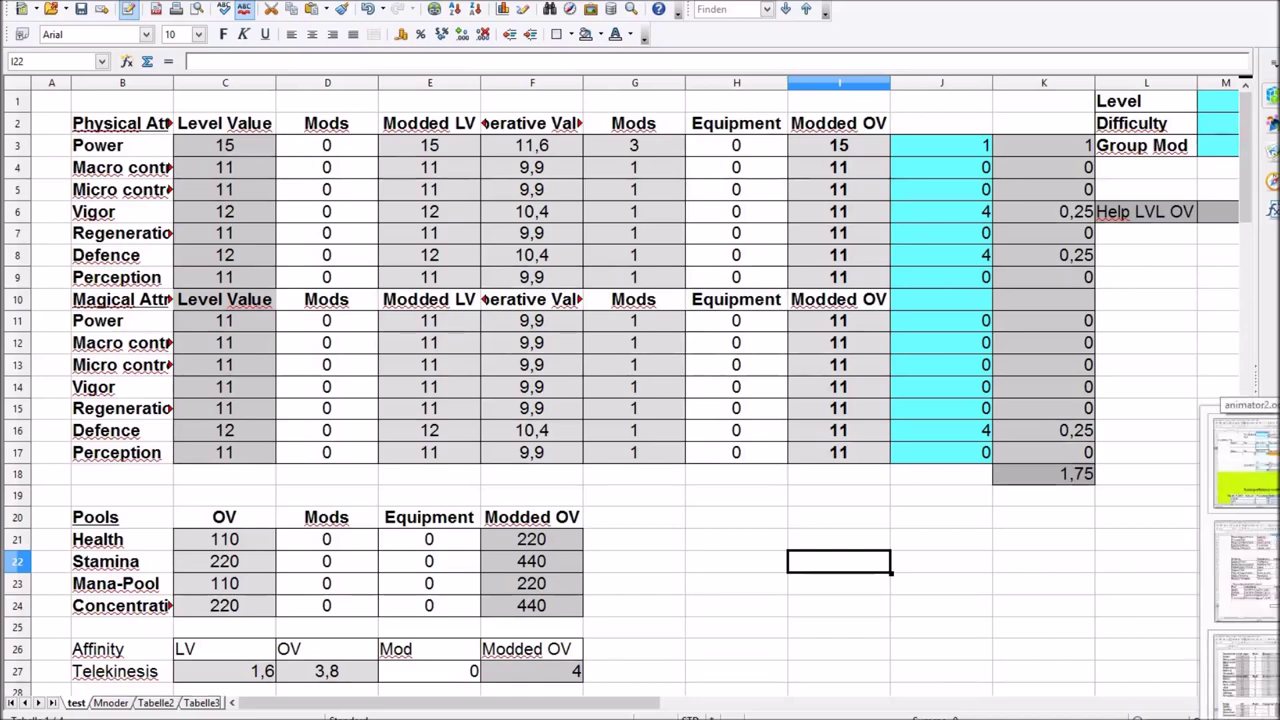
click(1245, 460)
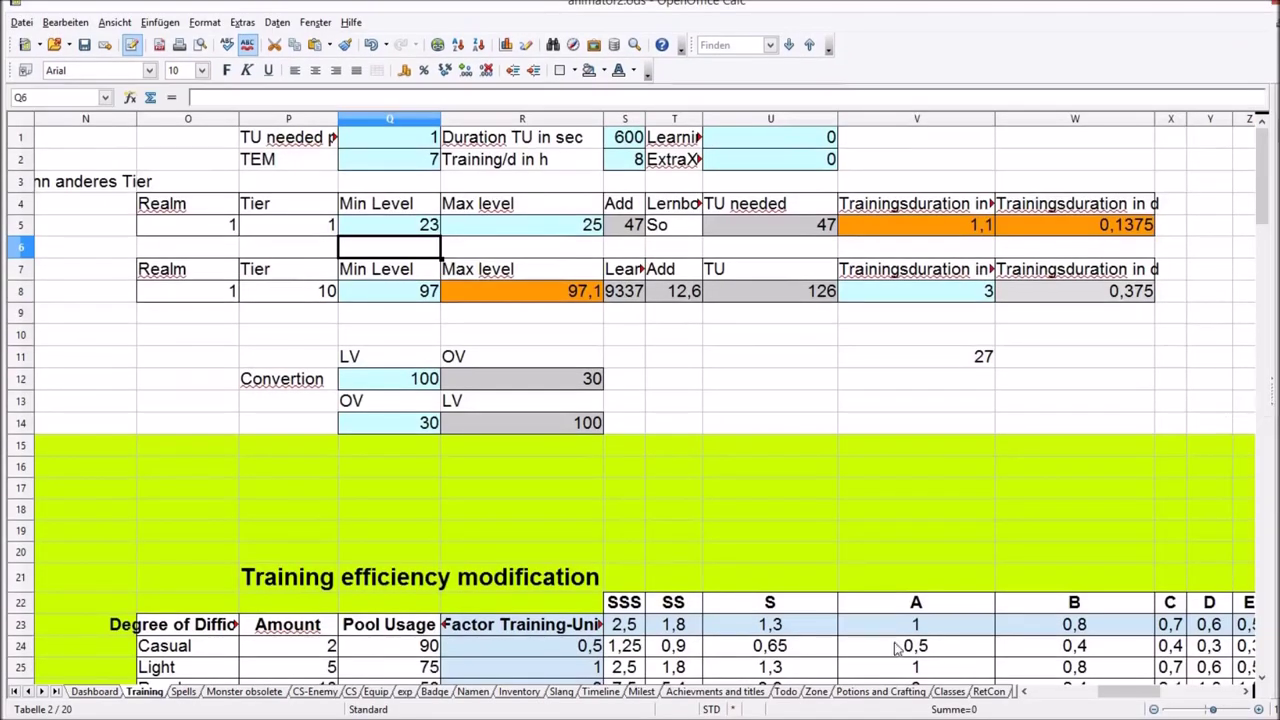
click(95, 692)
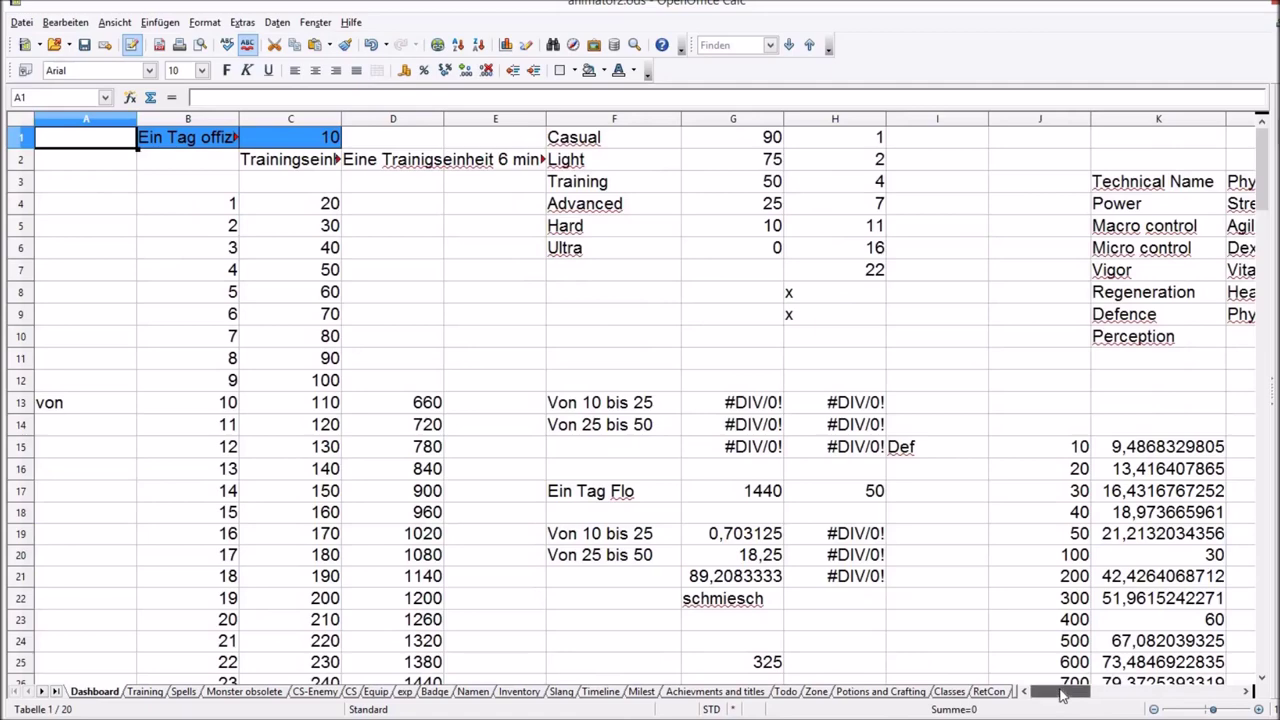
mouse_move(1062, 695)
mouse_down()
mouse_move(1097, 690)
mouse_move(1063, 692)
mouse_up()
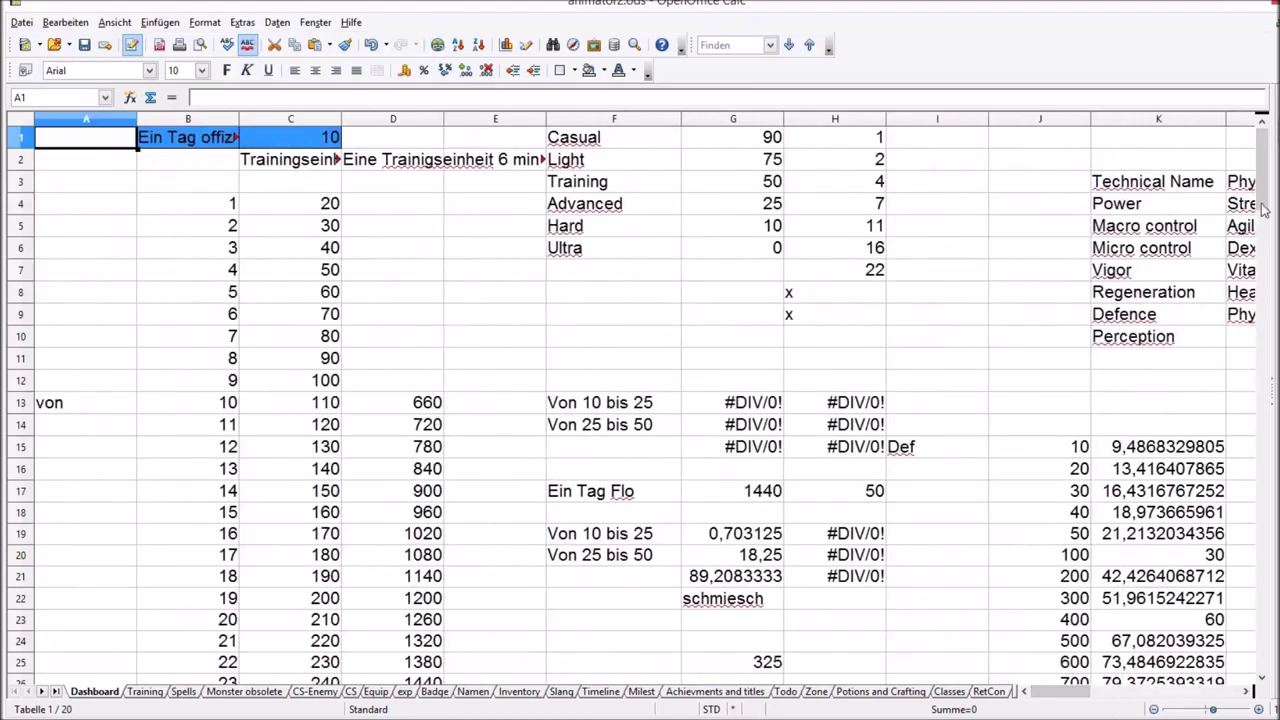
drag(600, 402, 860, 600)
scroll(881, 616, down, 2)
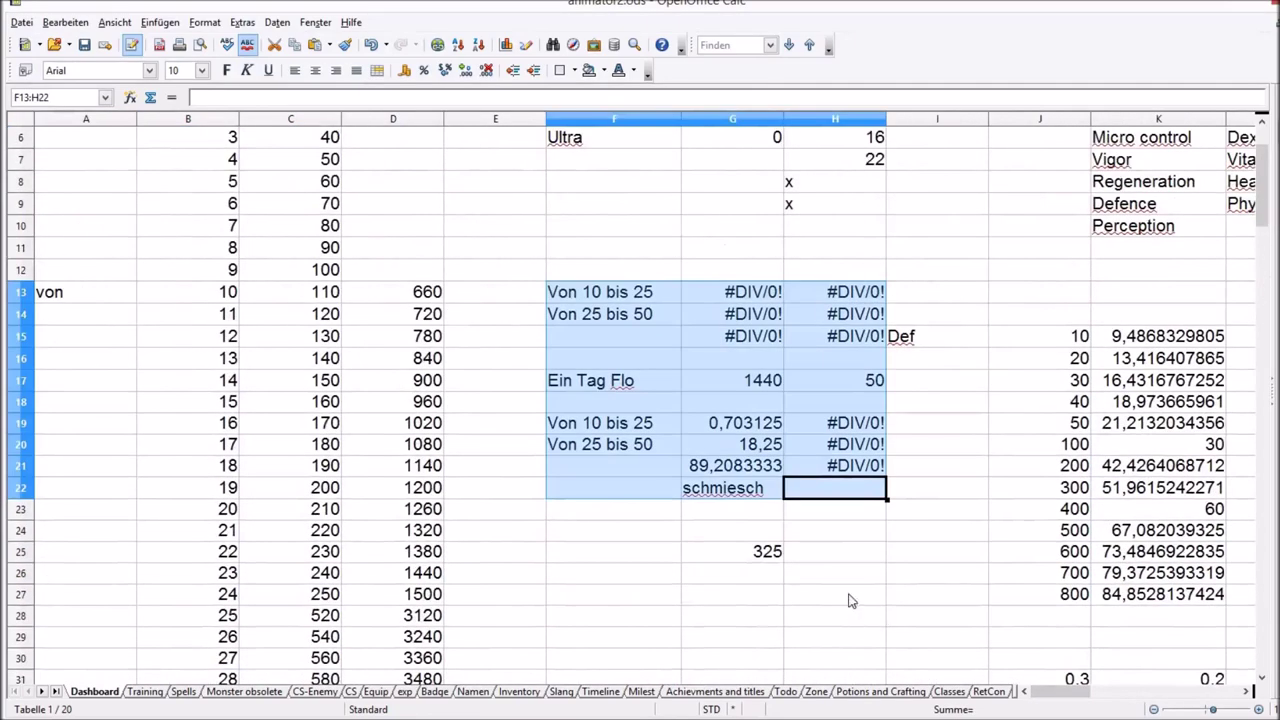
click(878, 555)
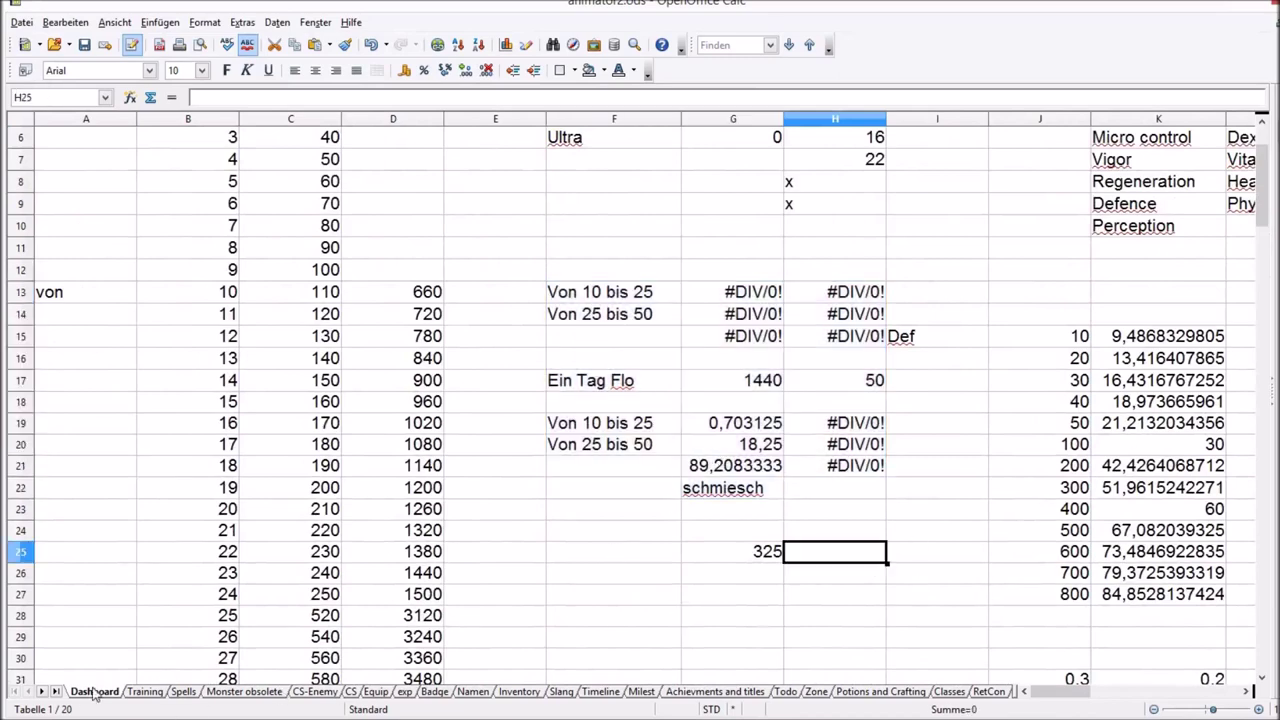
On the Training sheet, set Min Level to 1 and Max level to 2 in the row 5 training calculator
click(144, 692)
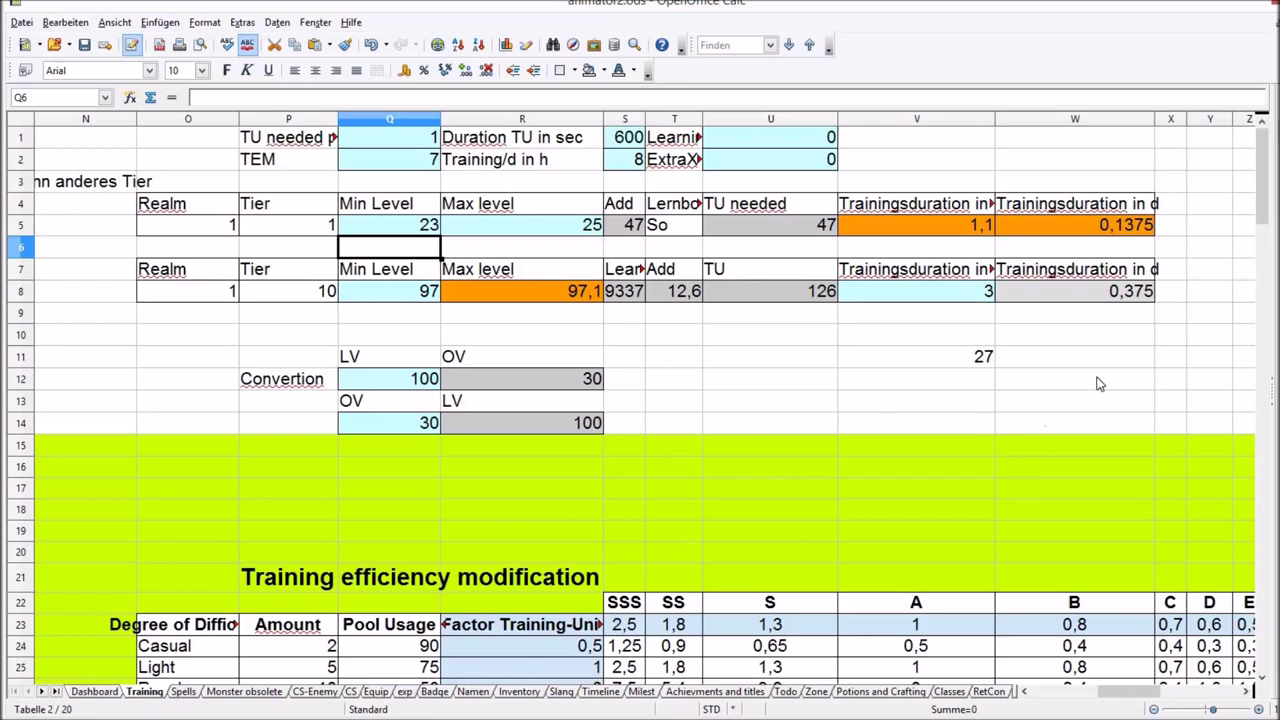
key(Up)
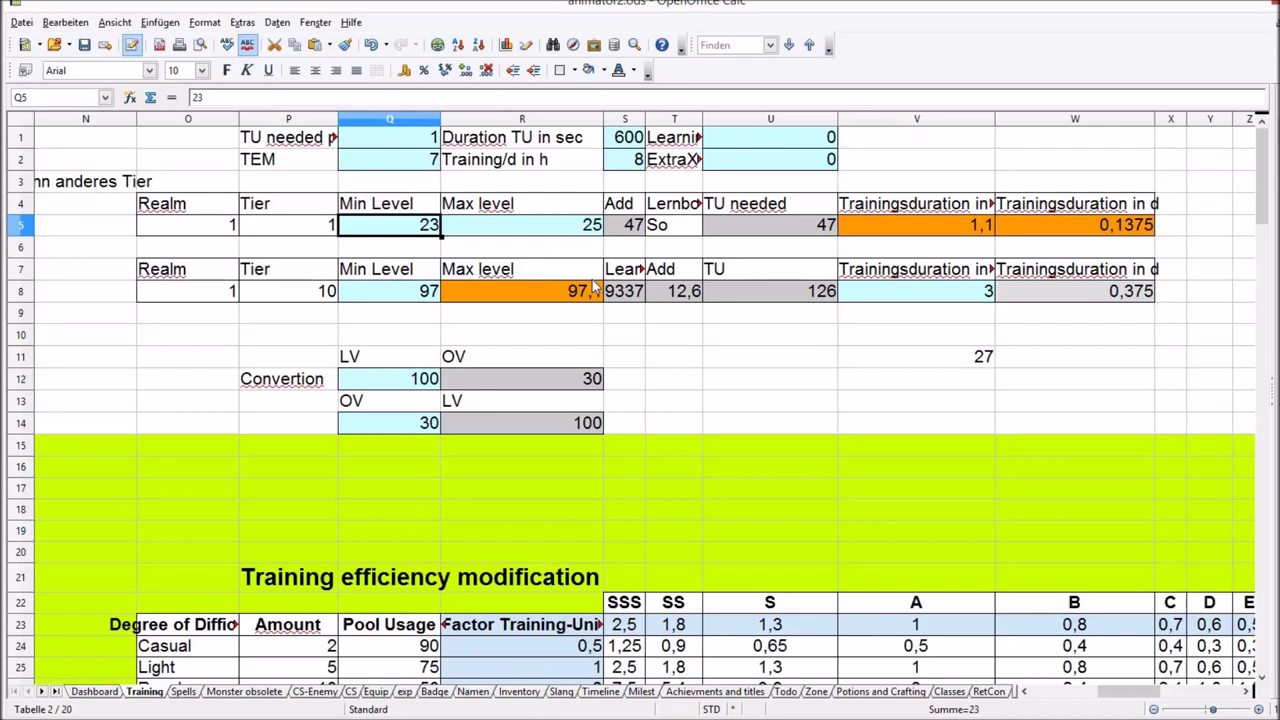
text(1)
key(Tab)
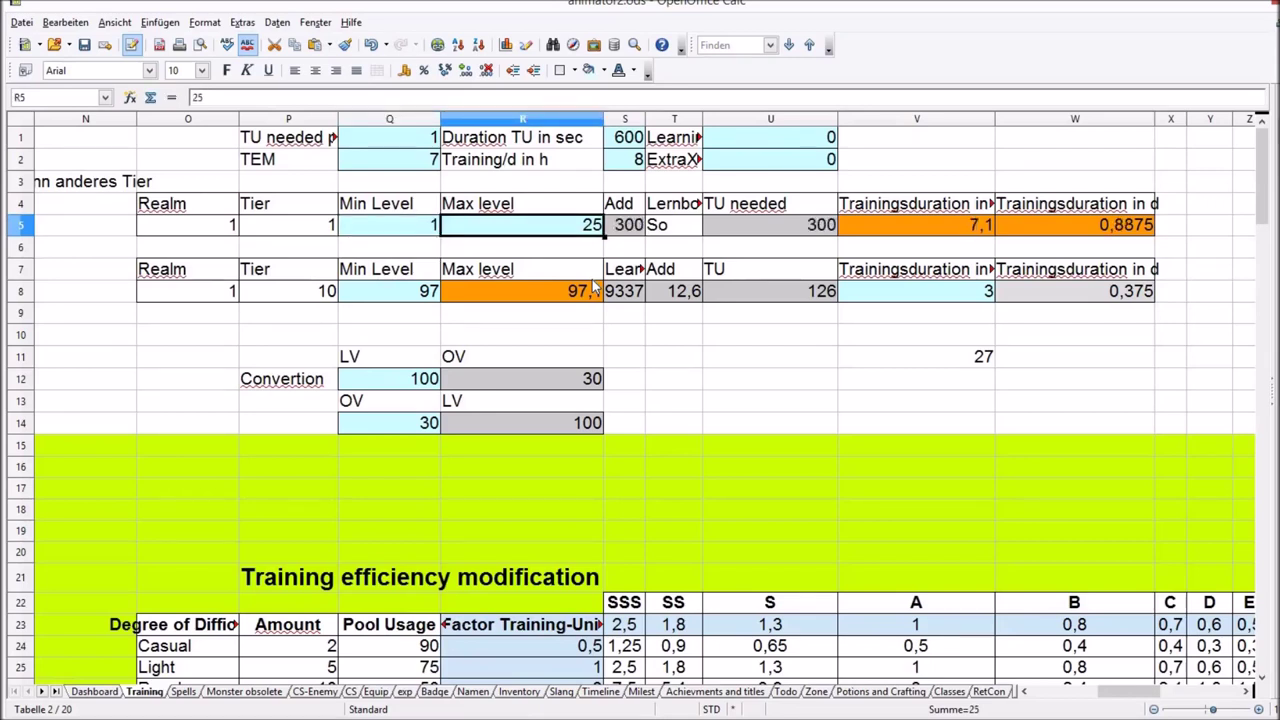
text(2)
key(Return)
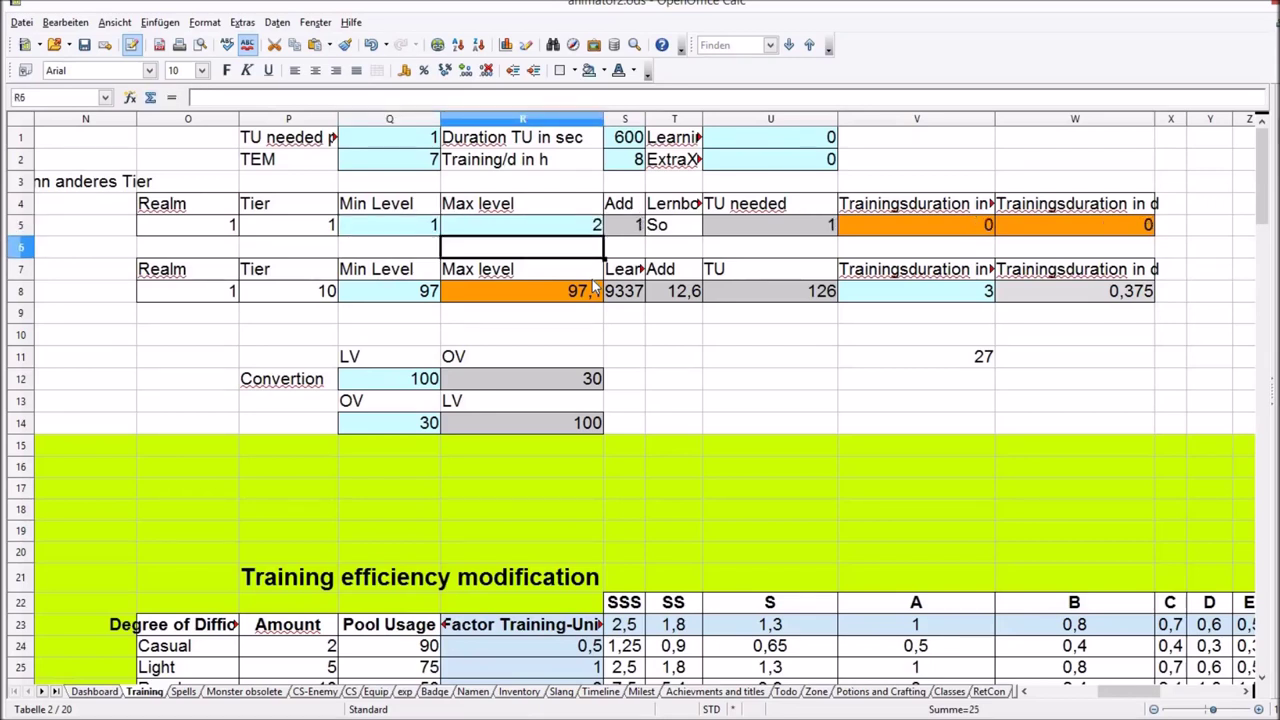
Set the row 5 Max level to 5 and select the Duration TU in sec value
key(Up)
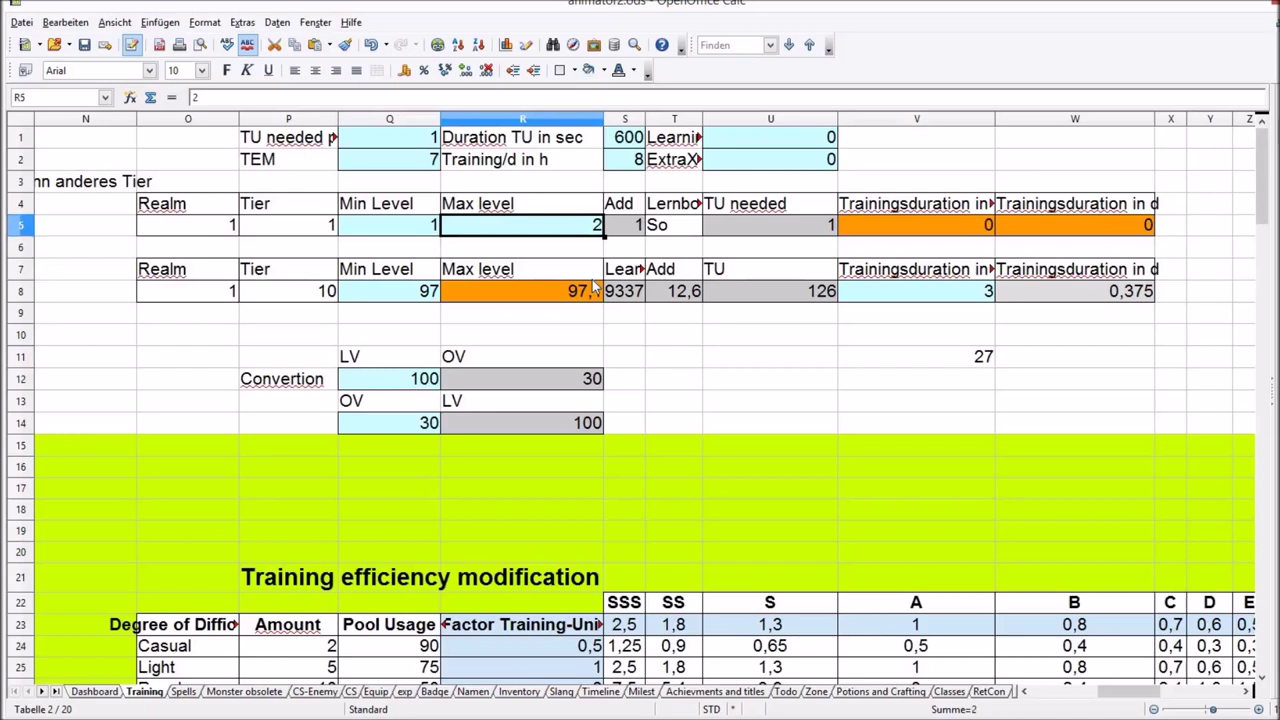
text(5)
key(Return)
key(Up)
key(Up)
key(Up)
key(Up)
key(Up)
key(Right)
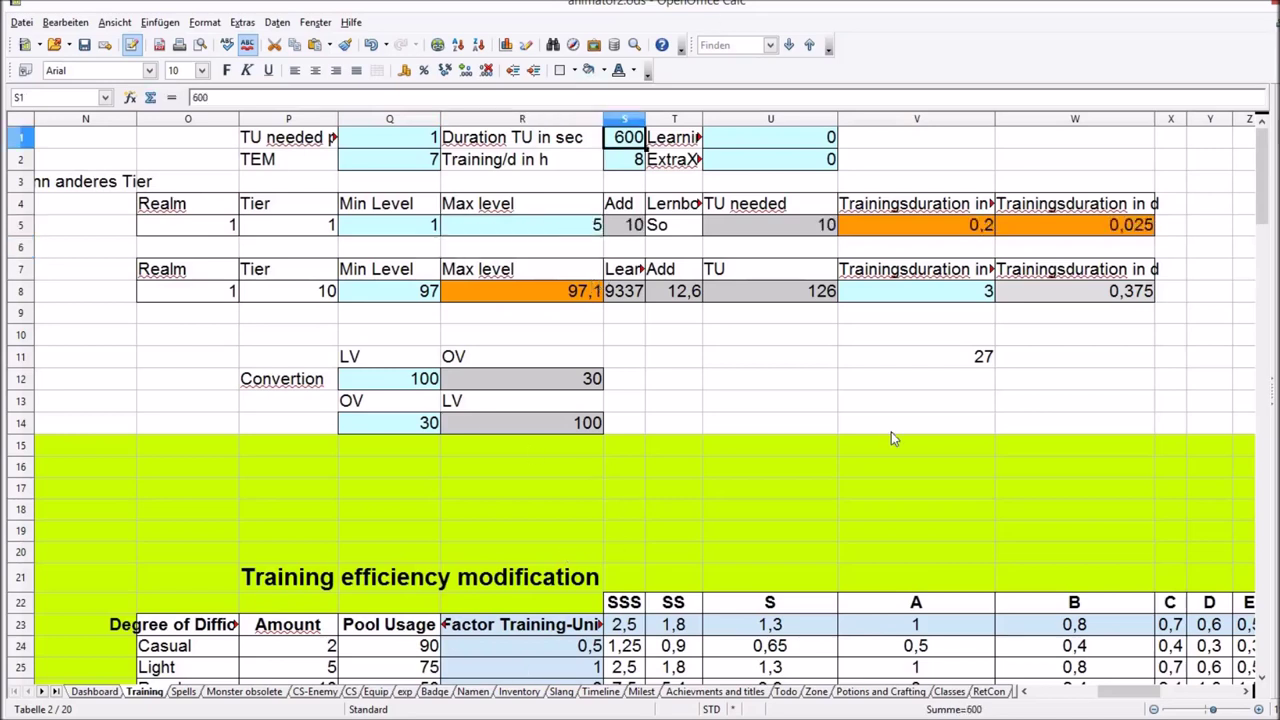
Examine the Training efficiency modification table across the affinity ratings and down the degrees of difficulty, ending at Advanced for rating C
click(916, 605)
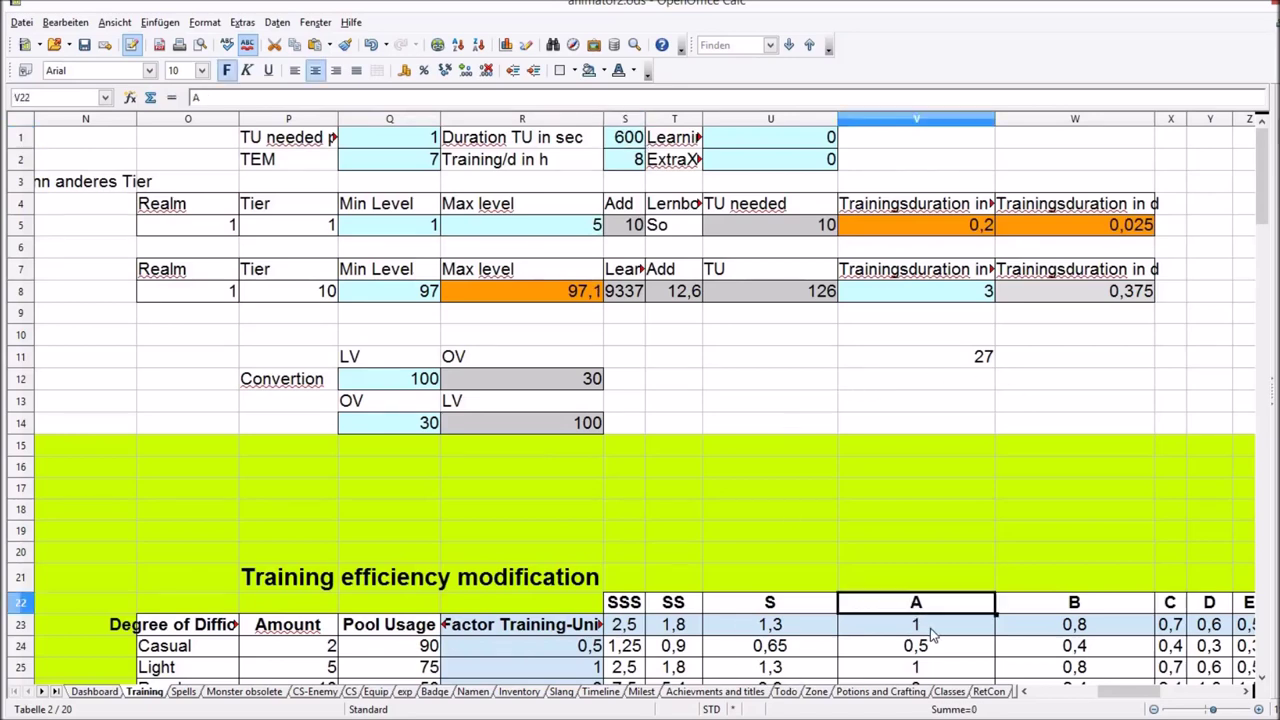
key(Right)
key(Right)
key(Right)
key(Right)
key(Right)
key(Left)
key(Left)
key(Left)
key(Left)
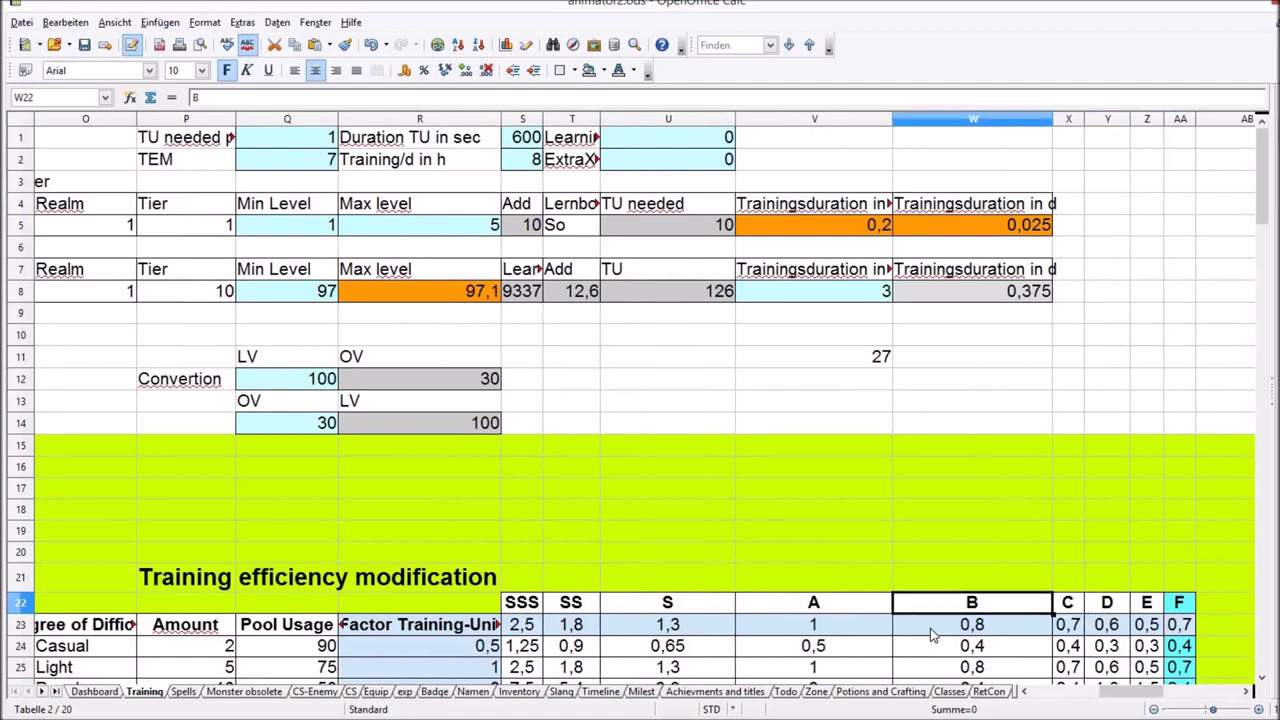
key(Down)
key(Down)
key(Down)
key(Down)
key(Down)
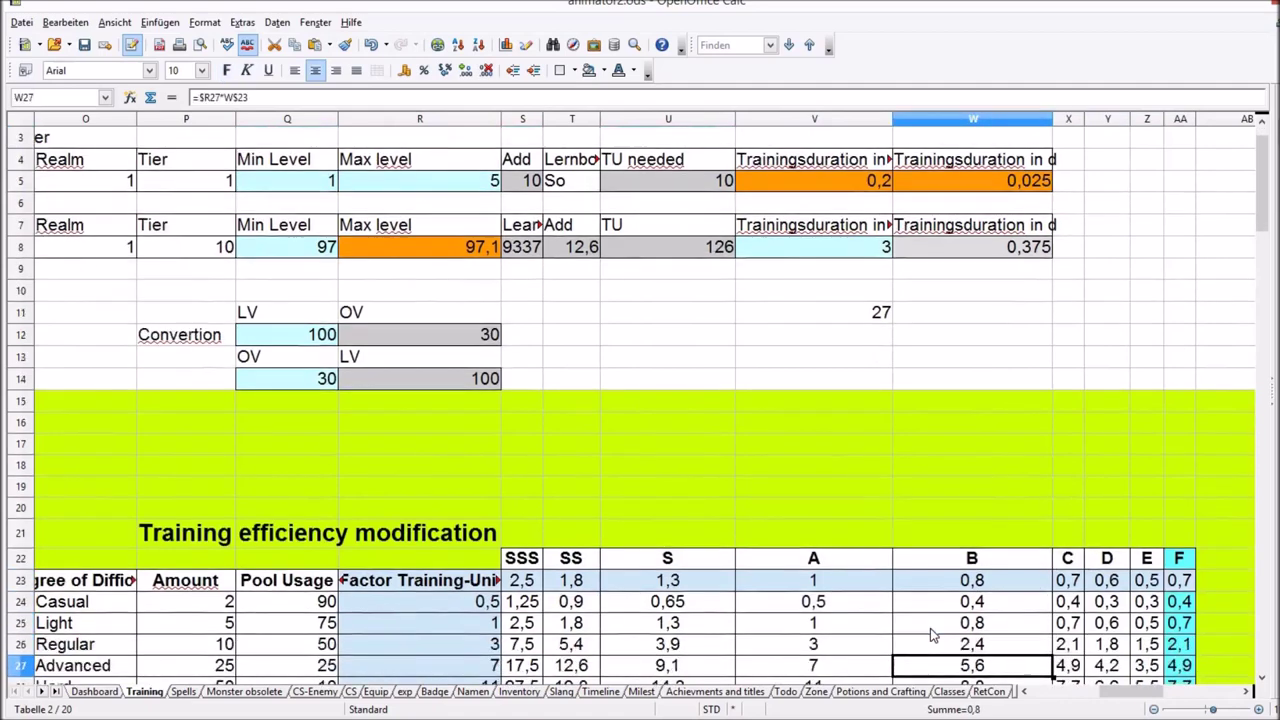
key(Down)
key(Down)
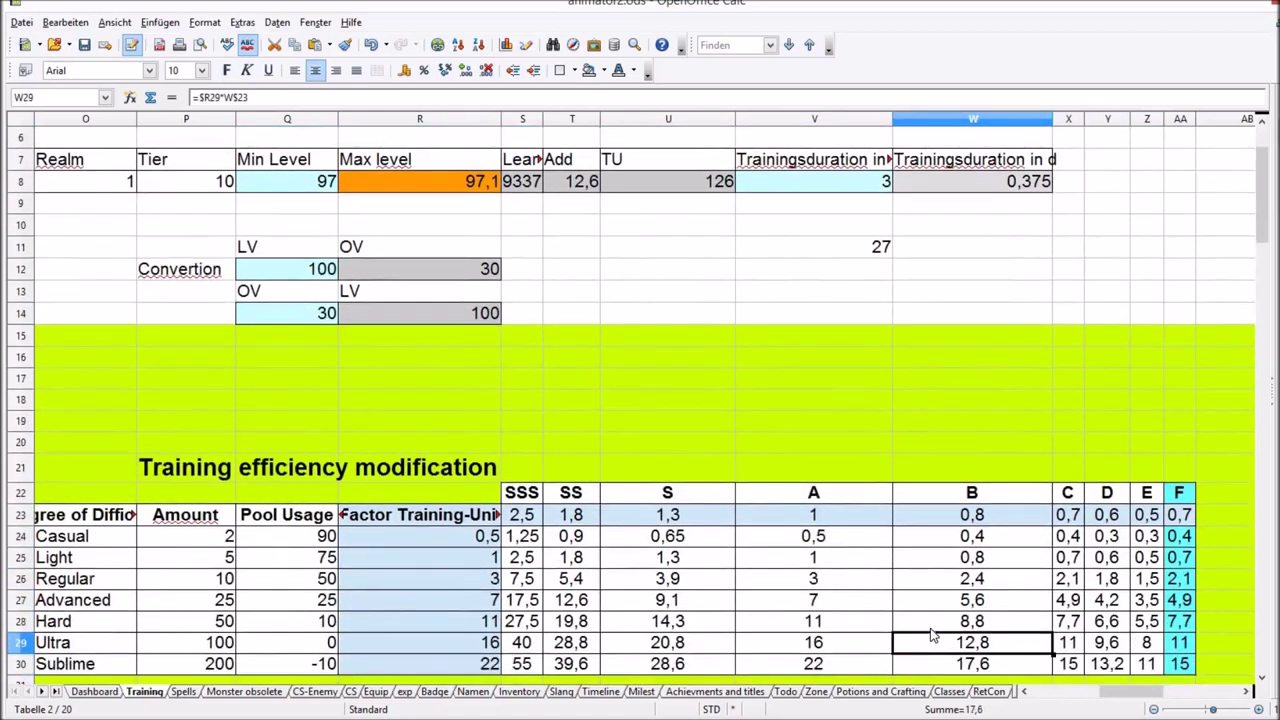
key(Up)
key(Up)
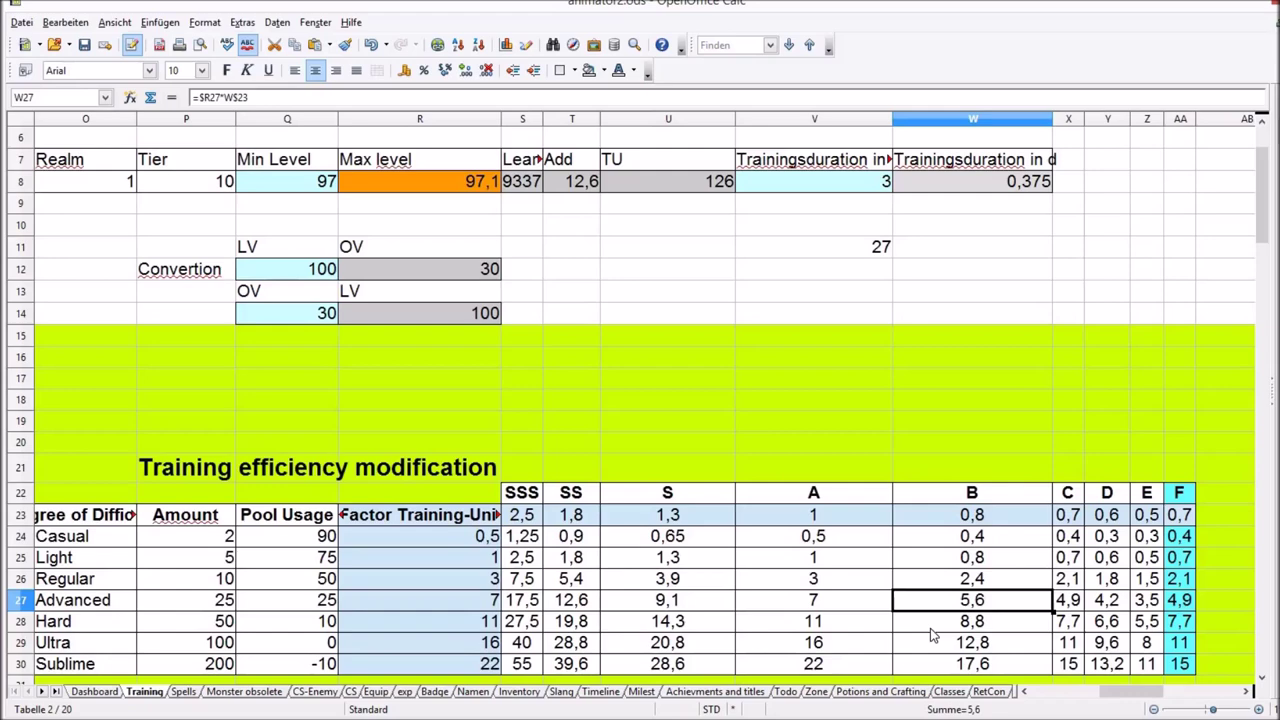
key(Right)
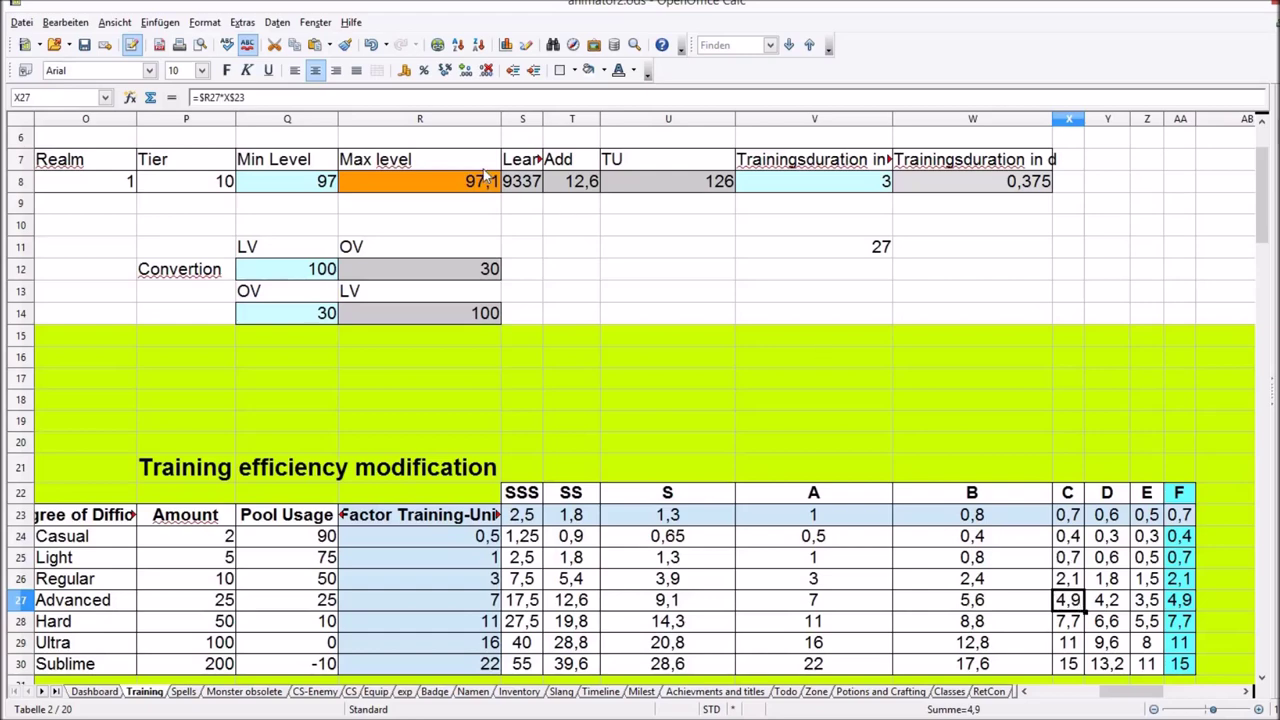
Set the TEM value in the training calculator's settings to 5
key(Up)
key(Up)
key(Up)
key(Up)
key(Up)
key(Up)
key(Up)
key(Up)
key(Up)
key(Up)
key(Up)
key(Up)
key(Up)
key(Up)
key(Up)
key(Up)
key(Up)
key(Up)
key(Up)
key(Up)
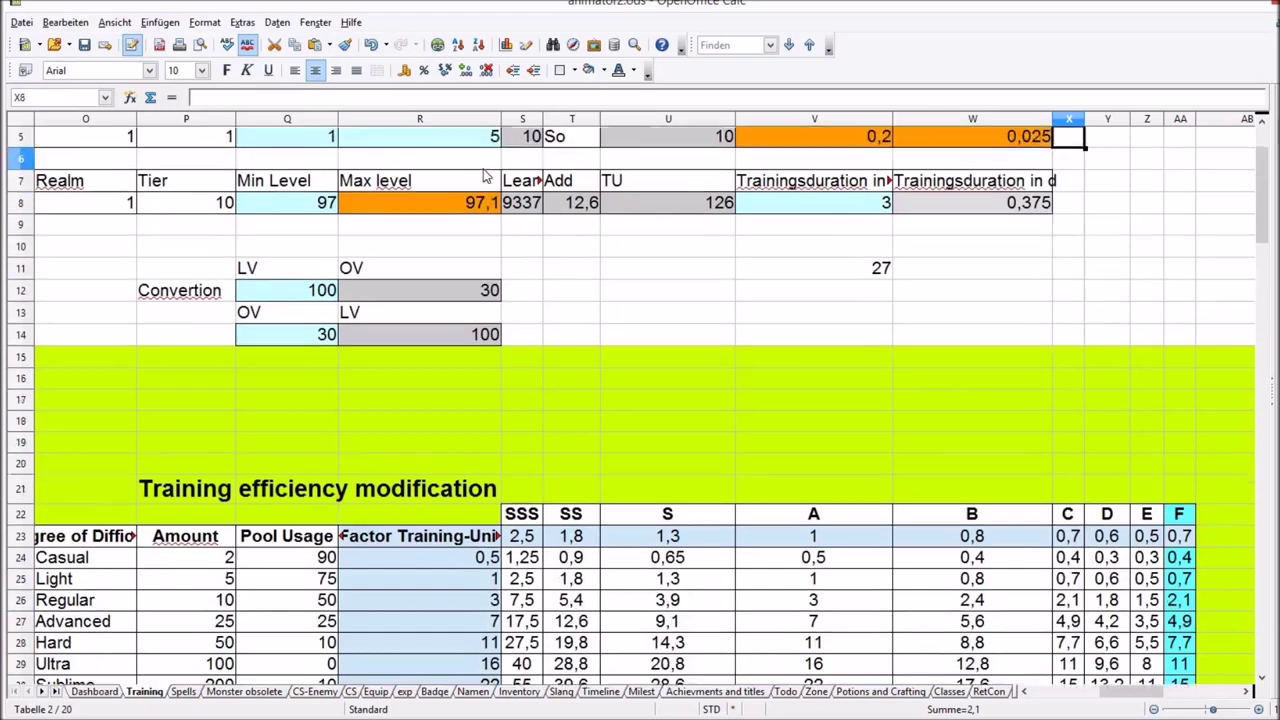
key(Left)
key(Left)
key(Left)
key(Left)
key(Left)
key(Left)
key(Left)
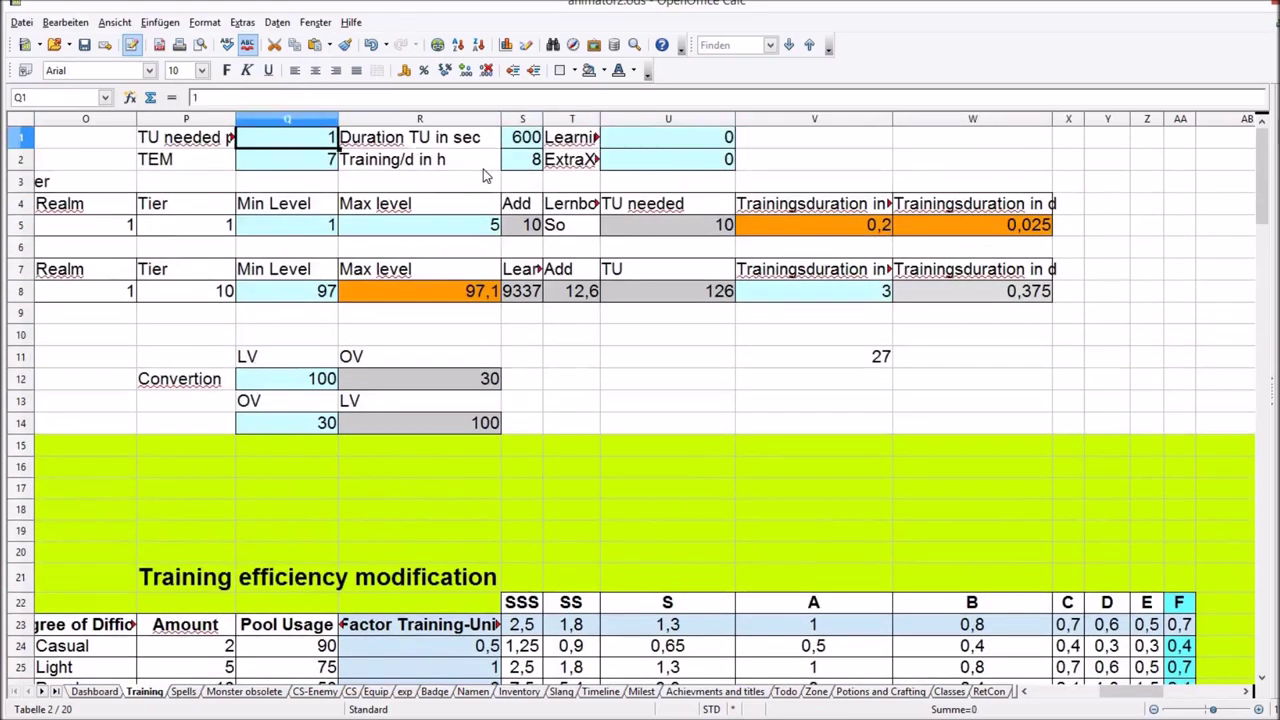
key(Down)
text(5)
key(Return)
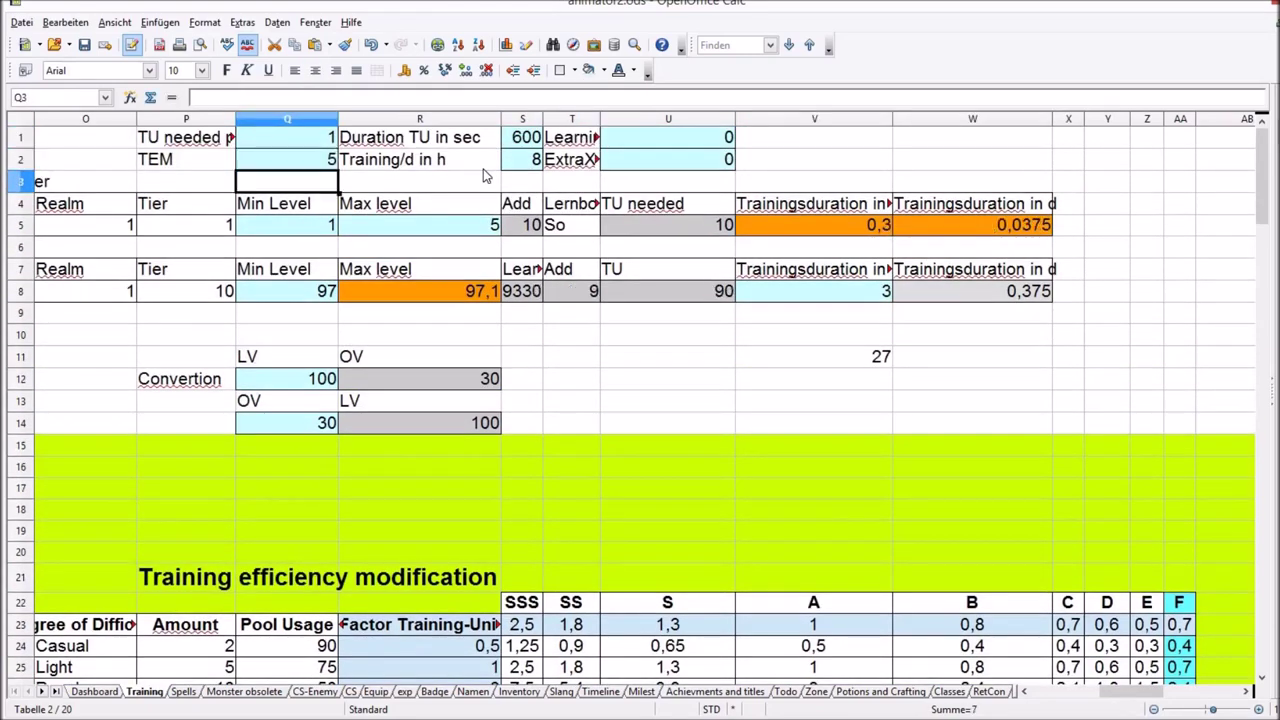
Inspect the training duration in hours for the row 5 level range
key(Return)
key(Down)
key(Right)
key(Right)
key(Right)
key(Right)
key(Right)
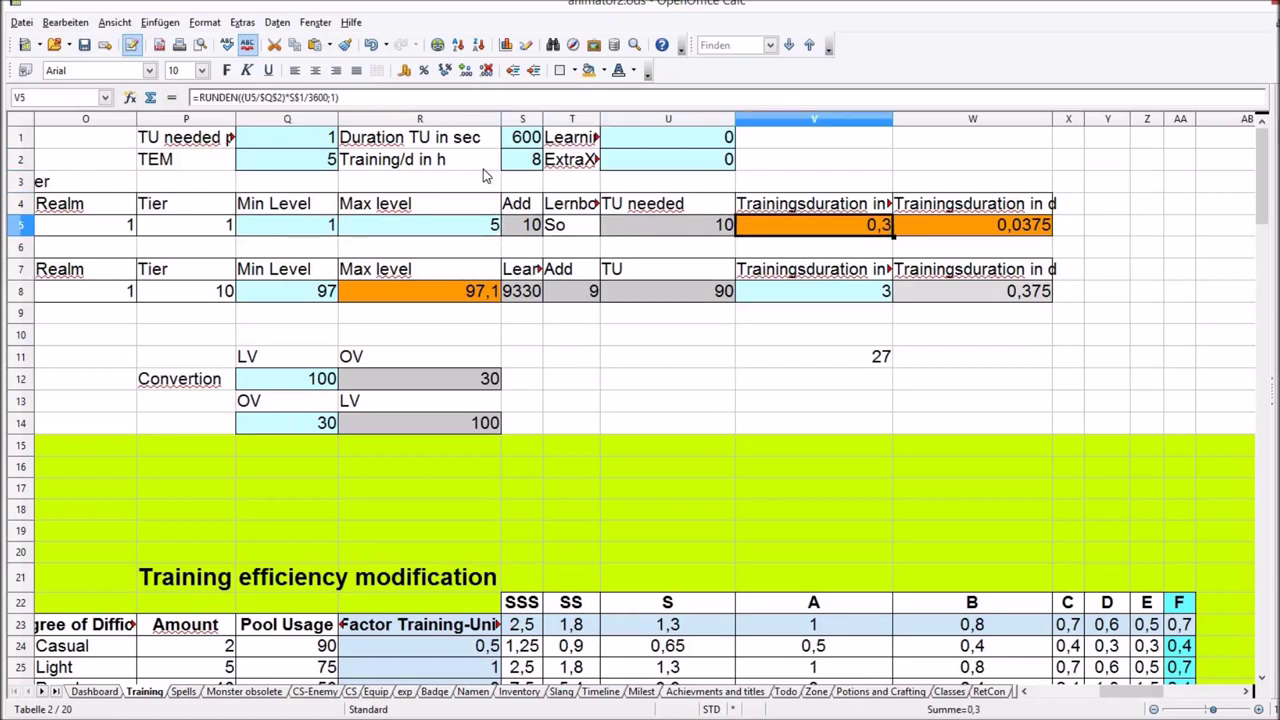
Set the row 5 Max level to 25, keeping the calculation starting from level 1
key(Left)
key(Left)
key(Left)
key(Left)
key(Left)
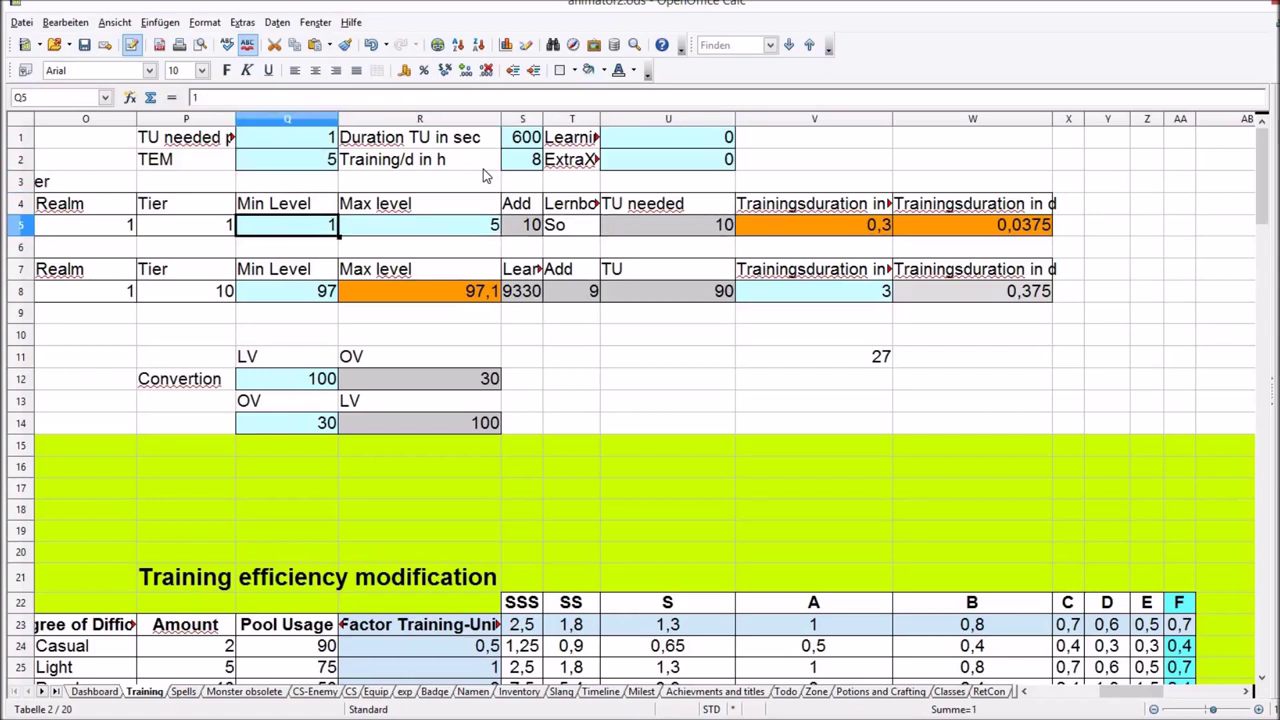
key(Right)
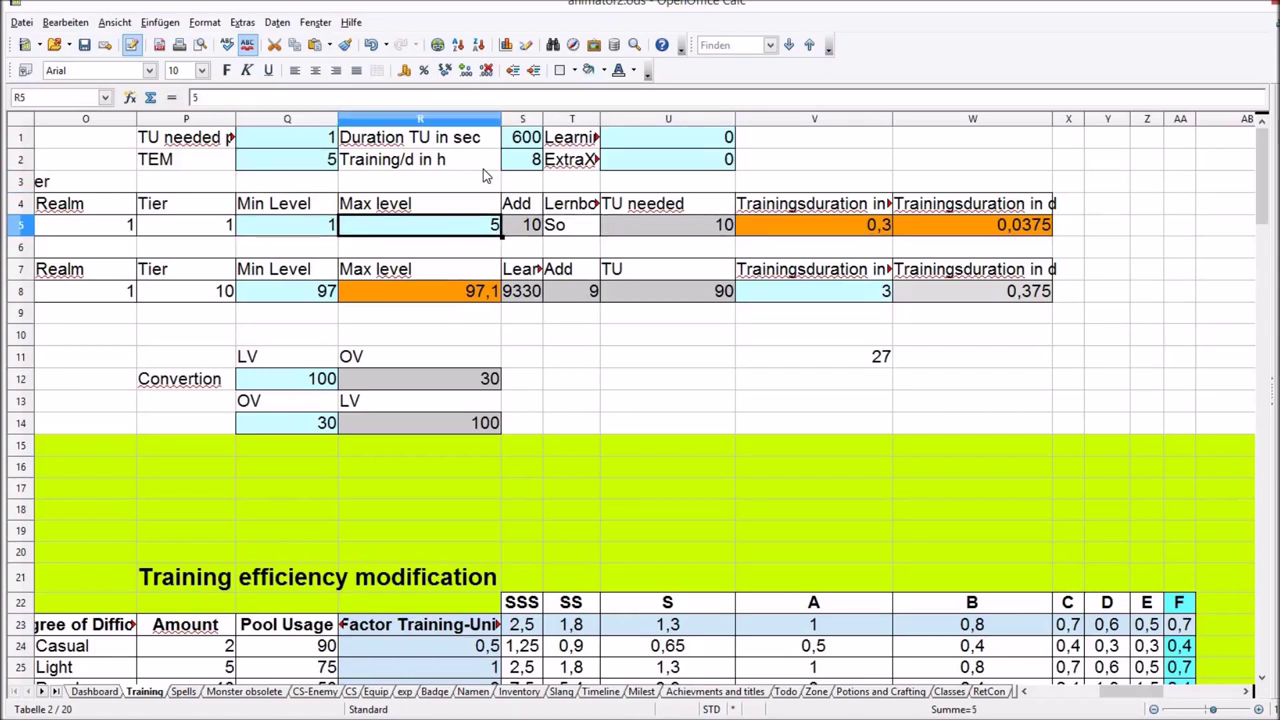
text(25)
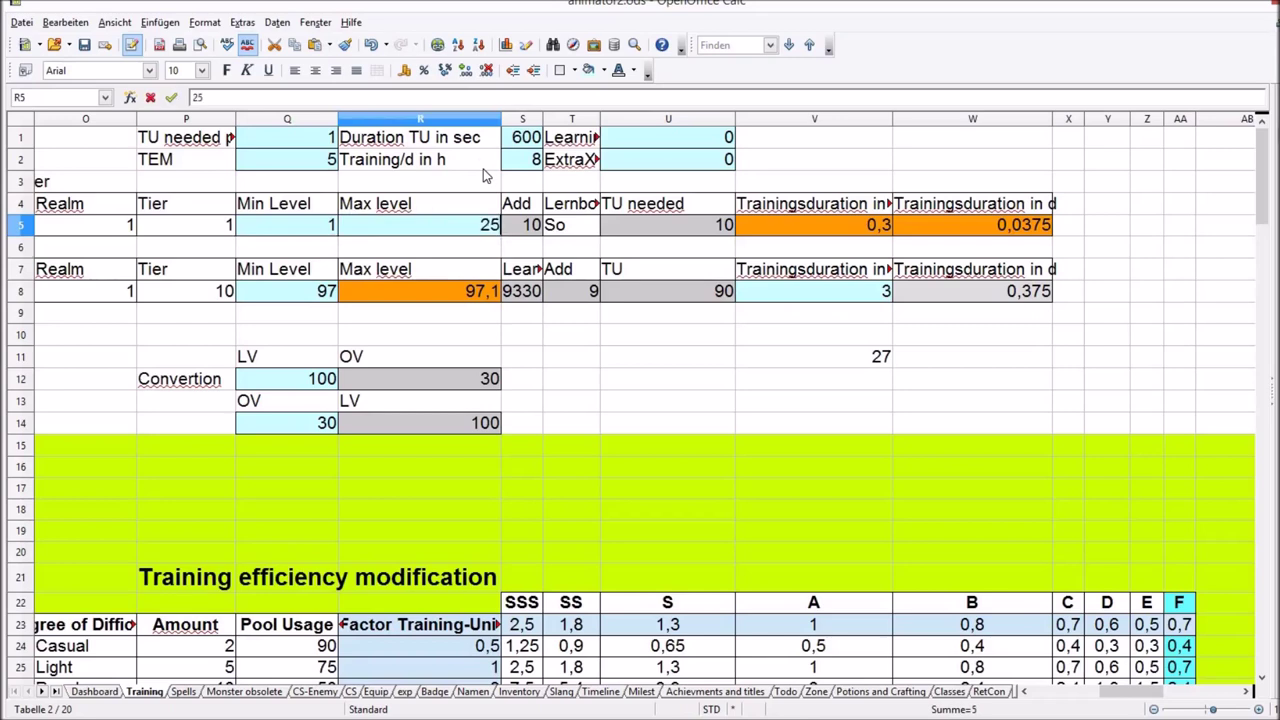
key(Return)
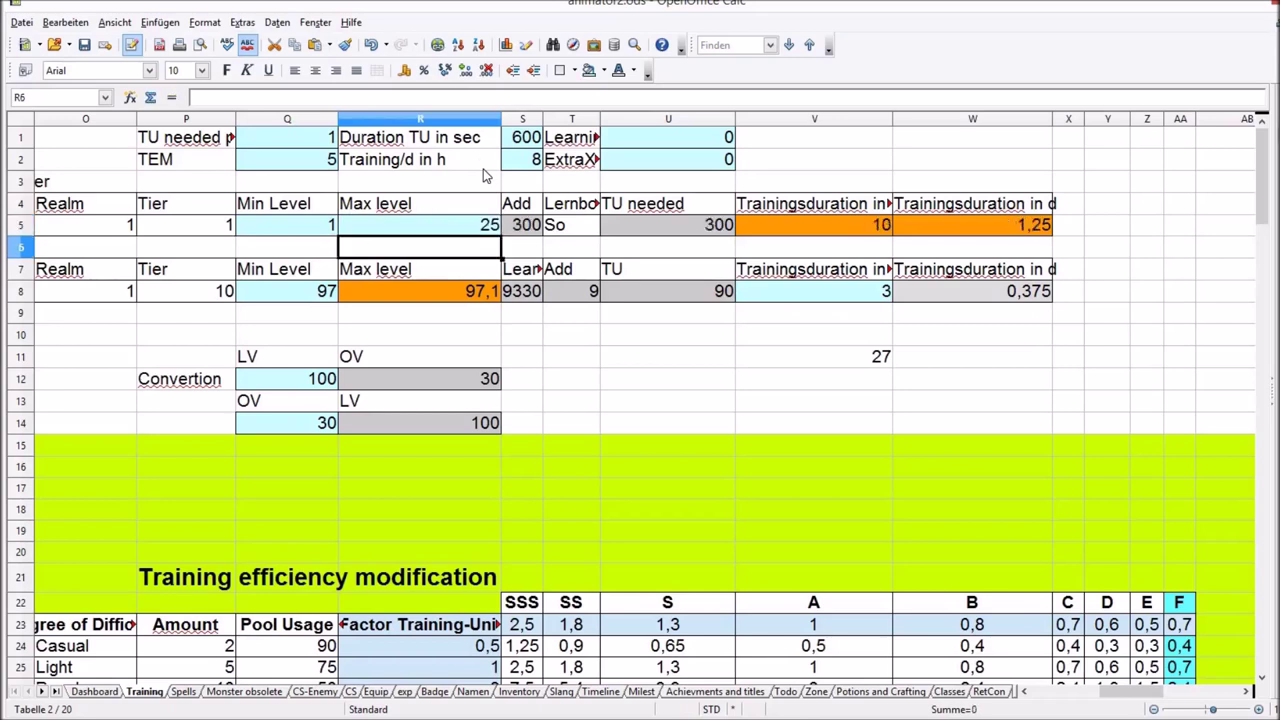
Check the row 5 training duration in hours and look over the second training calculator in O7:W8
key(Up)
key(Right)
key(Right)
key(Right)
key(Right)
key(Up)
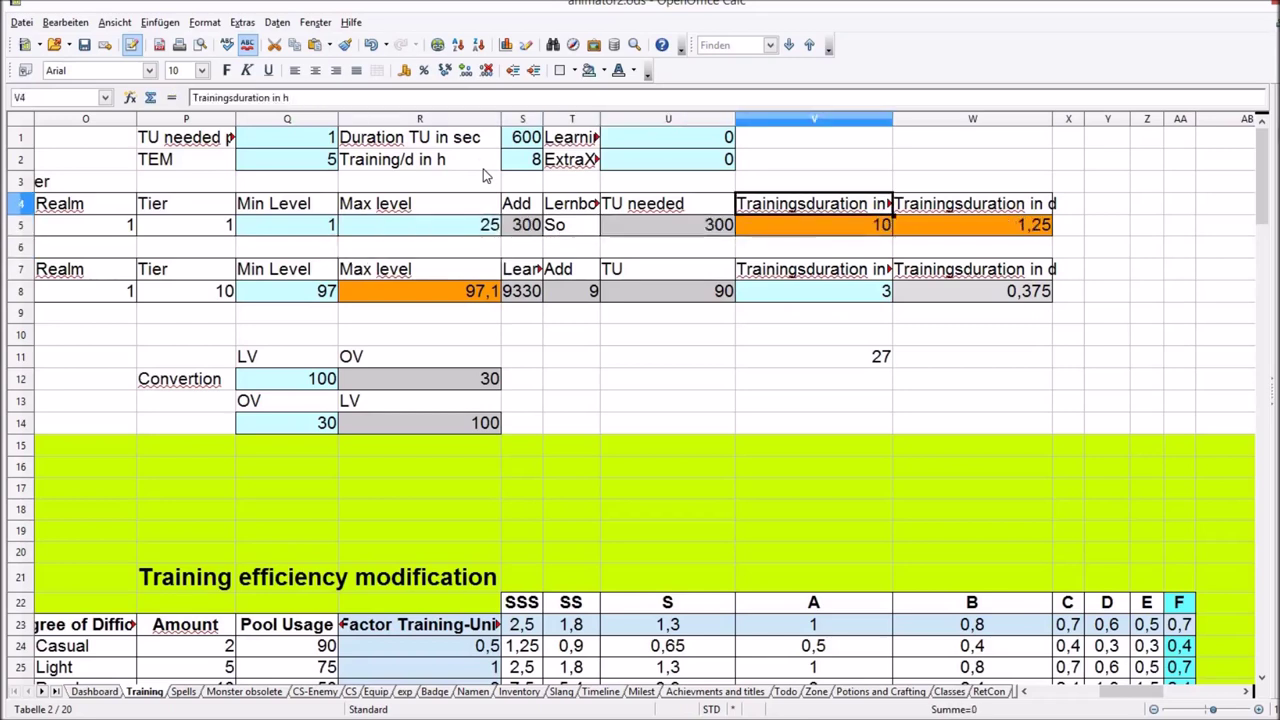
key(Down)
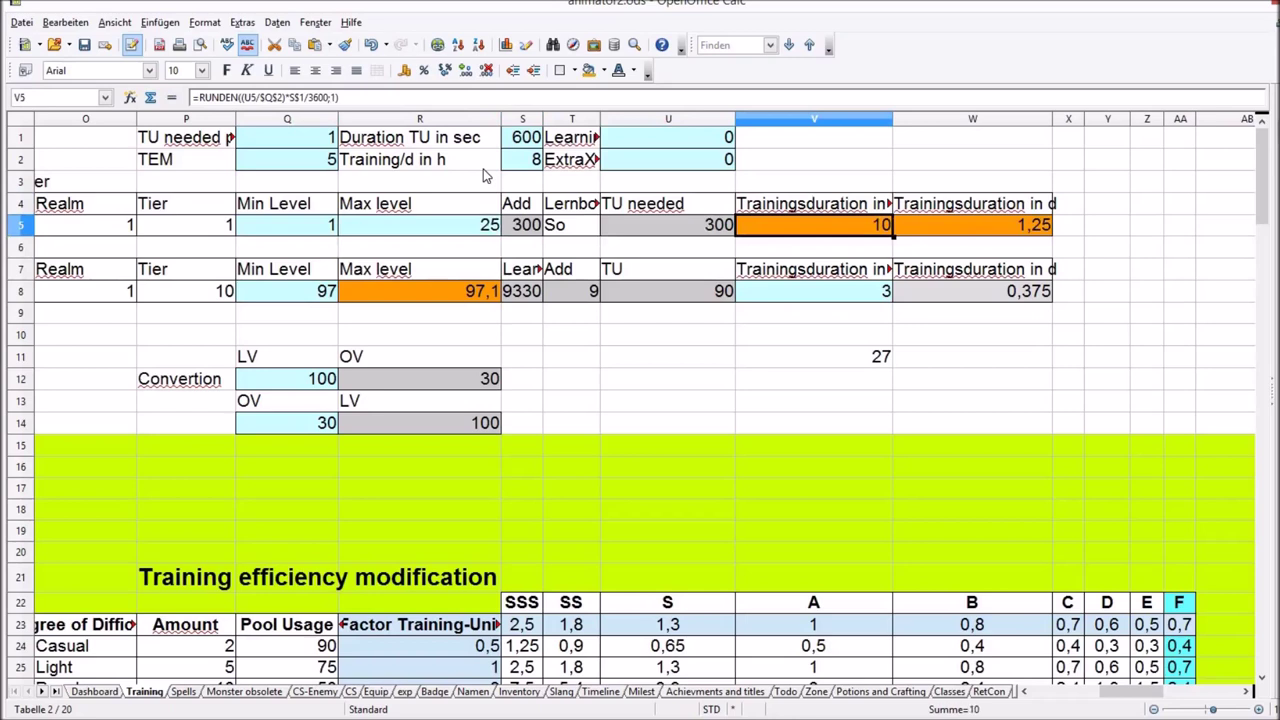
drag(60, 268, 1000, 291)
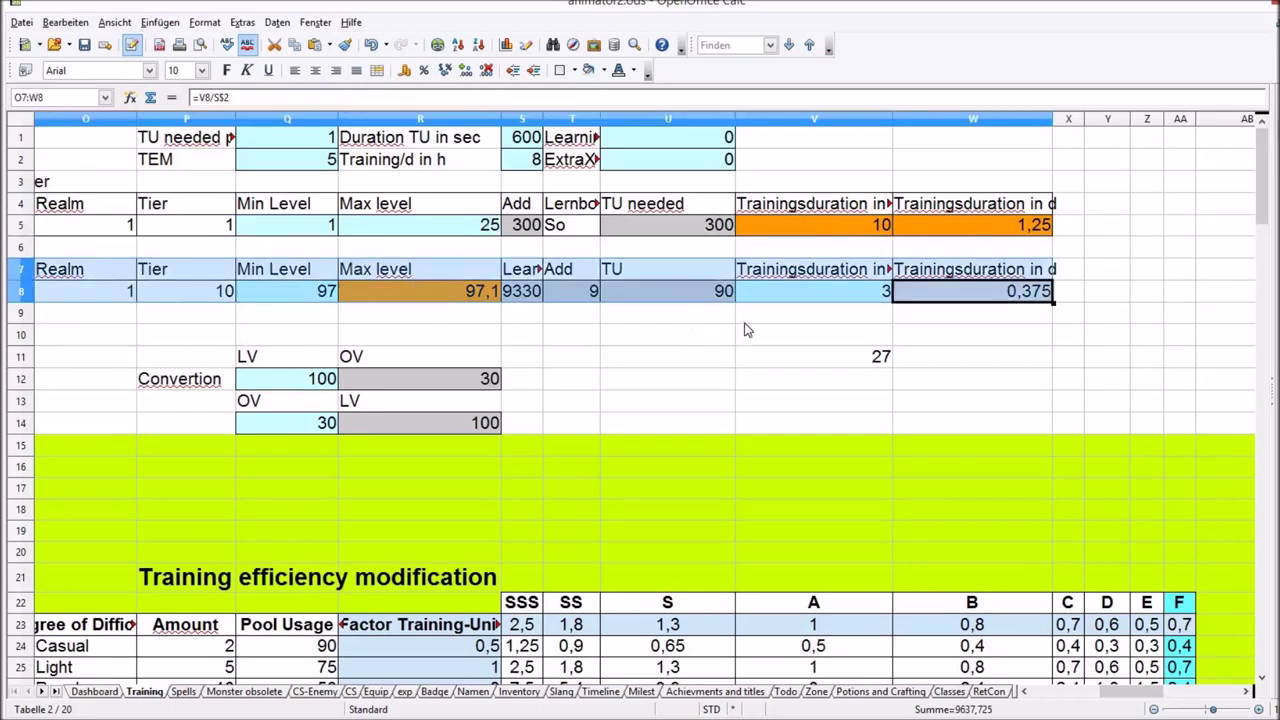
click(692, 334)
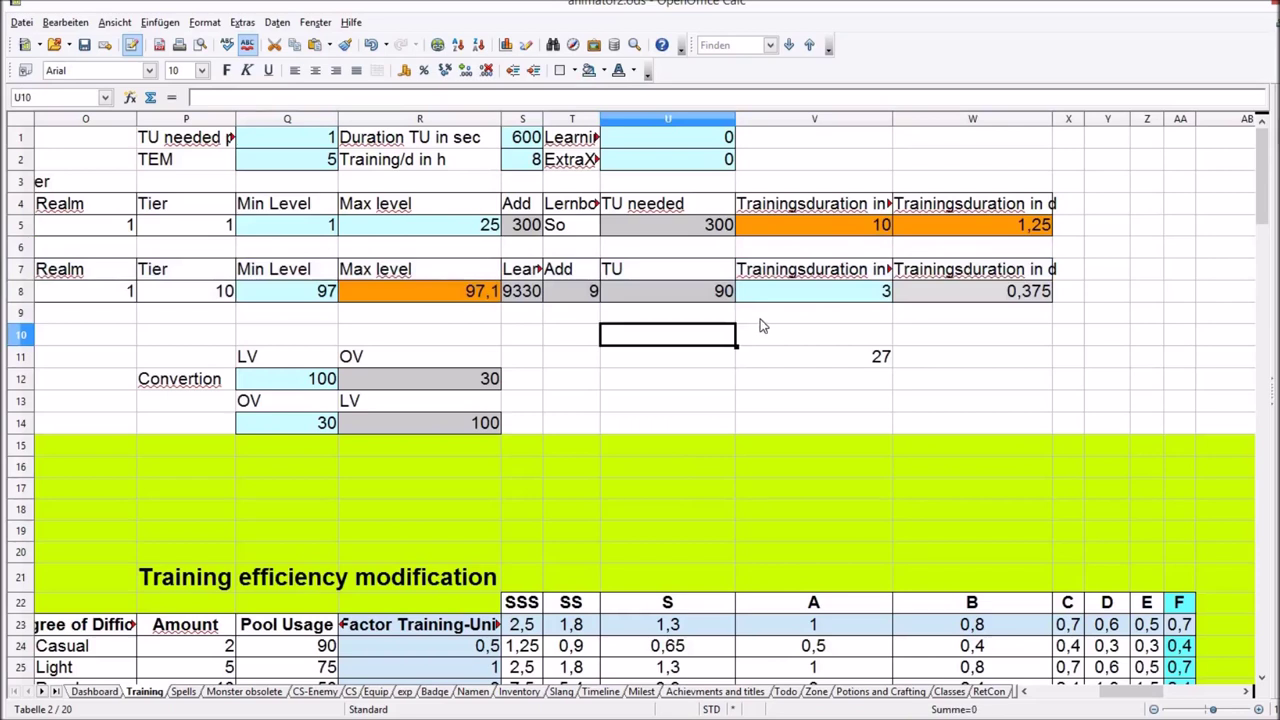
Inspect the row 8 training duration in hours in the second training calculator
click(813, 292)
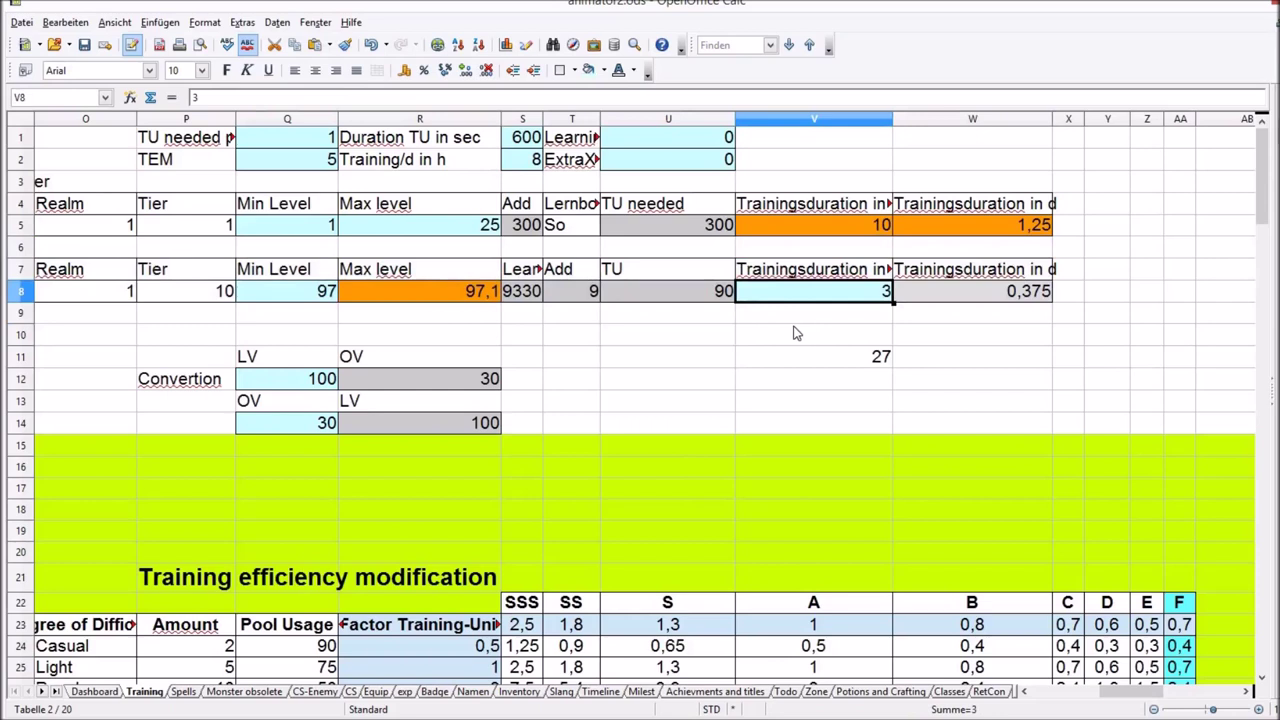
click(750, 338)
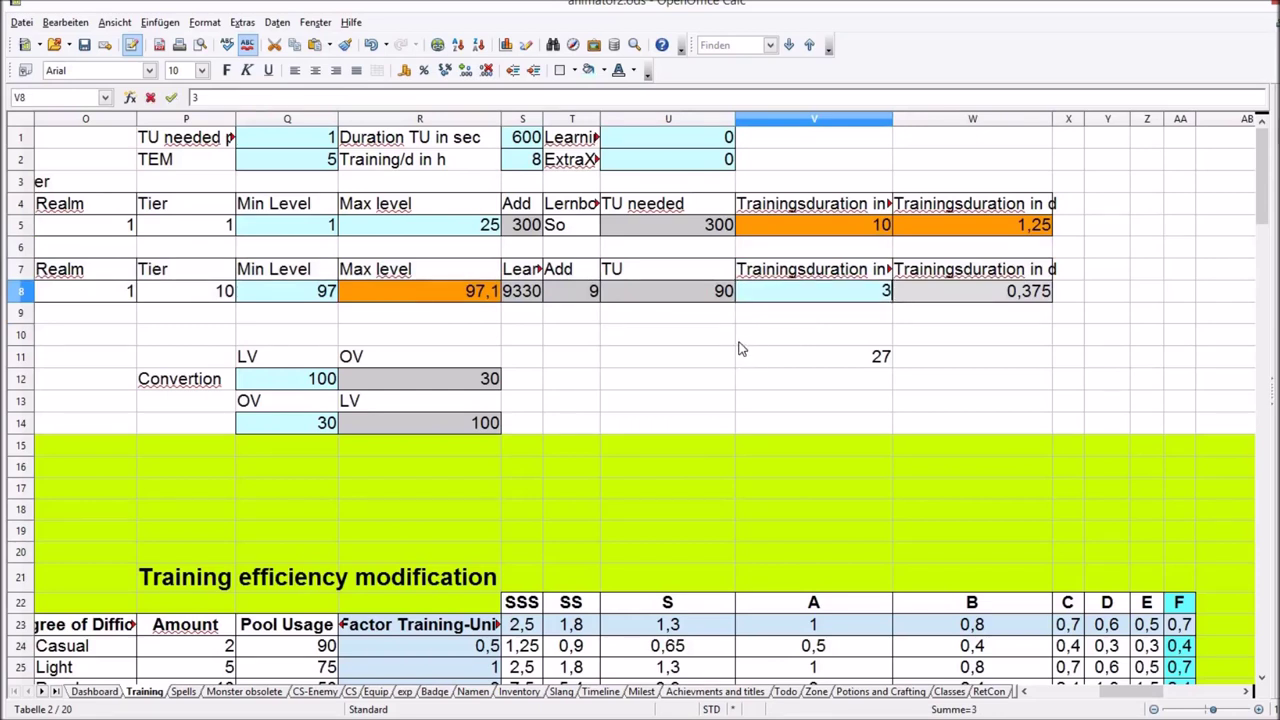
click(845, 296)
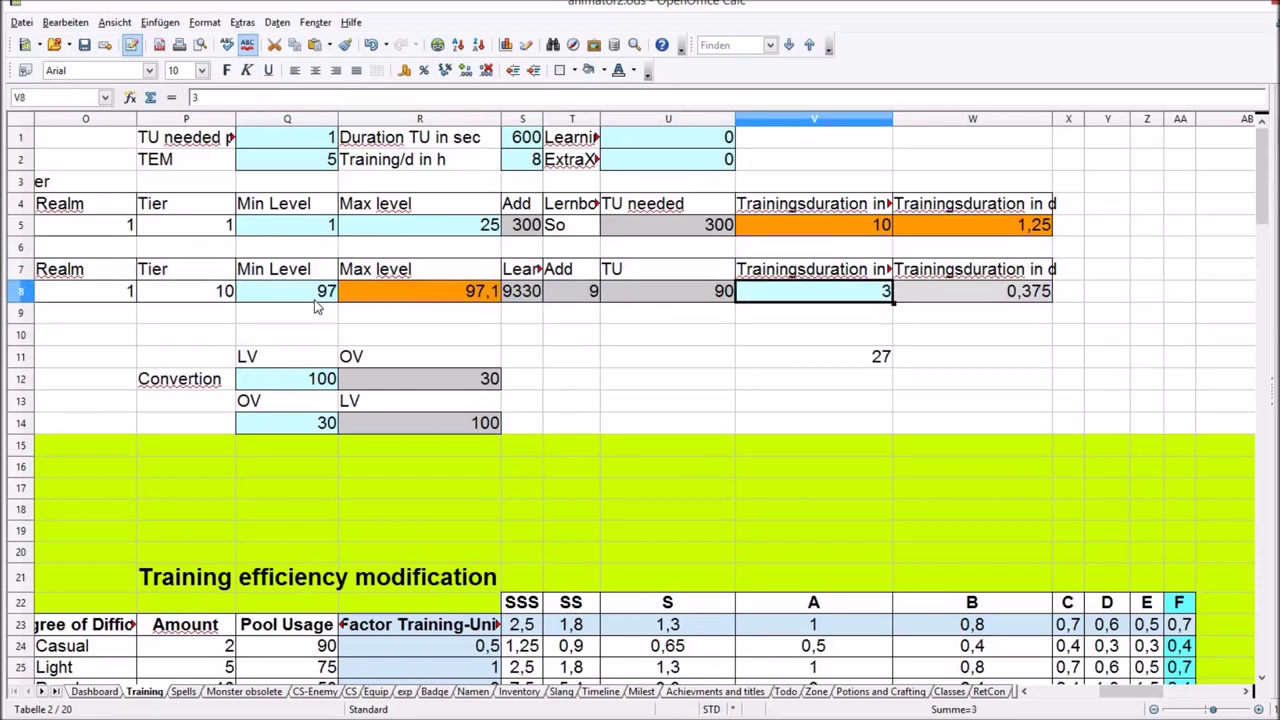
Set the Min Level of the row 8 training calculator to 34
key(Left)
key(Left)
key(Left)
key(Left)
key(Left)
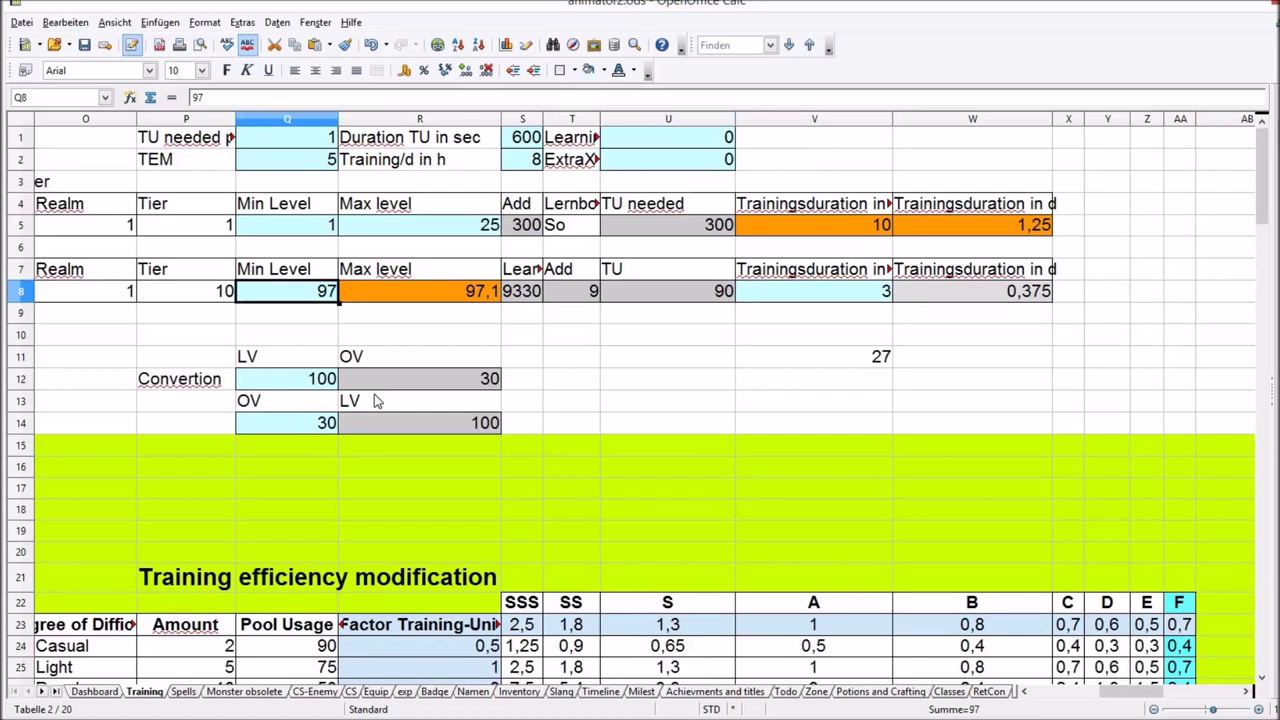
text(34)
click(387, 338)
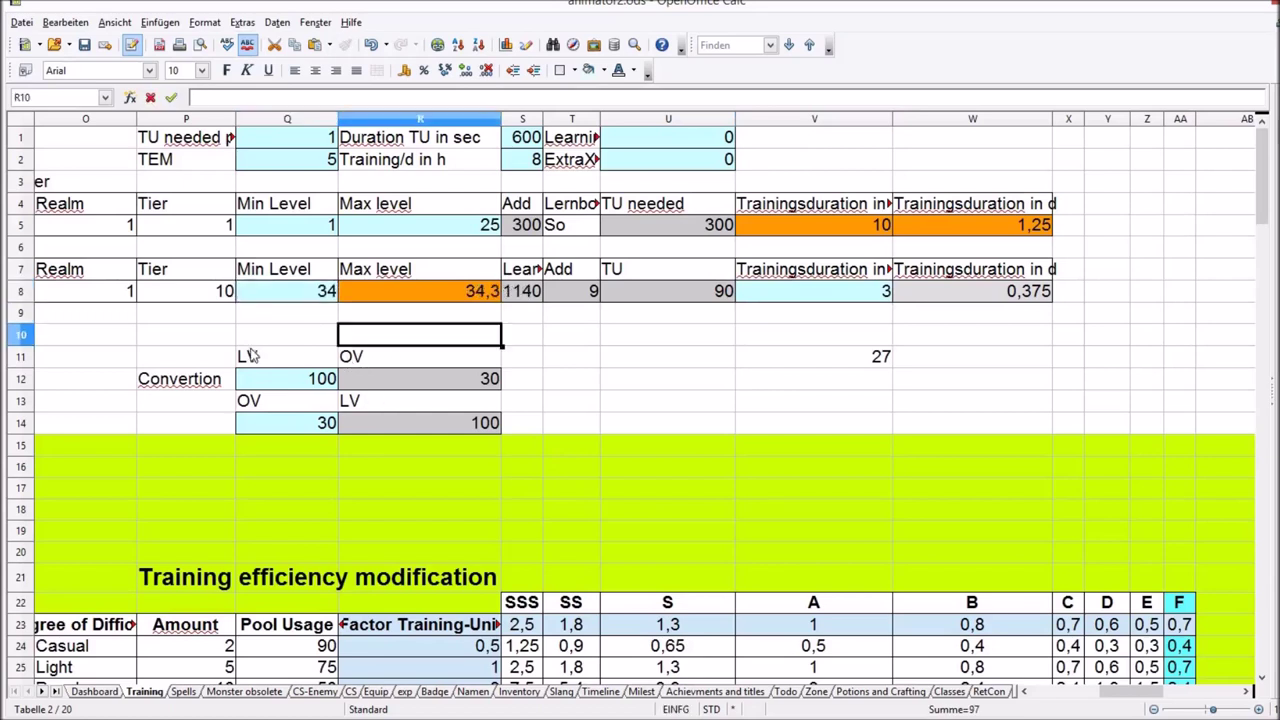
Set the Tier of the row 8 training calculator to 4
click(184, 298)
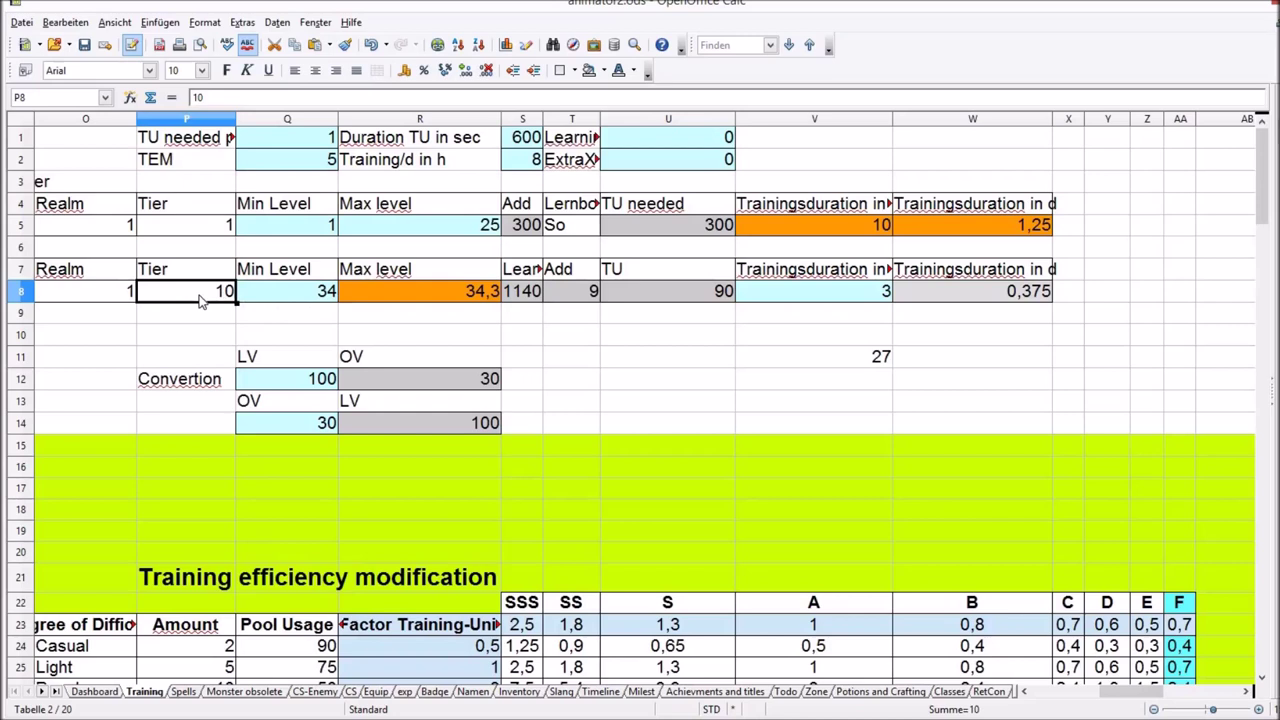
text(4)
key(Return)
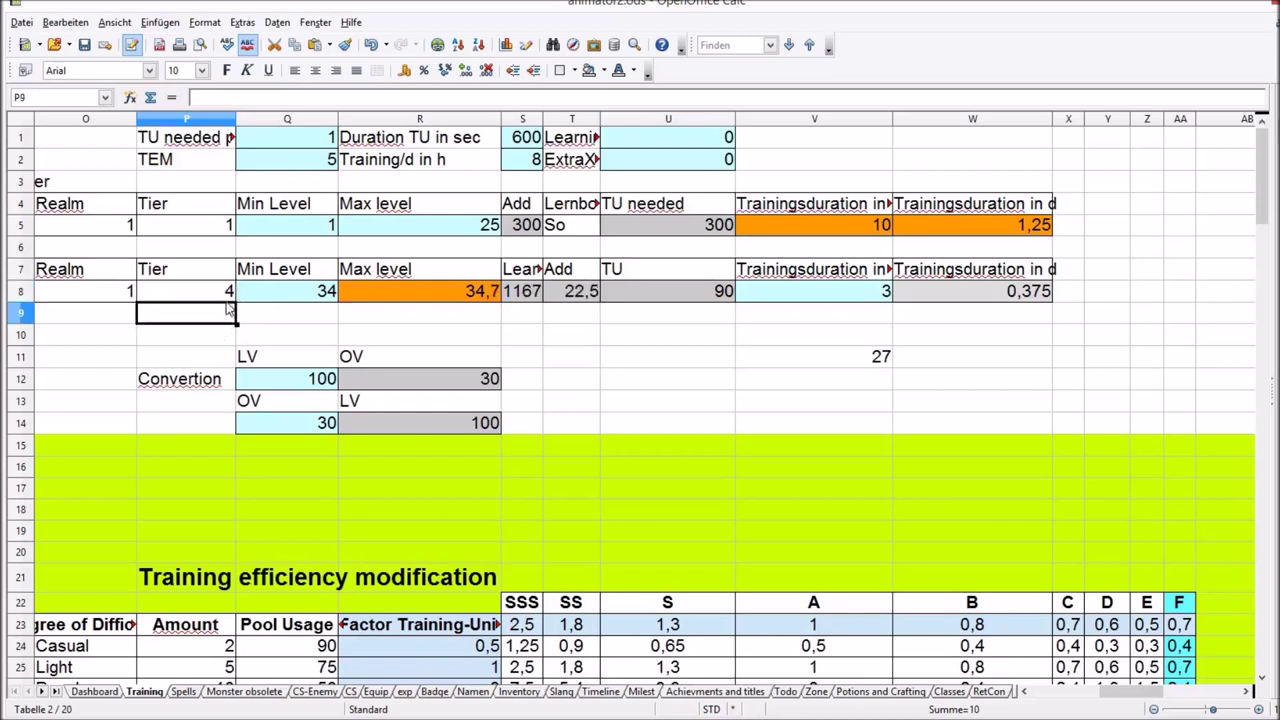
key(Up)
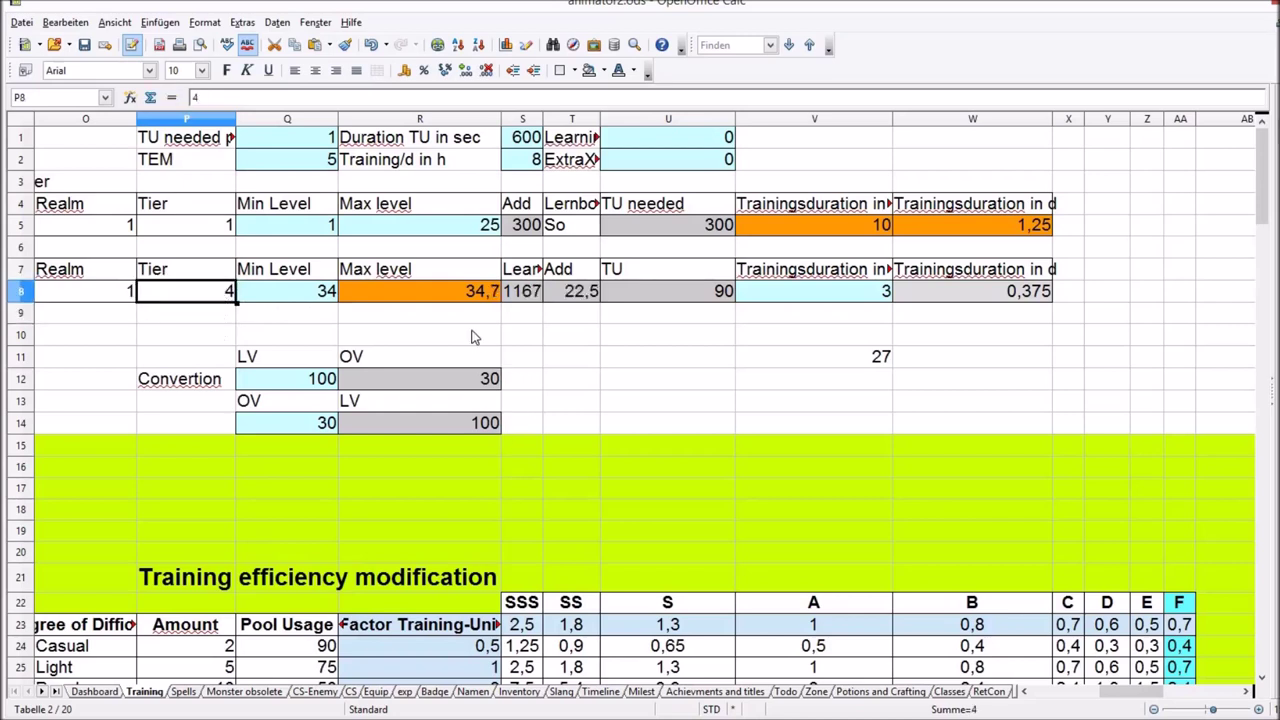
Compare the row 8 training duration in hours with its Min Level and calculated Max level
click(781, 297)
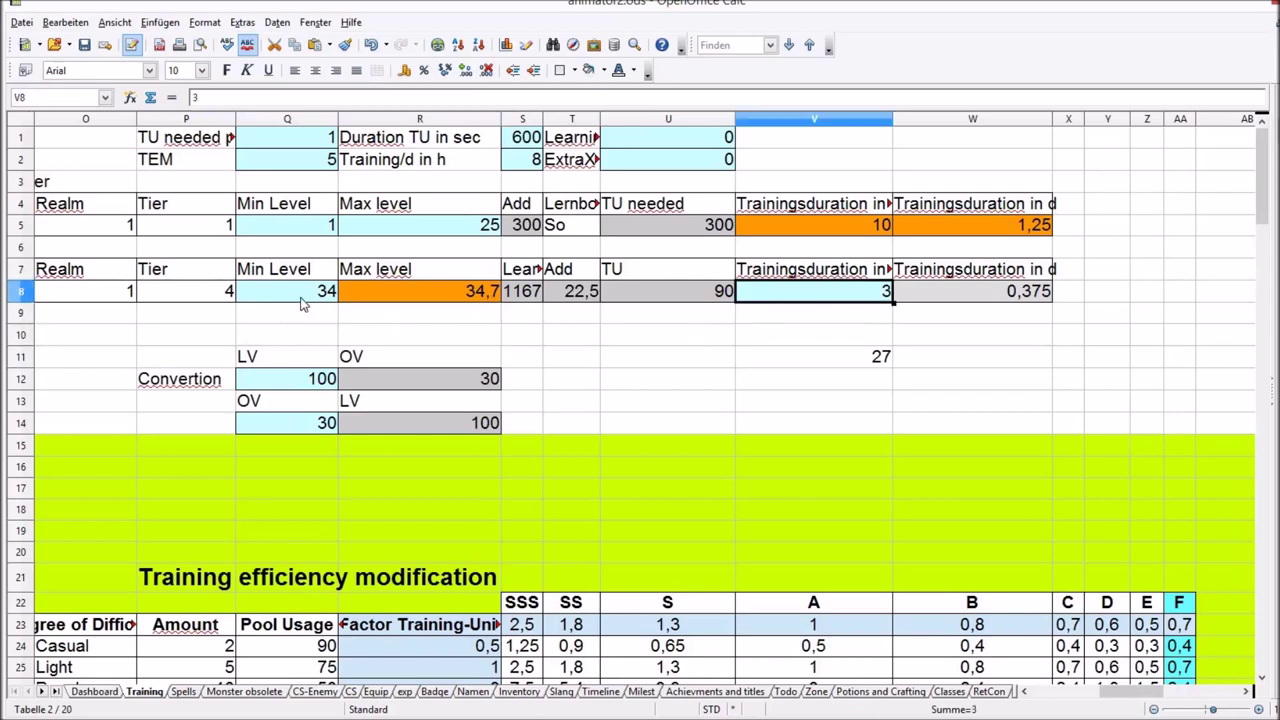
drag(300, 292, 440, 296)
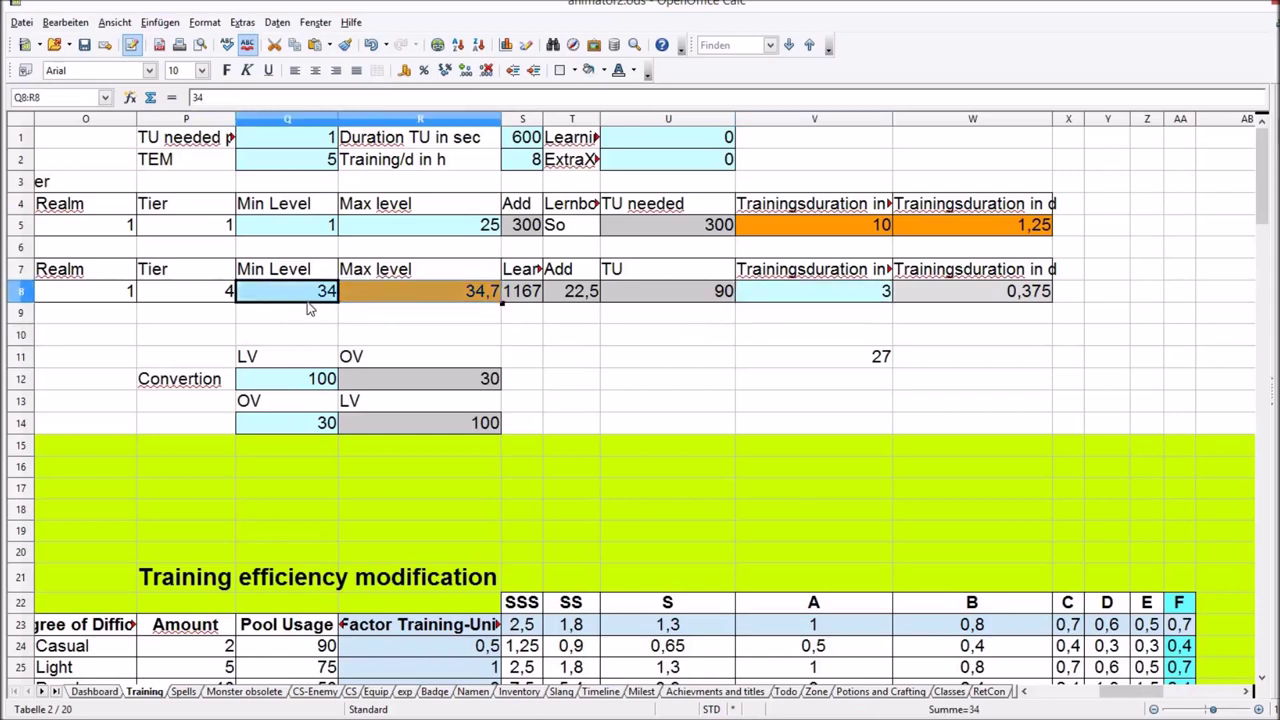
click(443, 298)
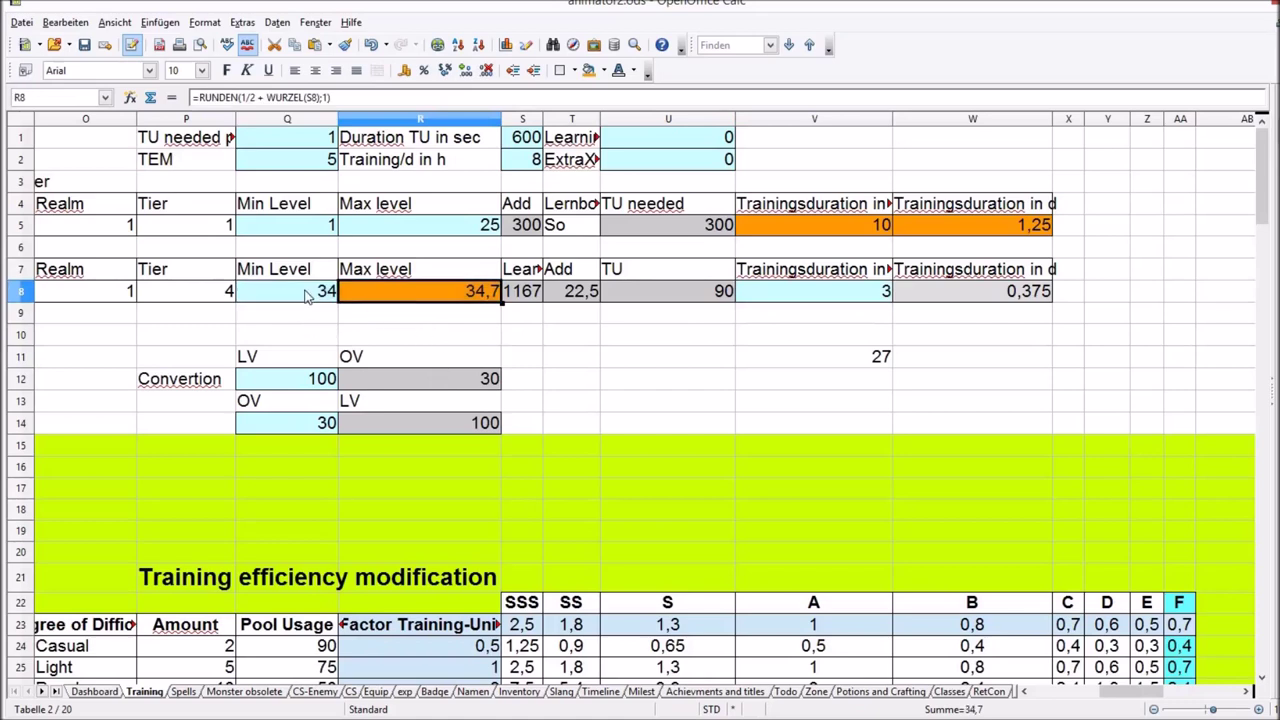
Set the row 8 Min Level to 34,6 and check the recalculated Max level
click(307, 296)
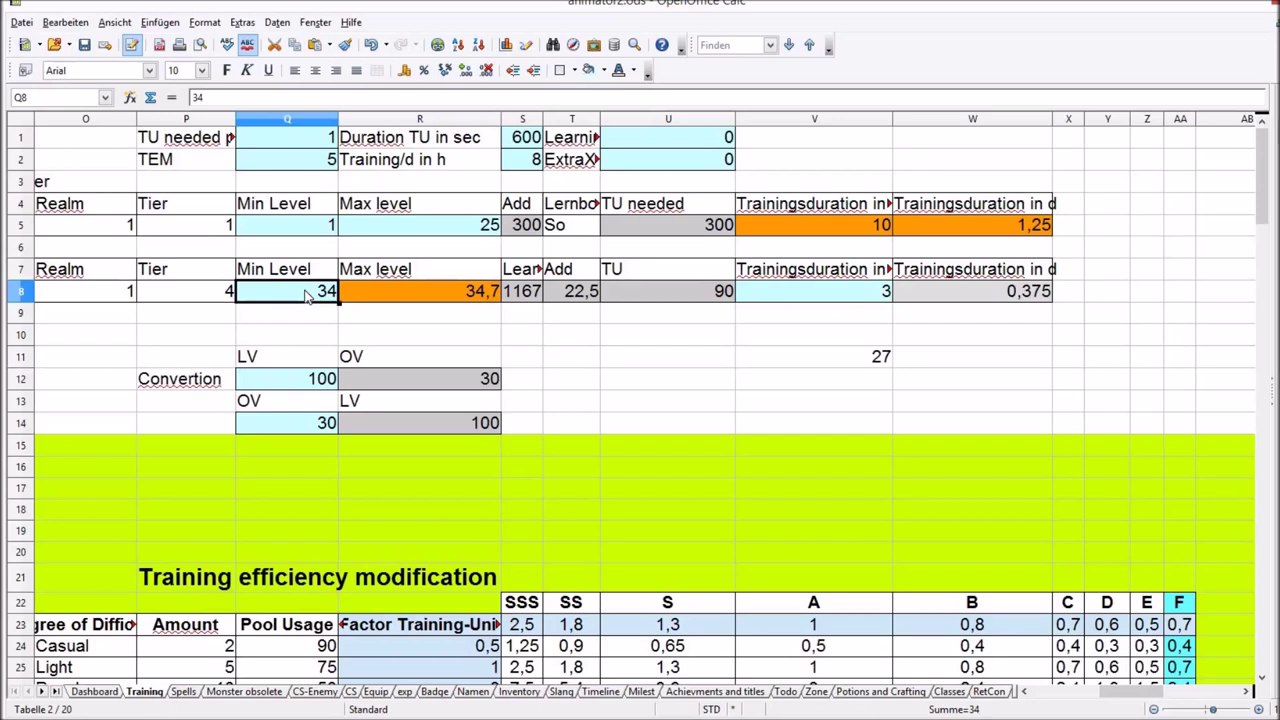
click(302, 101)
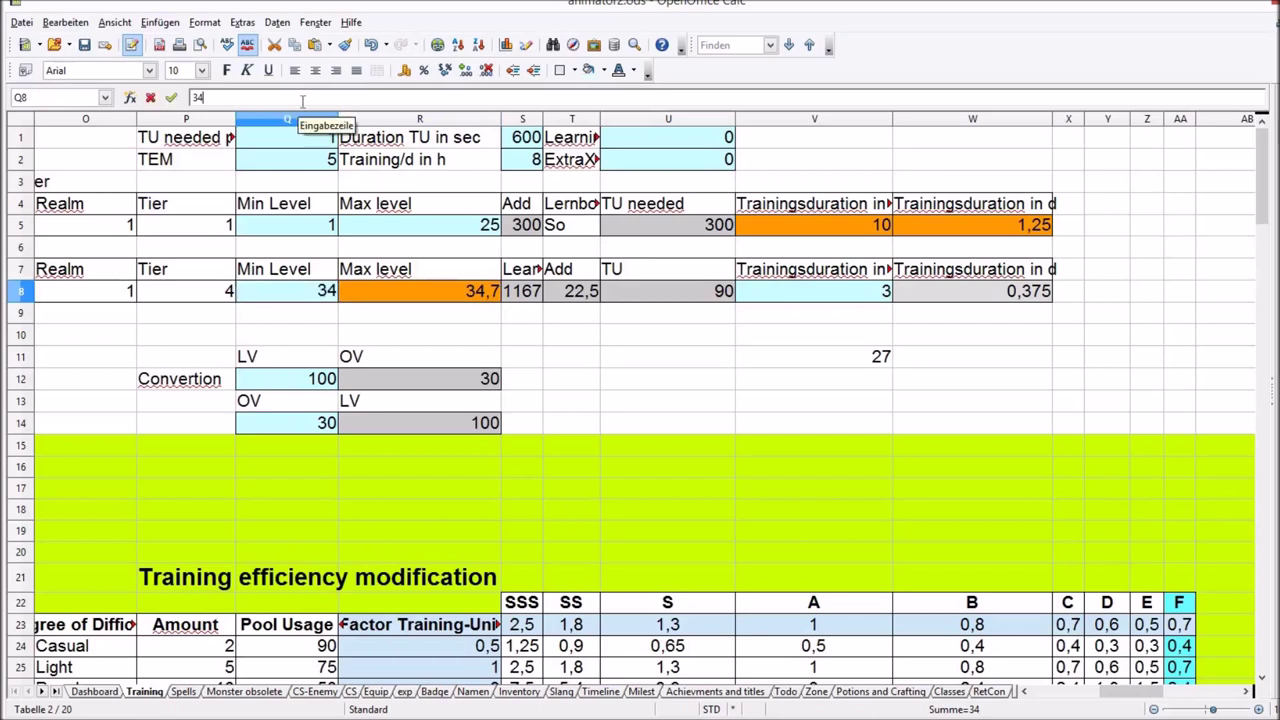
text(,)
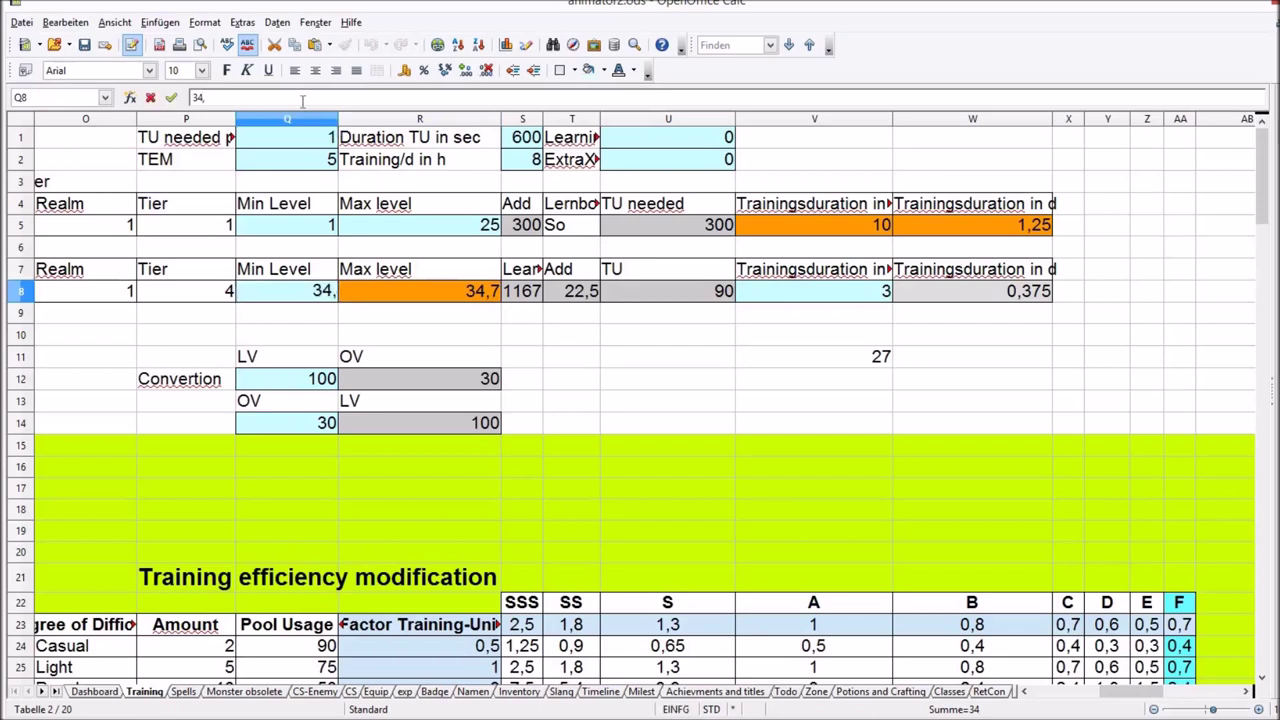
text(6)
key(Return)
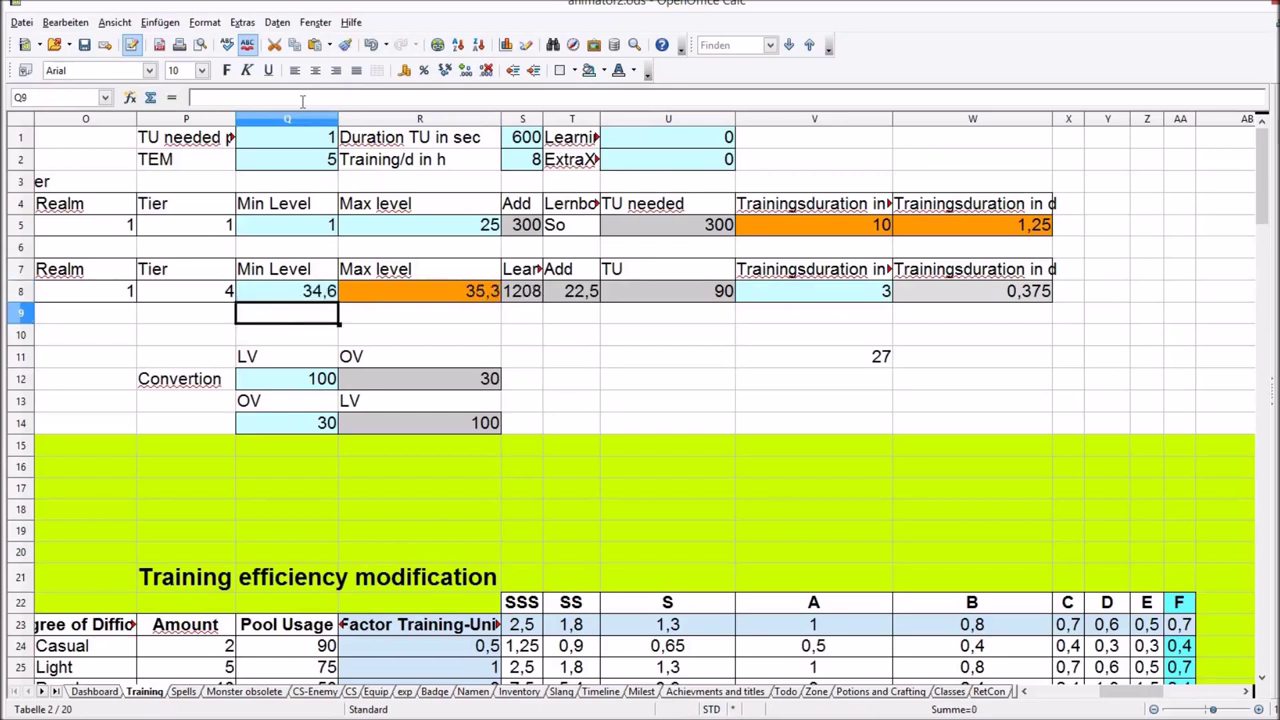
key(Up)
key(Right)
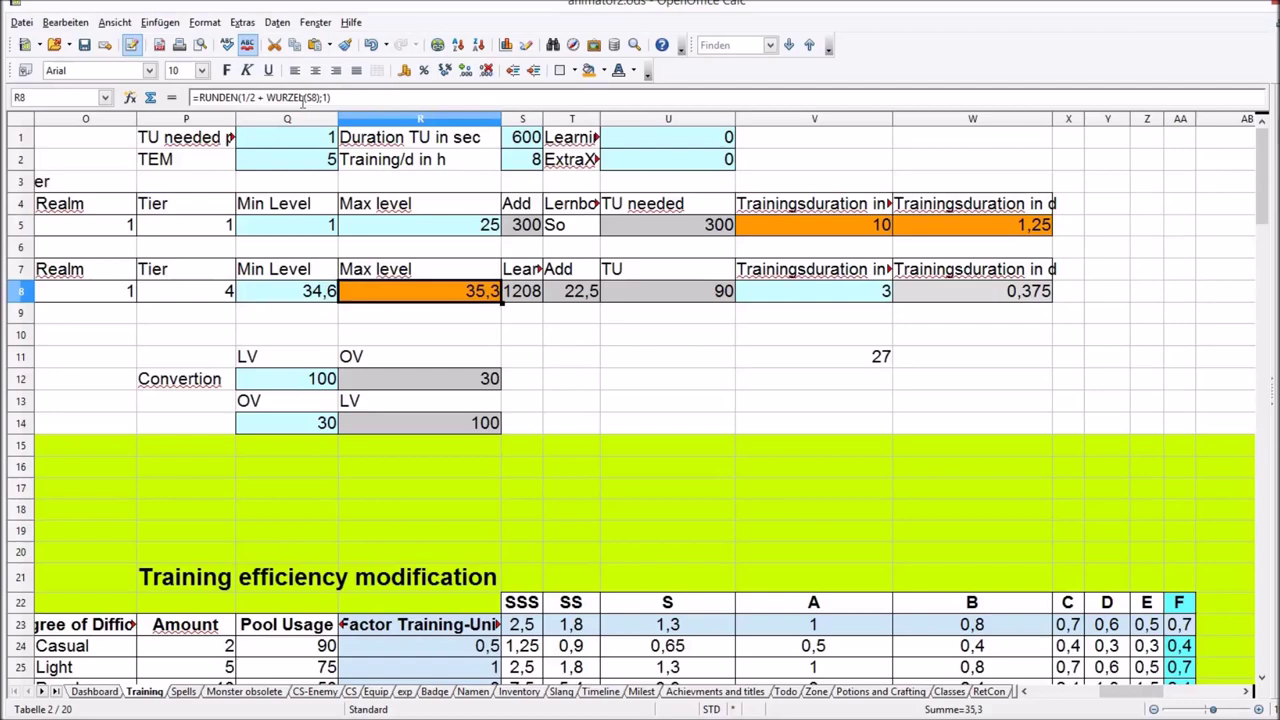
key(Down)
Open the Spells sheet and look over its base values down to the spell and weapon tables
drag(1262, 167, 1264, 204)
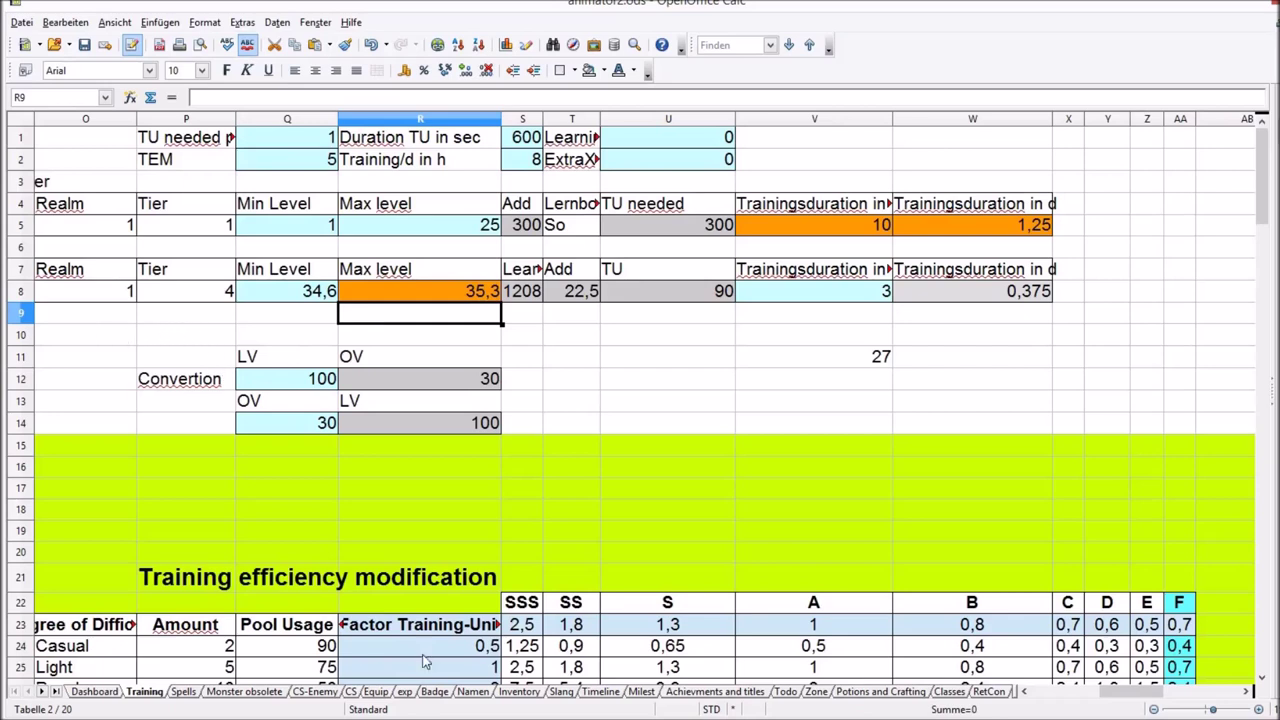
click(97, 332)
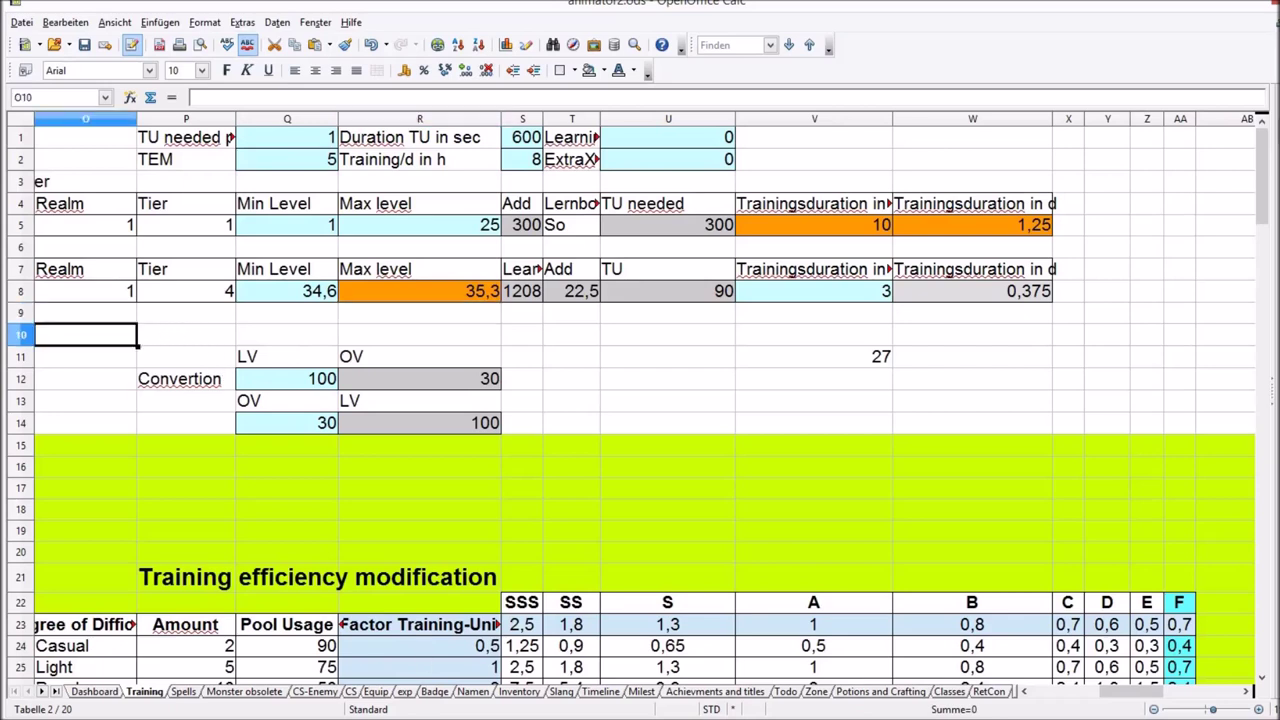
click(184, 691)
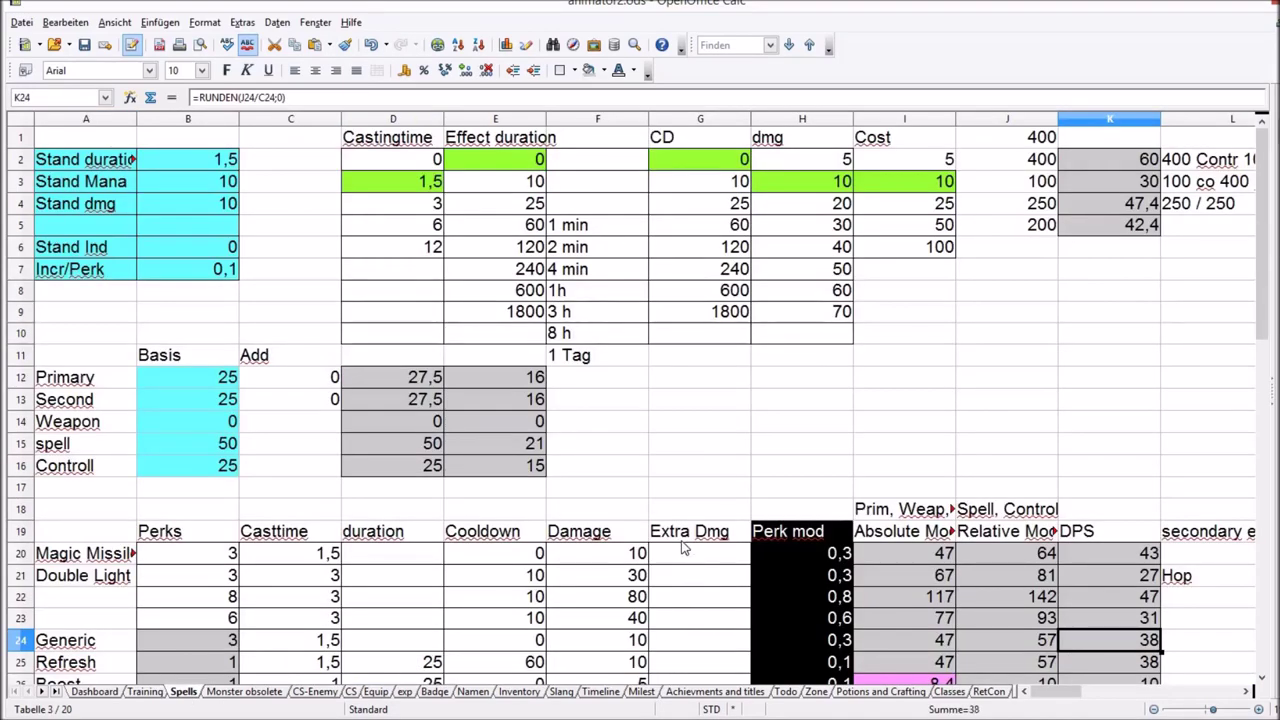
click(644, 452)
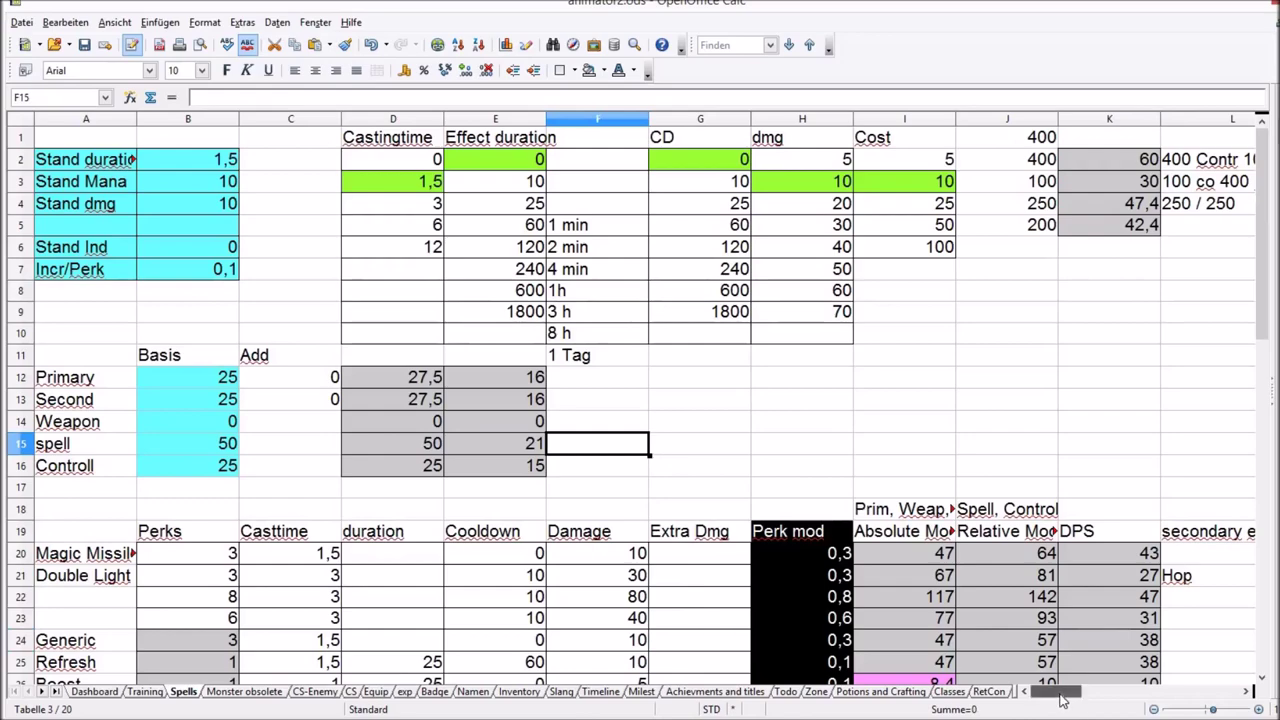
mouse_move(1062, 700)
mouse_down()
mouse_move(1118, 696)
mouse_move(1057, 693)
mouse_up()
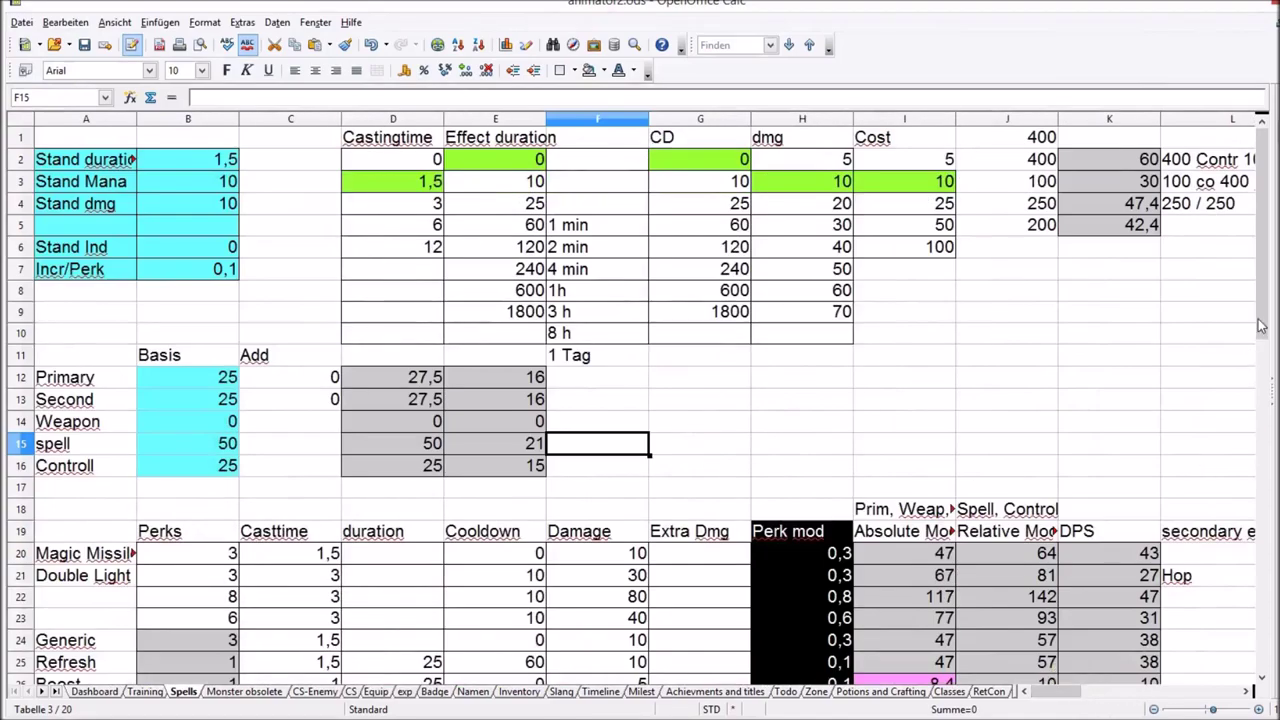
drag(1262, 330, 1265, 460)
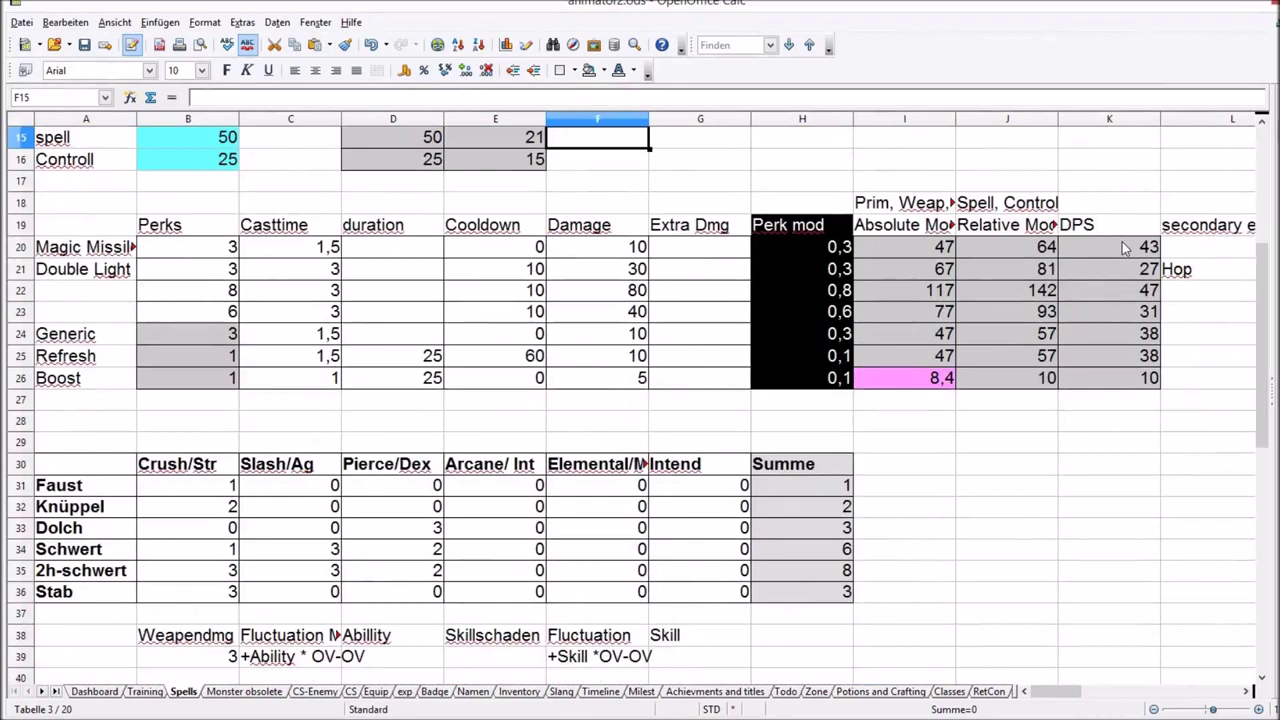
Highlight the DPS values in K20:K26, and the whole spell table in A19:K26, to examine them
drag(1122, 242, 1130, 385)
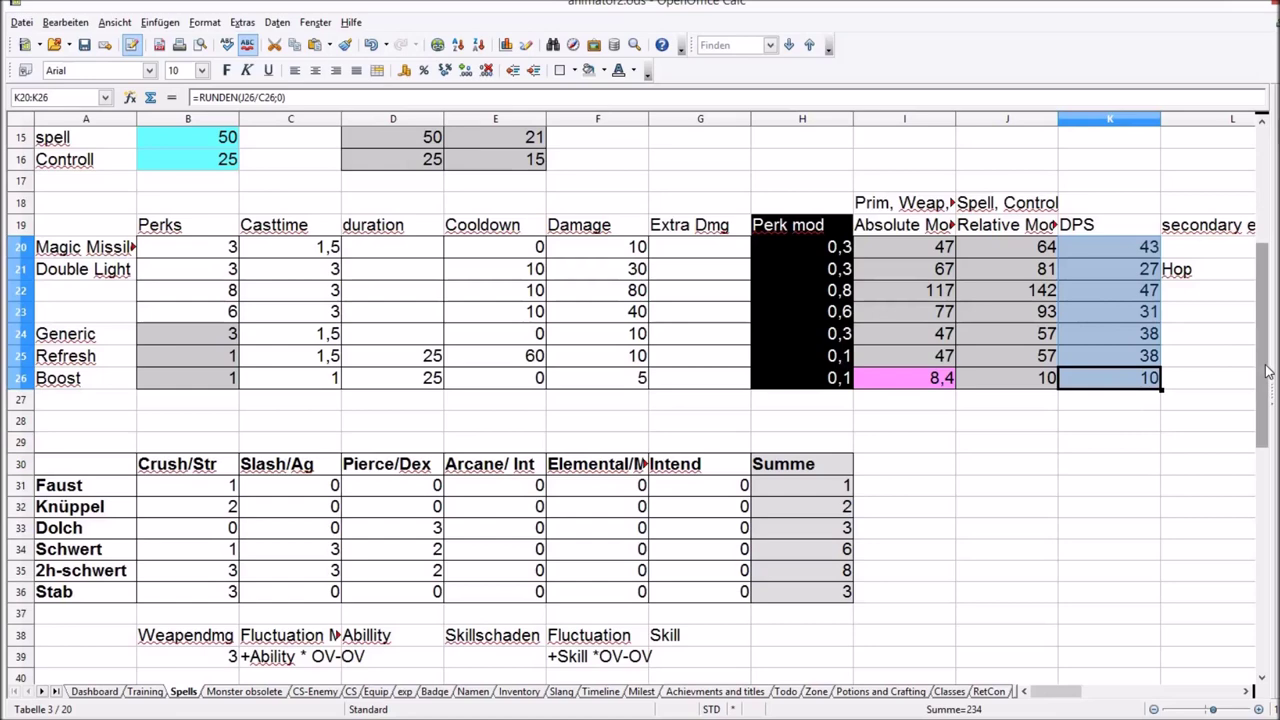
drag(1268, 372, 1275, 323)
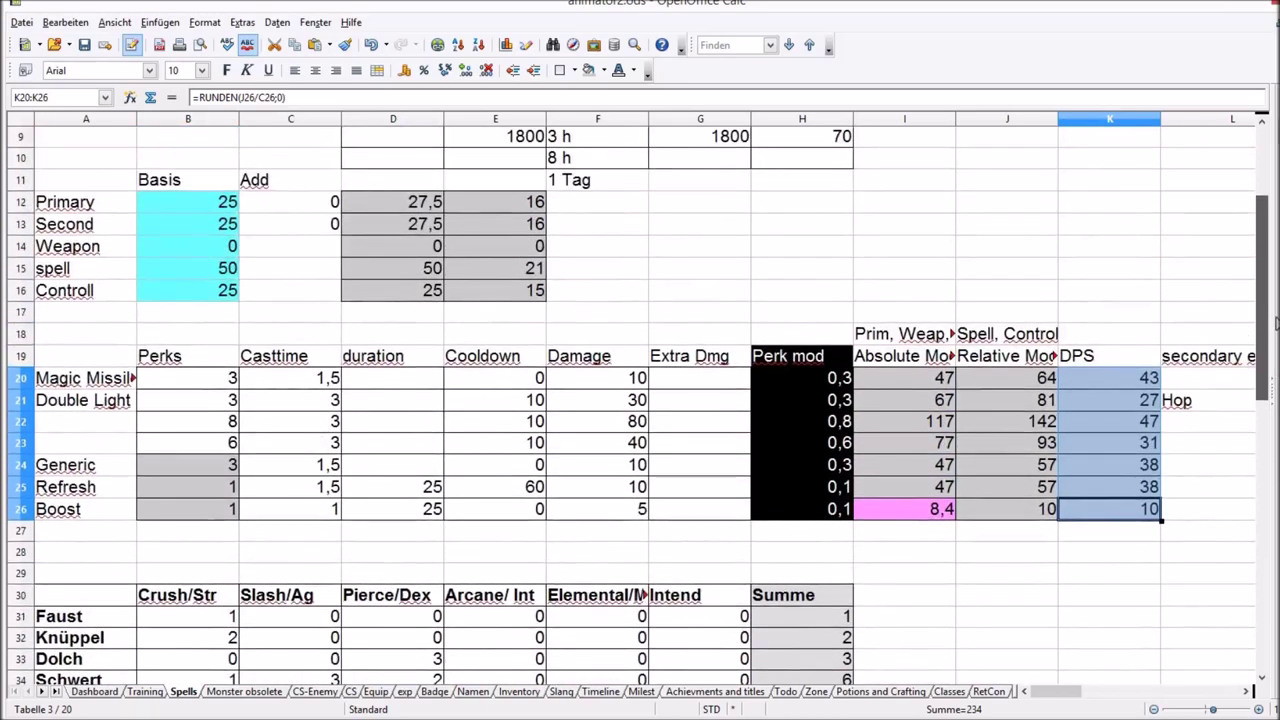
drag(1275, 322, 1276, 316)
click(104, 380)
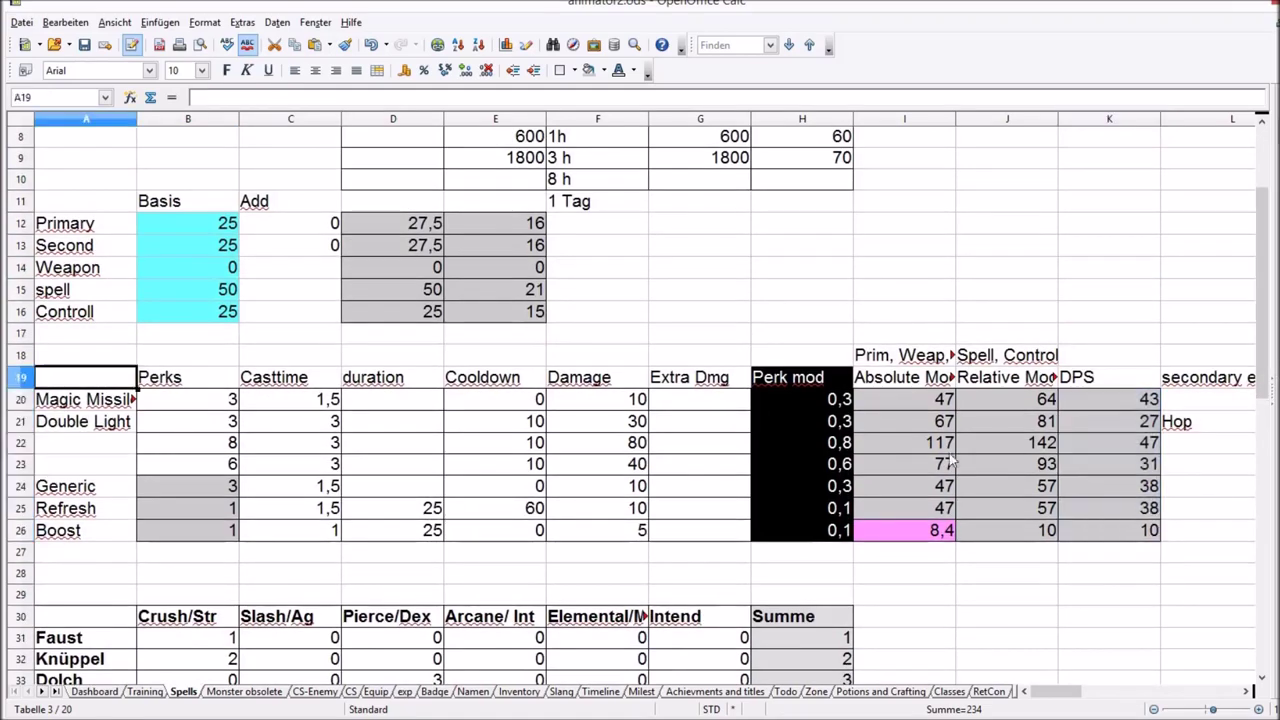
drag(953, 462, 1052, 537)
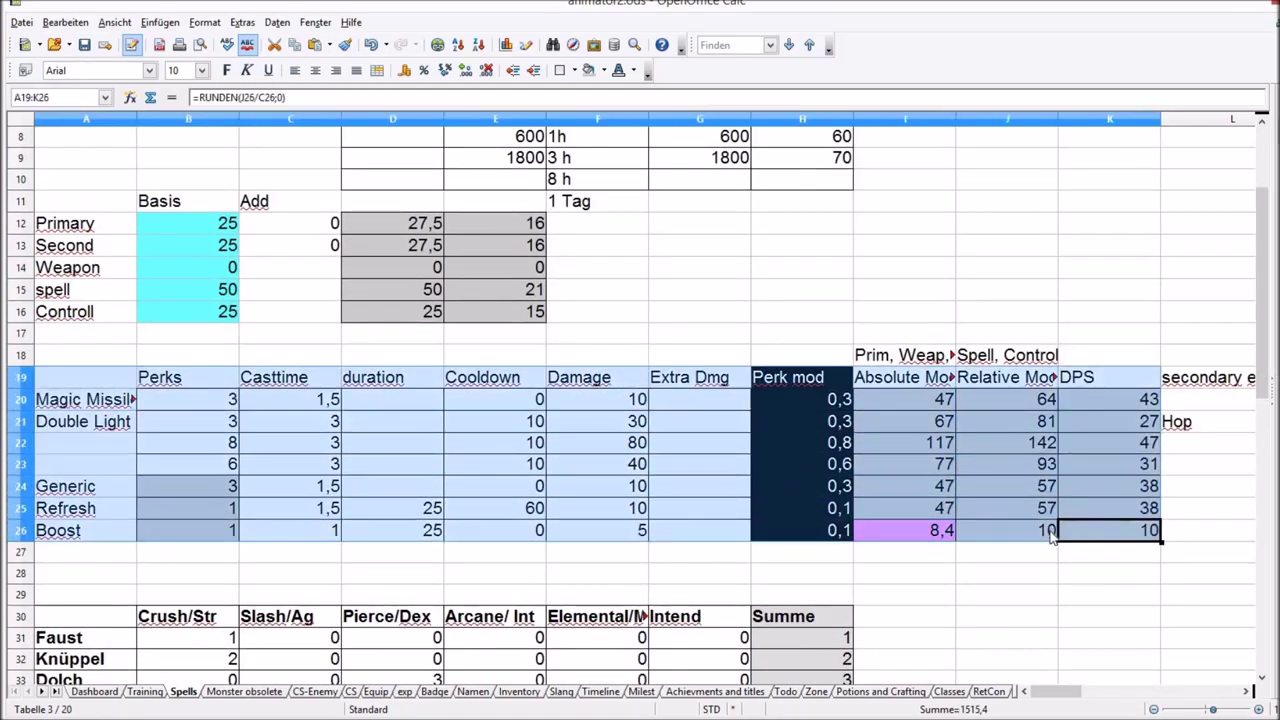
click(660, 291)
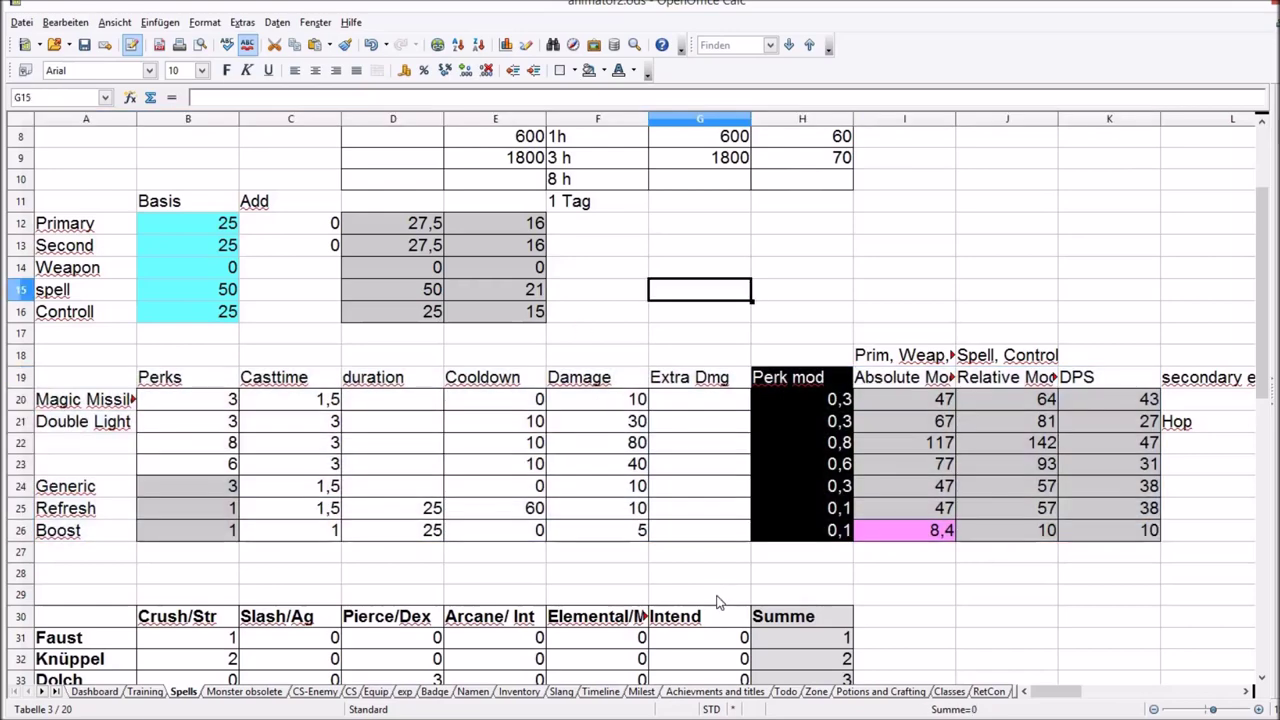
key(Up)
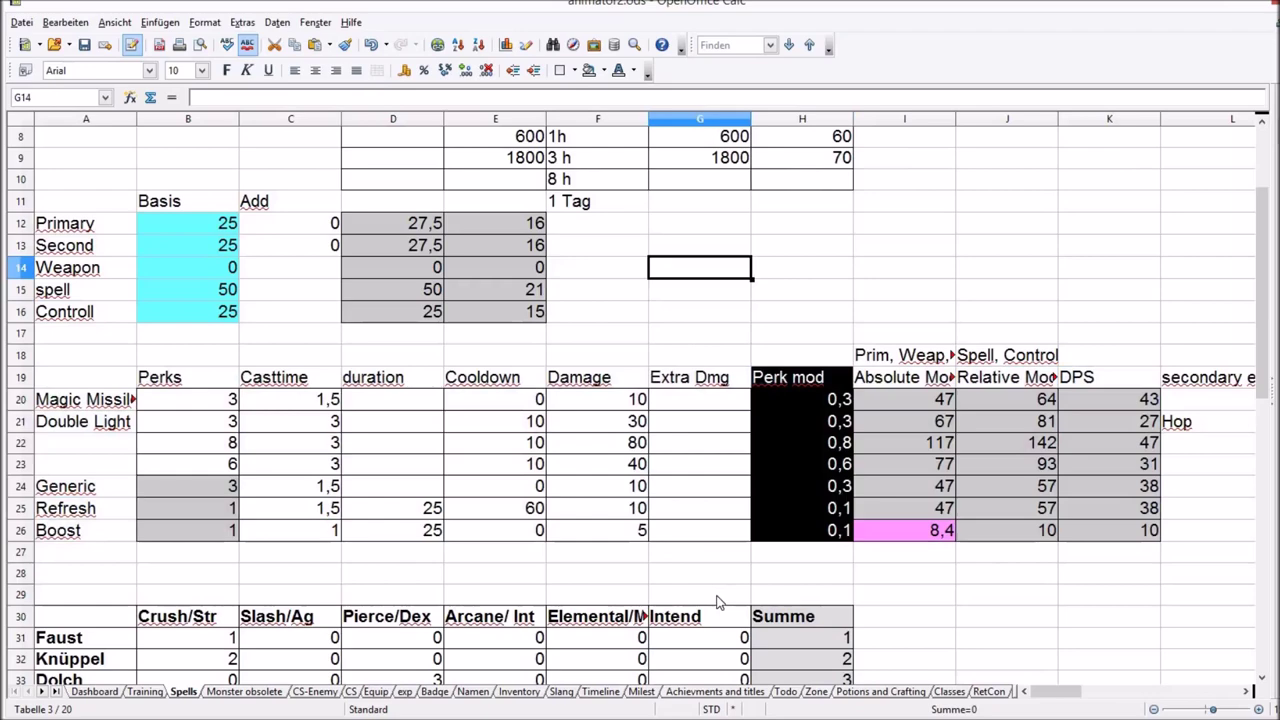
key(Down)
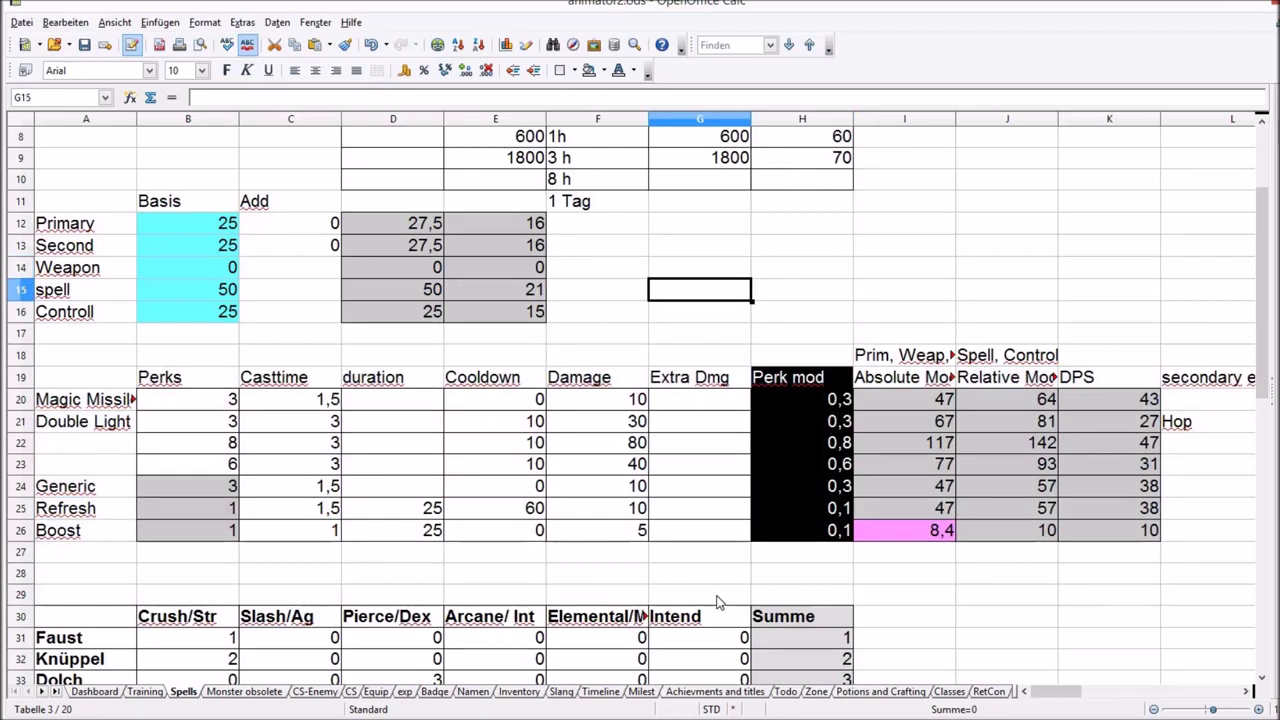
key(Down)
key(Up)
Highlight the Perks column in B19:B26, and the Effect duration and Castingtime values in E1:E8 and D1:D6, to examine them
drag(186, 377, 210, 530)
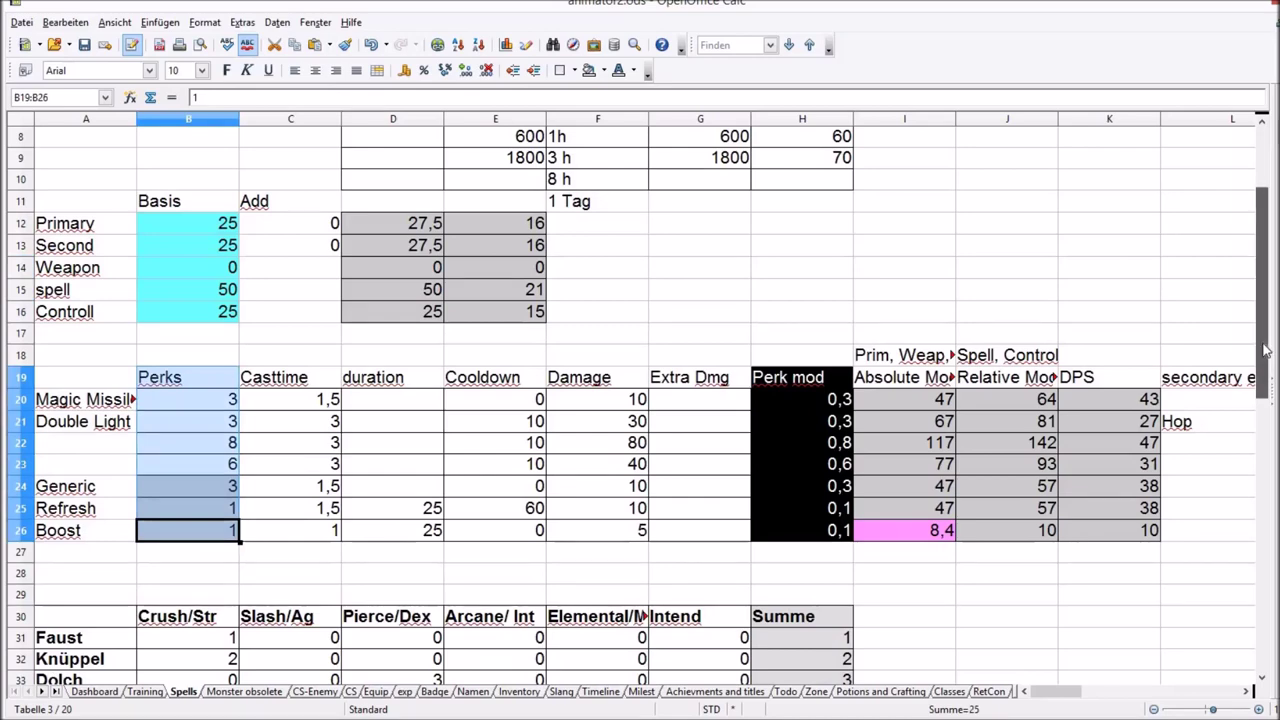
drag(1265, 350, 1265, 330)
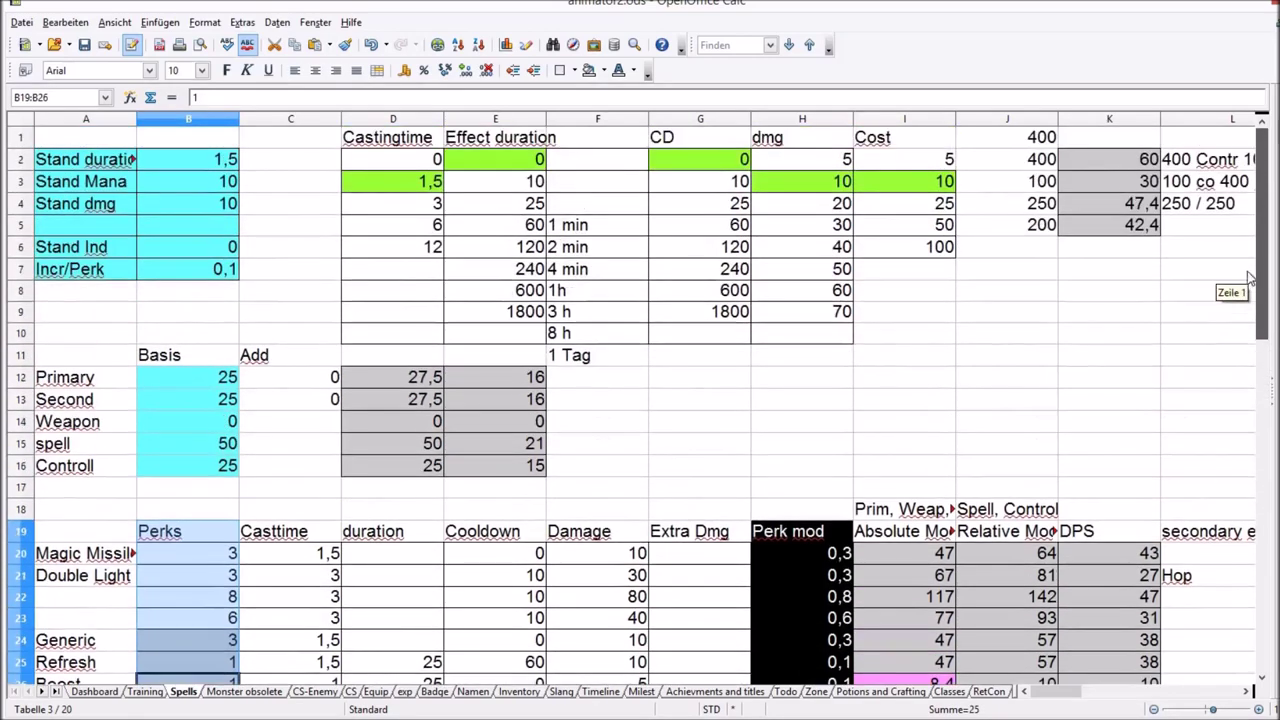
click(485, 229)
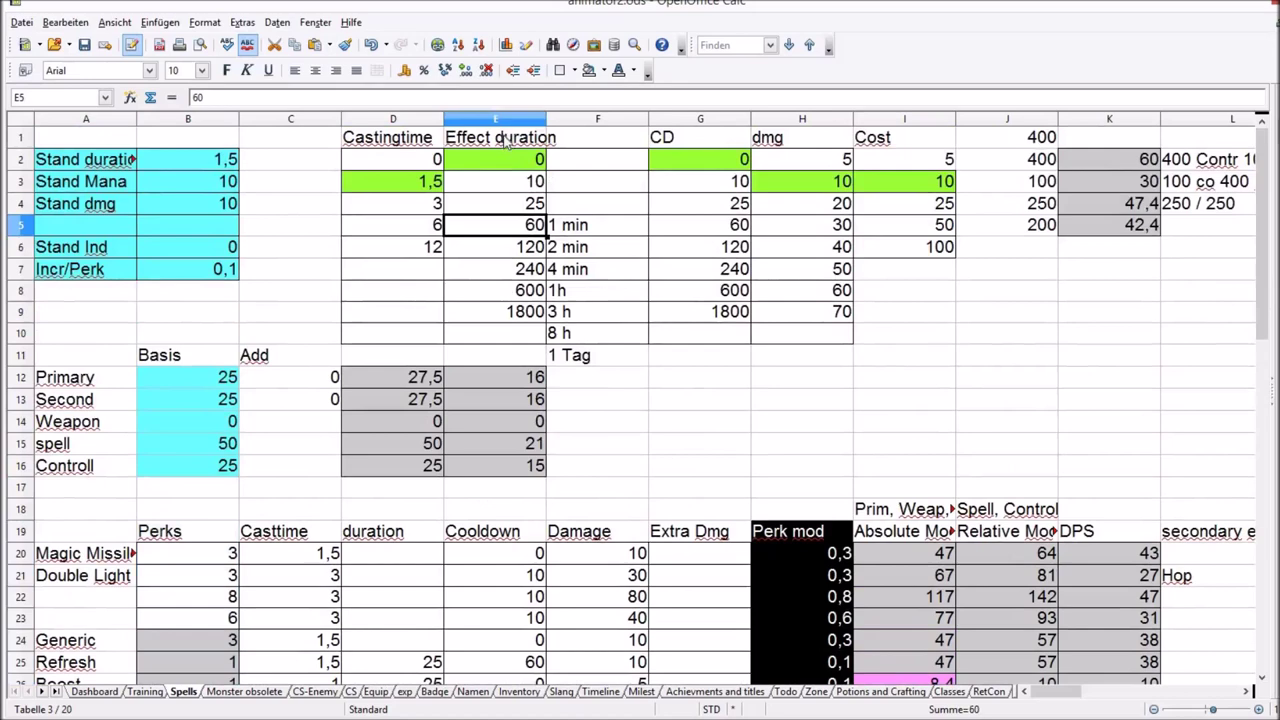
drag(500, 137, 524, 289)
click(382, 138)
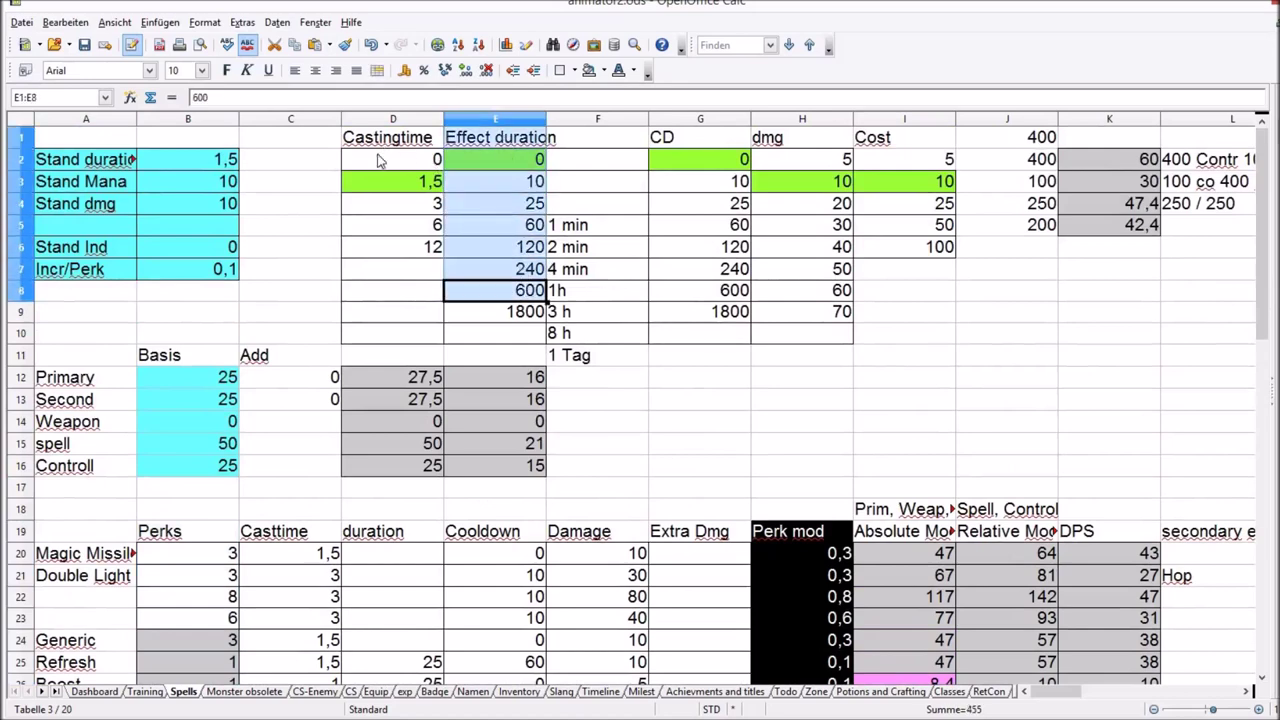
shift+click(392, 247)
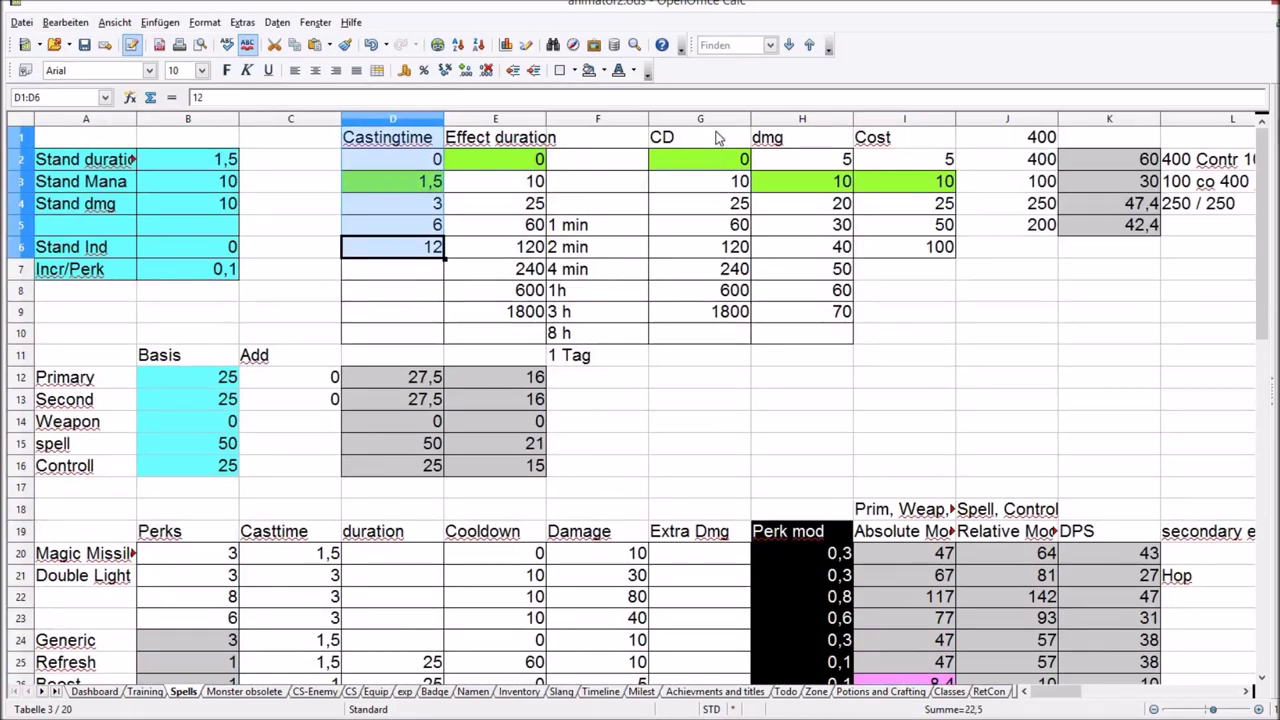
Highlight the CD values in G1:G7, dmg values in H1:H8 and Cost values in I1:I5 to examine them
drag(700, 137, 724, 269)
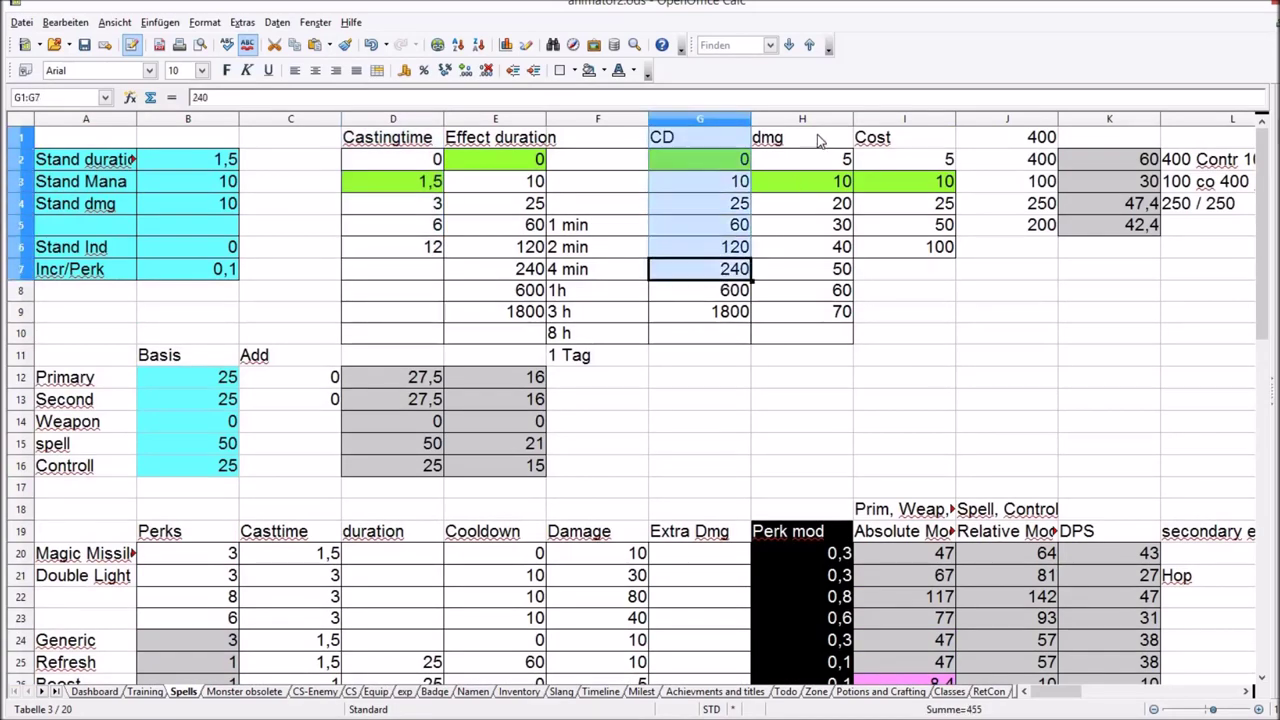
click(817, 134)
drag(818, 170, 823, 290)
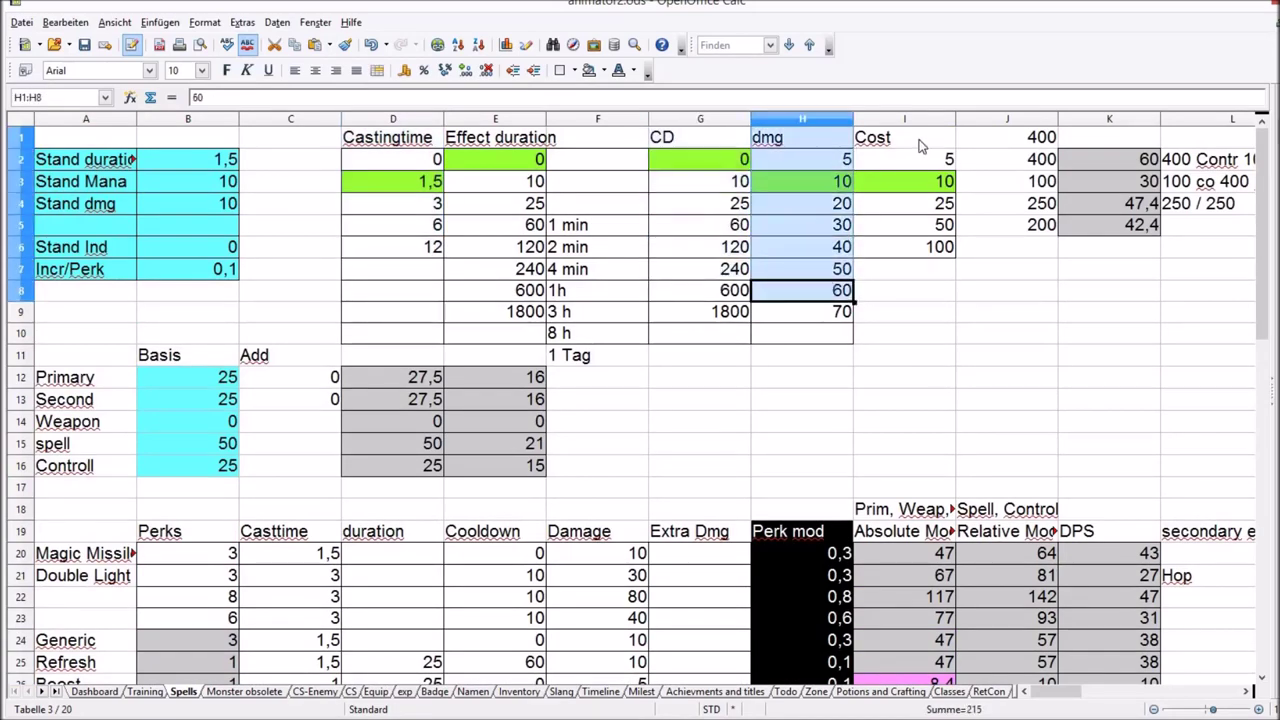
drag(905, 137, 915, 225)
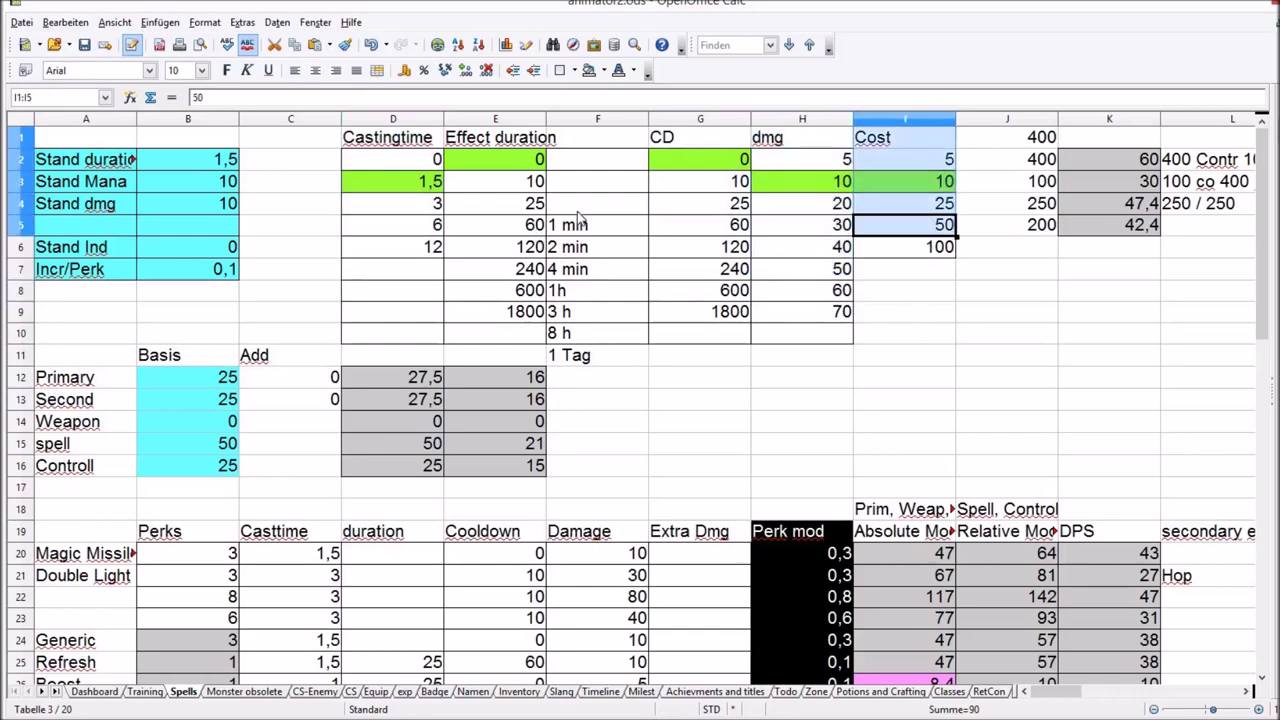
click(600, 378)
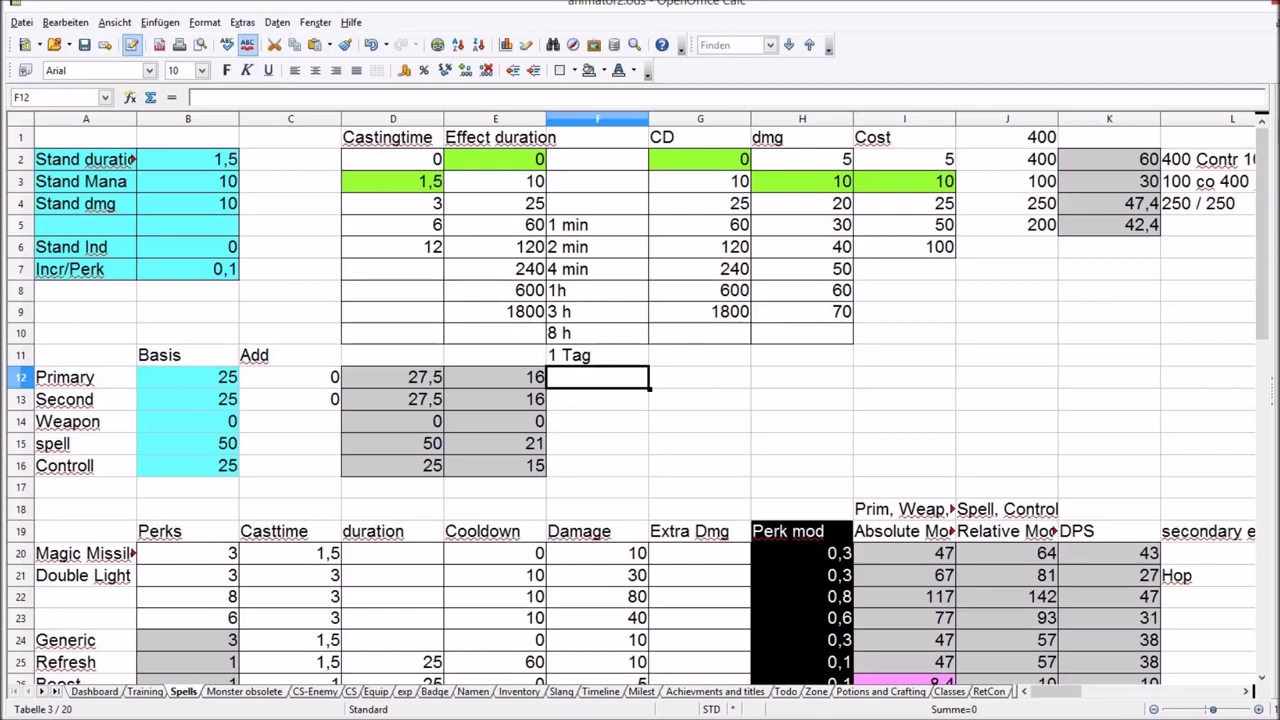
mouse_move(1262, 232)
mouse_down()
mouse_move(1257, 214)
mouse_move(1257, 271)
mouse_move(1255, 213)
mouse_up()
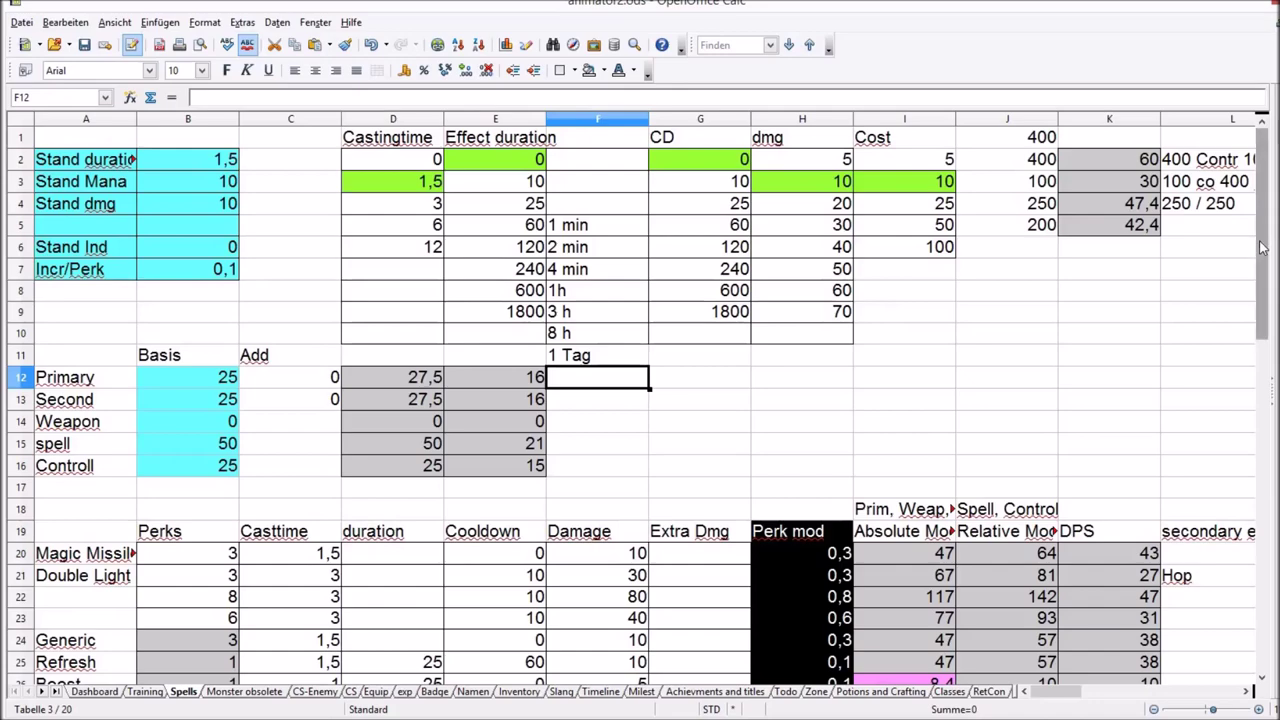
mouse_move(1262, 248)
mouse_down()
mouse_move(1264, 428)
mouse_move(1264, 235)
mouse_up()
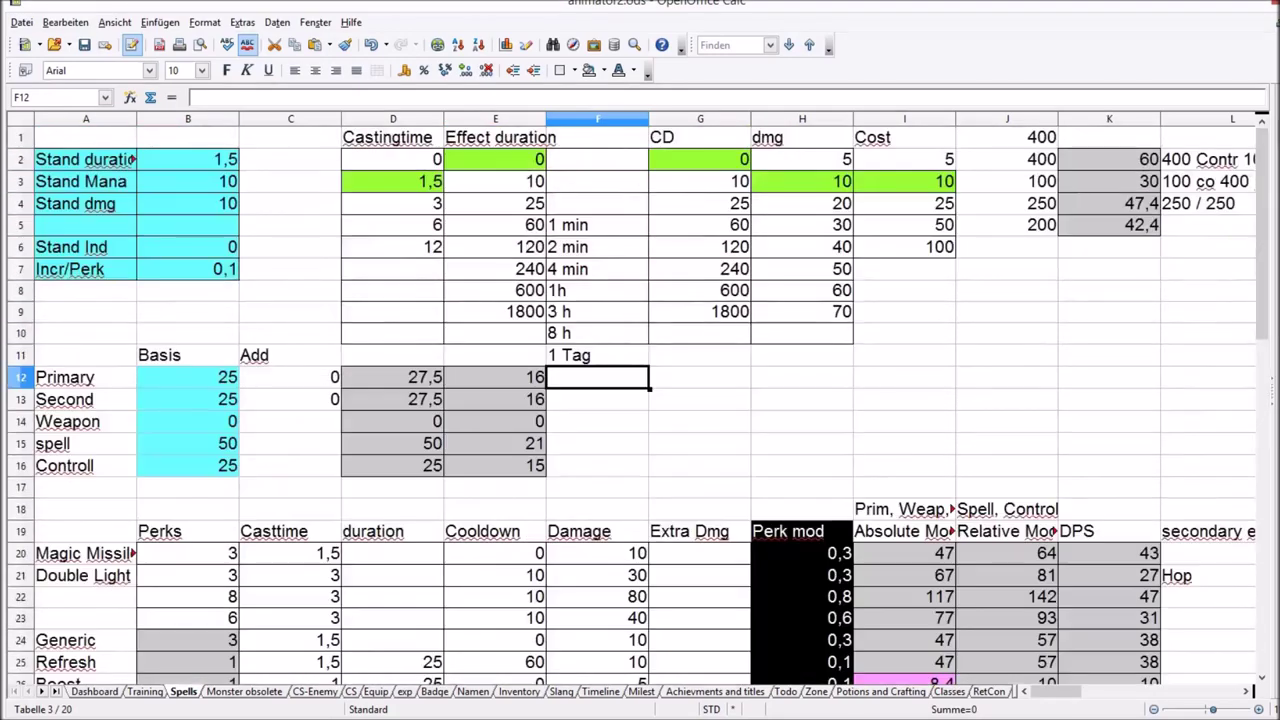
Look over the Monster obsolete, CS-Enemy and CS sheets in turn
click(240, 692)
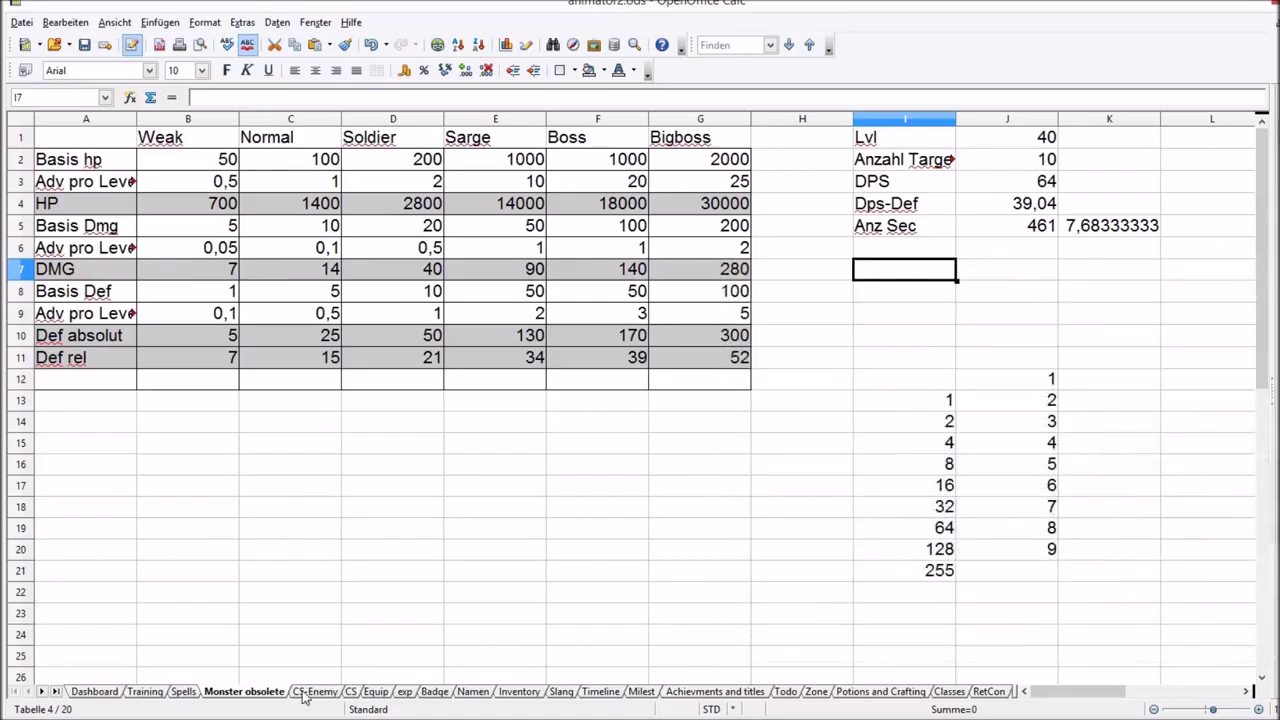
click(308, 691)
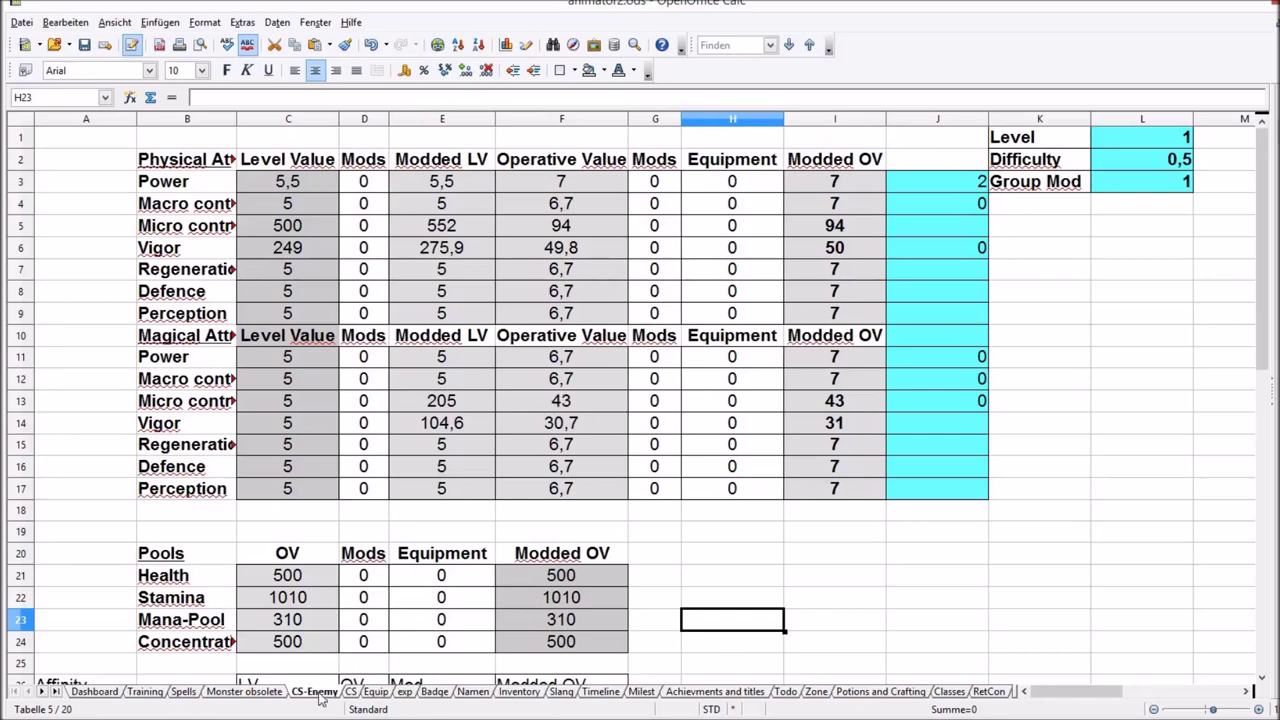
click(352, 693)
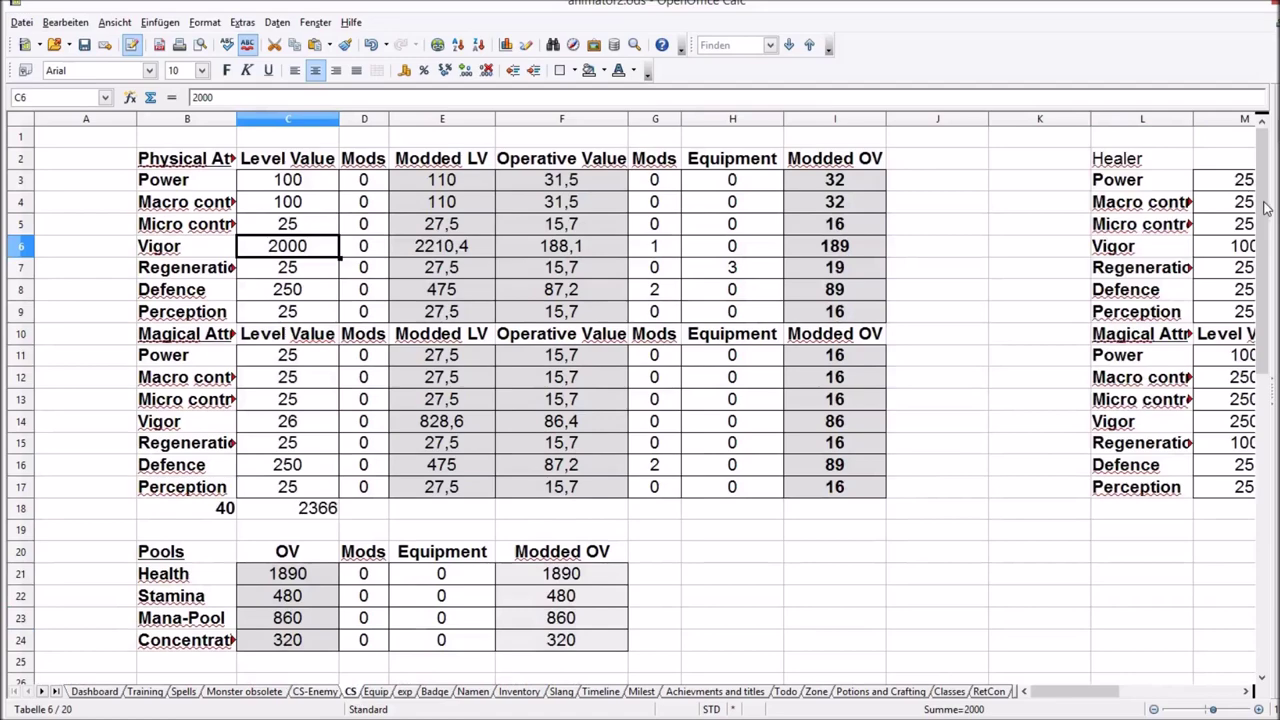
drag(1265, 243, 1247, 192)
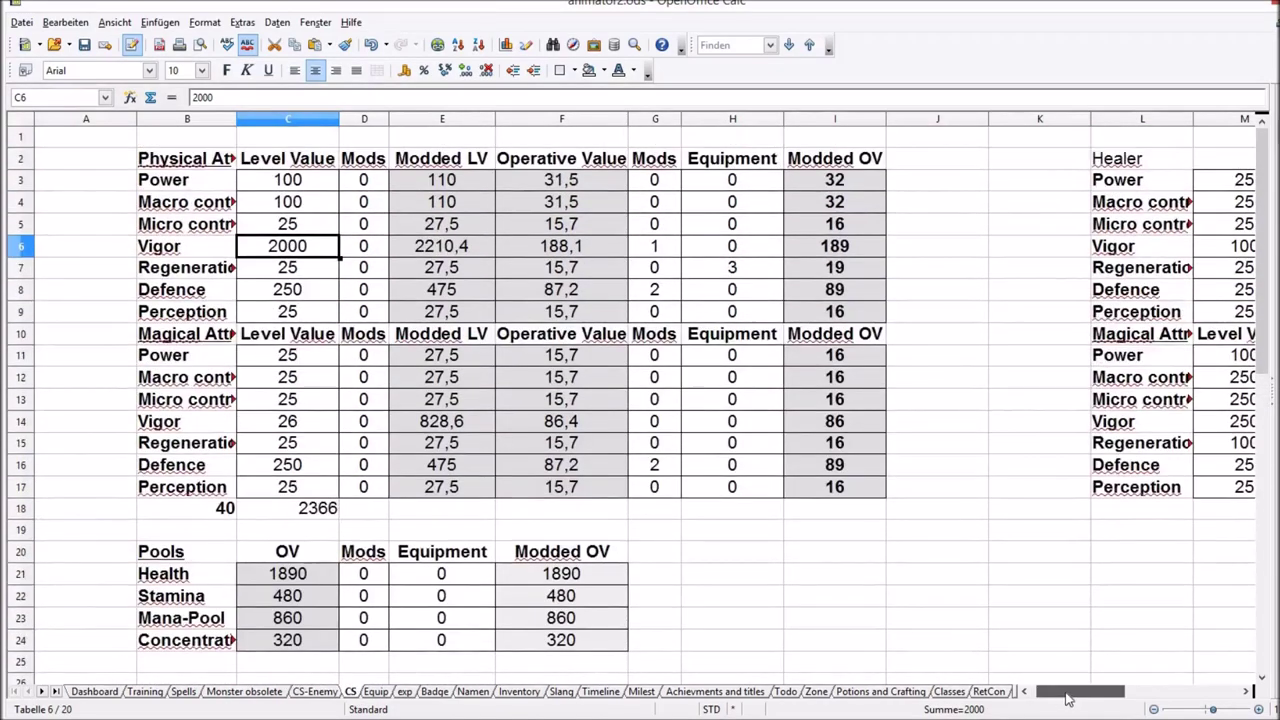
Highlight the Healer table in L2:M17 and the DD table in O2:P18 on the CS sheet to examine them
mouse_move(1060, 693)
mouse_down()
mouse_move(1104, 697)
mouse_move(1090, 697)
mouse_up()
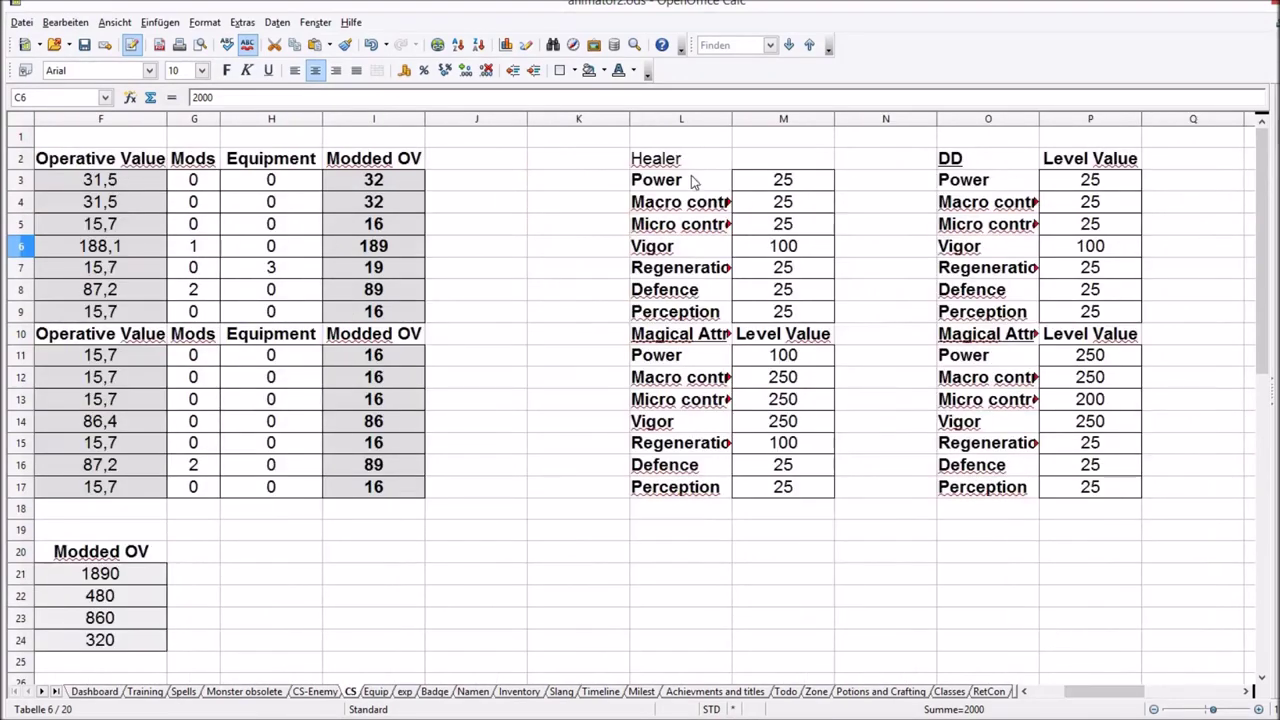
drag(680, 160, 790, 488)
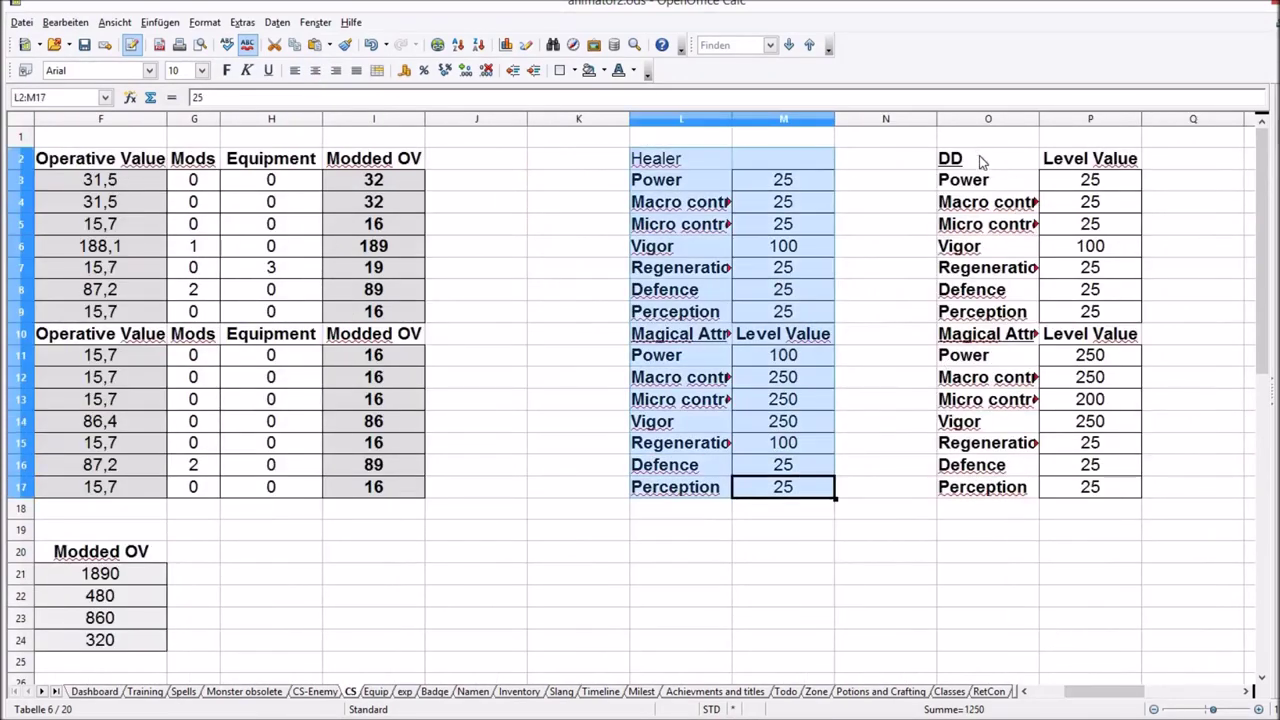
mouse_move(950, 160)
mouse_down()
mouse_move(1094, 403)
mouse_move(1090, 508)
mouse_up()
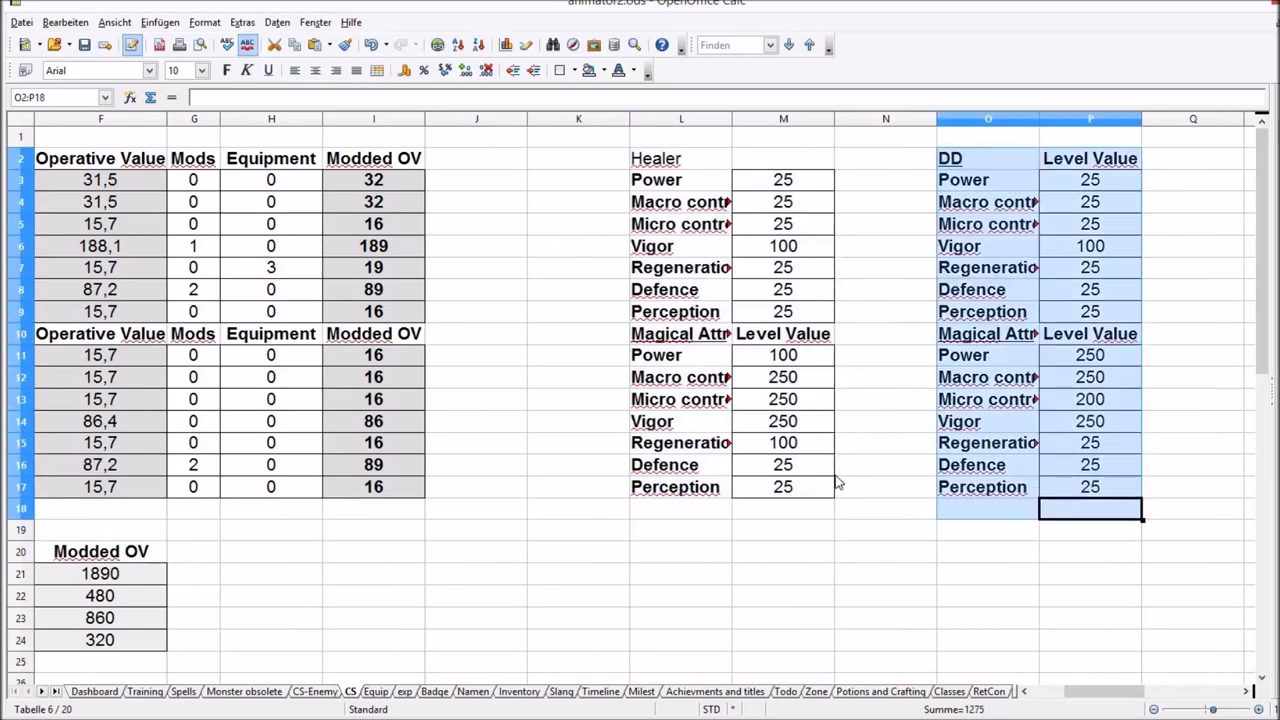
mouse_move(1088, 697)
mouse_down()
mouse_move(1060, 694)
mouse_move(1090, 686)
mouse_up()
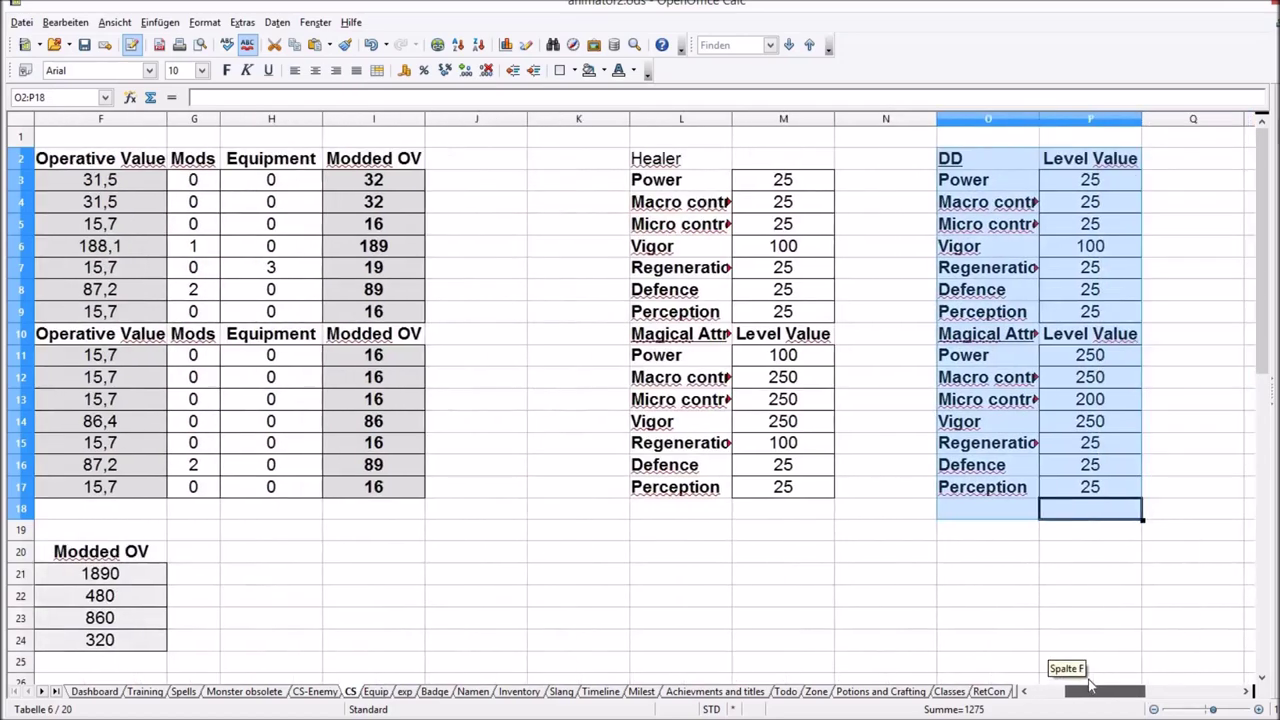
drag(1090, 686, 1058, 686)
Open the Equip sheet and look over its item descriptions in columns N and O down to the bed entry
click(376, 692)
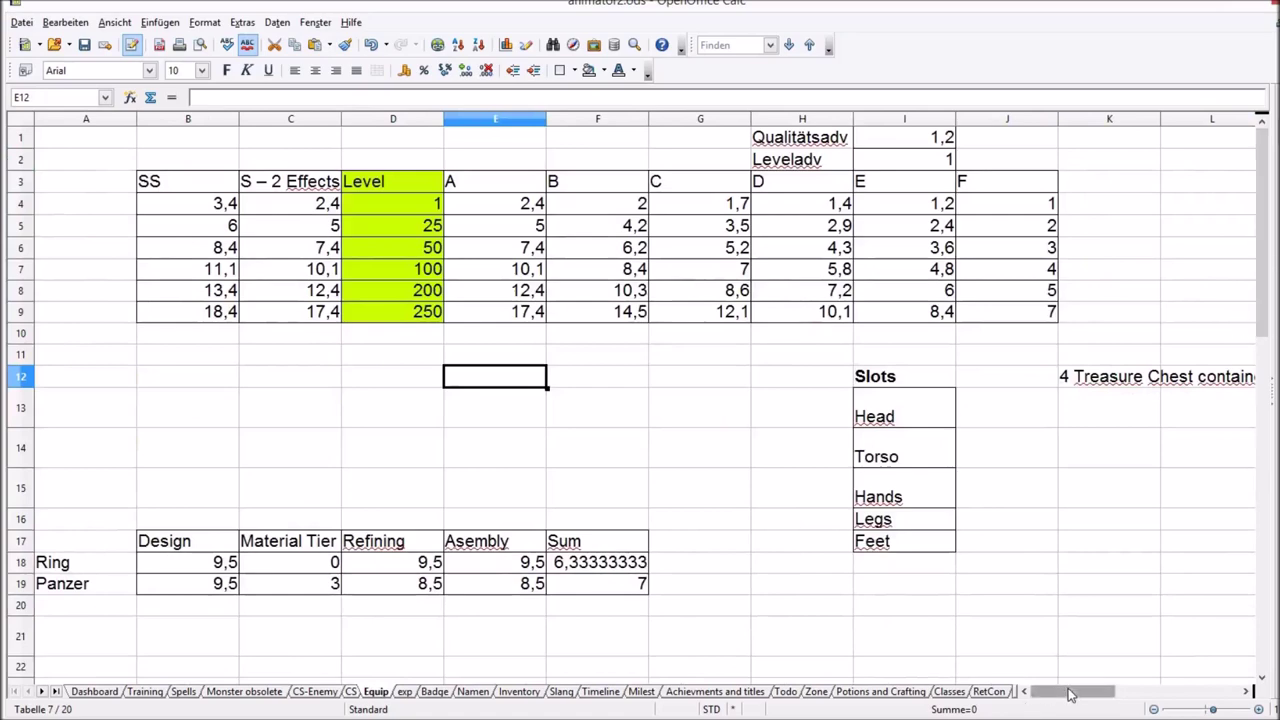
drag(1070, 694, 1140, 670)
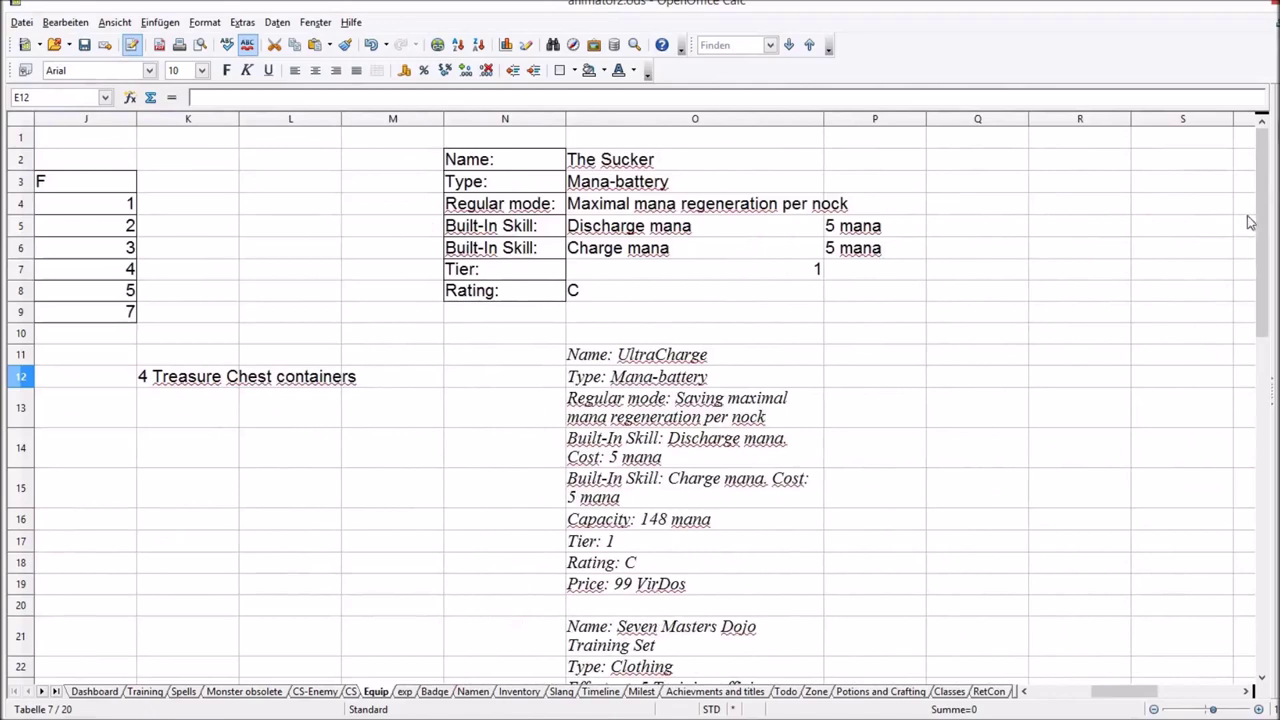
drag(1266, 177, 1271, 366)
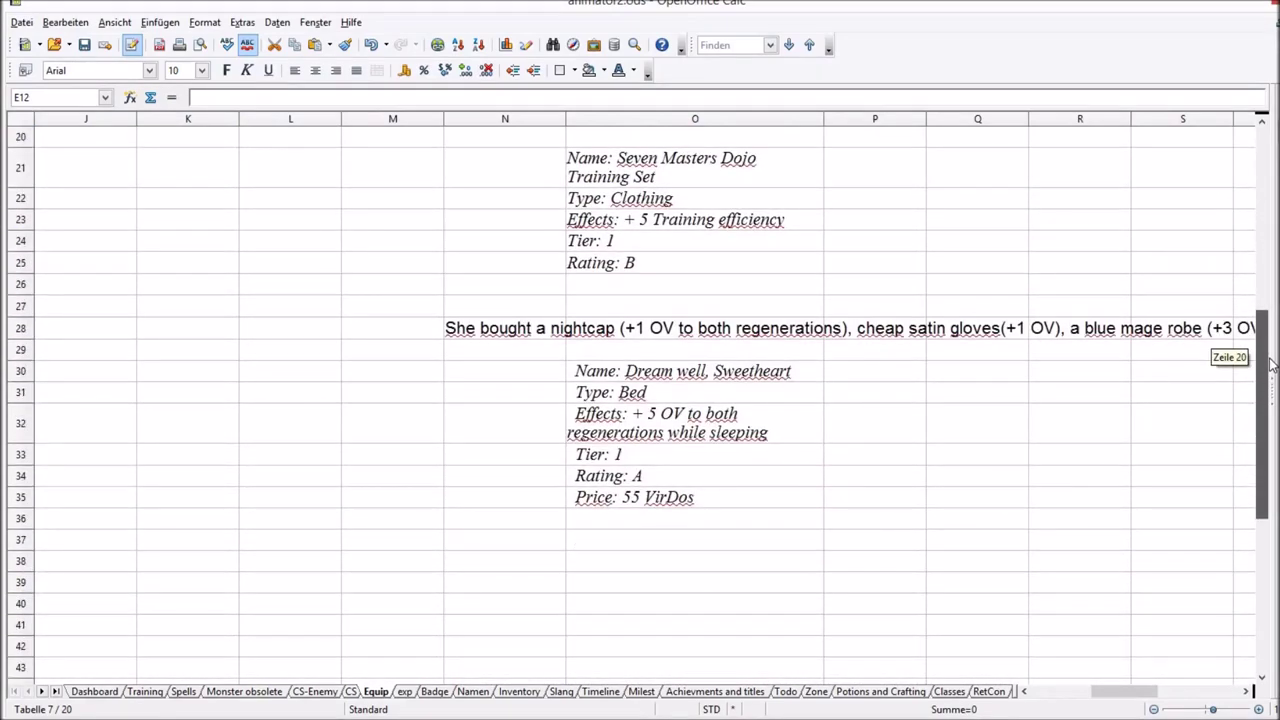
drag(1271, 365, 1271, 365)
drag(1269, 335, 1266, 180)
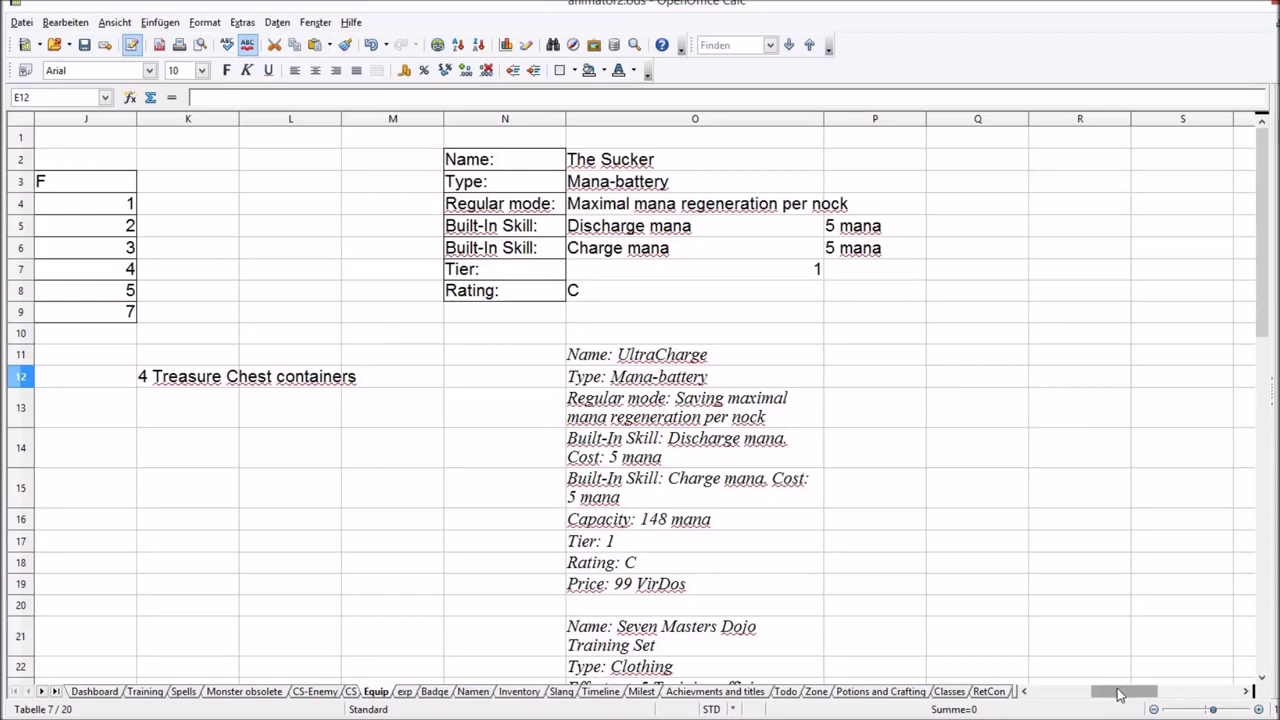
drag(1119, 694, 1057, 690)
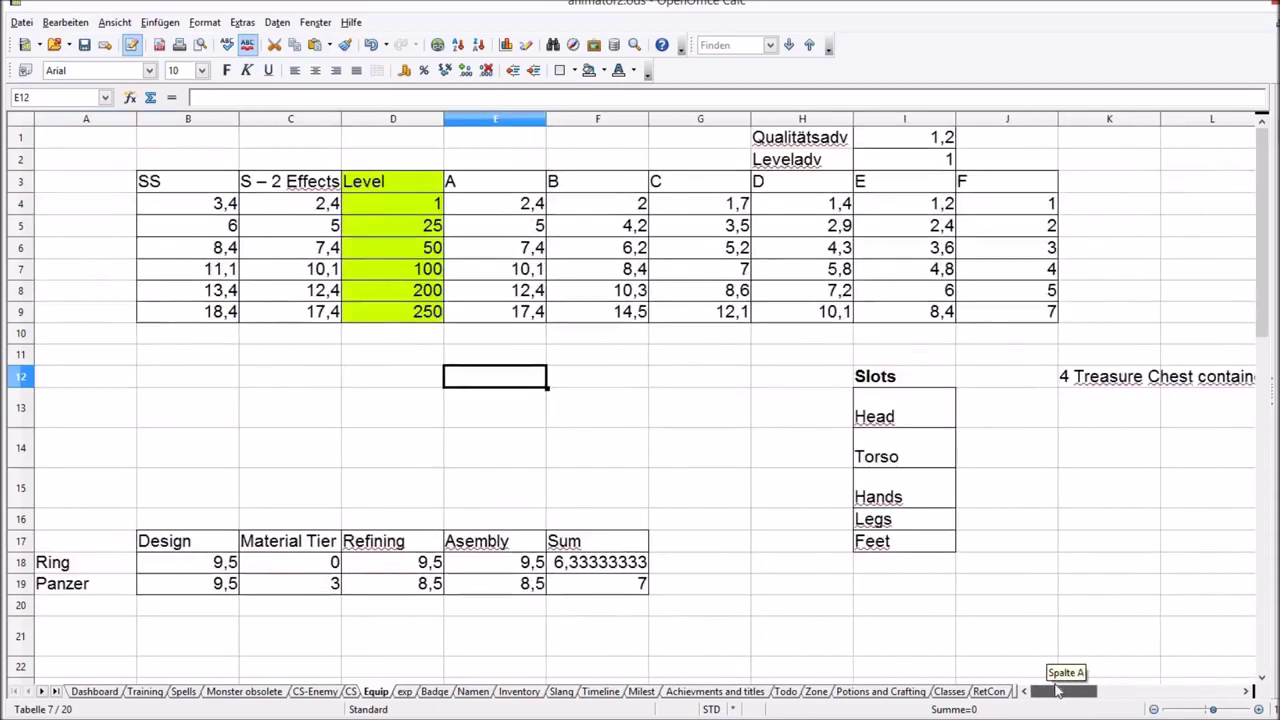
Highlight the equipment rating table in B3:J9, and examine the Head slot and the level 1 values for ratings A and E
drag(150, 181, 1000, 315)
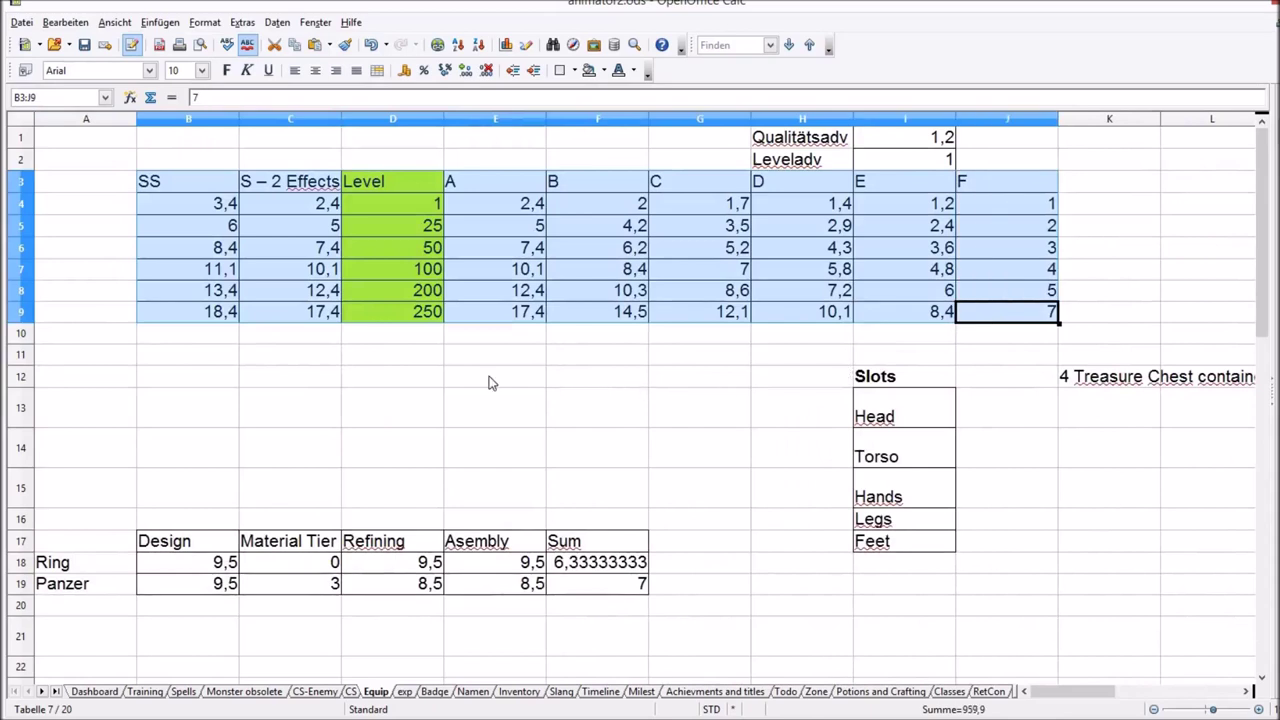
click(880, 412)
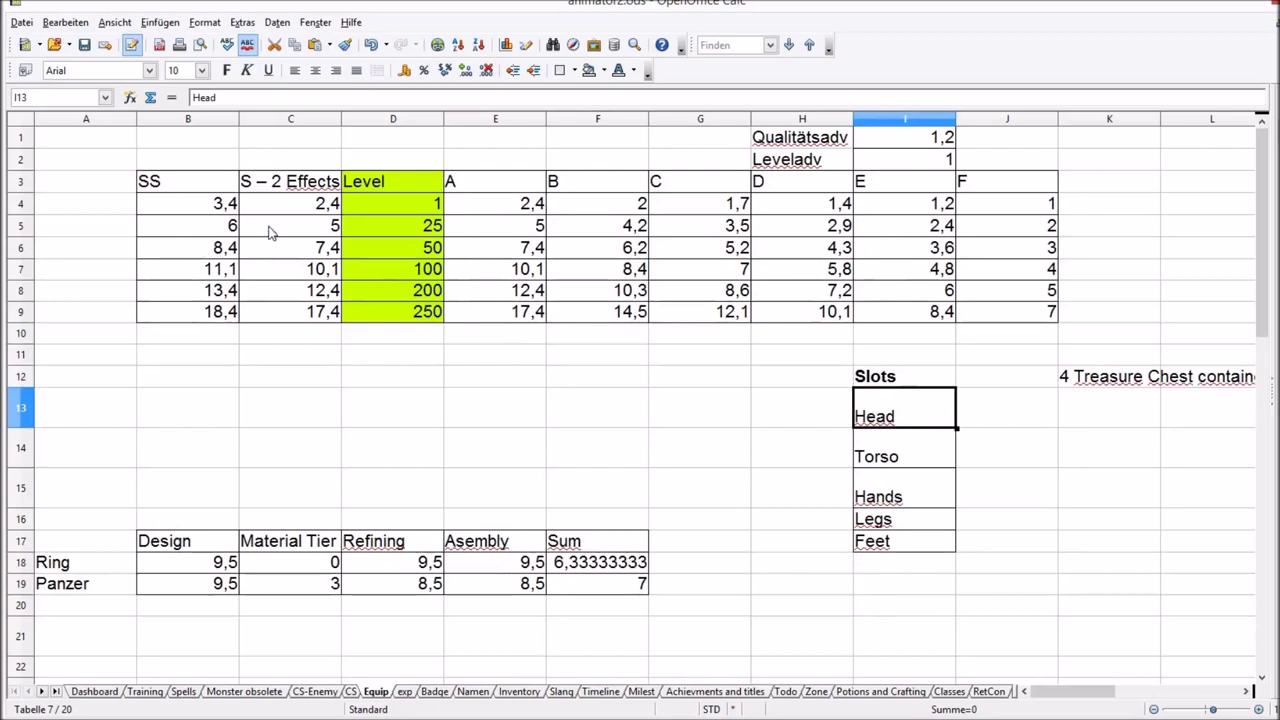
click(386, 215)
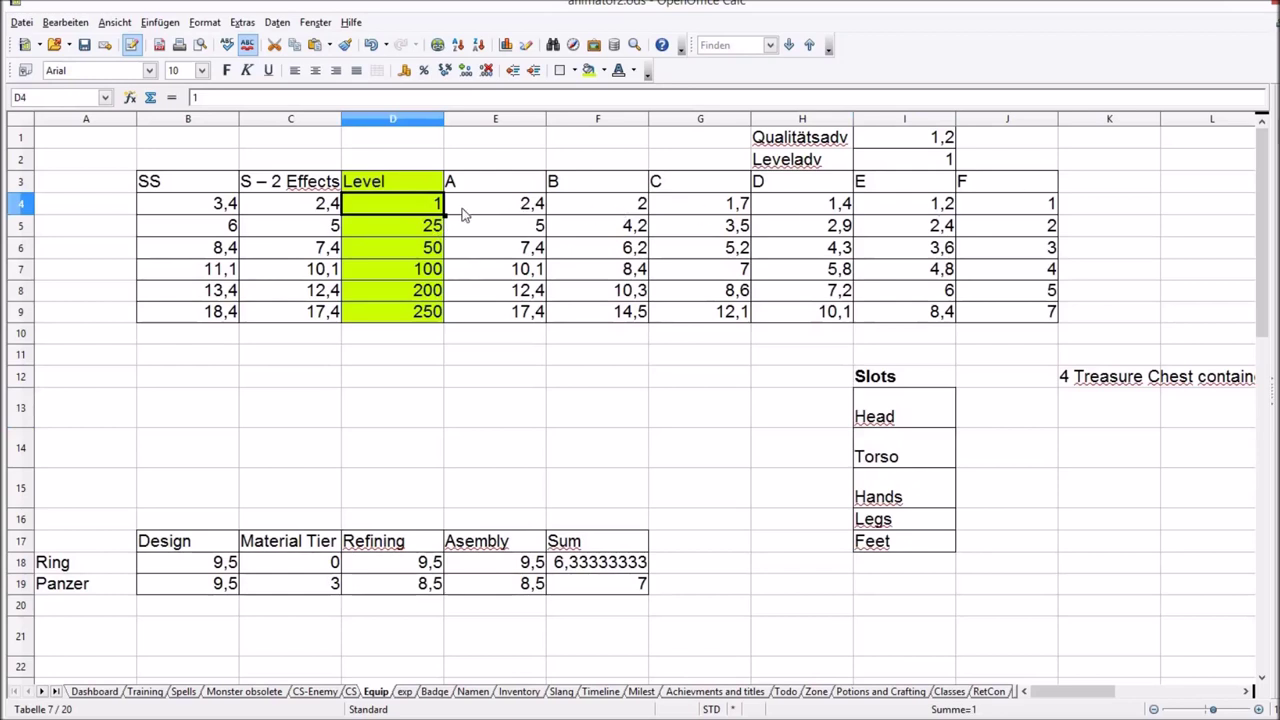
key(Right)
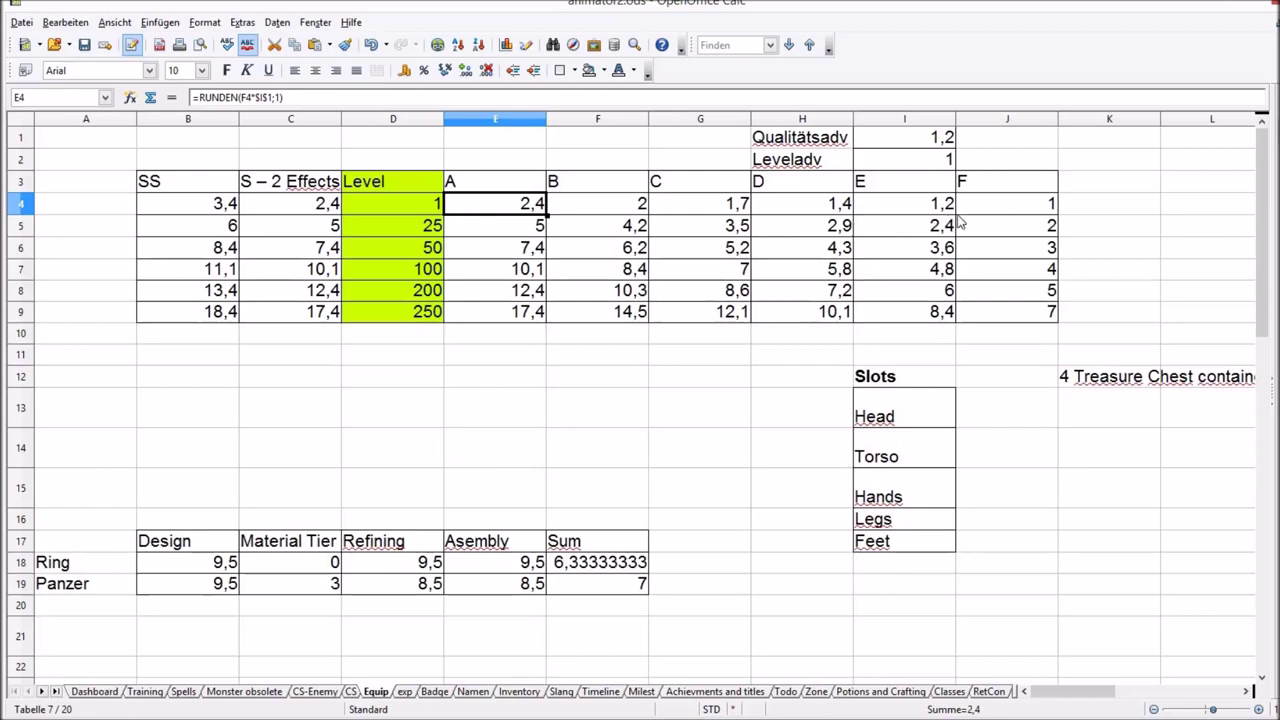
click(914, 210)
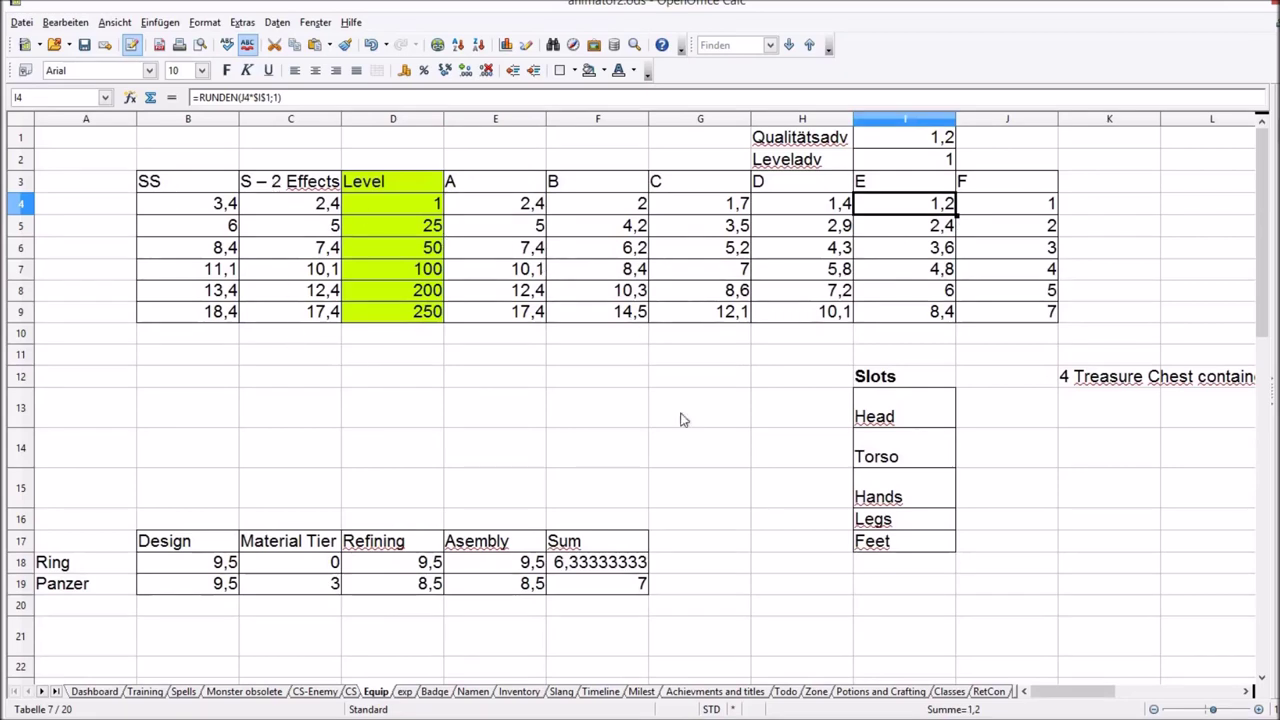
drag(1082, 700, 1160, 695)
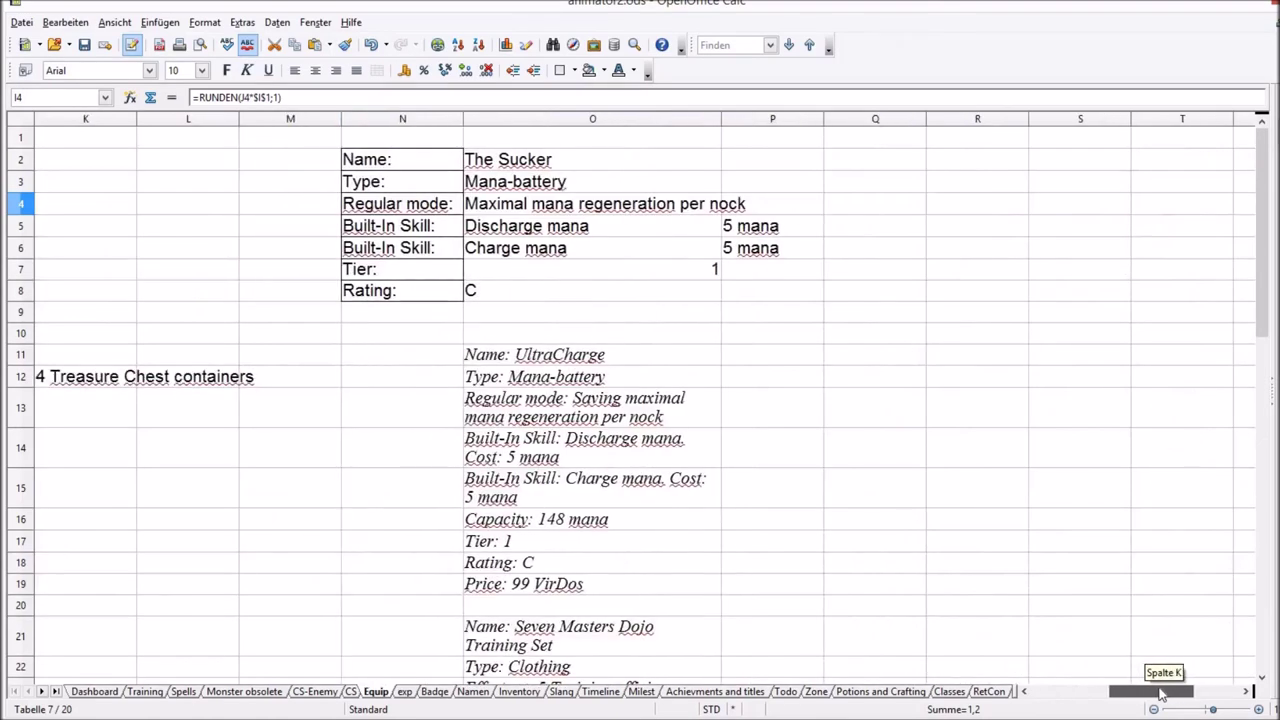
drag(1160, 695, 1085, 700)
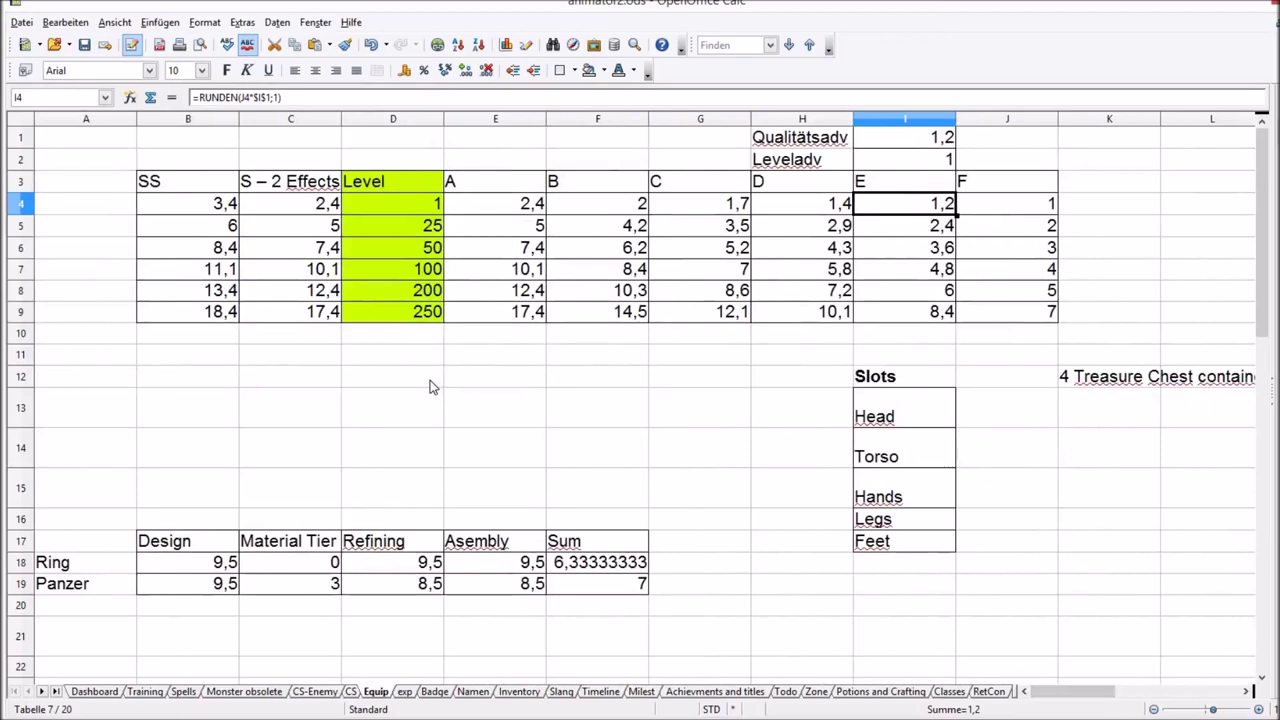
Open the exp sheet and highlight the EXP table in A3:G11 to examine it and its Level Dif value in C7
key(ctrl+Page_Down)
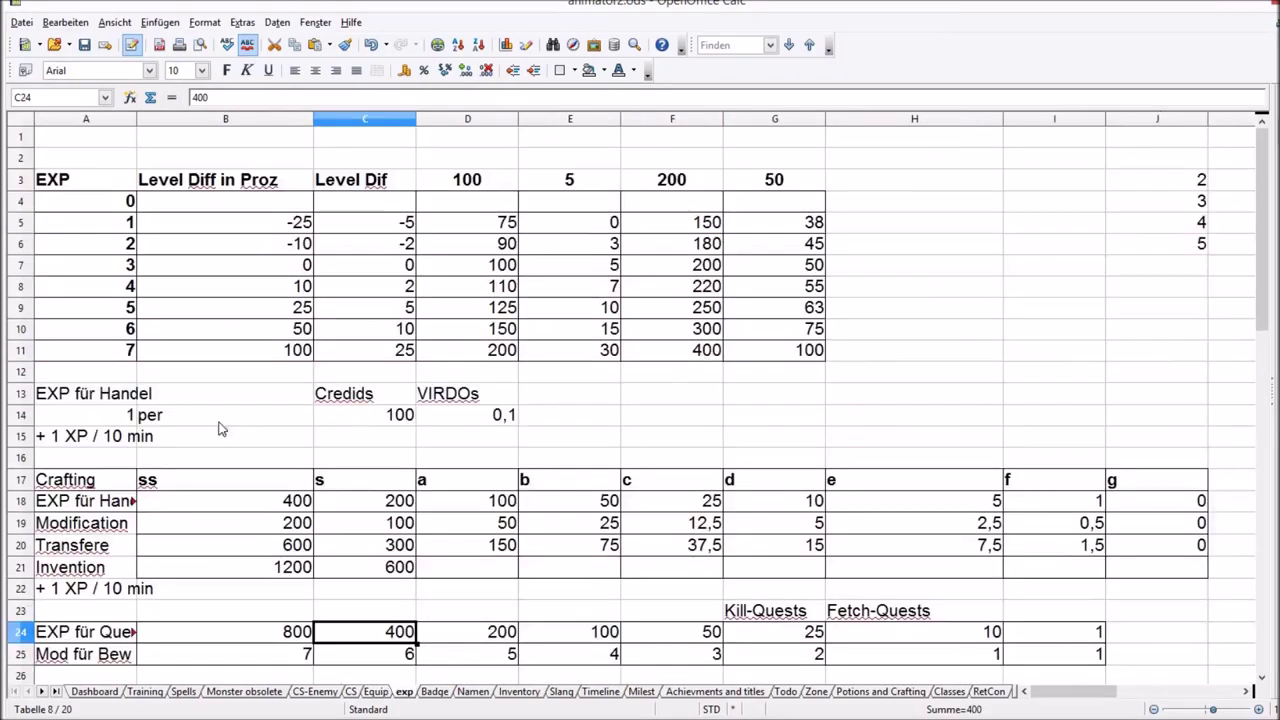
click(125, 290)
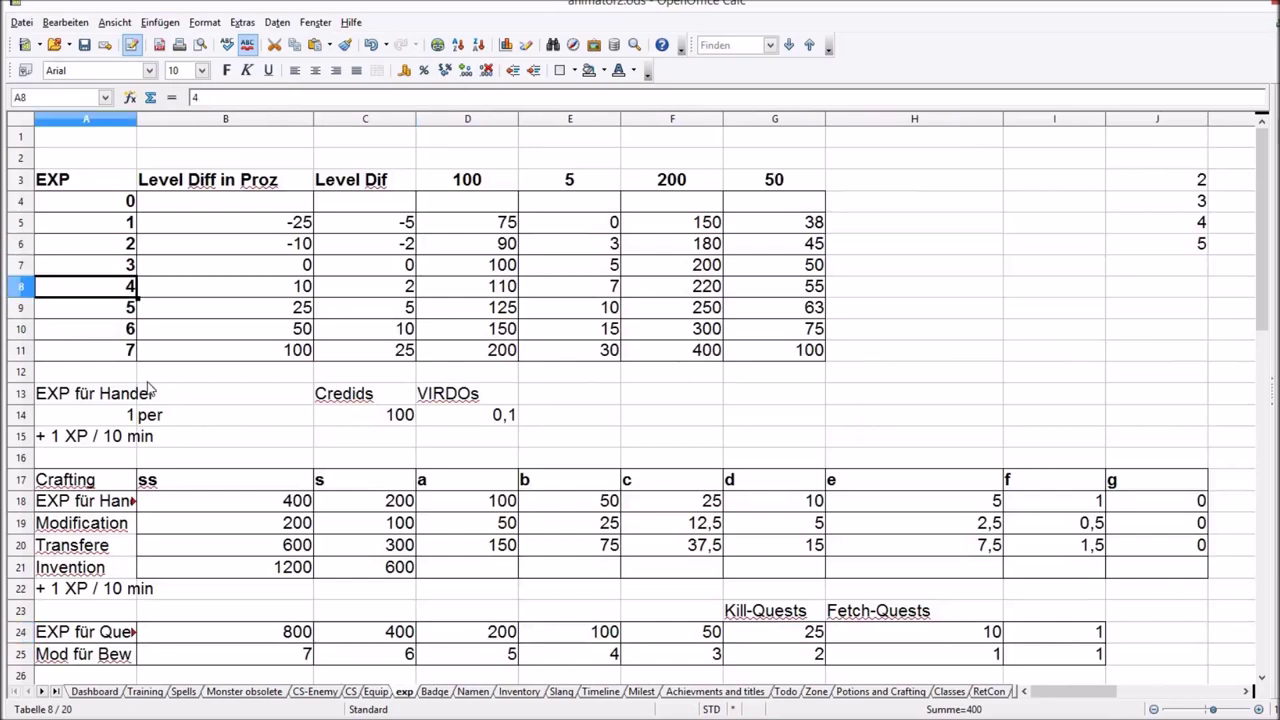
drag(47, 183, 781, 350)
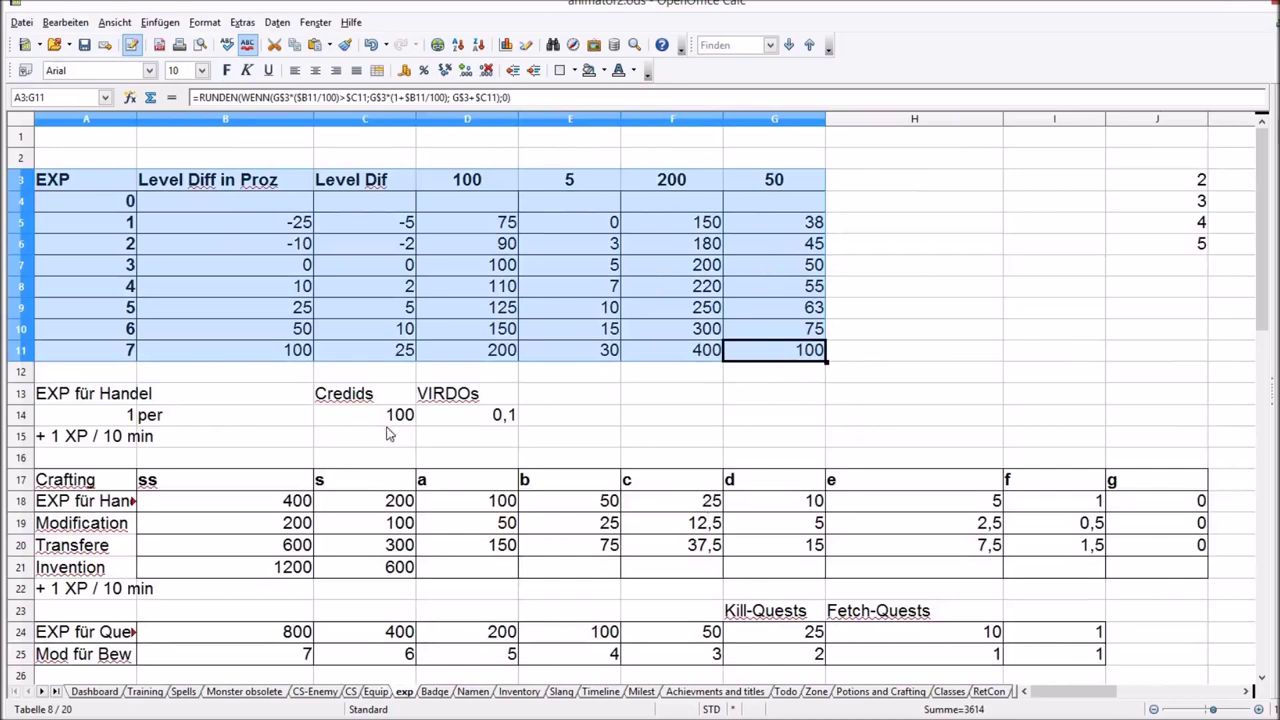
click(405, 262)
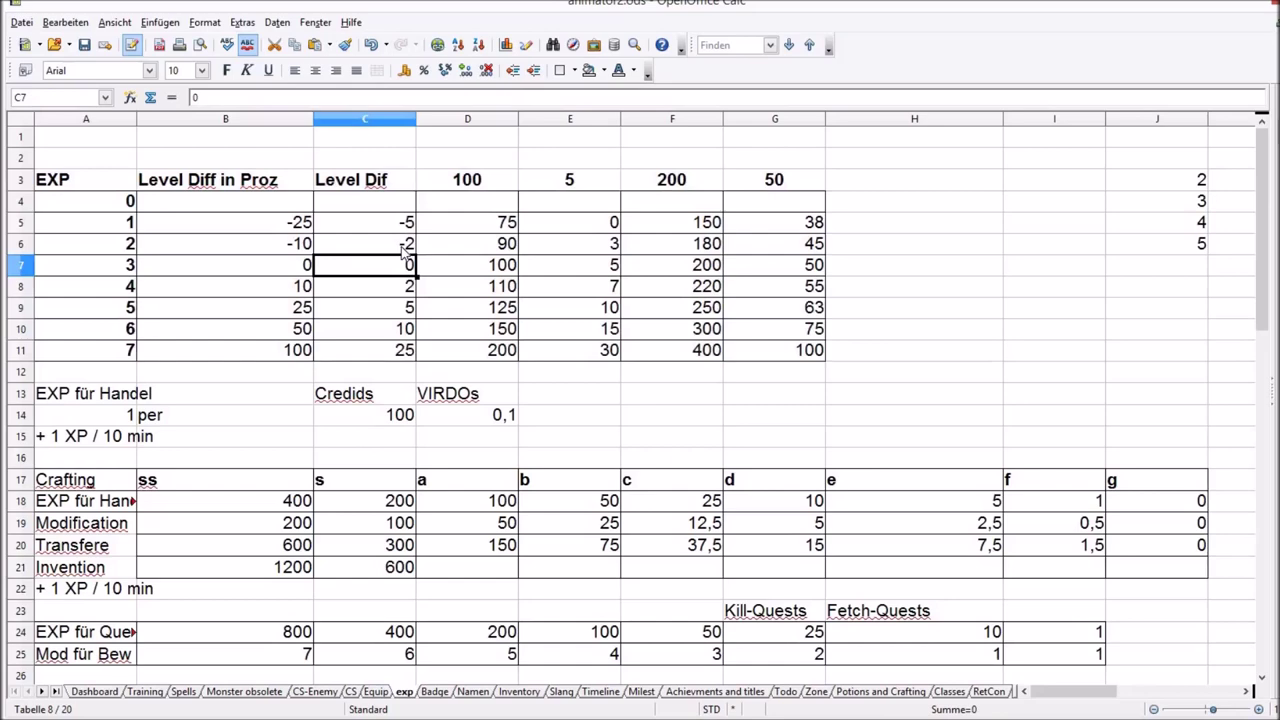
Examine the EXP table's rows for ratings 2, 3 and 7, including the Level Dif and Level Diff in Proz columns
click(403, 249)
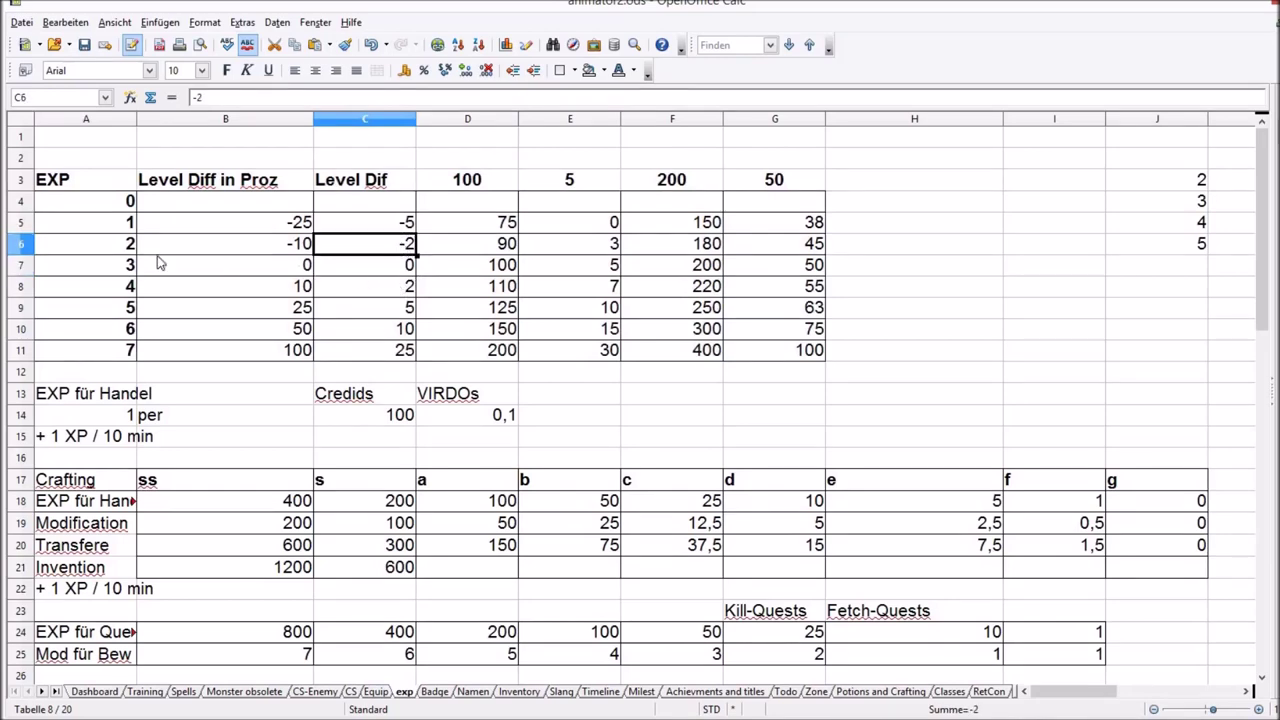
click(113, 252)
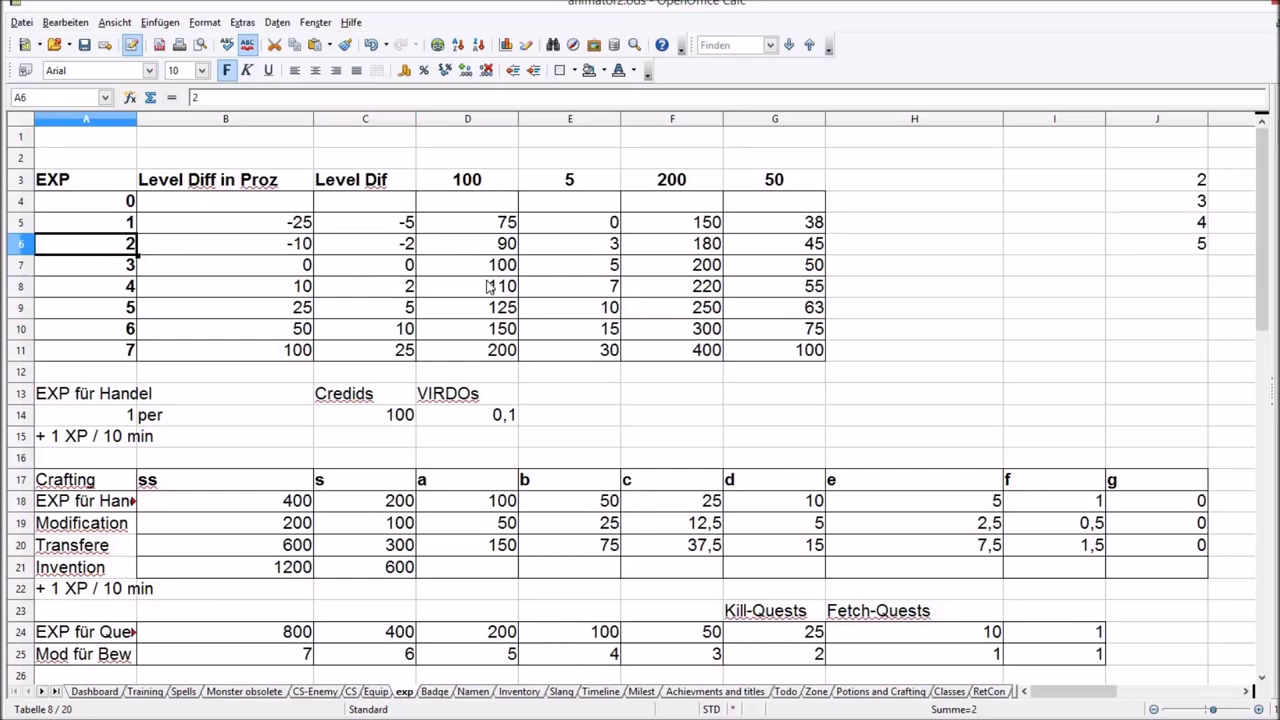
key(Down)
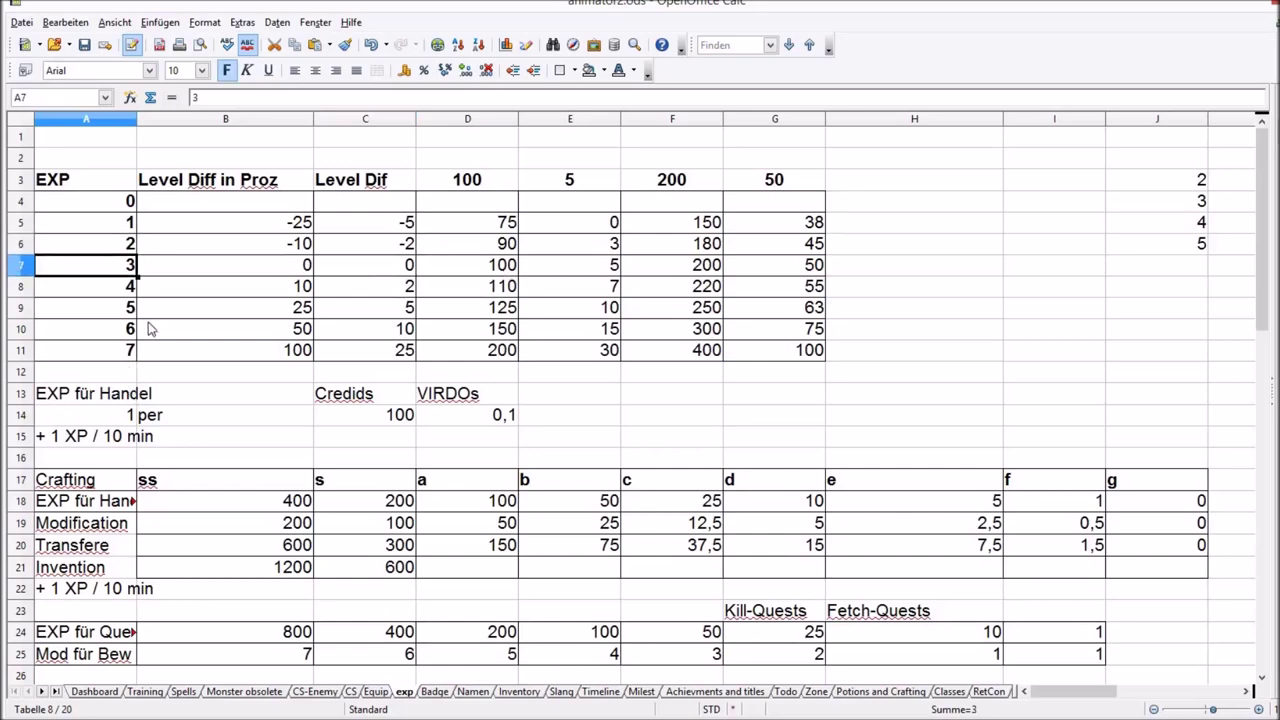
click(258, 272)
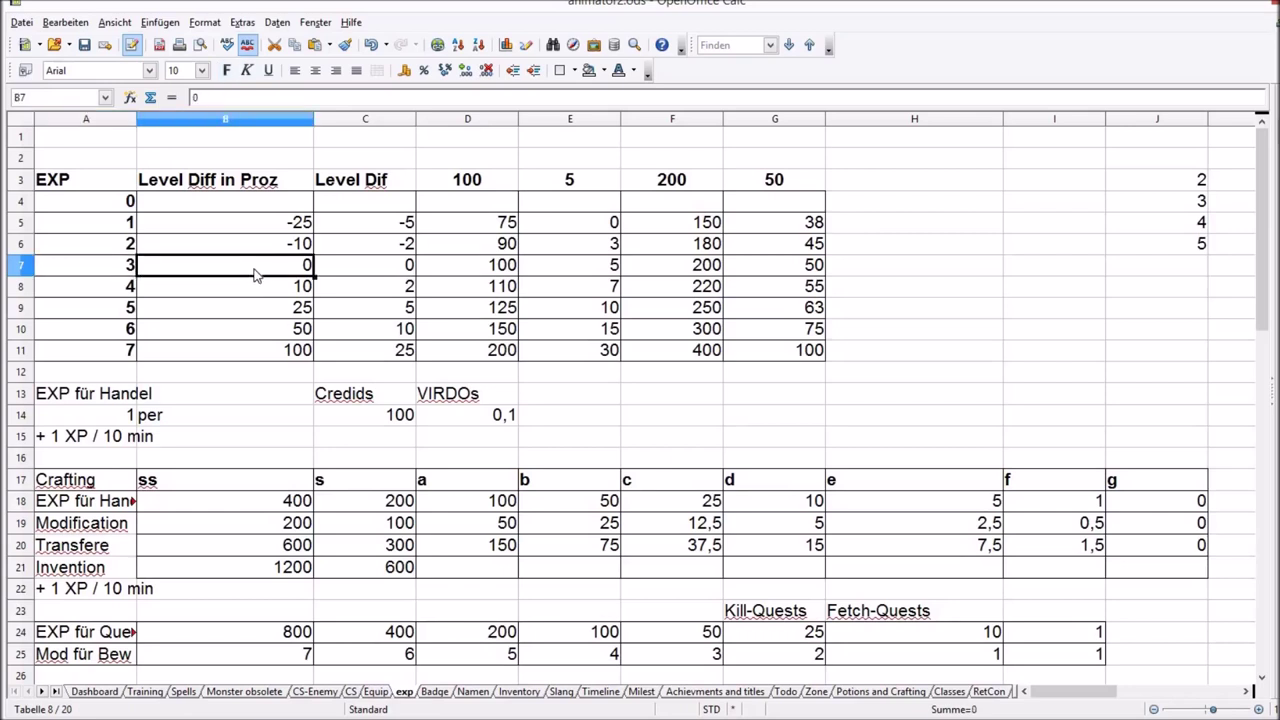
click(114, 270)
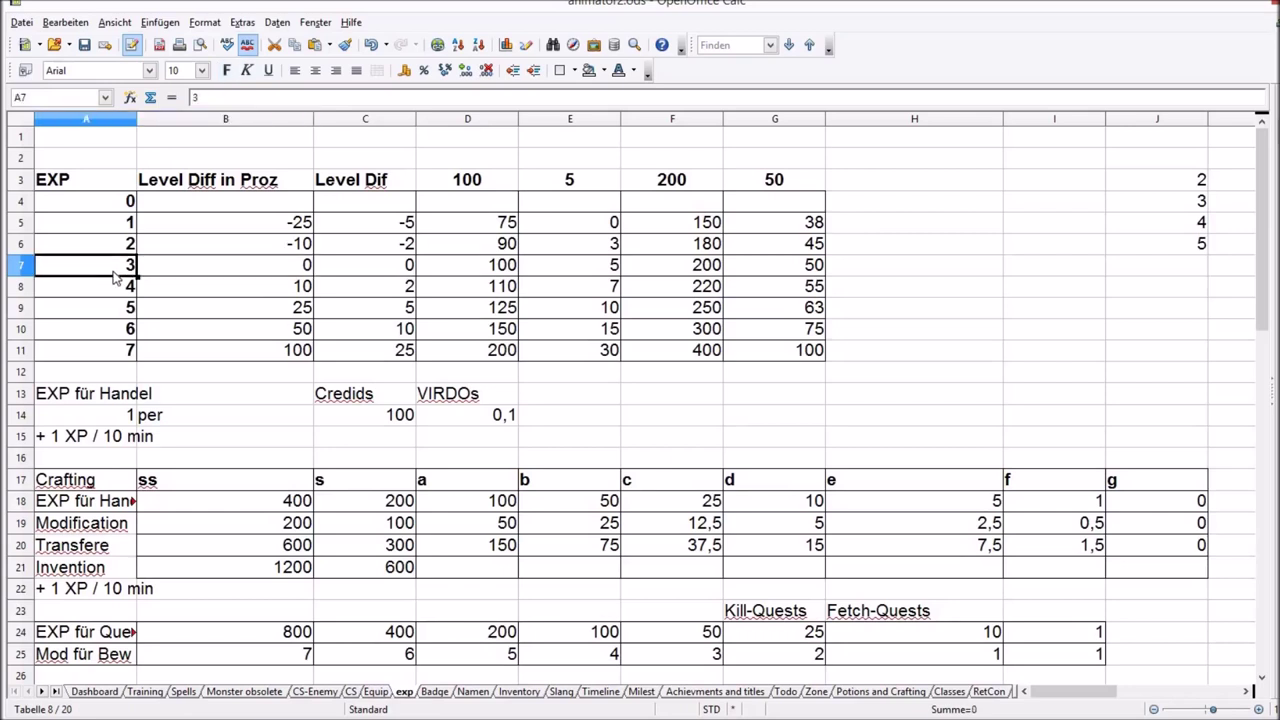
click(114, 350)
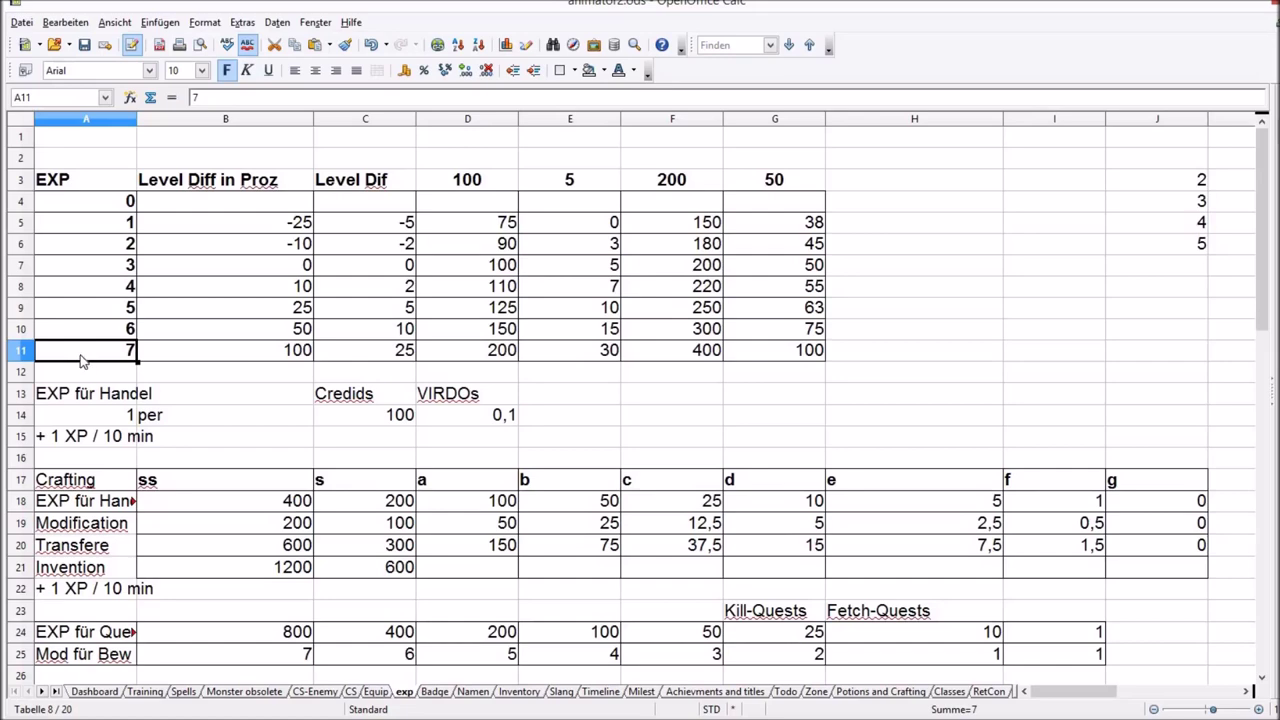
Highlight the EXP values in D3:G11 and the rating 3 row in D7:G7 to examine them against the neighbouring ratings
drag(467, 180, 770, 350)
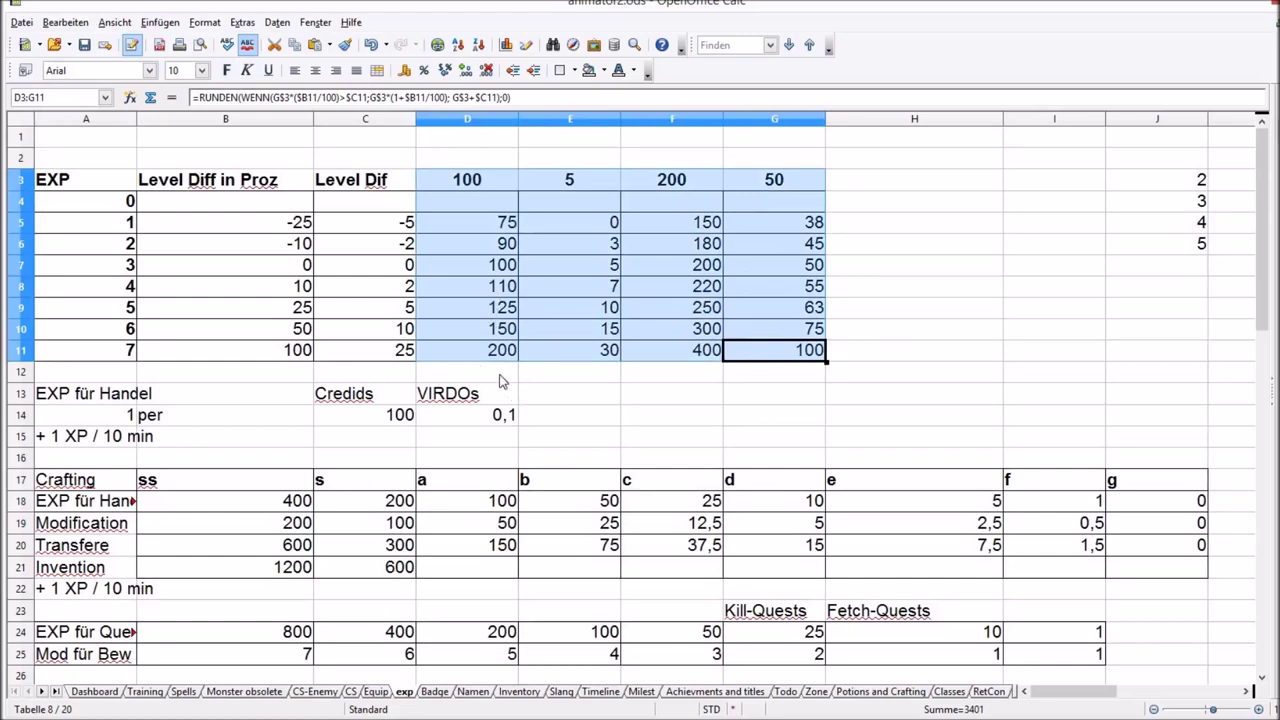
click(508, 270)
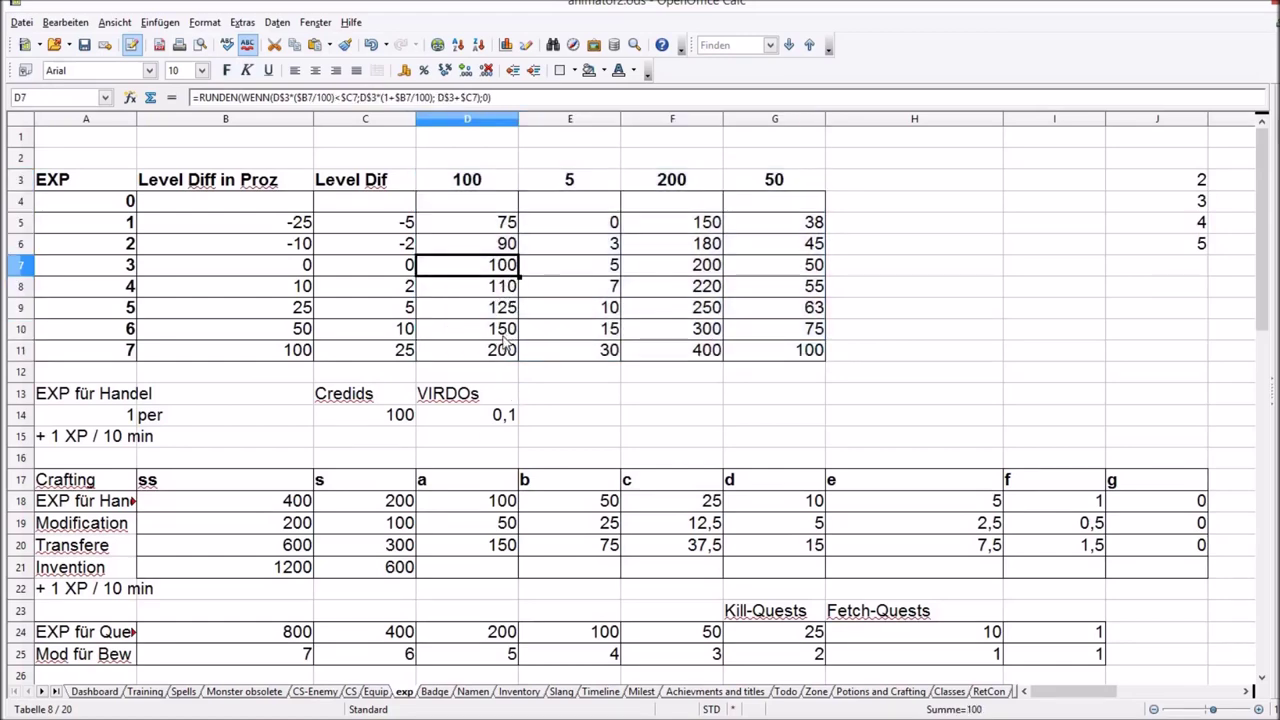
click(506, 328)
click(505, 271)
key(ctrl+shift+Right)
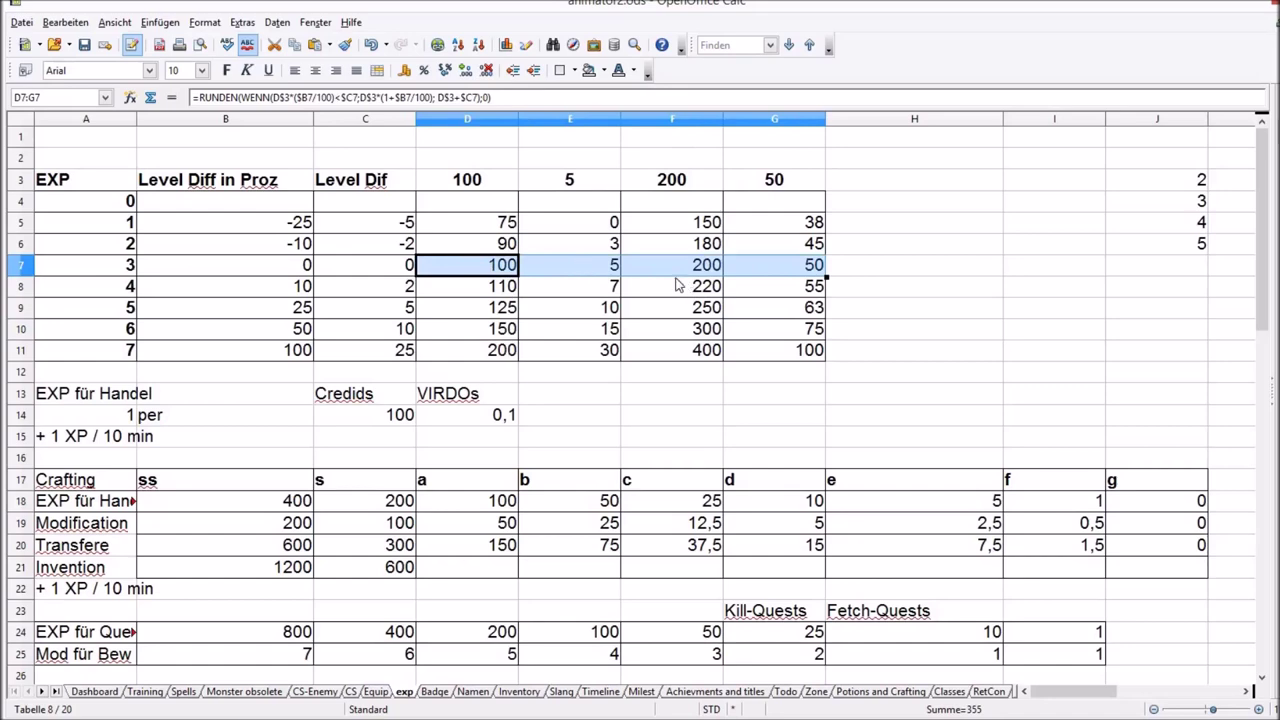
click(501, 291)
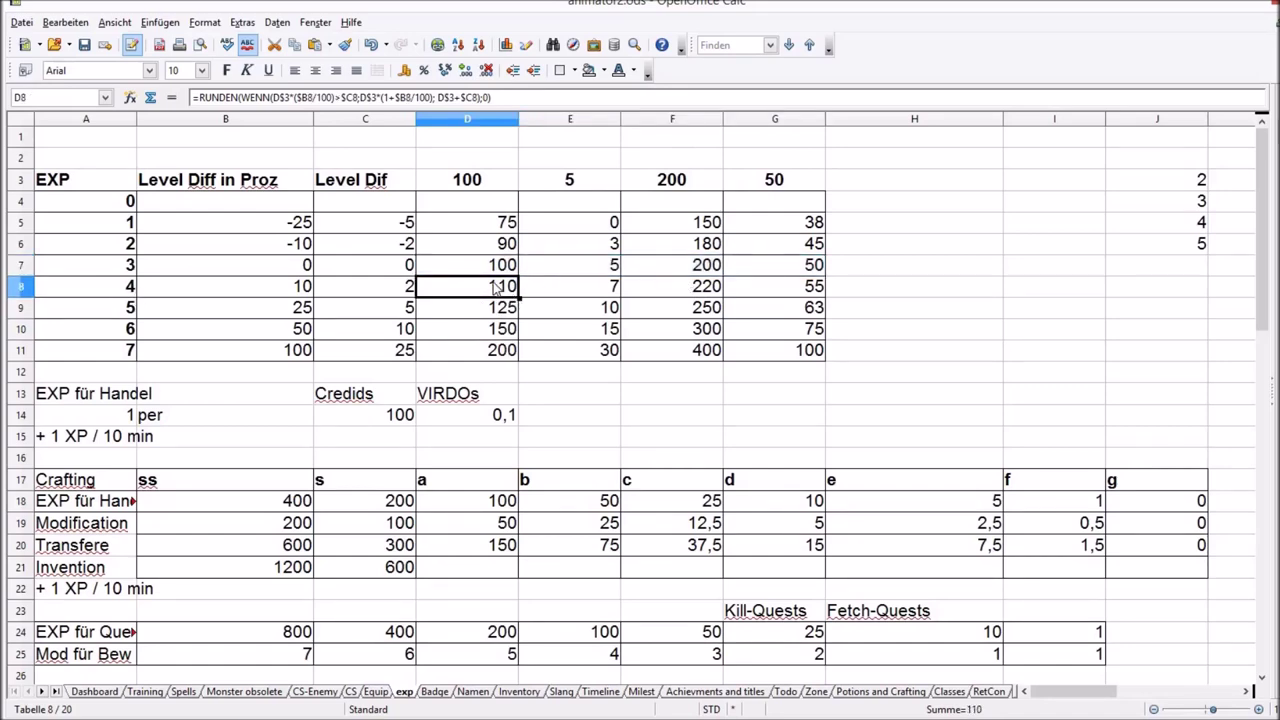
key(Up)
key(Left)
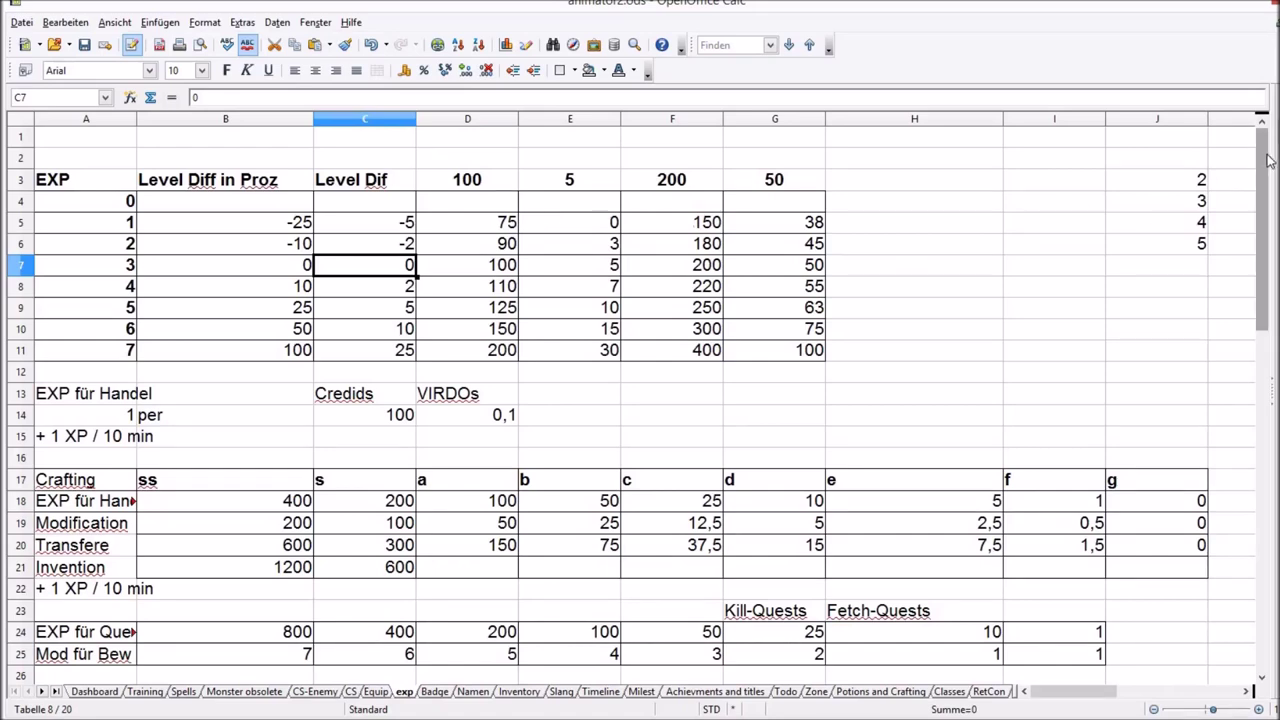
Highlight A17:B20 in the Crafting table and the quest cells A24:C24, and examine the crafting EXP for rating a
drag(1267, 165, 1272, 245)
drag(94, 266, 282, 333)
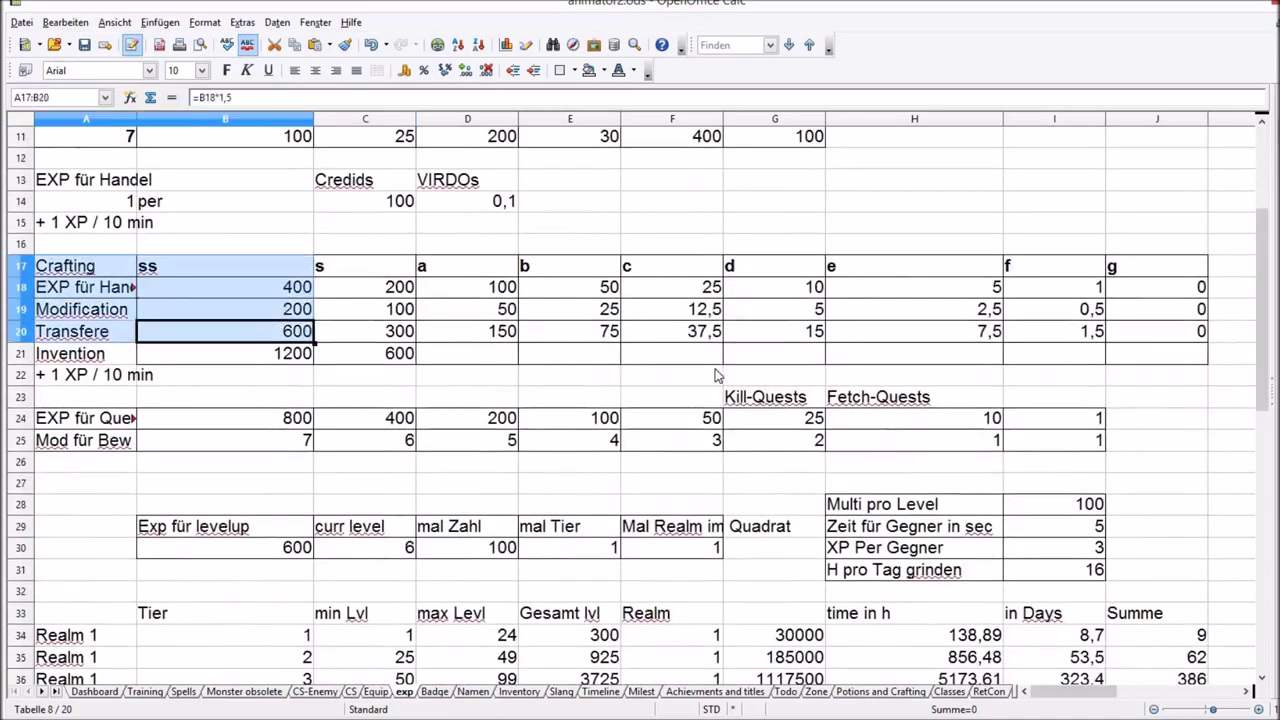
drag(66, 418, 345, 428)
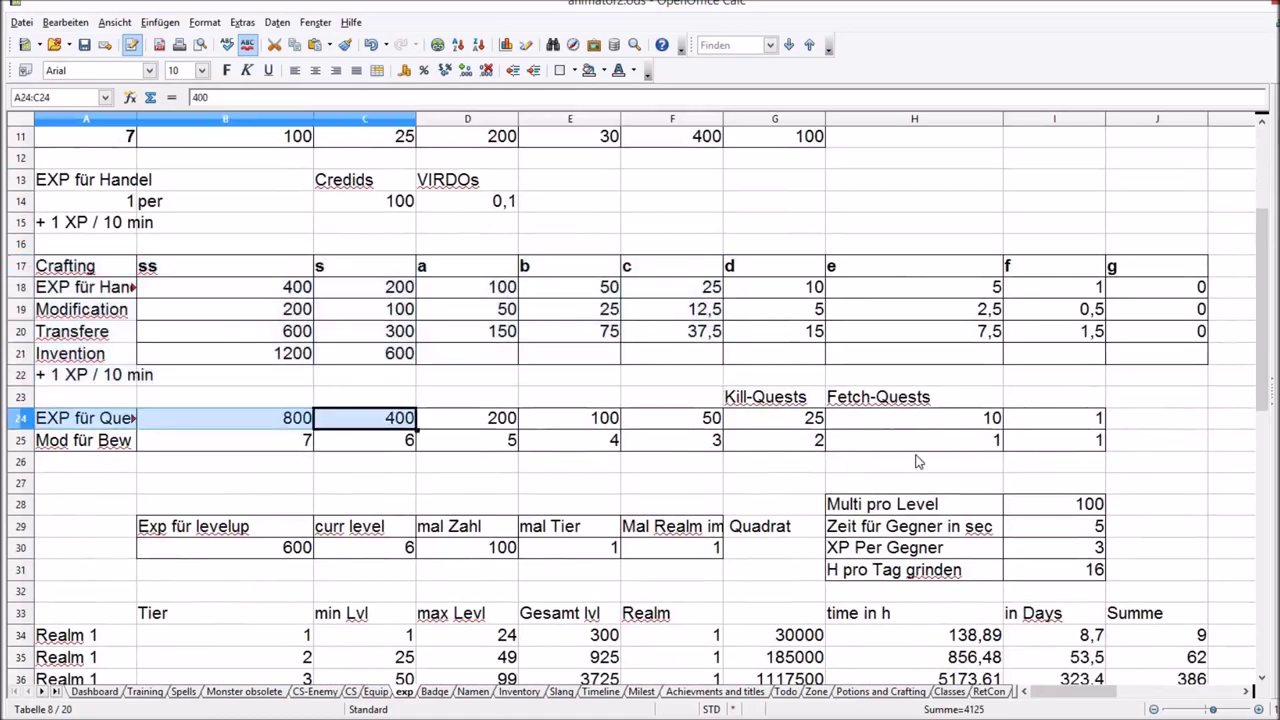
drag(918, 461, 909, 451)
click(467, 266)
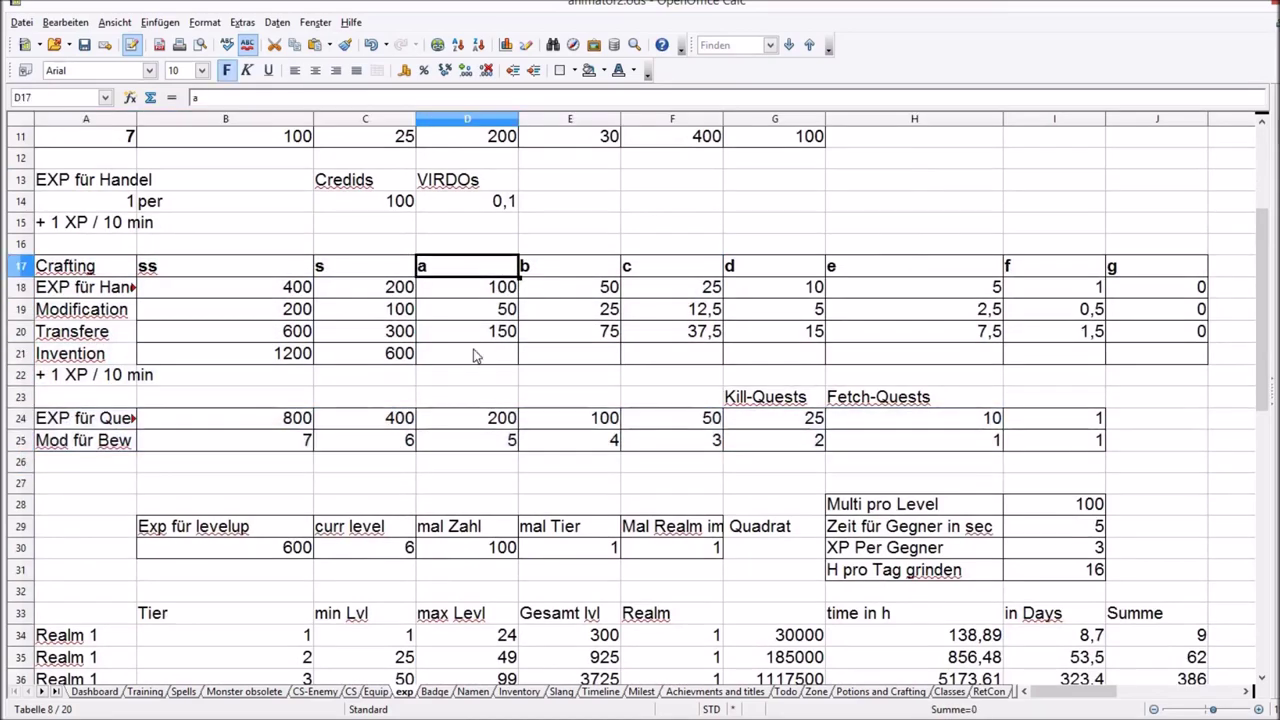
click(474, 293)
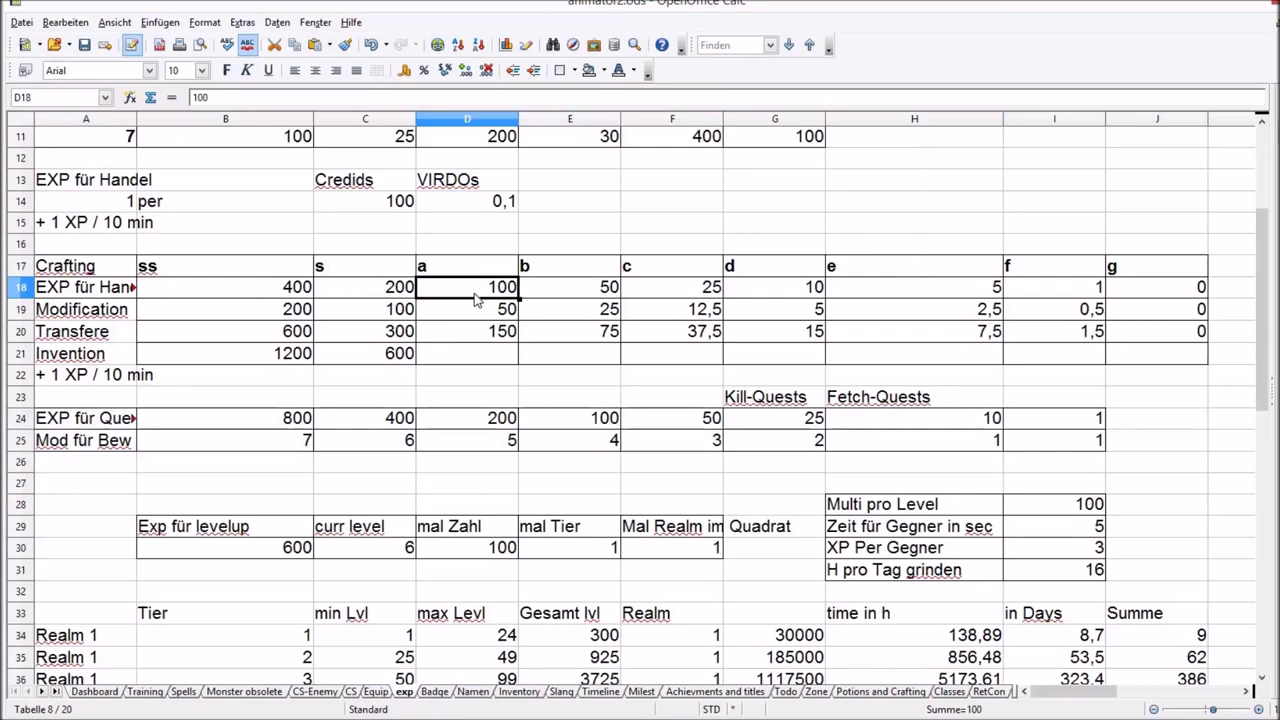
Examine the Modification, Transfere and Invention rows of the Crafting table, ending on Invention's rating s value
click(130, 316)
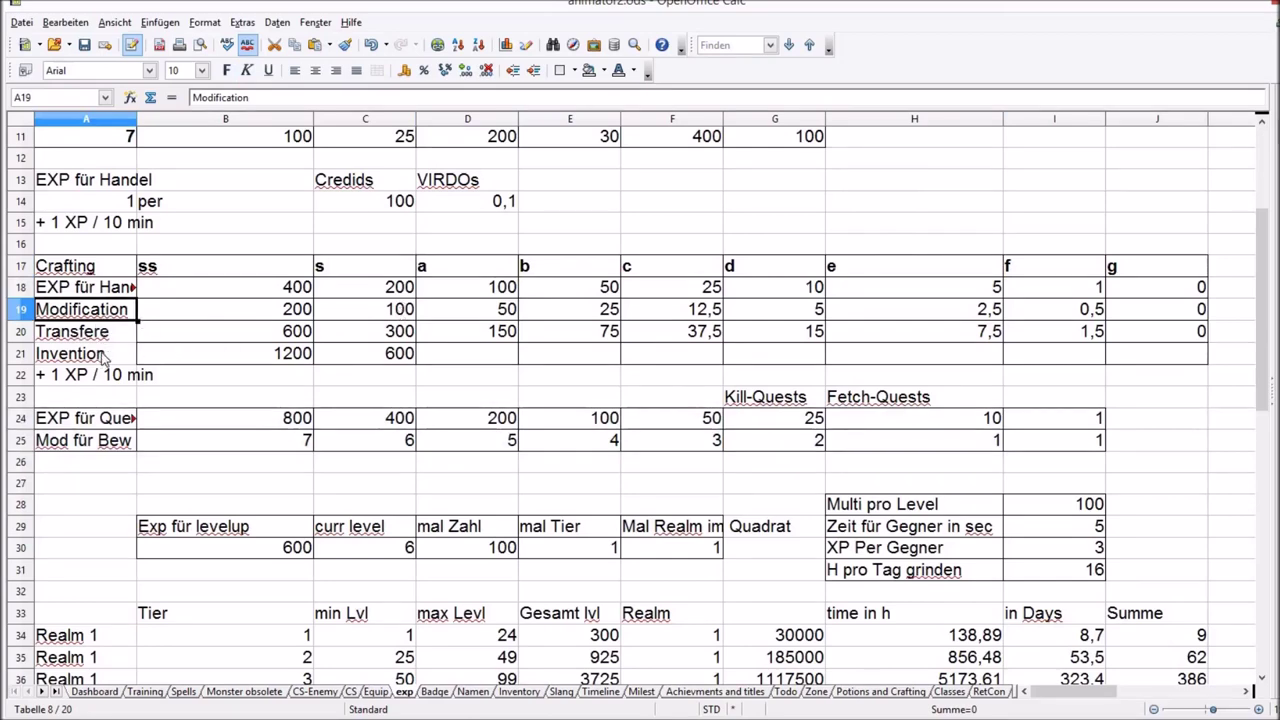
key(Down)
key(Down)
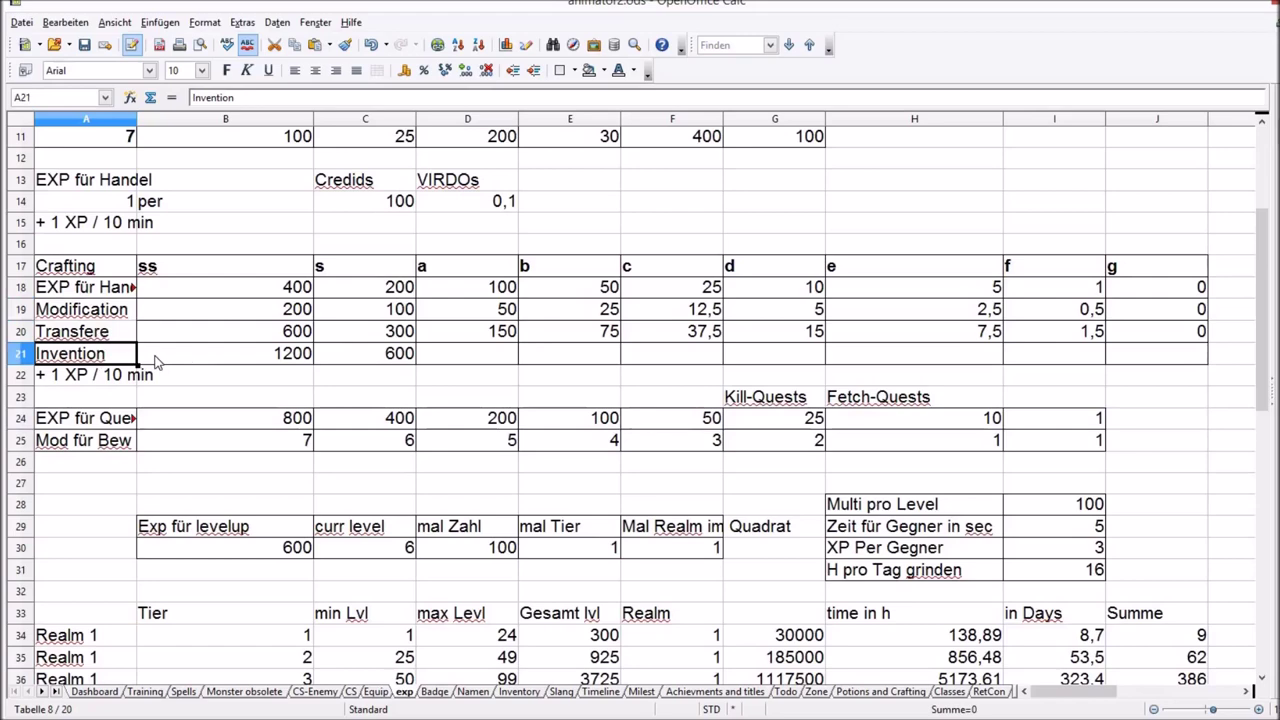
click(405, 360)
Go to the EXP für Quest row and highlight its values in B24:I24 to examine them
key(Down)
key(Down)
key(Down)
key(Home)
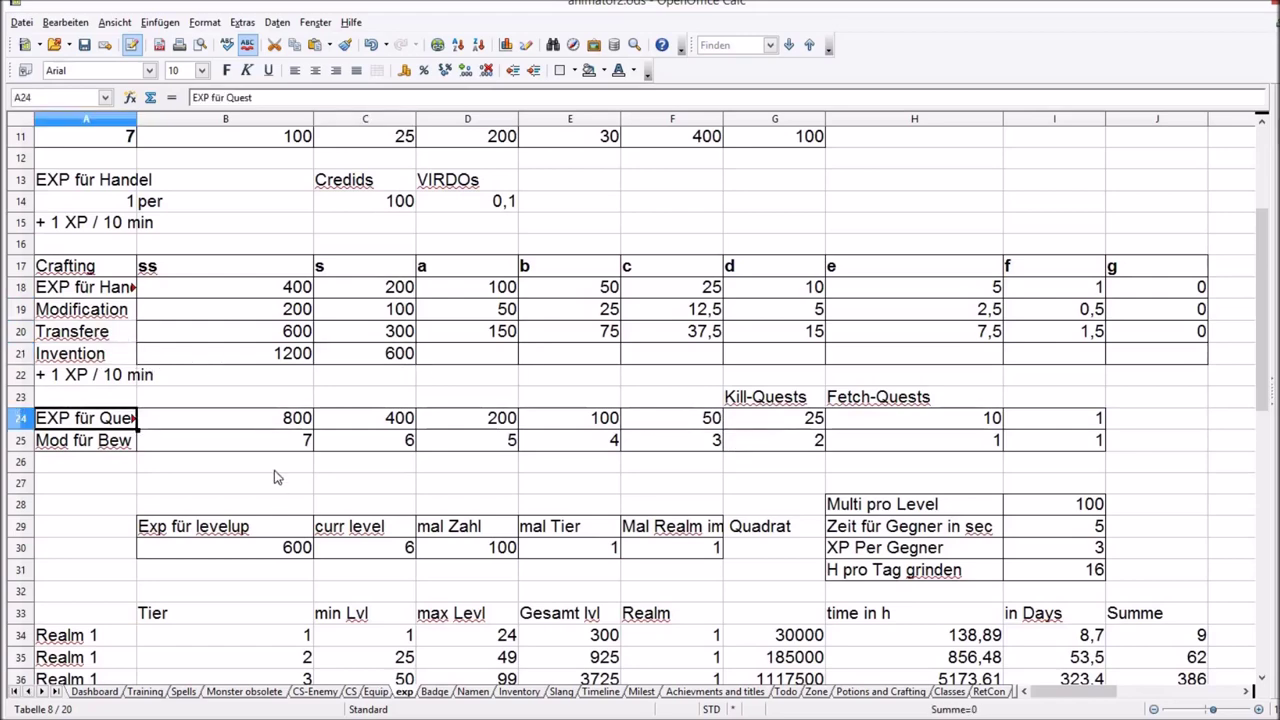
drag(245, 425, 1094, 423)
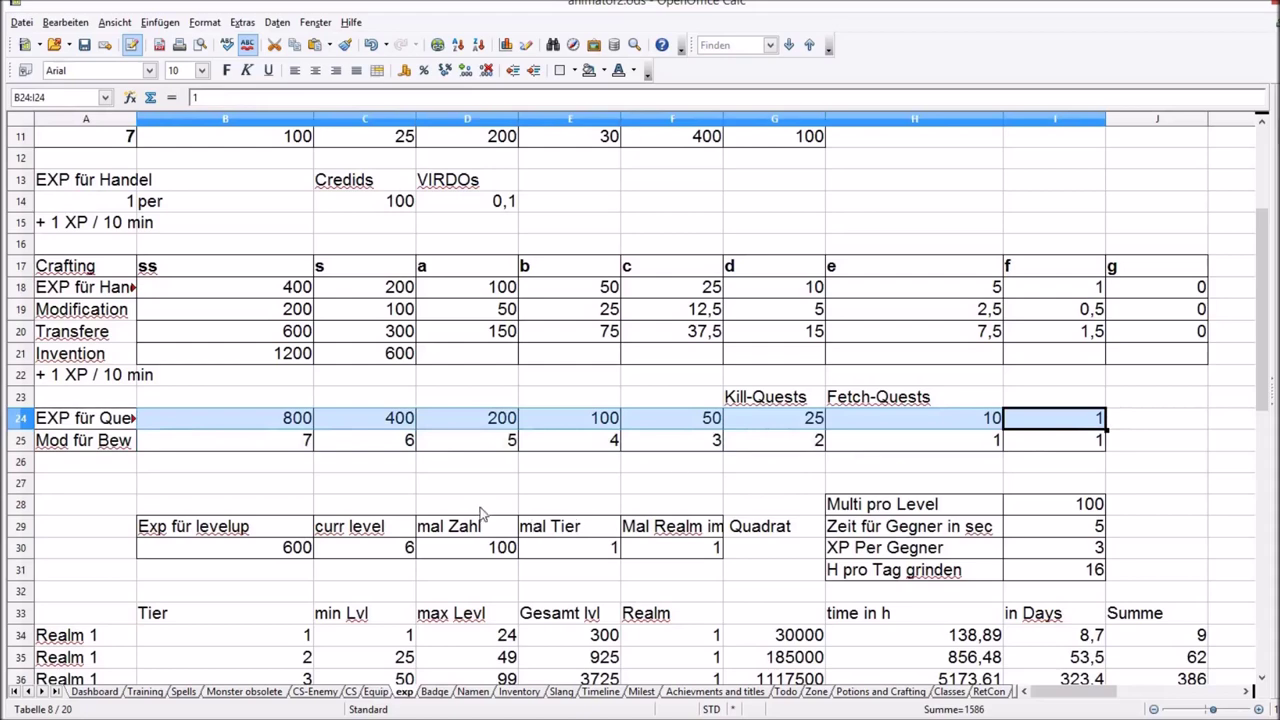
Set the curr level in C30 to 25 and check the Exp für levelup result in B30
scroll(390, 494, down, 4)
click(188, 292)
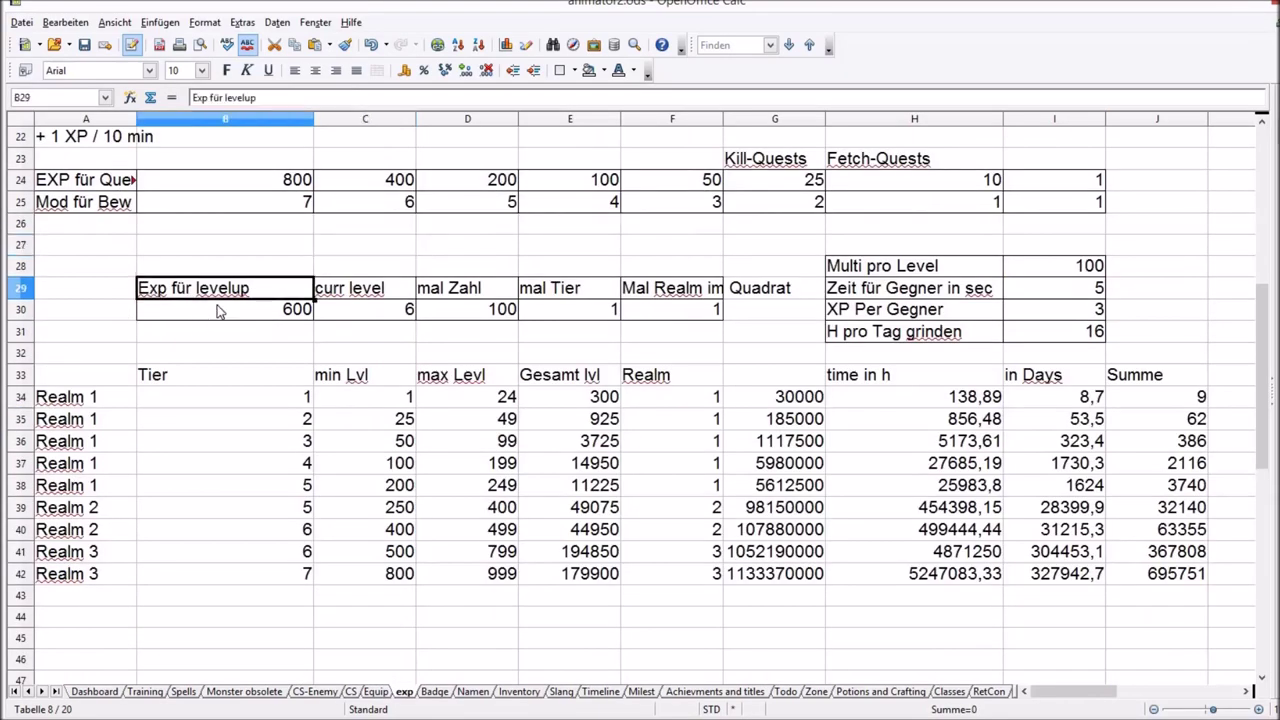
click(282, 312)
click(388, 313)
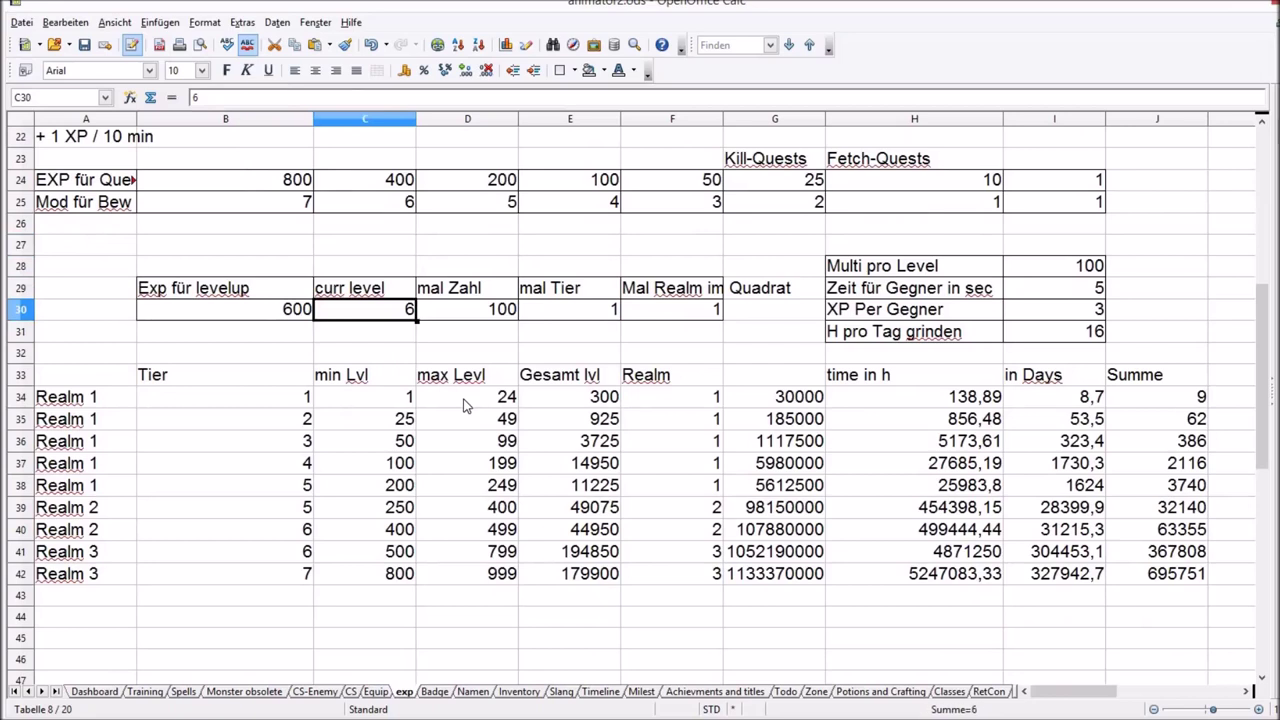
key(Left)
key(Right)
text(25)
key(Return)
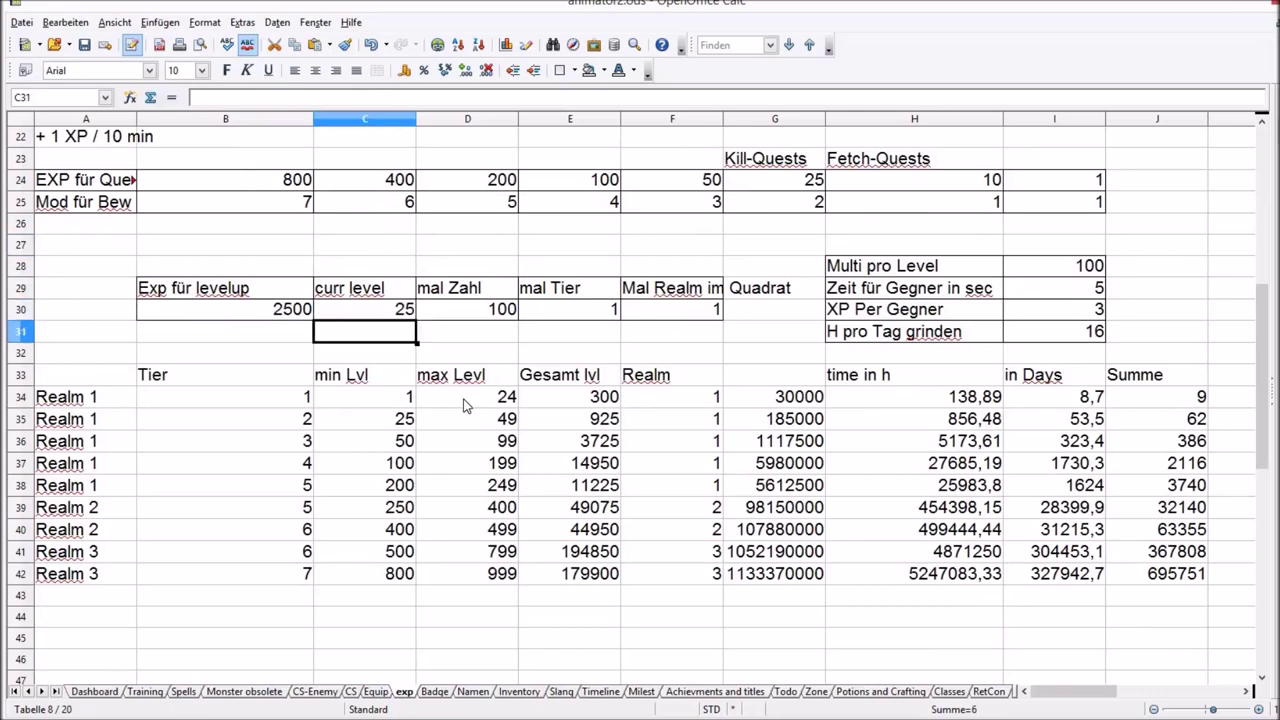
key(Up)
key(Left)
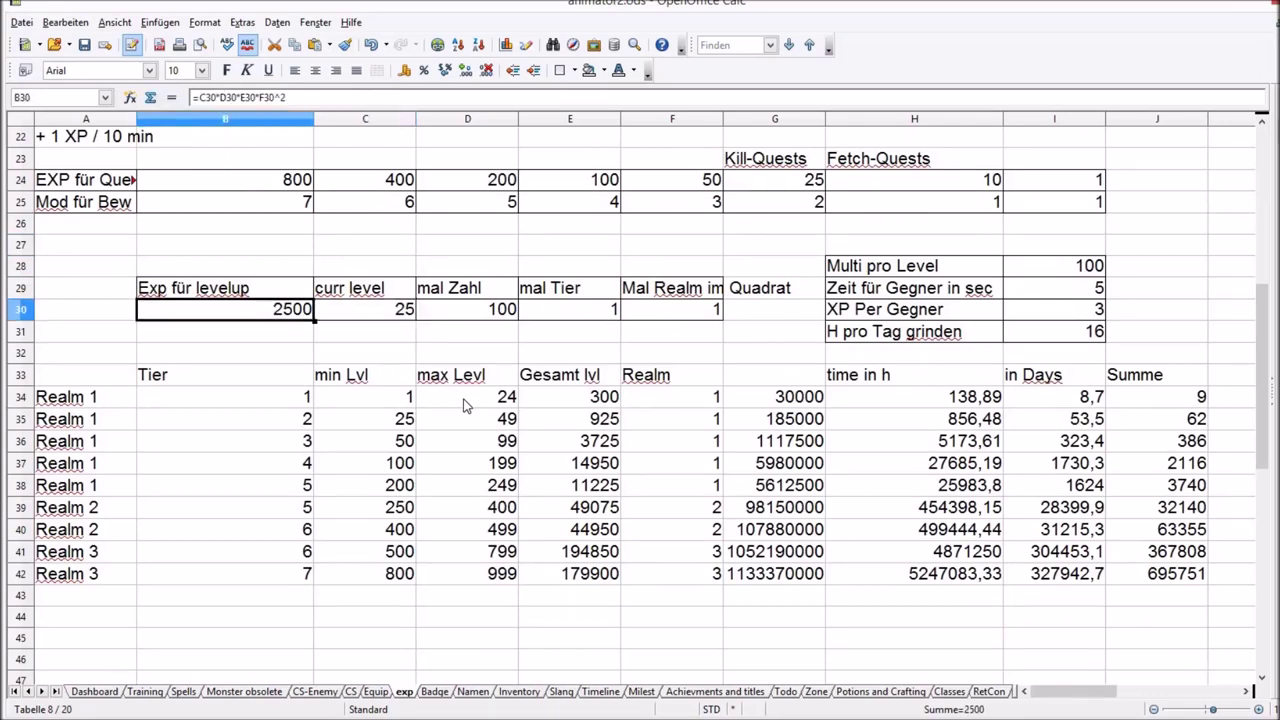
Set the curr level in C30 to 111 and check the Exp für levelup result in B30
key(Right)
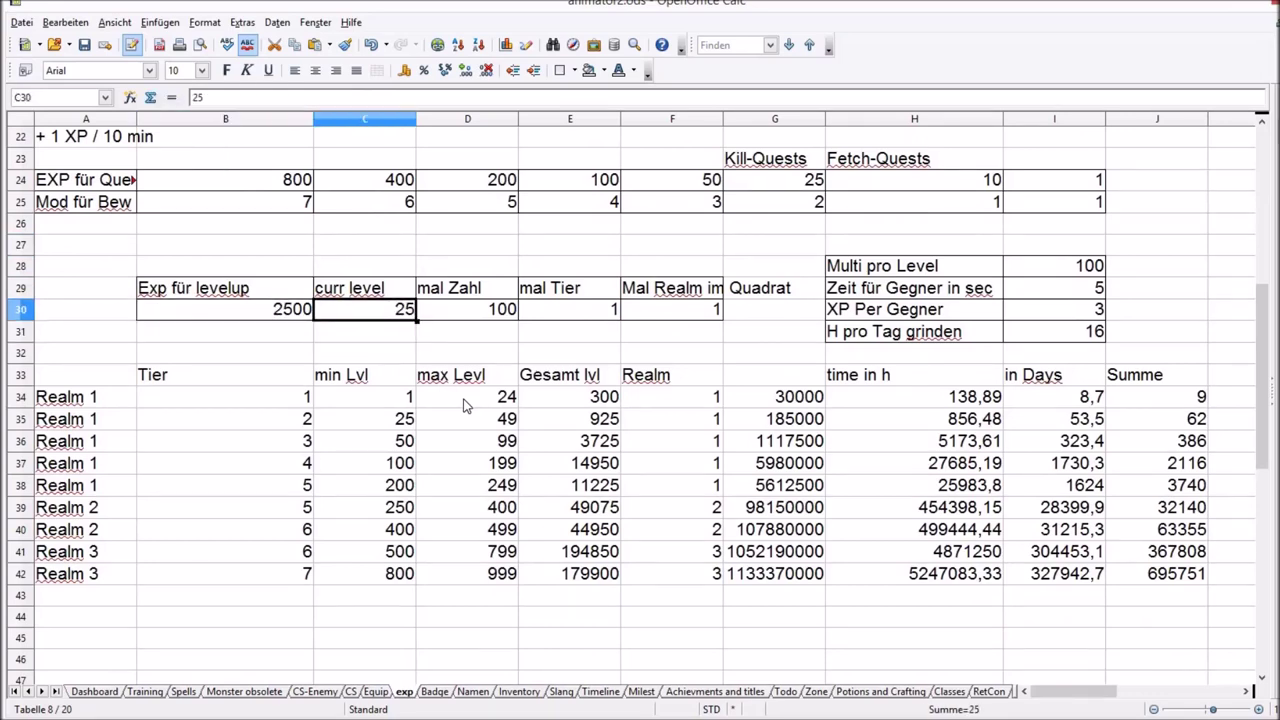
text(111)
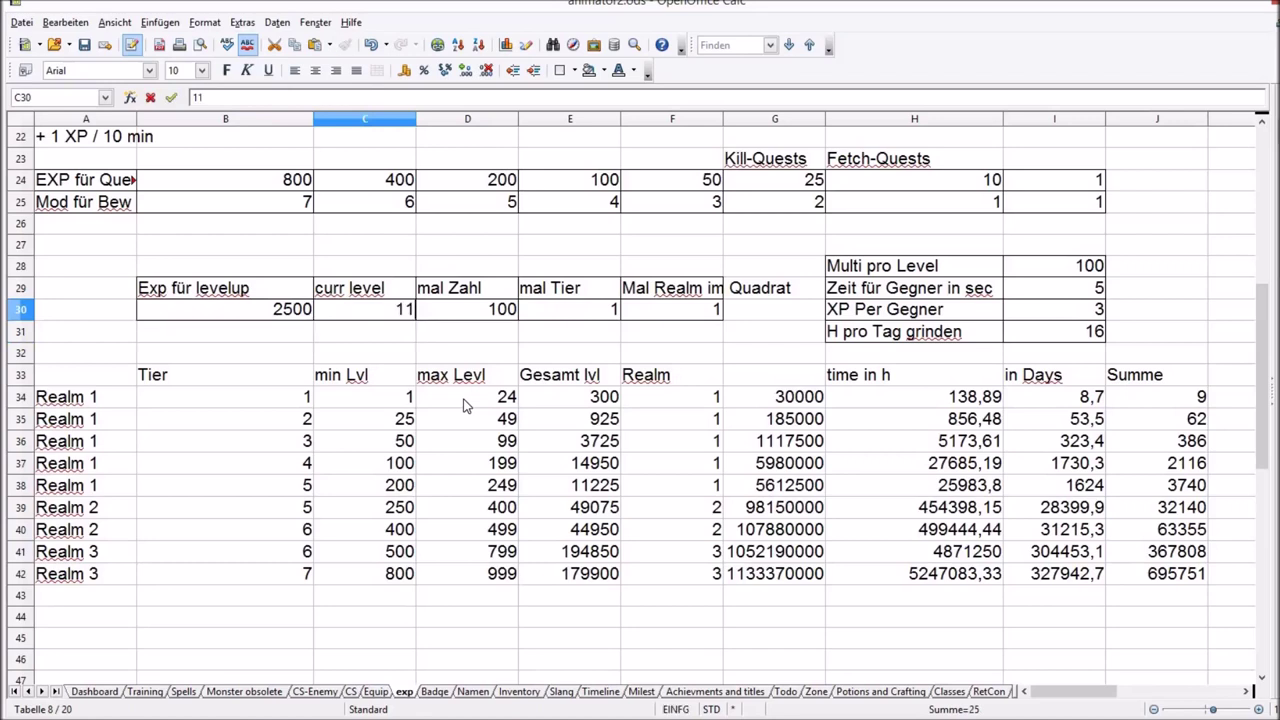
key(Return)
key(Up)
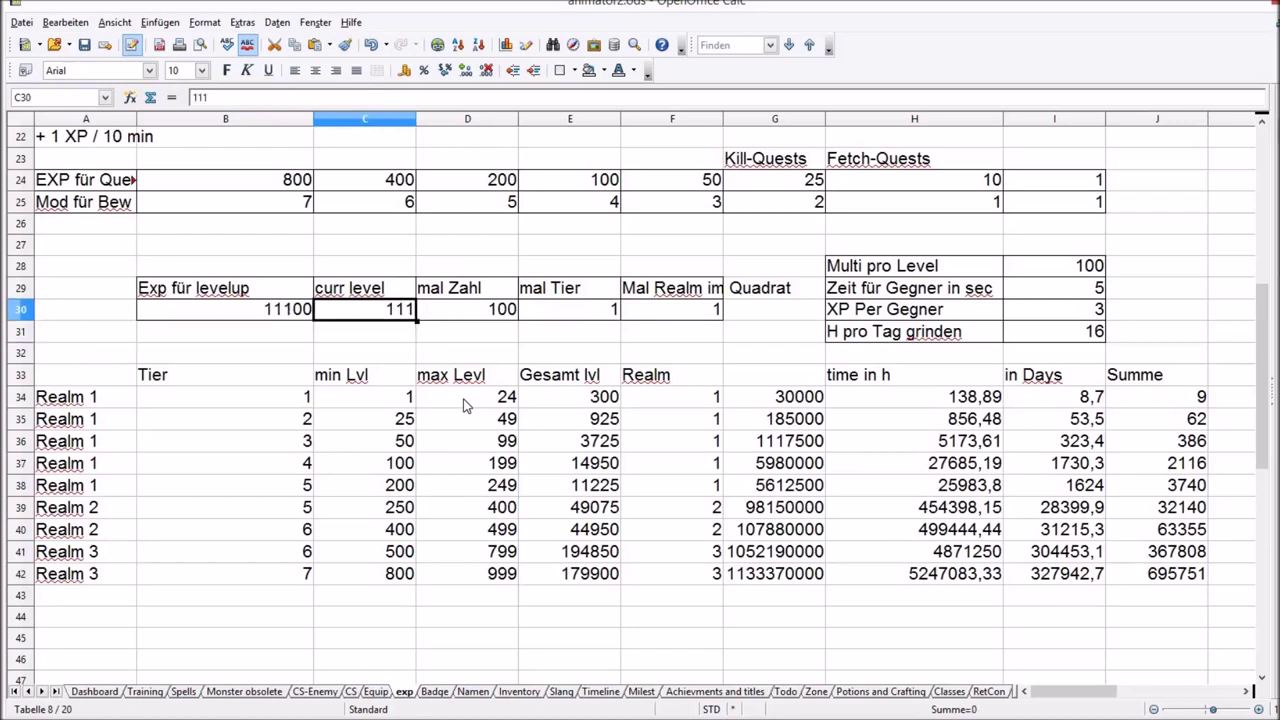
key(Left)
key(Down)
key(Up)
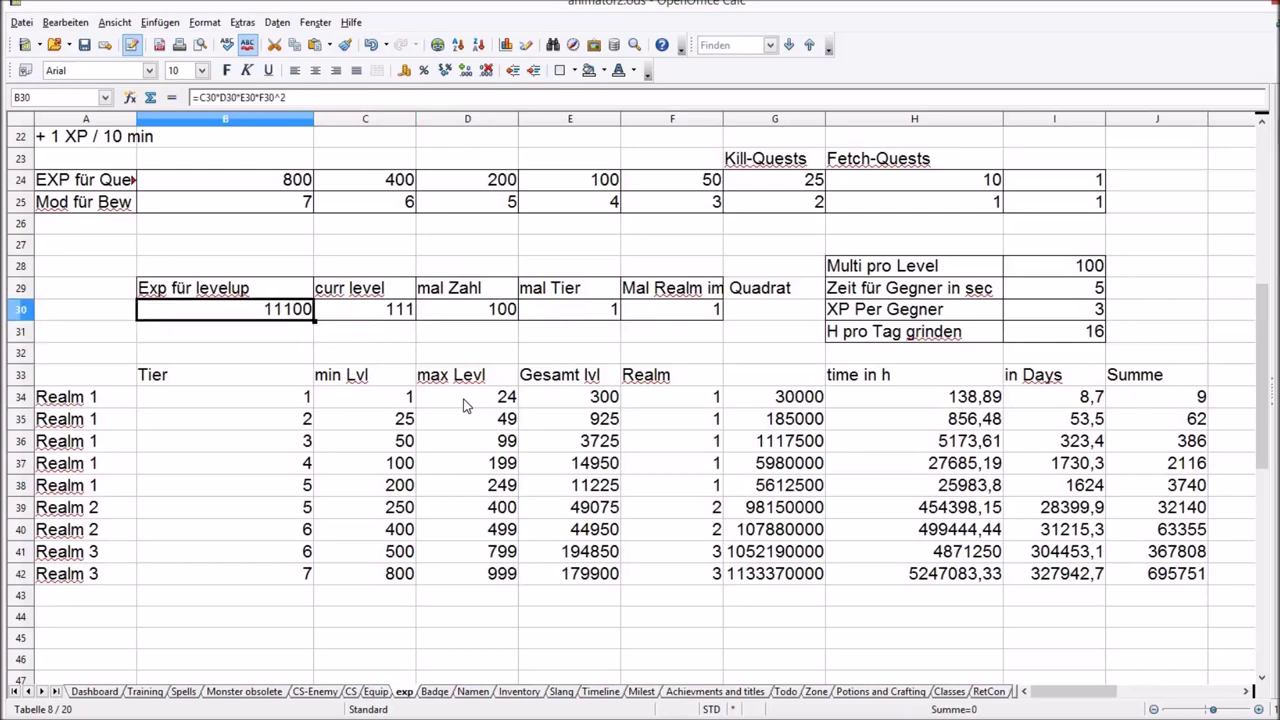
Examine the Realm 1, tier 5 row of the level table from its max Levl in D38 across to the in Days value
key(Down)
key(Right)
key(Right)
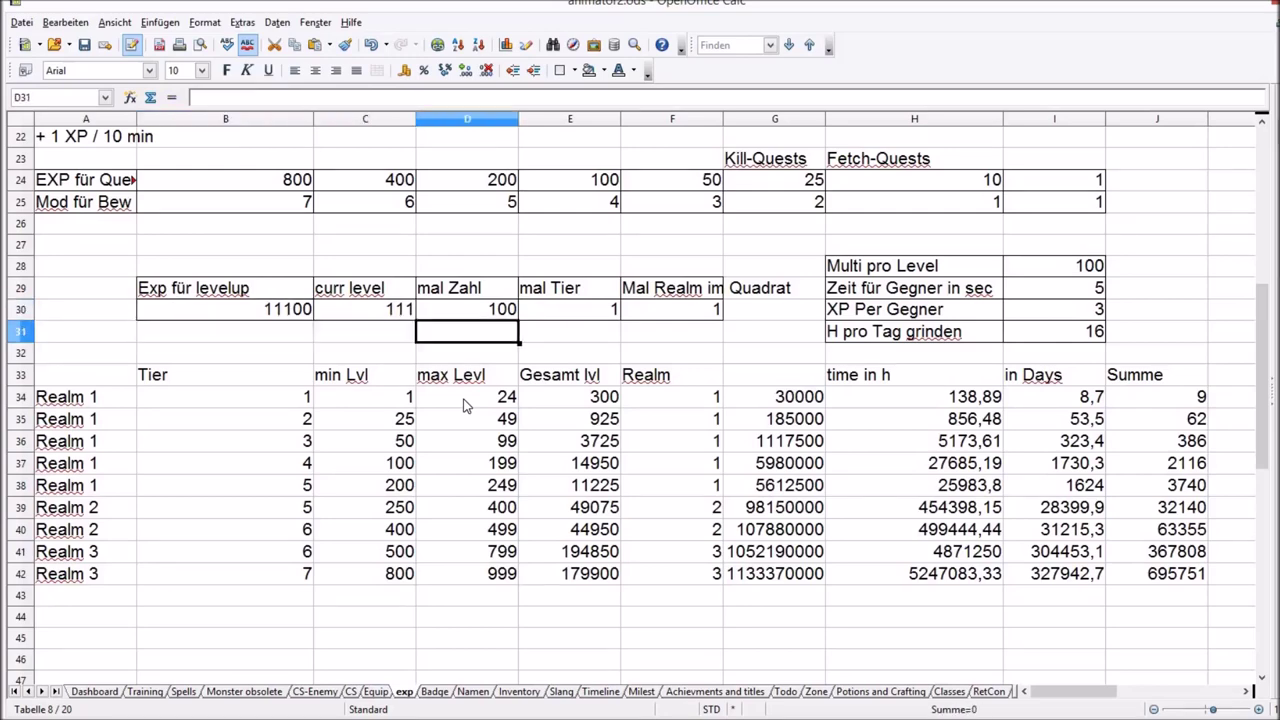
key(Down)
key(Down)
key(Down)
key(Down)
key(Down)
key(Down)
key(Down)
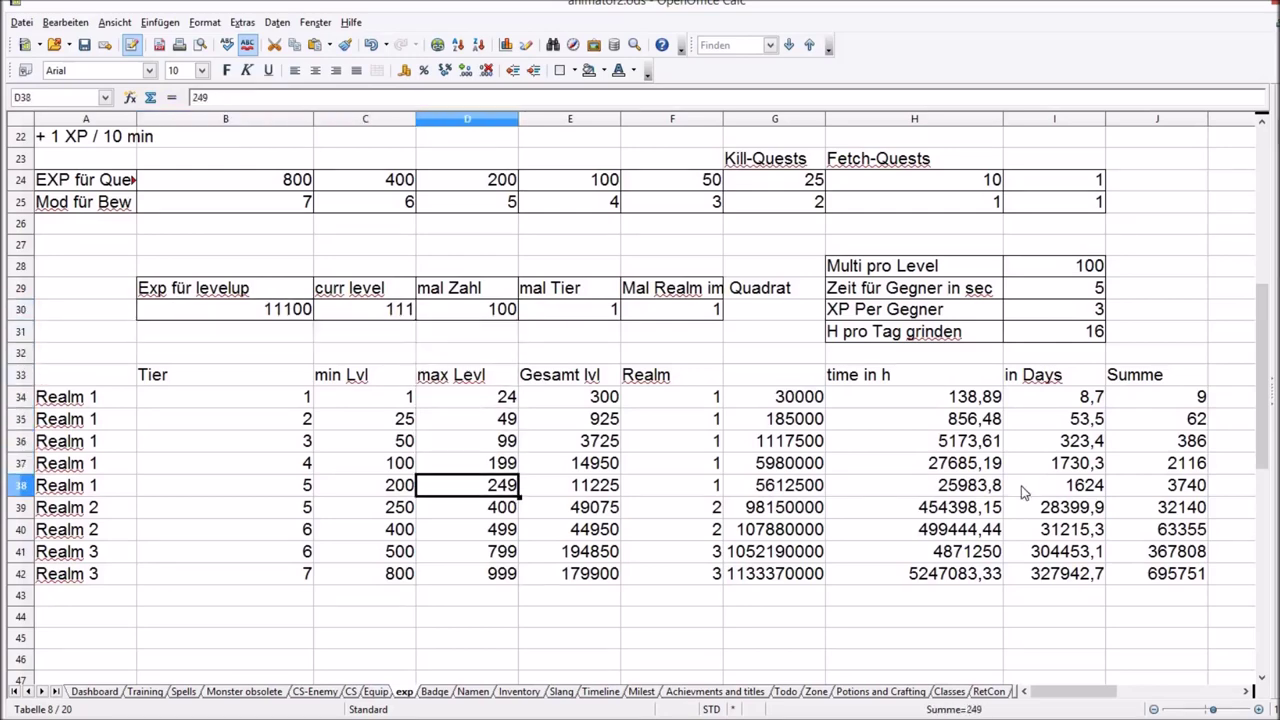
key(Right)
key(Right)
key(Right)
key(Right)
key(Right)
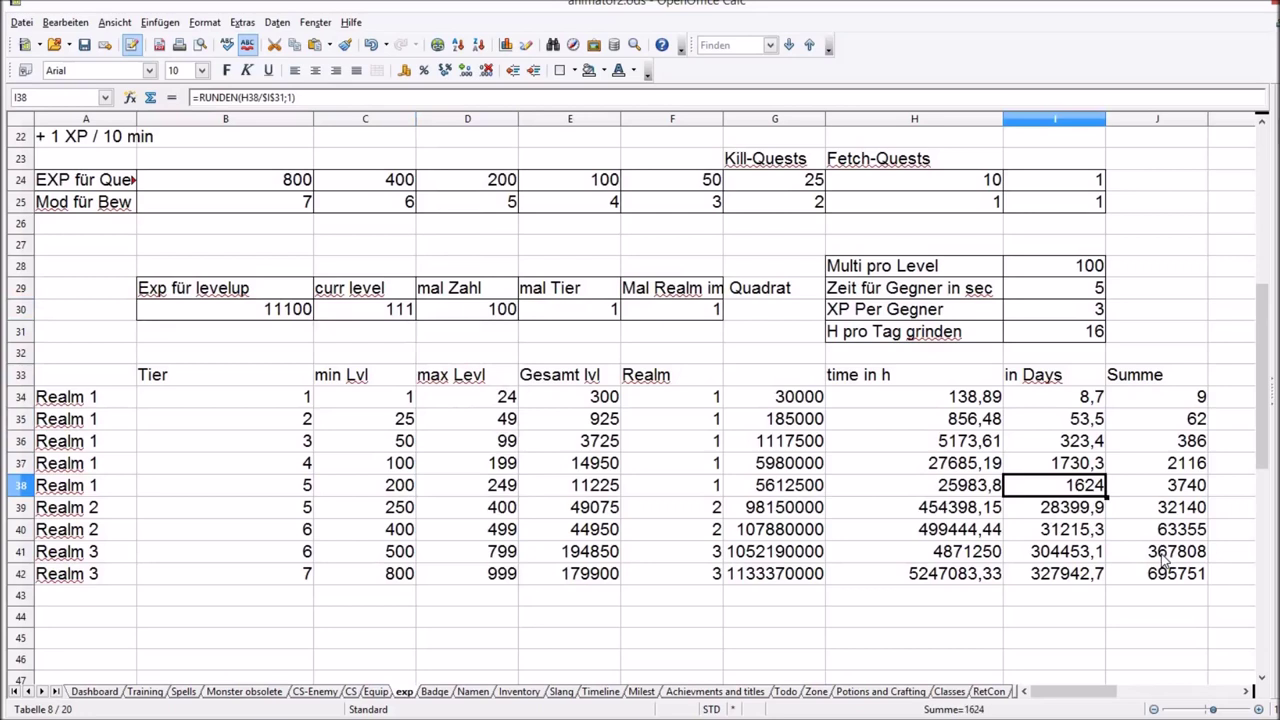
key(Right)
key(Right)
key(Left)
key(Left)
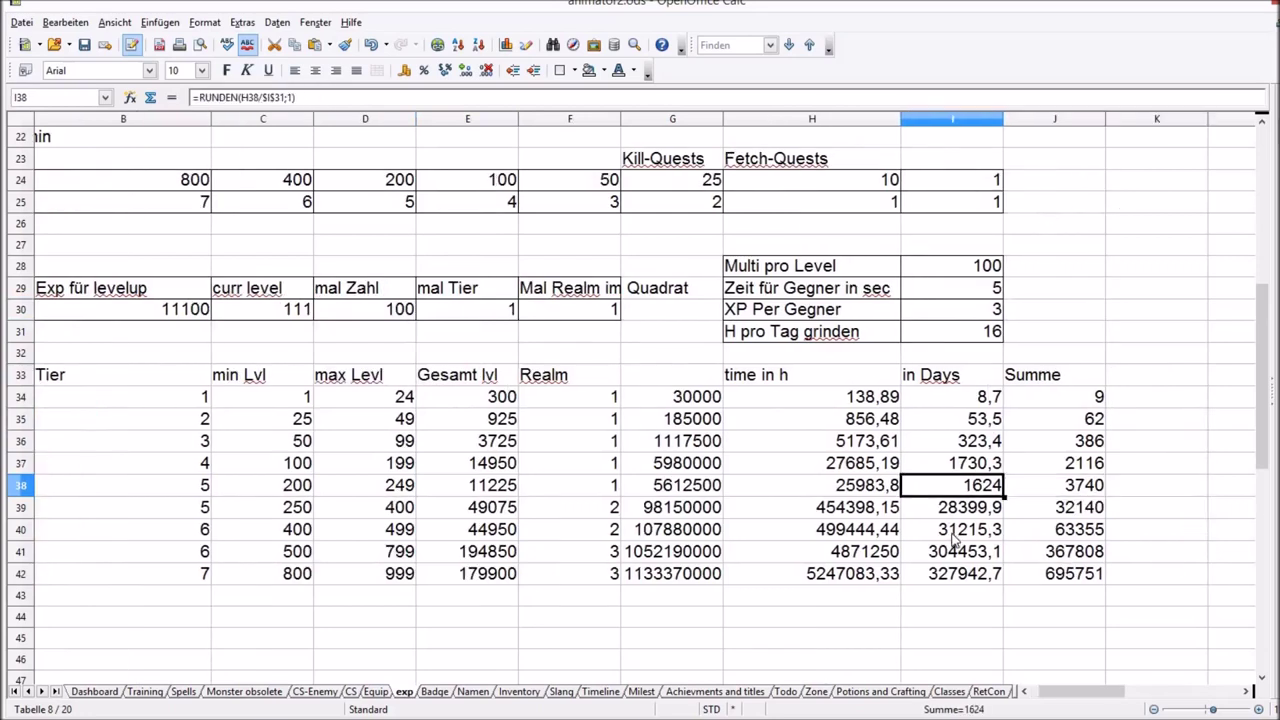
Examine the time per enemy, XP per enemy and daily grinding hours in I29:I31, then the in Days value in I38
click(848, 276)
click(942, 298)
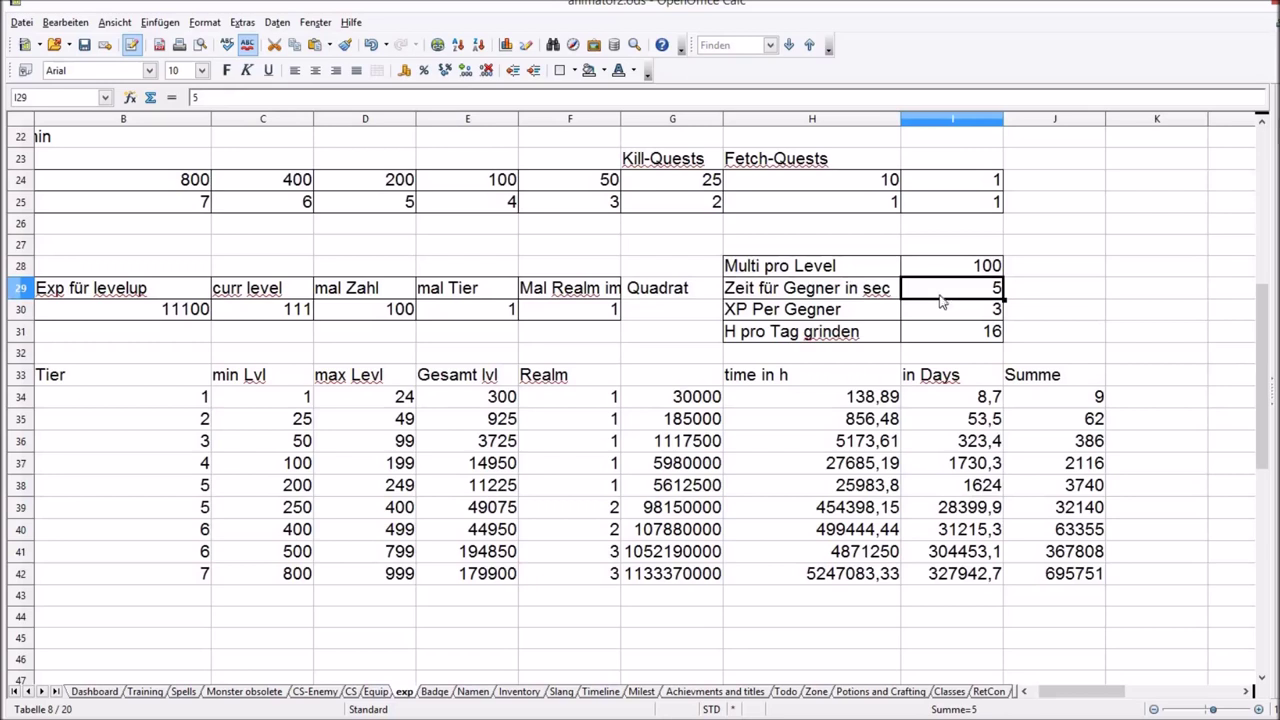
click(940, 330)
click(948, 312)
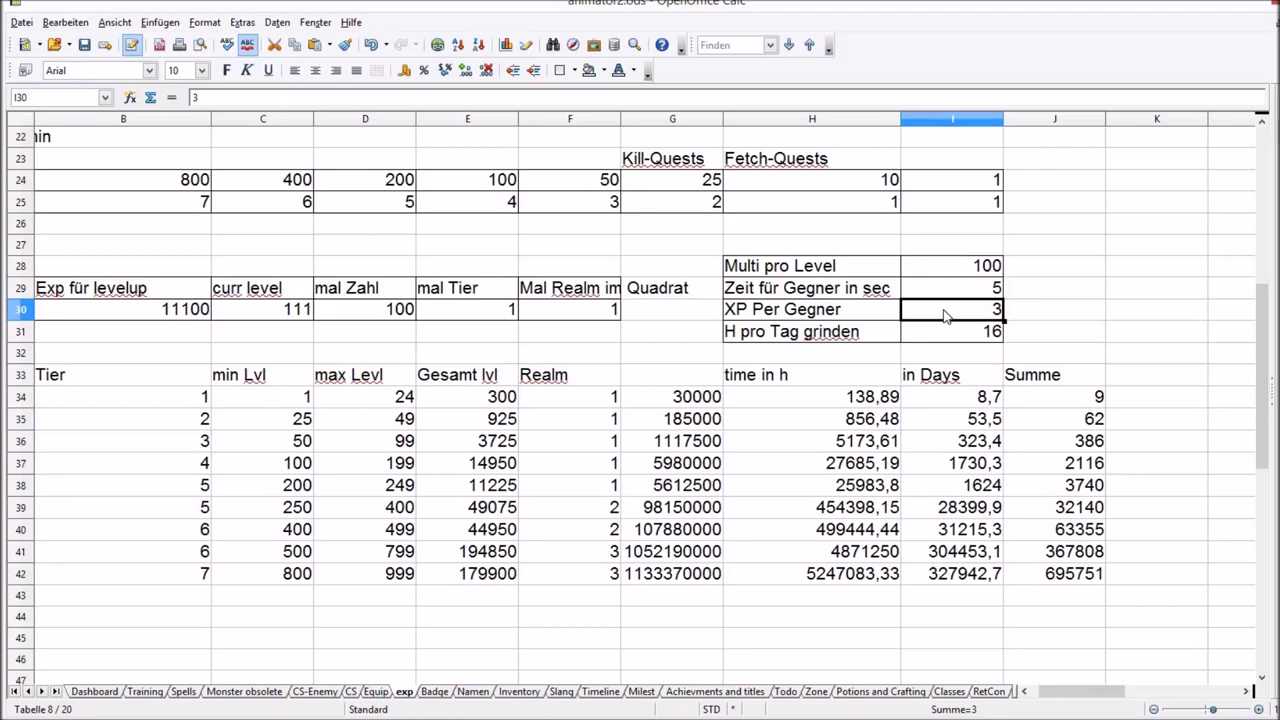
click(953, 333)
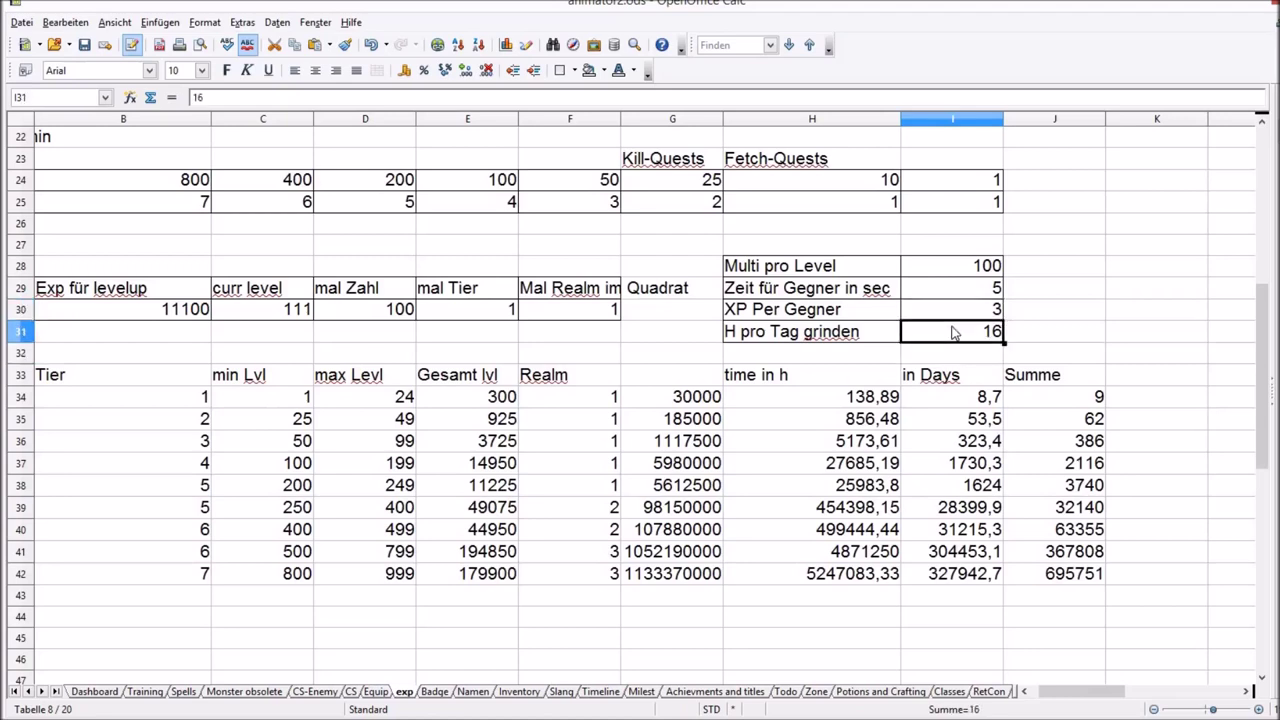
click(976, 488)
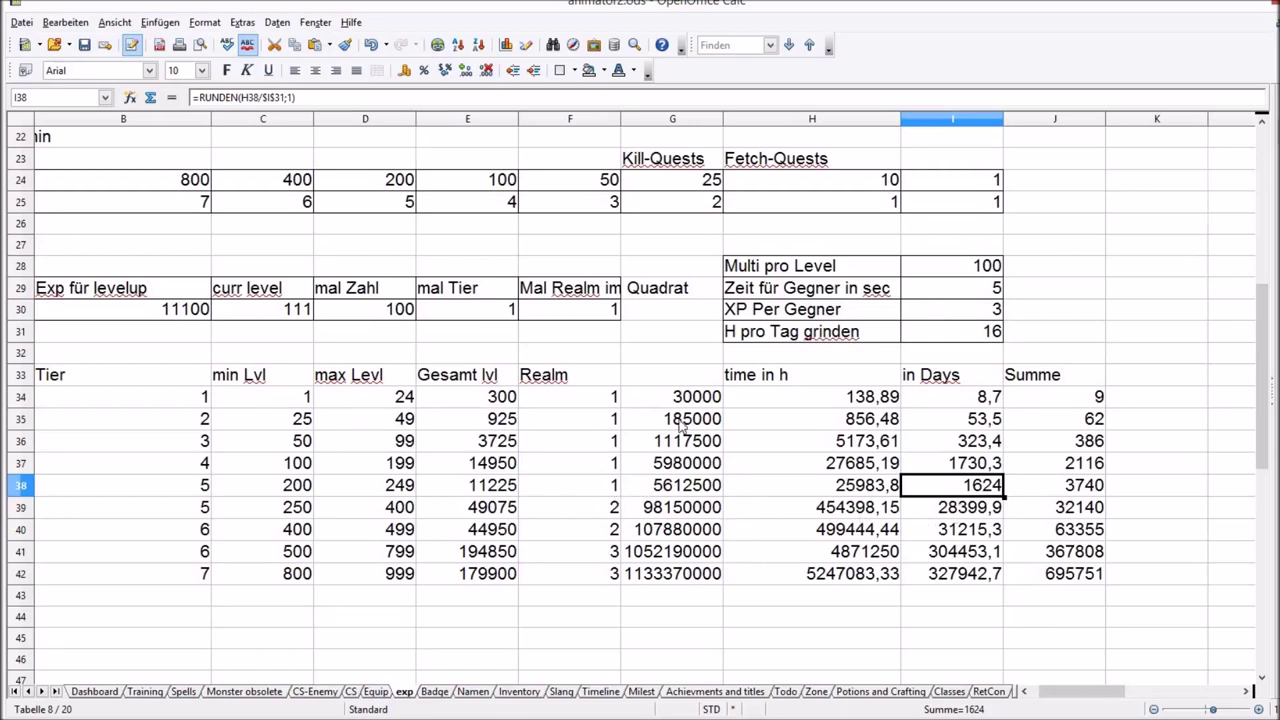
Examine the two character badge blocks on the Badge sheet, B57:D62 and B64:D69
key(ctrl+Page_Down)
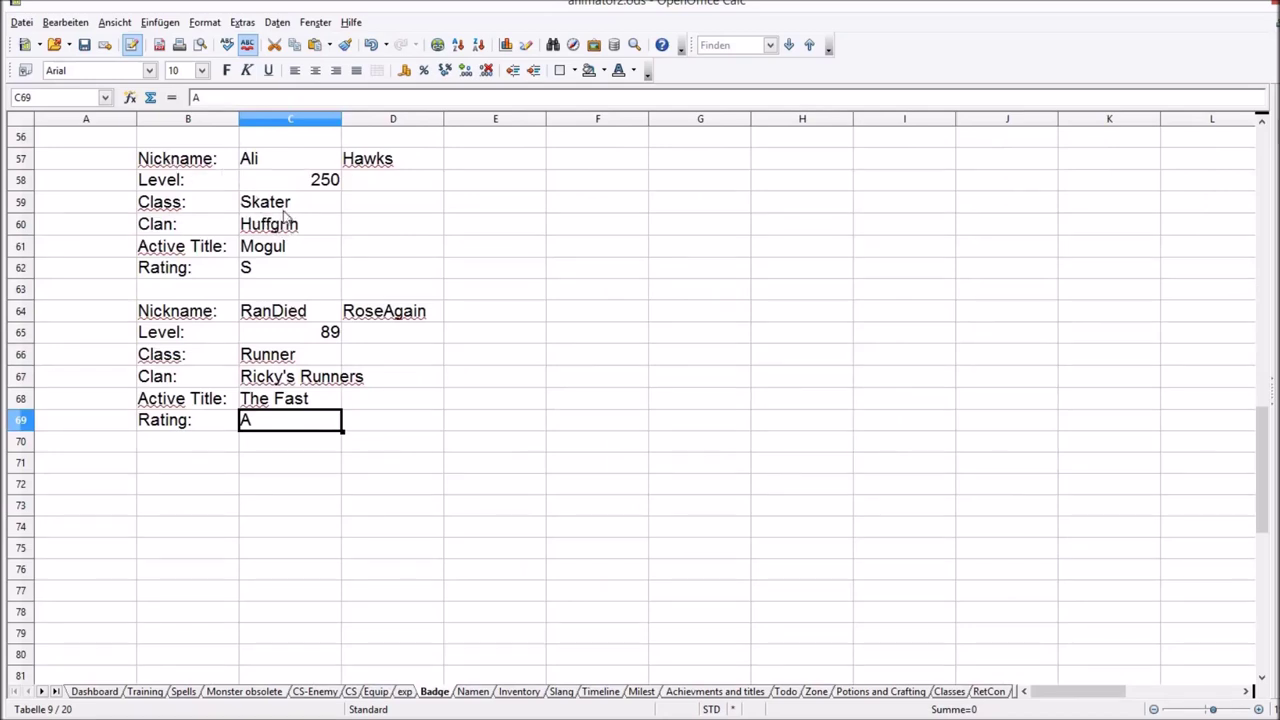
drag(170, 160, 285, 210)
shift+click(391, 270)
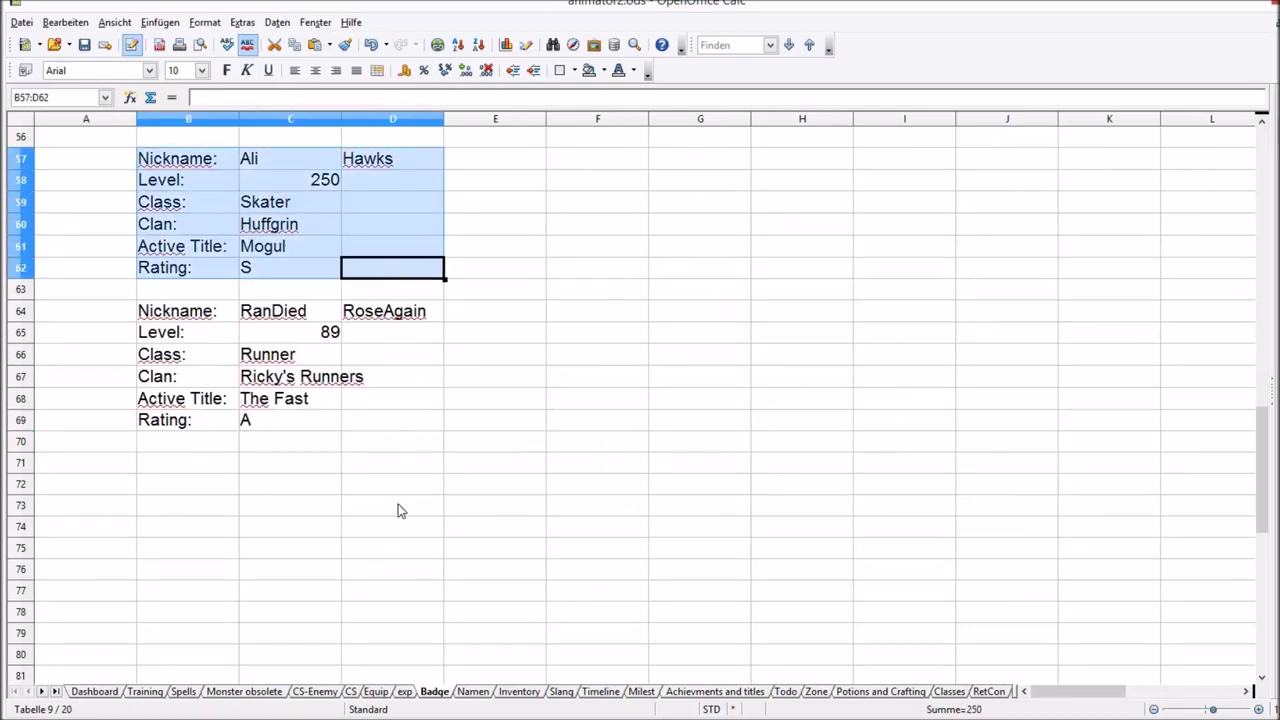
drag(210, 318, 391, 420)
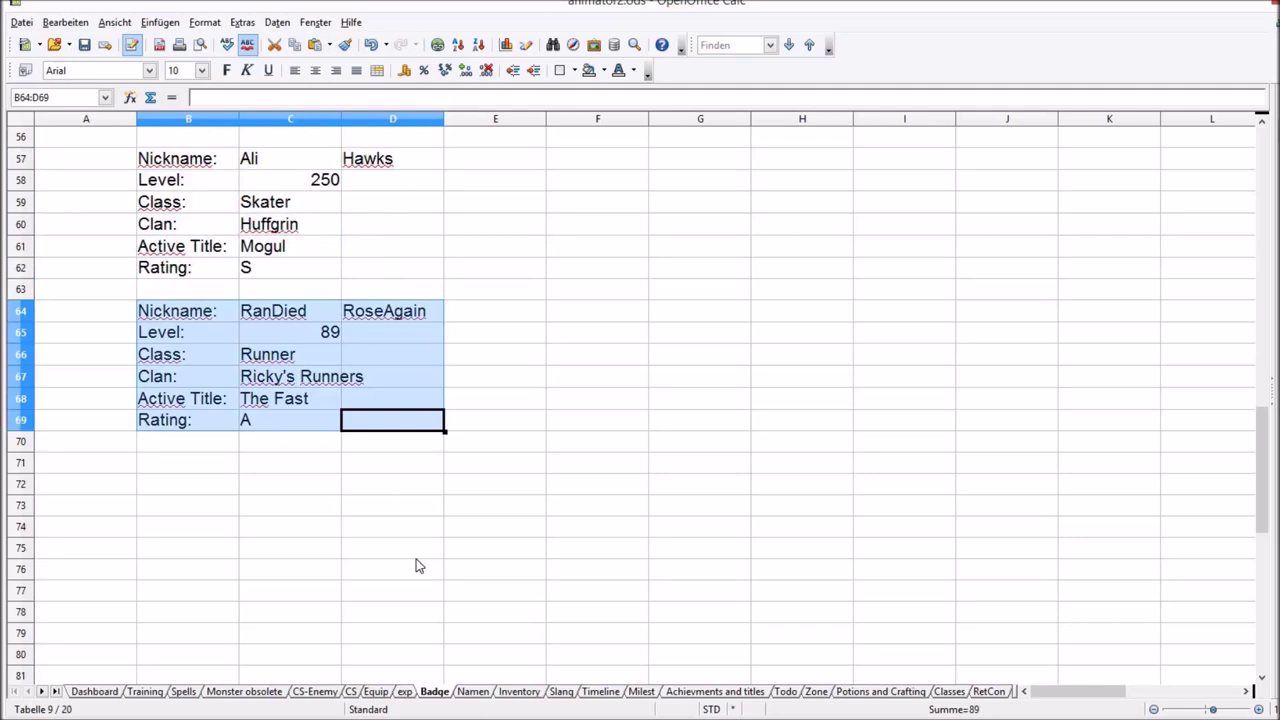
click(229, 480)
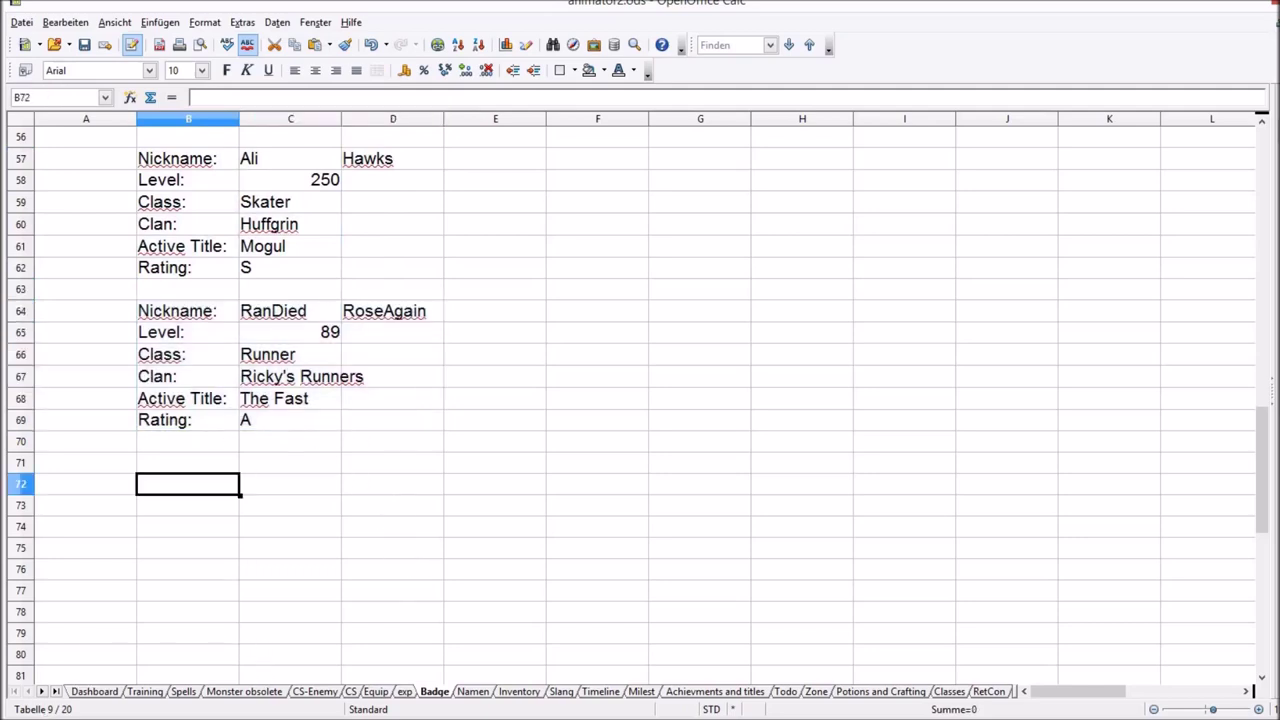
Examine the RL Name, Nick Name and Description columns of the Characters table on the Namen sheet
key(alt+Tab)
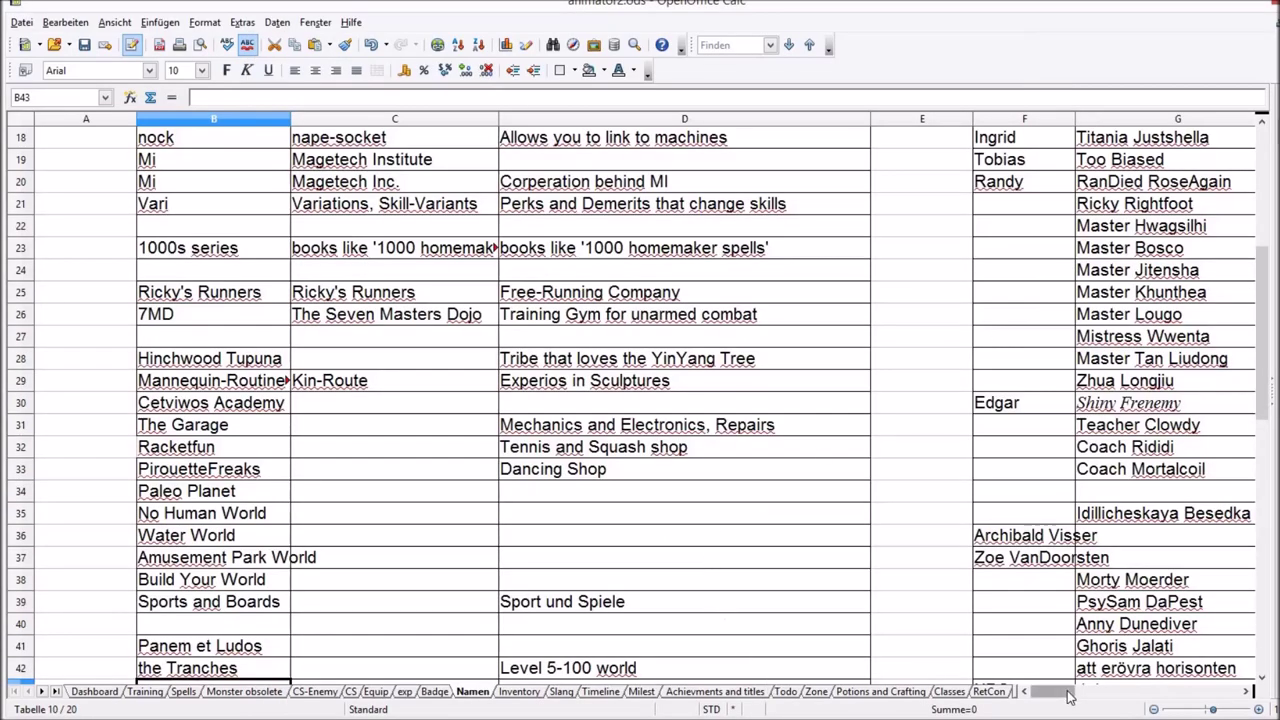
drag(1066, 697, 1092, 697)
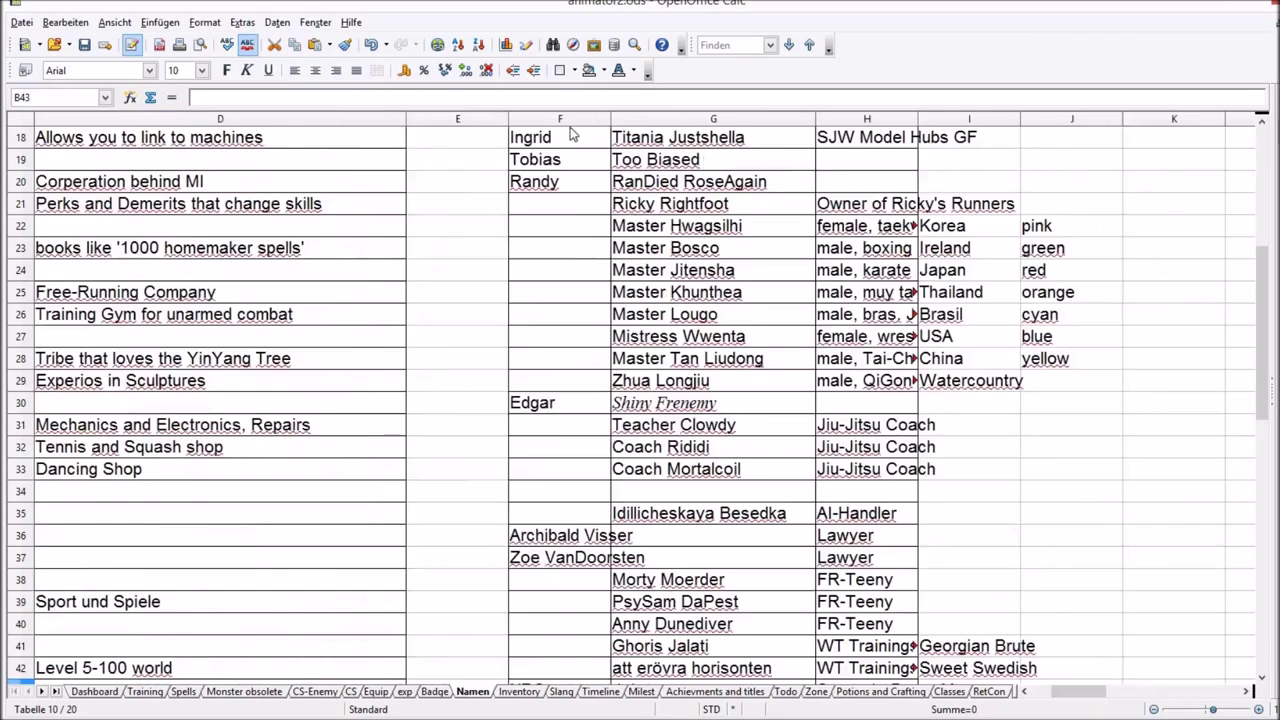
scroll(565, 190, up, 6)
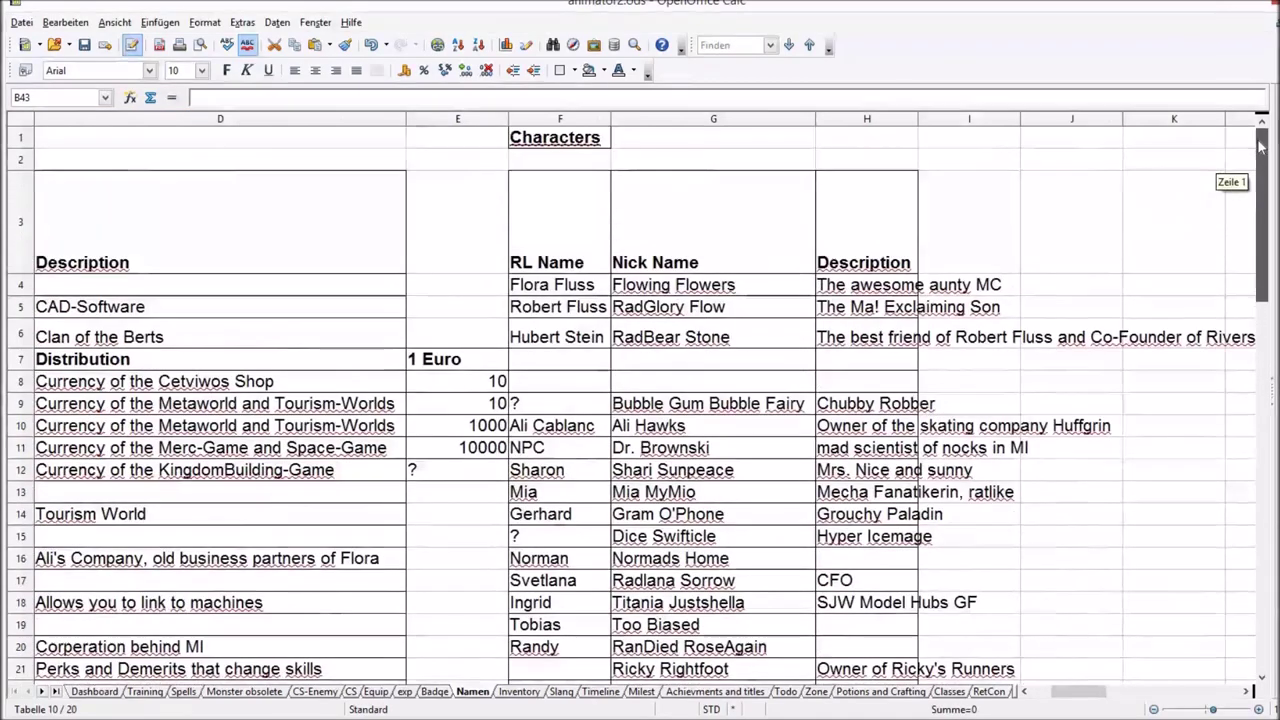
click(557, 243)
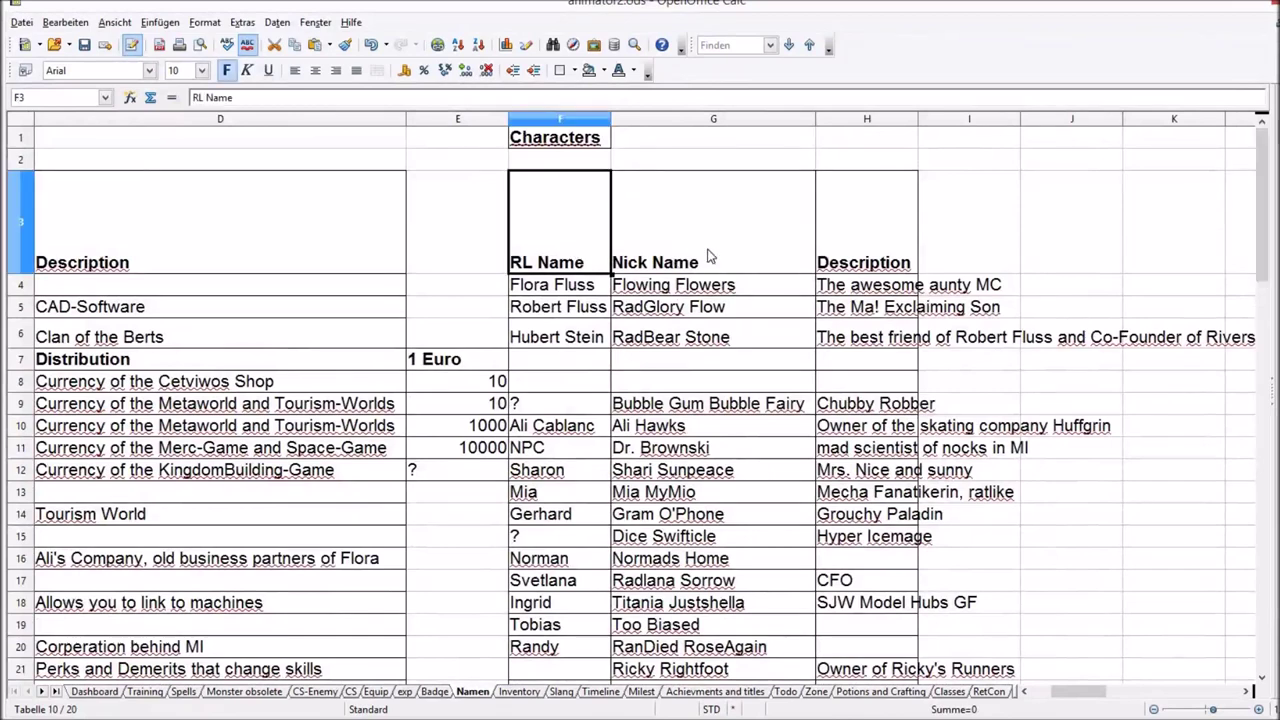
click(707, 256)
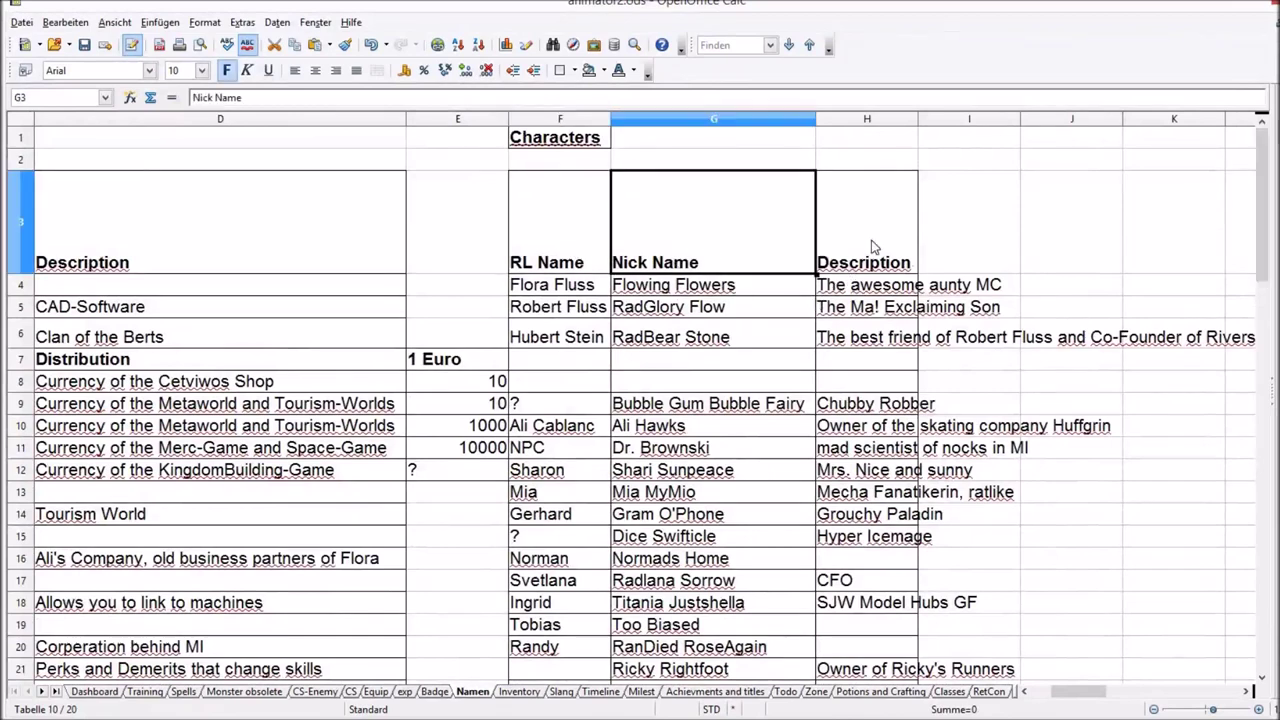
click(874, 245)
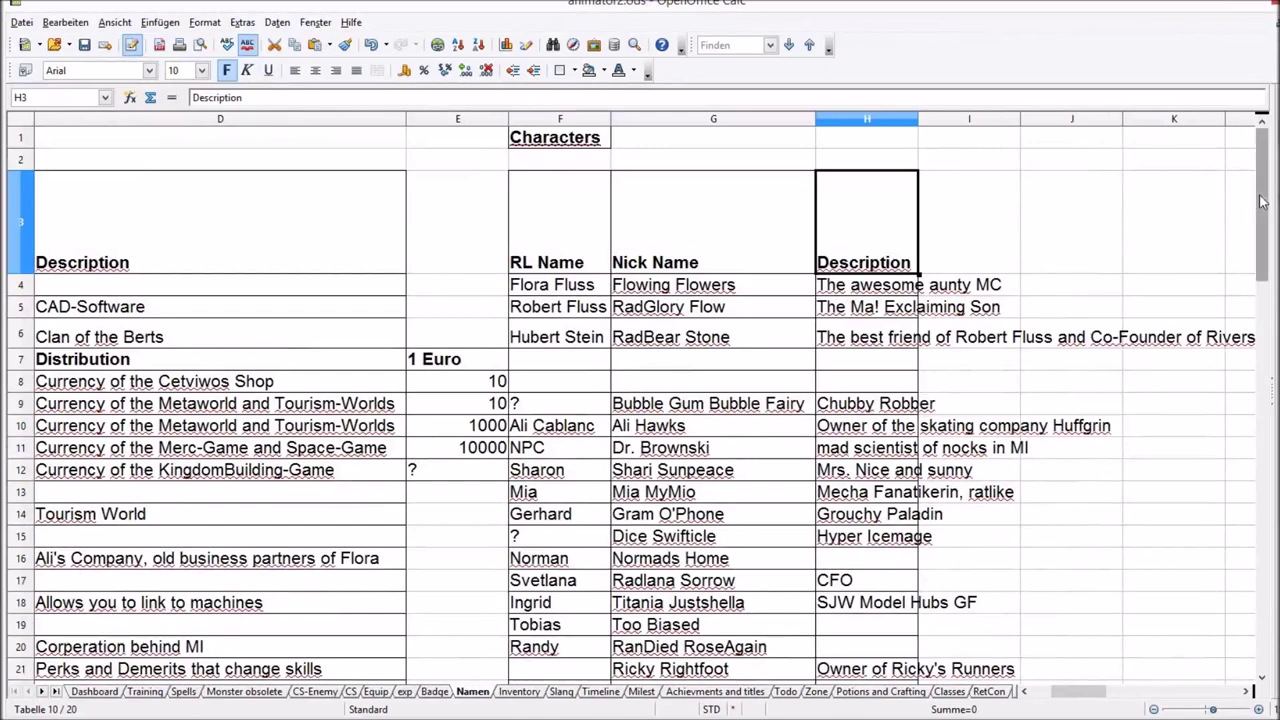
Examine the short and long currency names in B8:C11 of the Namen sheet
scroll(640, 400, down, 4)
scroll(278, 160, left, 3)
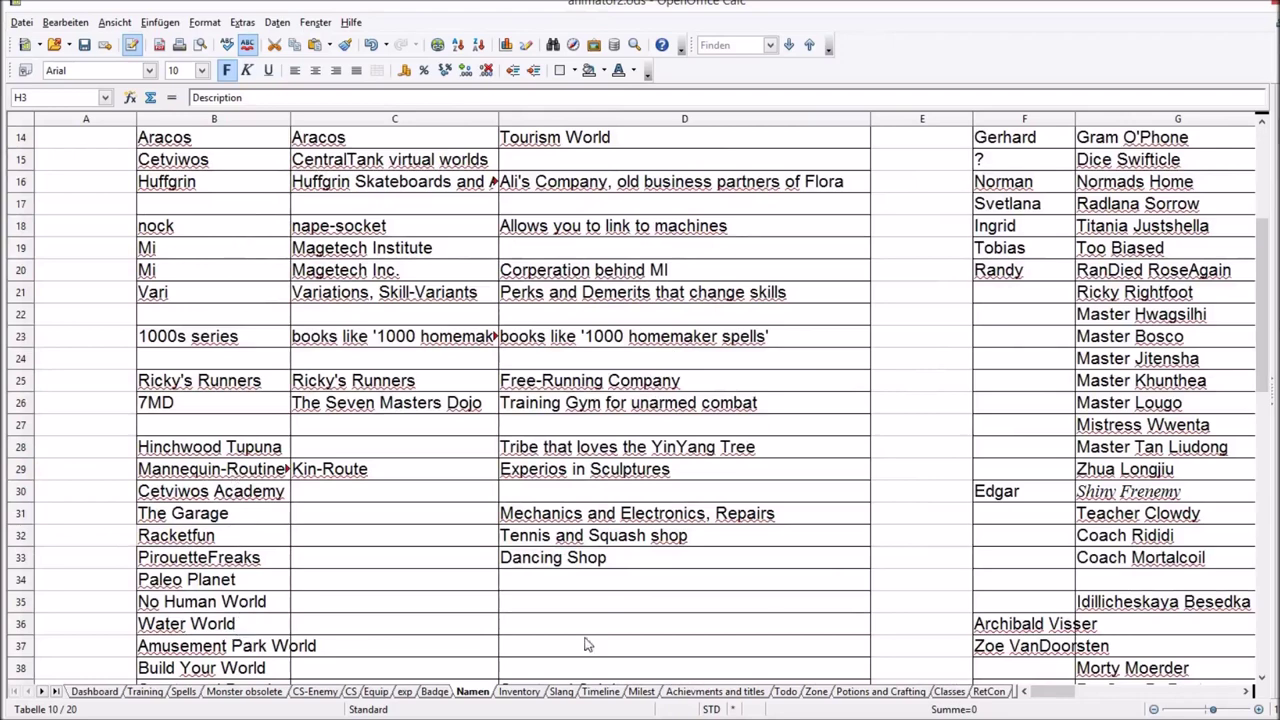
scroll(1262, 300, up, 3)
click(213, 211)
shift+click(420, 285)
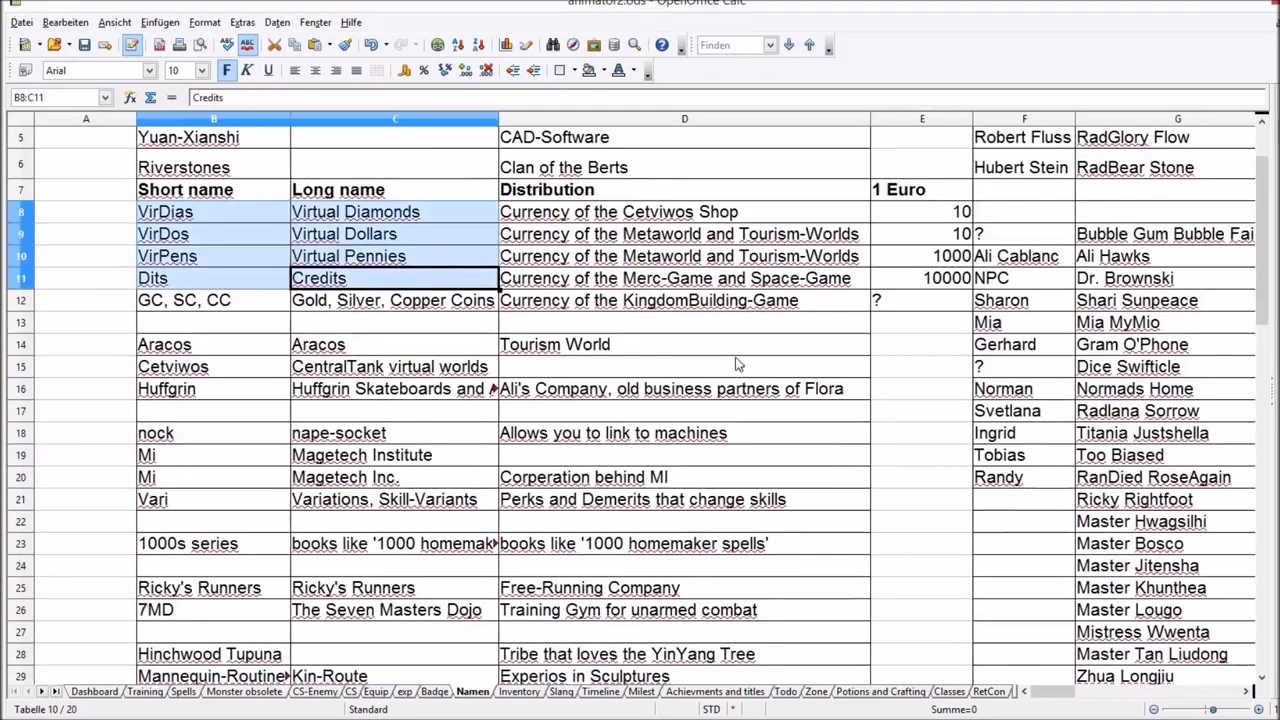
Review the Inventory sheet's Unit column, checking the VirDias, Reputation, Credits and VirDos entries
click(519, 691)
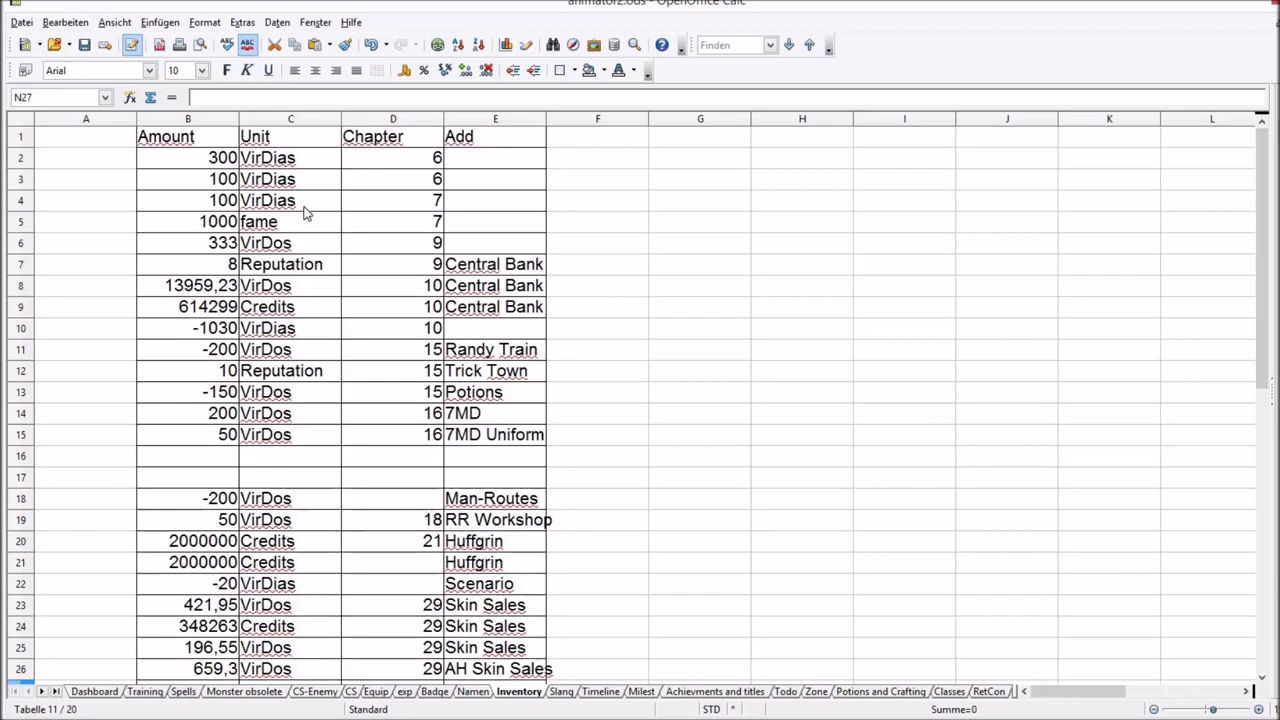
click(280, 163)
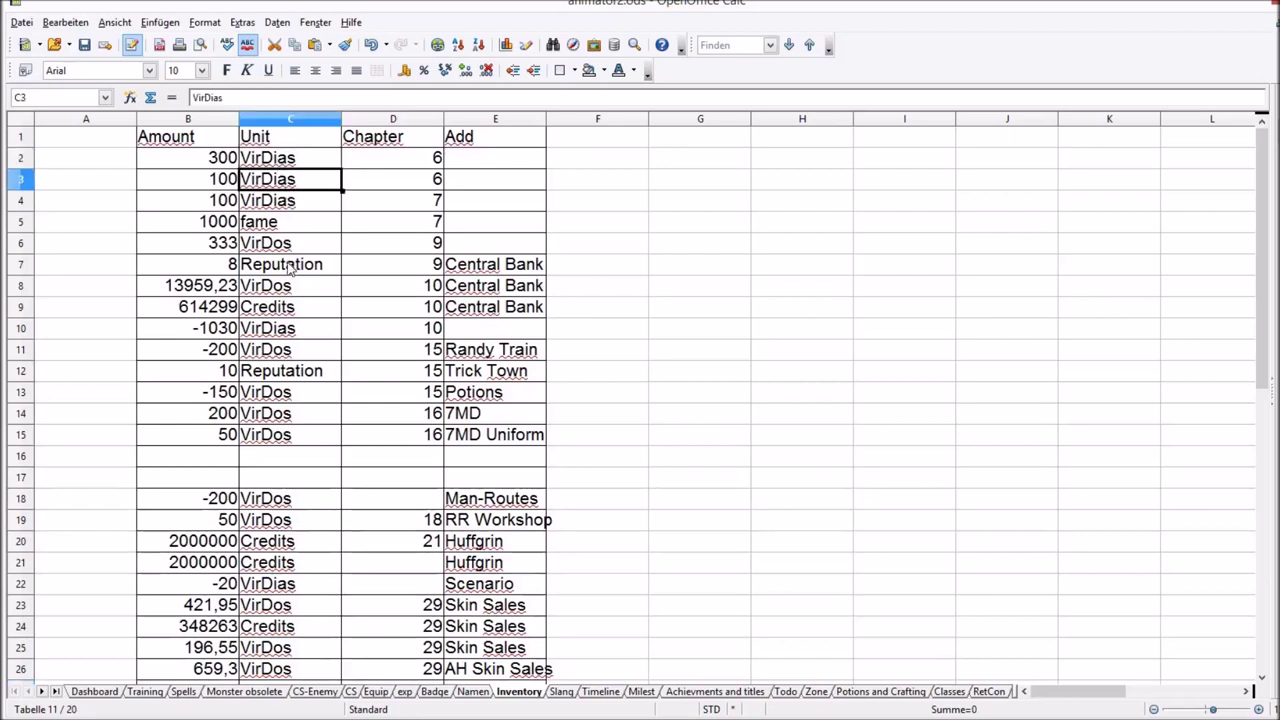
click(289, 268)
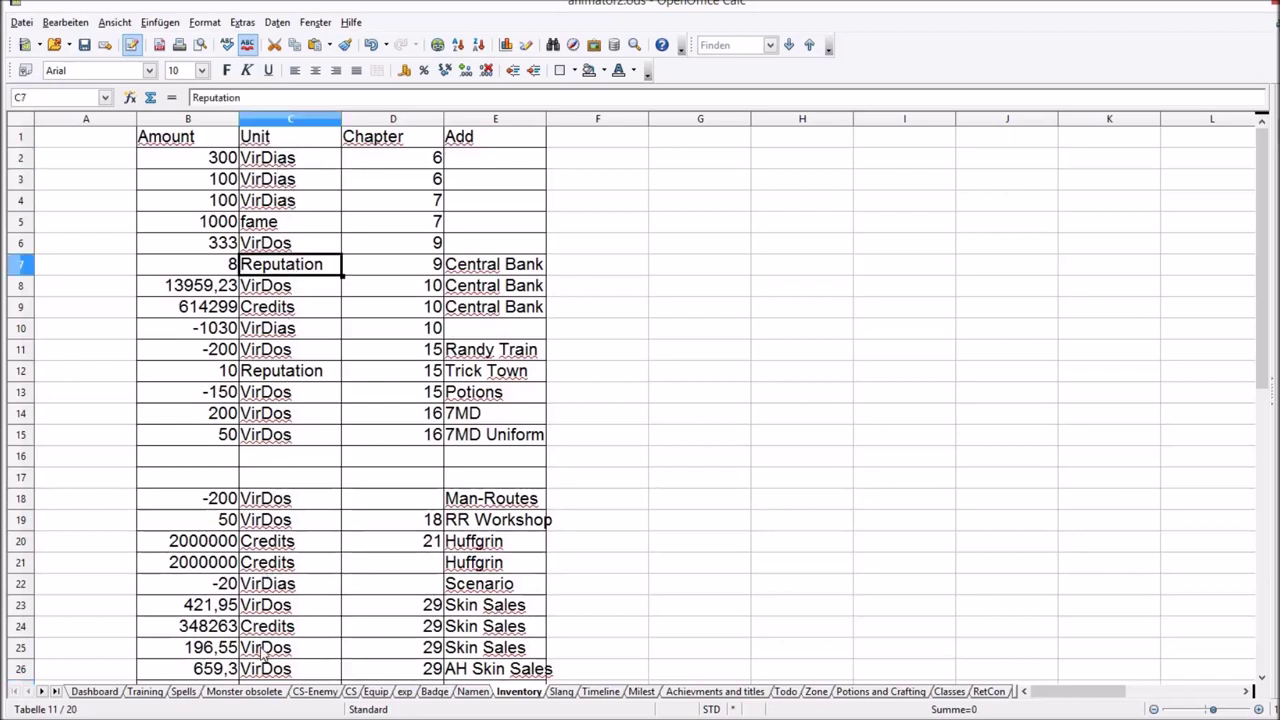
click(265, 562)
click(258, 650)
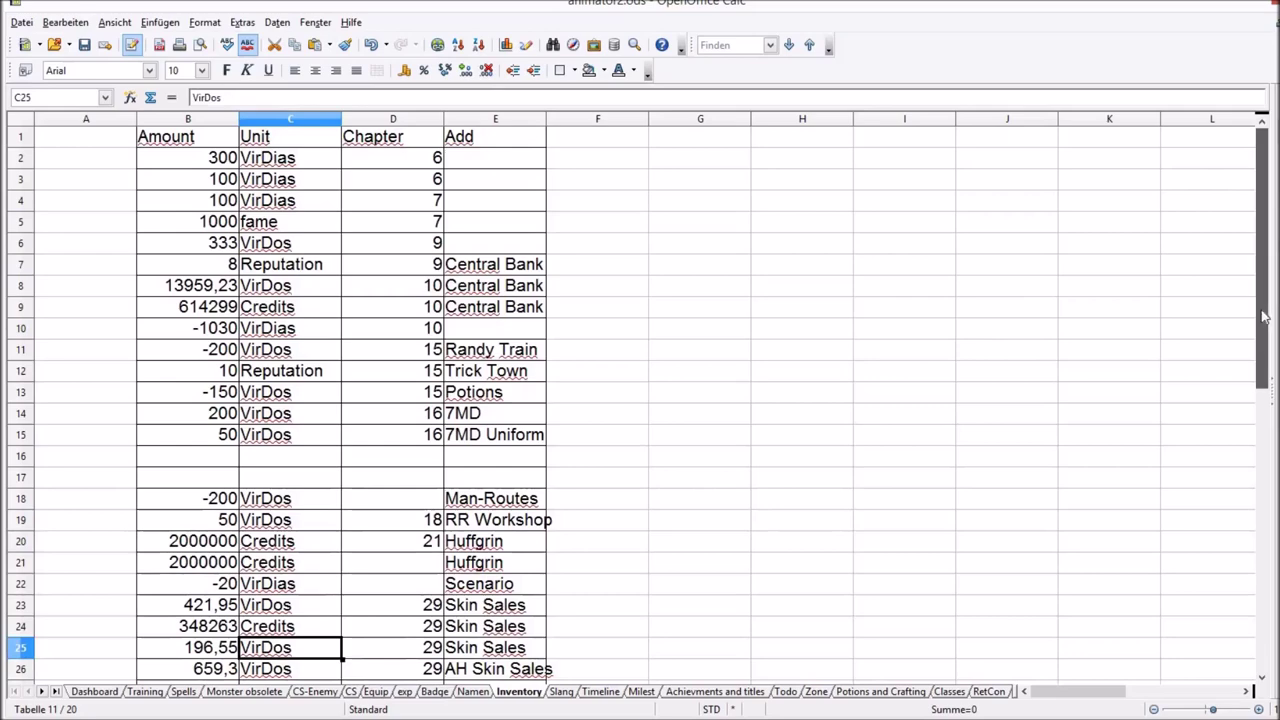
drag(1263, 316, 408, 144)
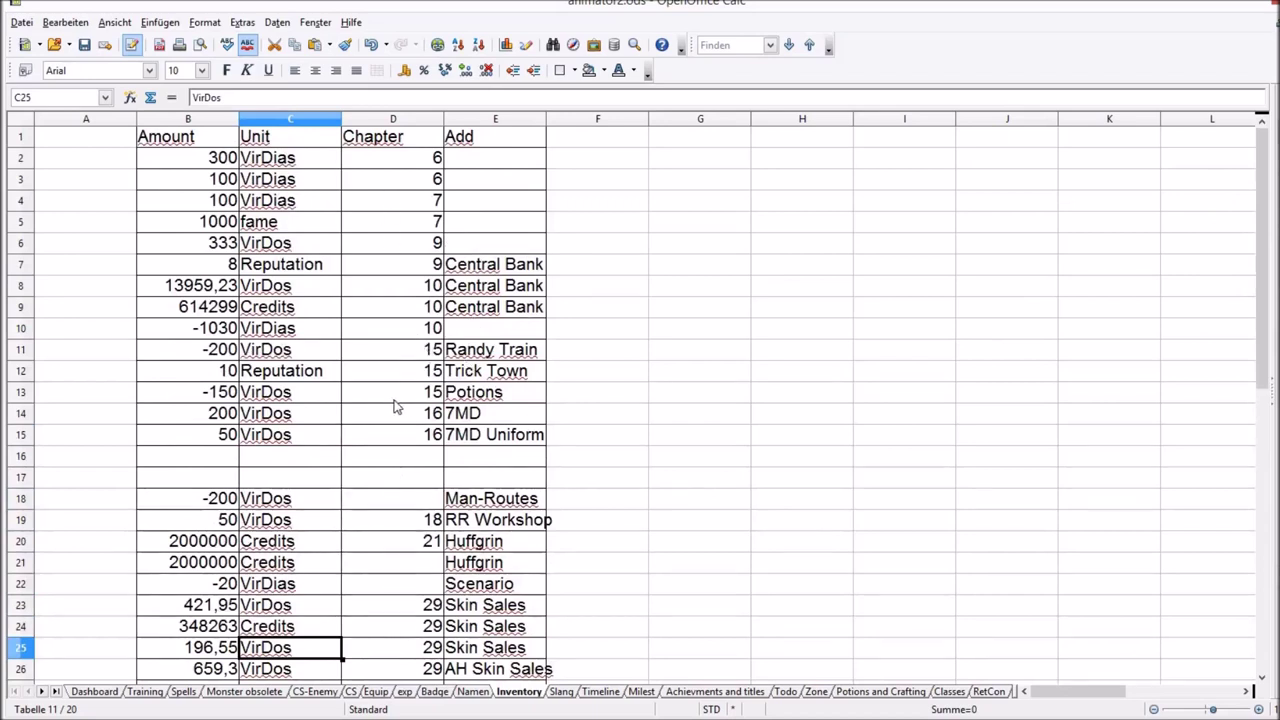
Look over the system messages on the Slang sheet and the two 22 July dates in A10:A11 of the Timeline sheet
click(563, 694)
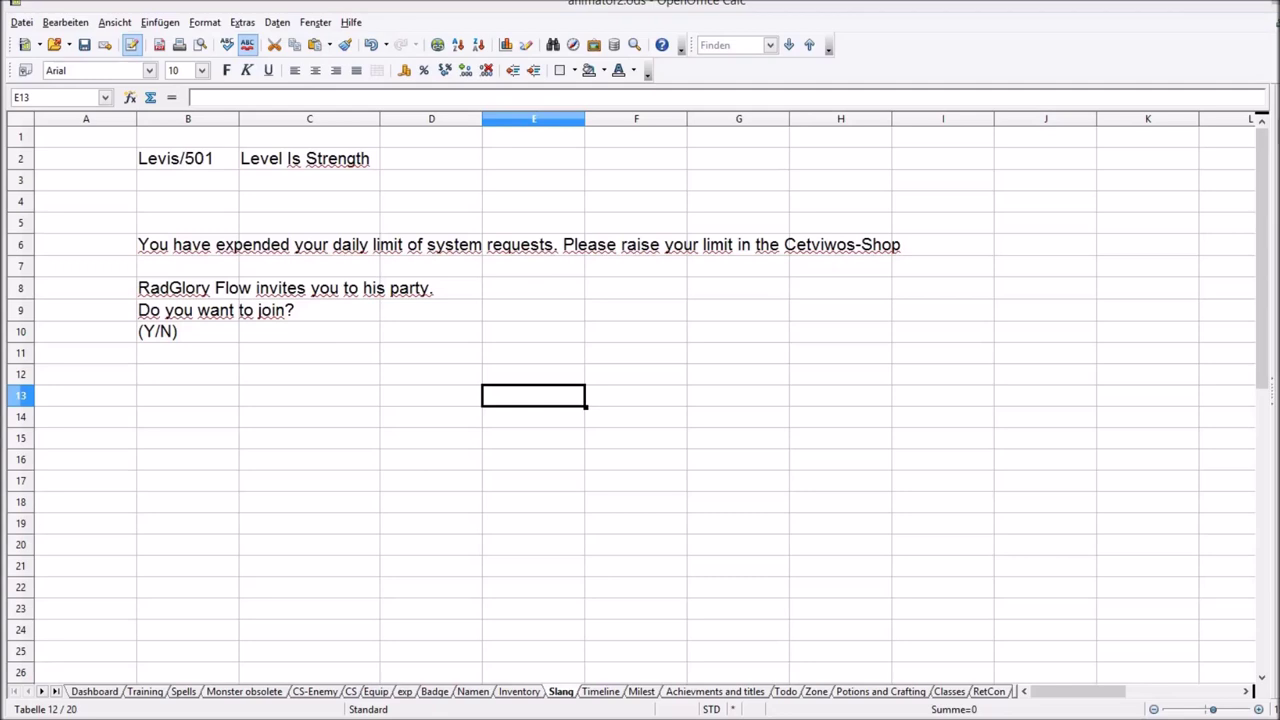
click(600, 691)
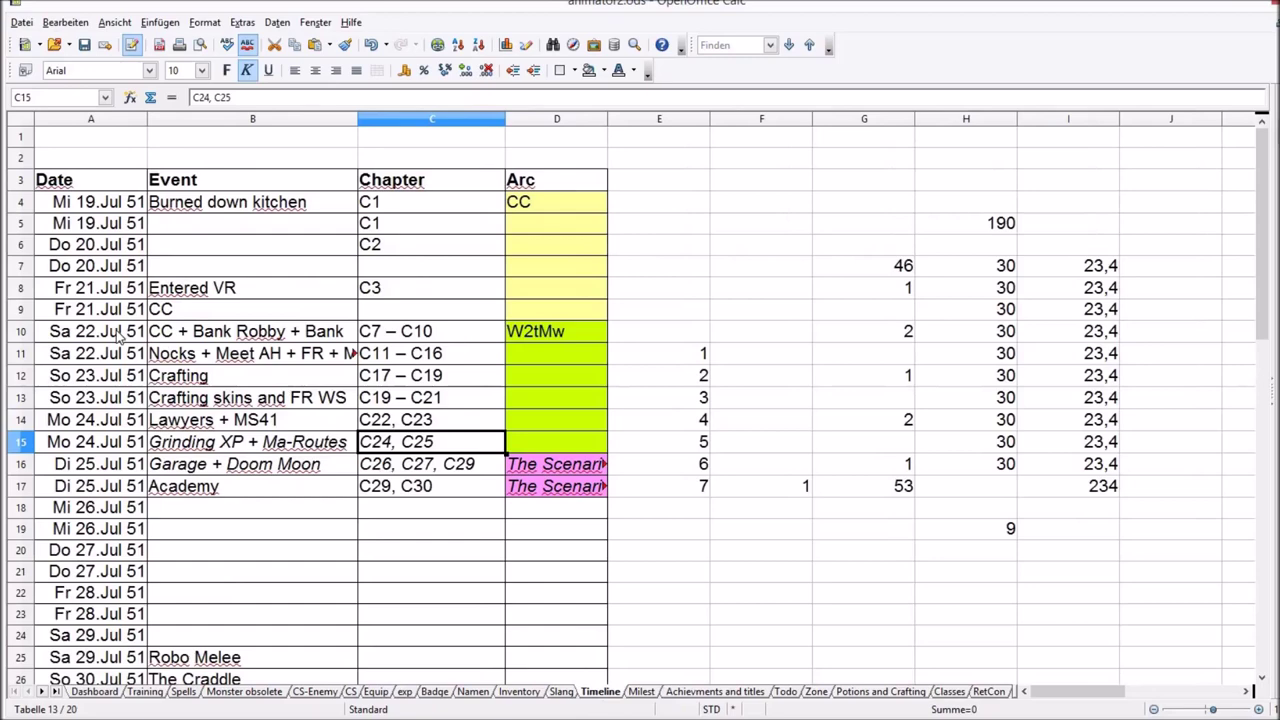
drag(118, 336, 120, 355)
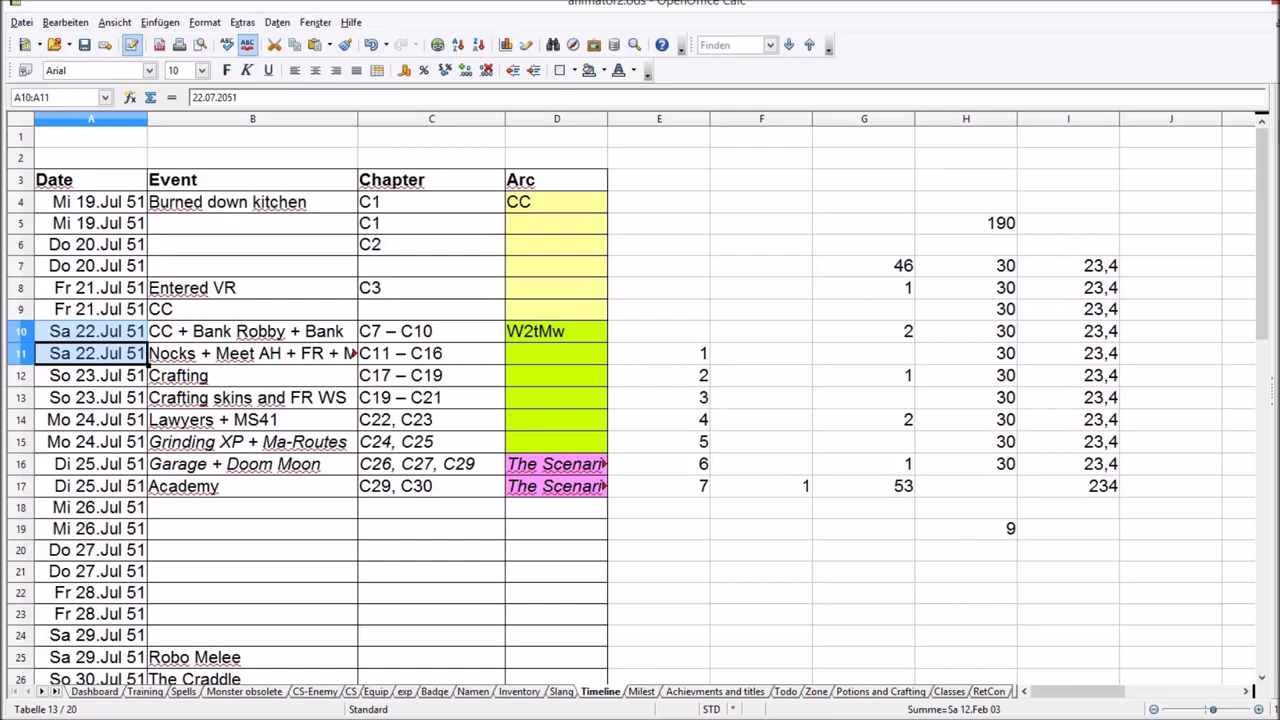
Look through the physical, magical and pool HTML tables on the Milest sheet
key(ctrl+Page_Down)
drag(1270, 244, 1276, 203)
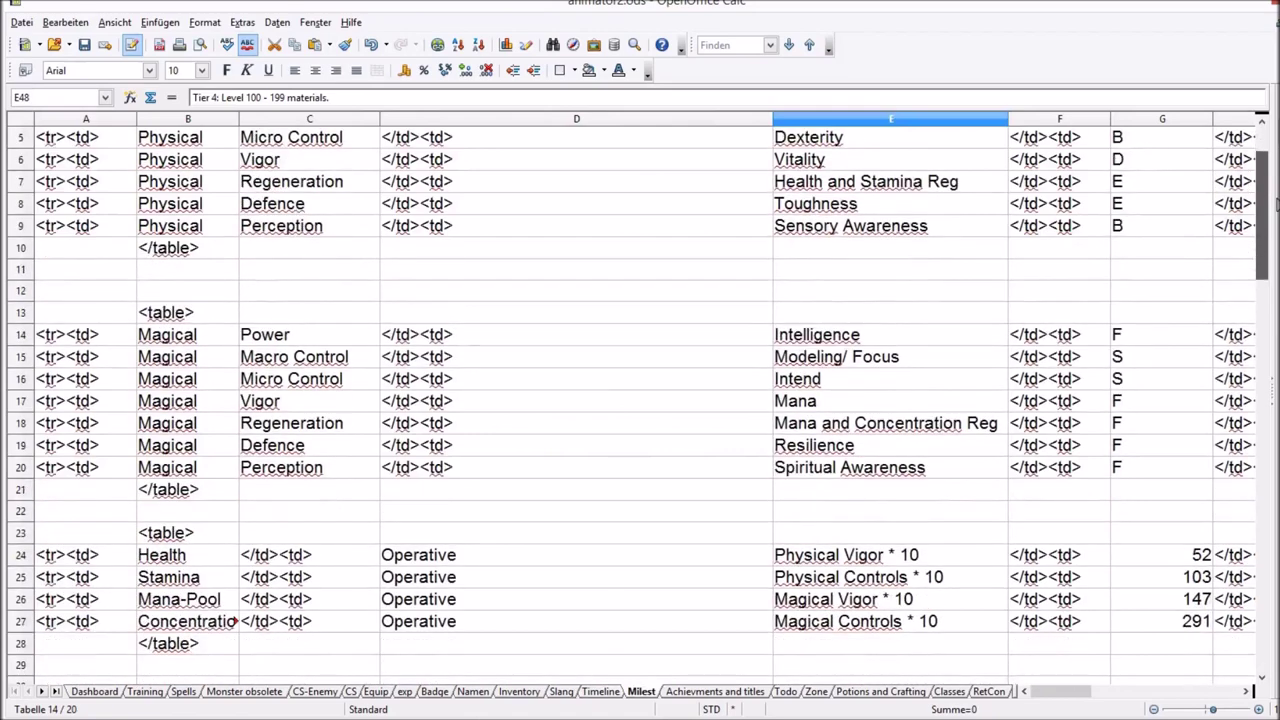
drag(1276, 166, 1274, 170)
Widen column B on the CS sheet until the full attribute names fit
click(352, 691)
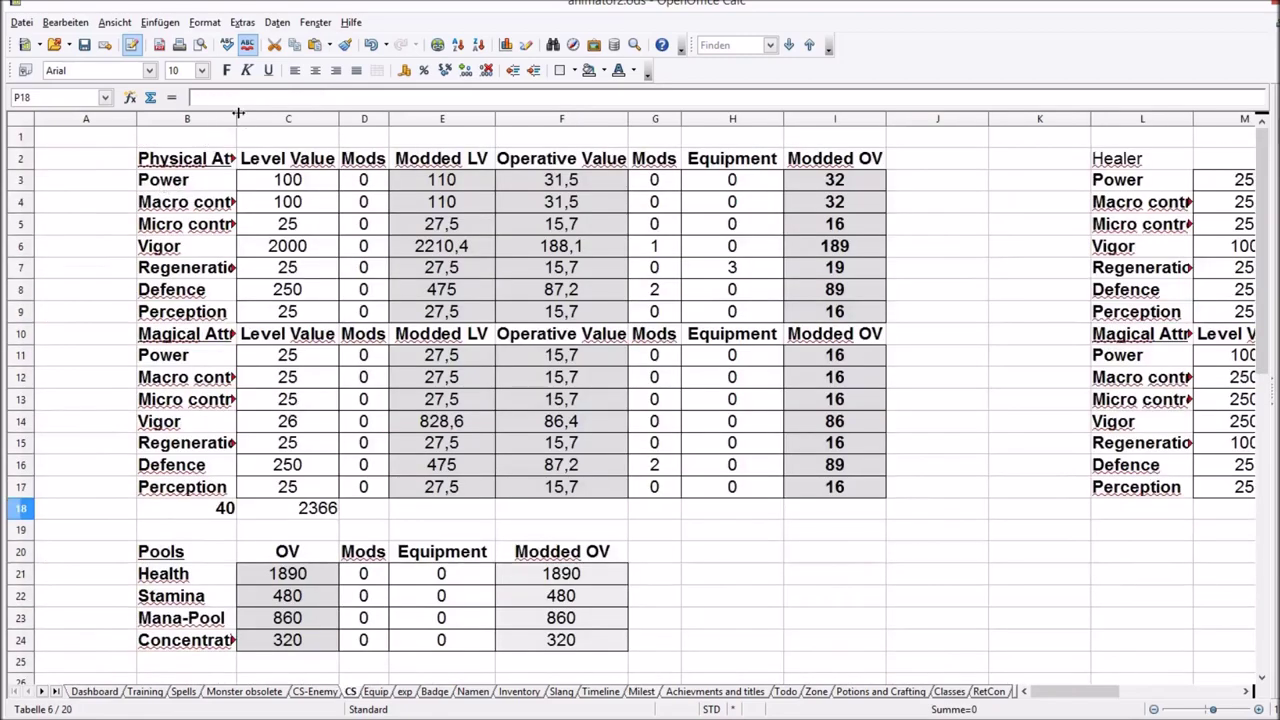
drag(237, 119, 315, 122)
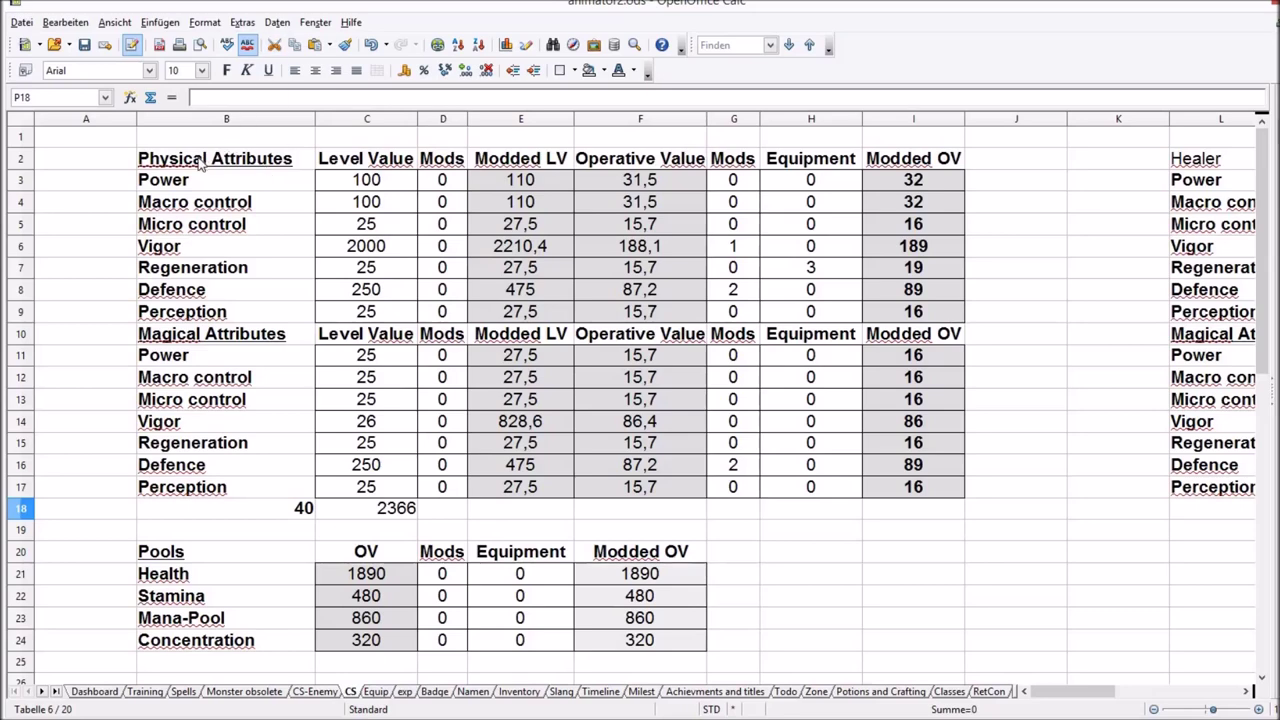
Examine the physical and magical attributes with their level values in B2:C17, including Power, Macro control and Micro control
drag(280, 160, 378, 490)
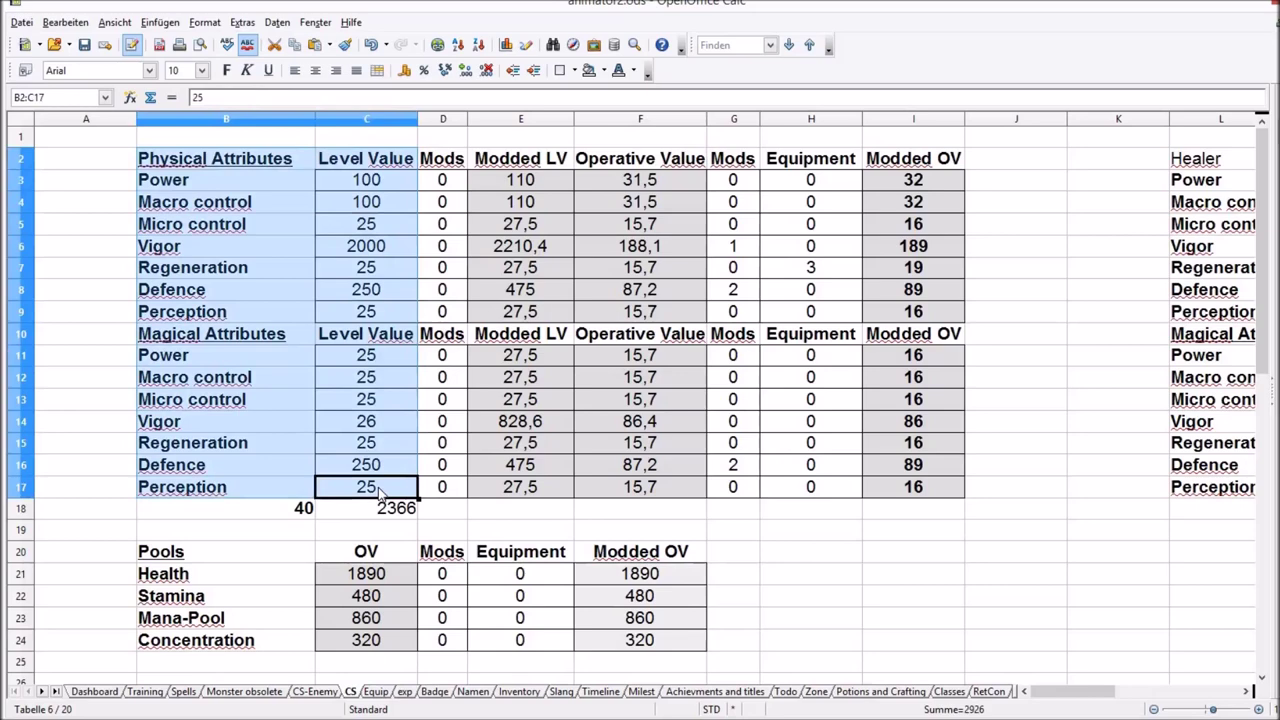
click(366, 181)
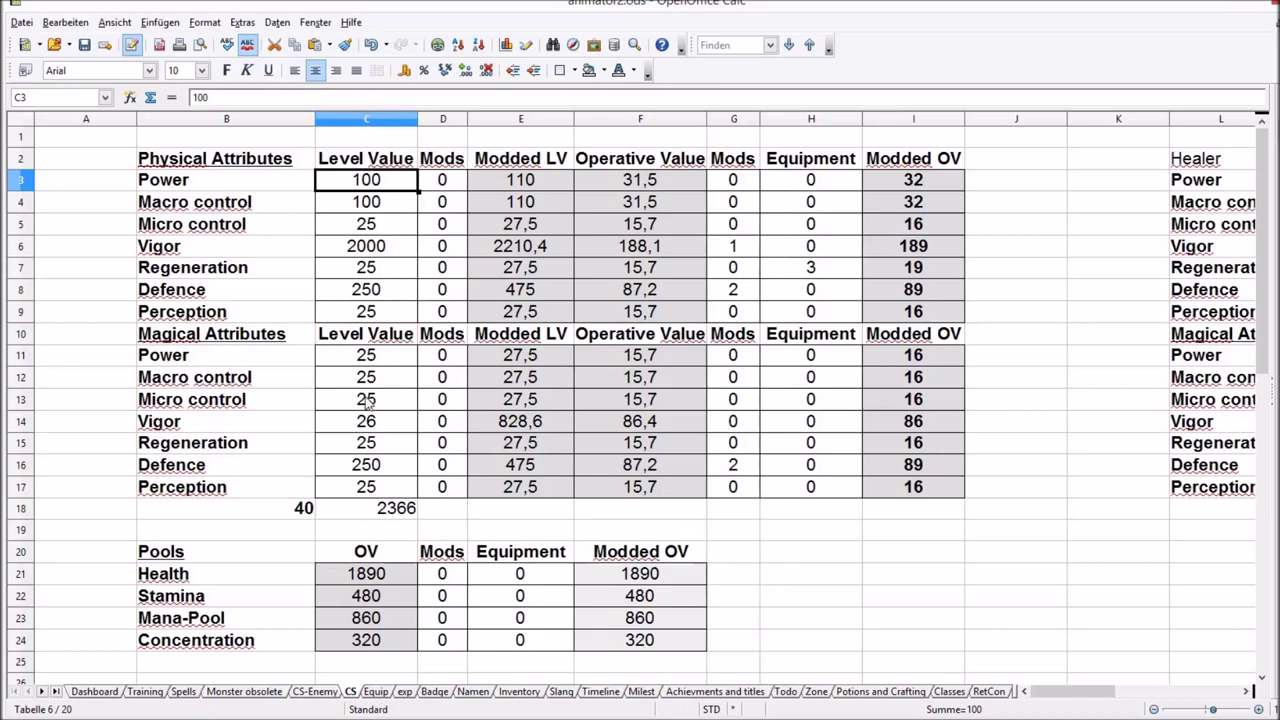
click(376, 362)
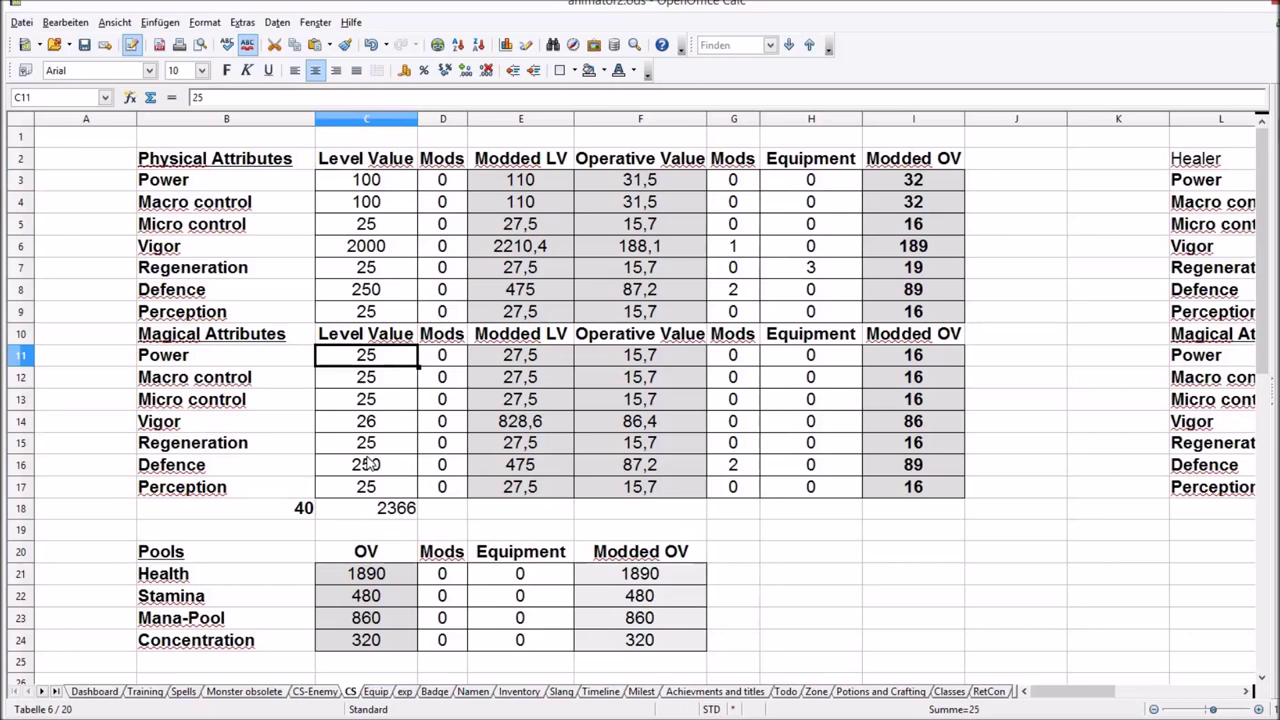
click(360, 208)
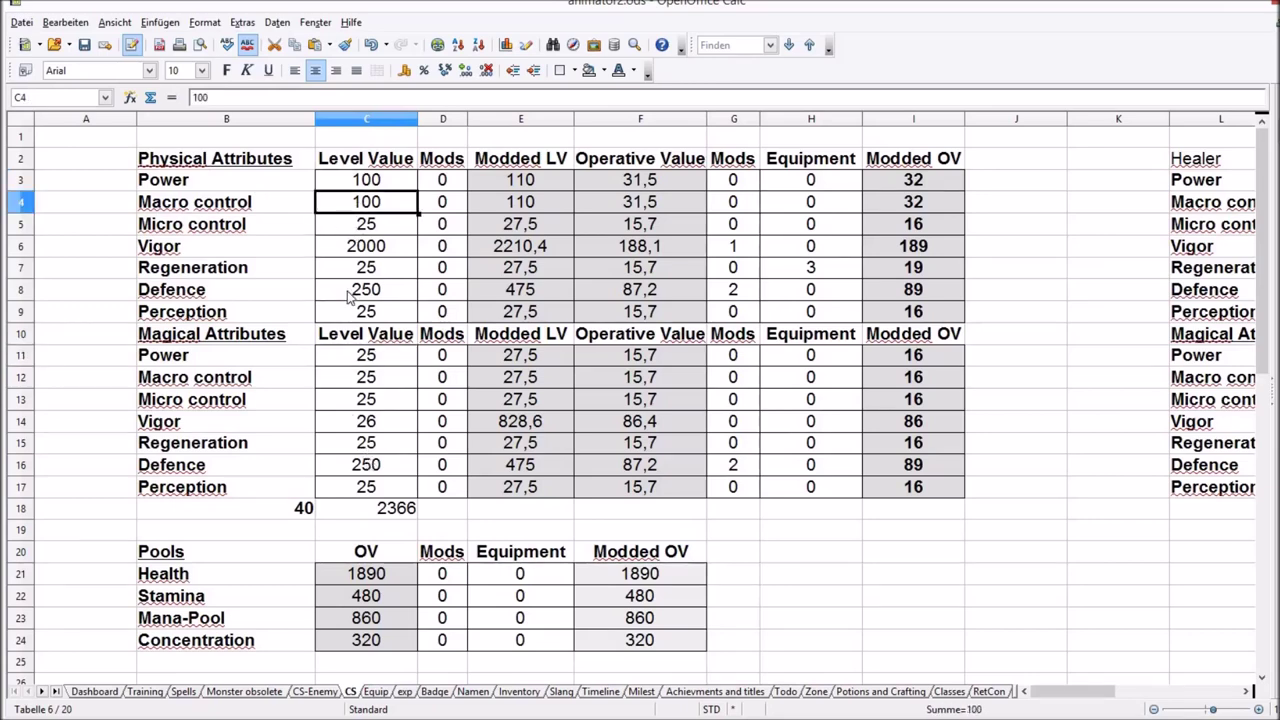
click(366, 223)
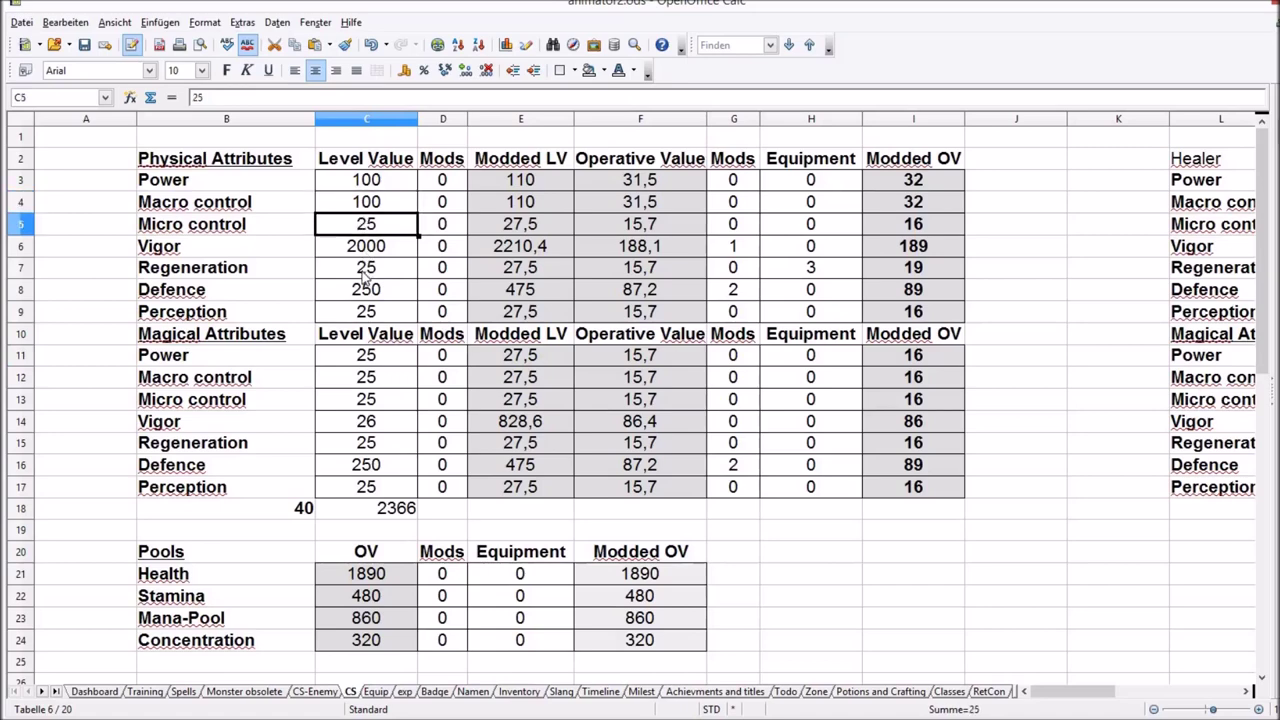
Set the level value of the physical Vigor attribute in C6 to 222
click(366, 256)
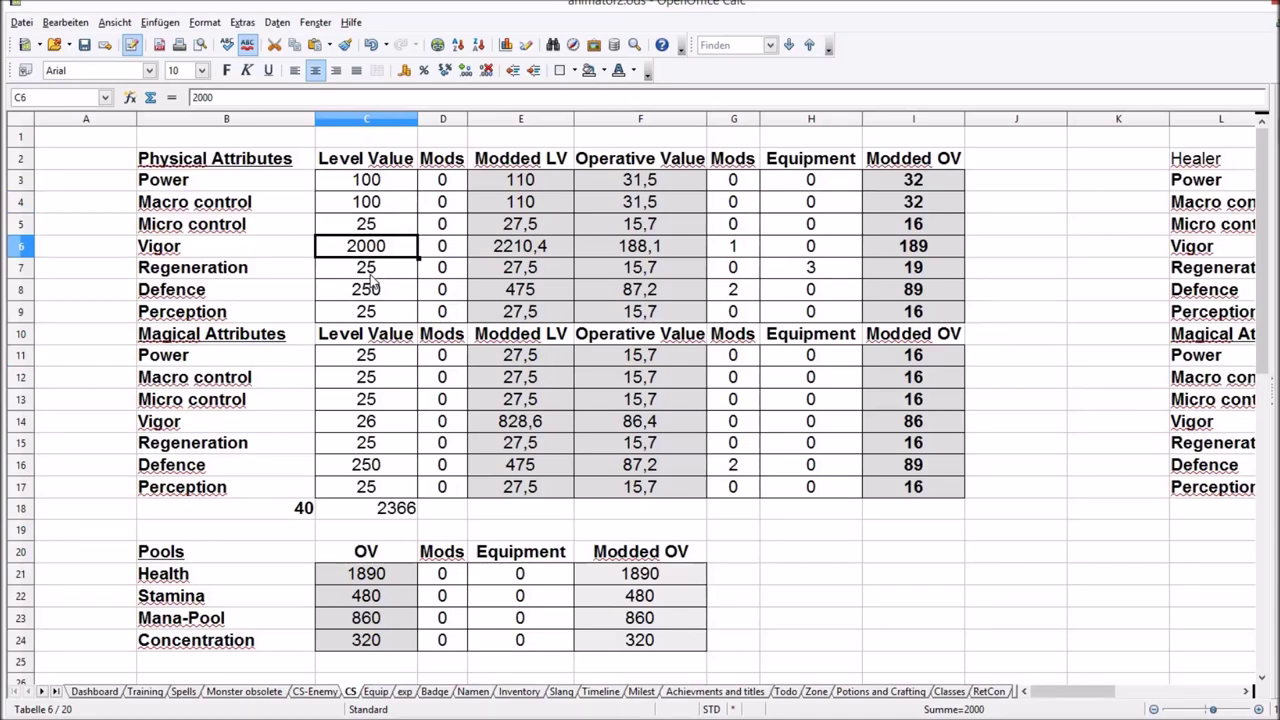
text(222)
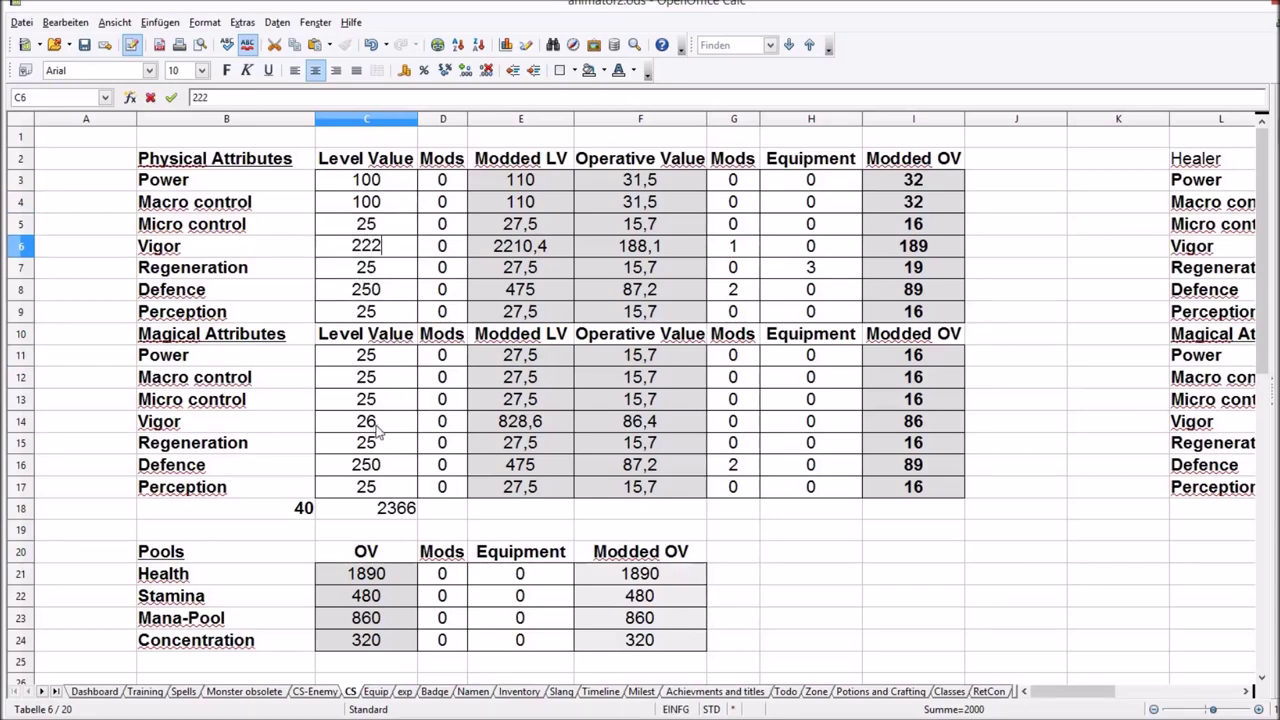
key(Return)
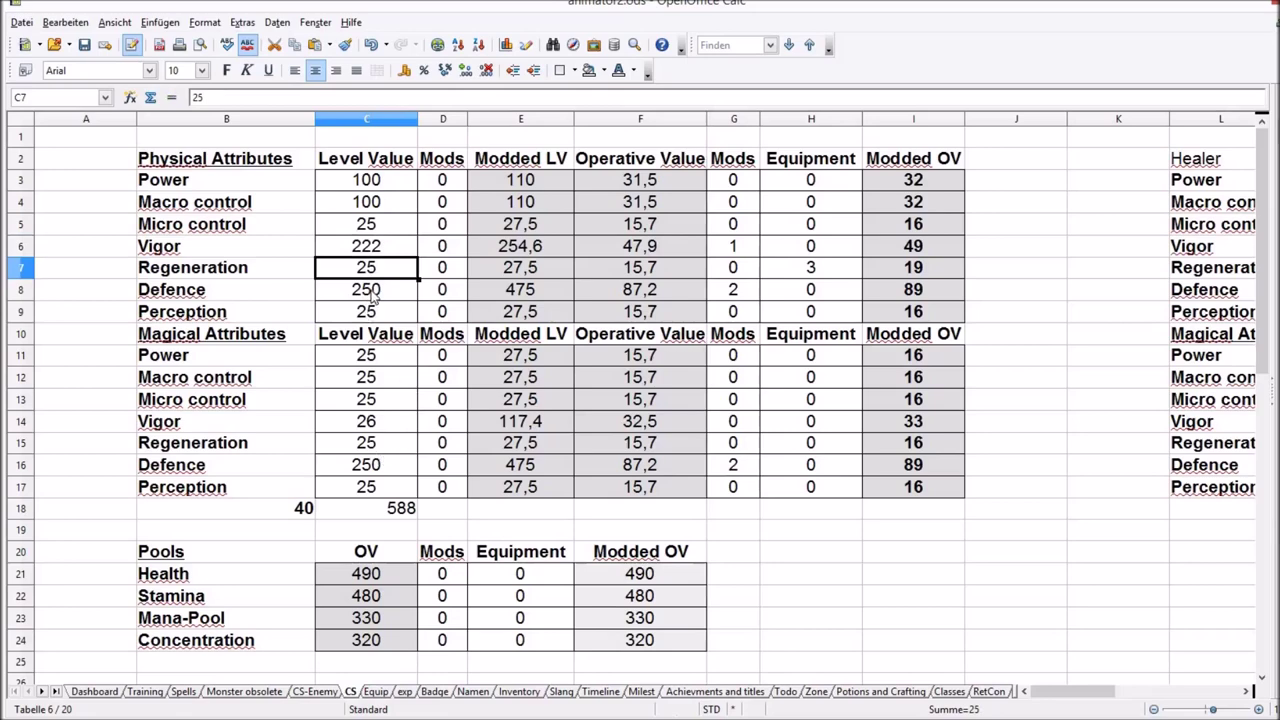
Correct the physical attribute label in B8 to "Defense" and return to its level value in C8
key(Down)
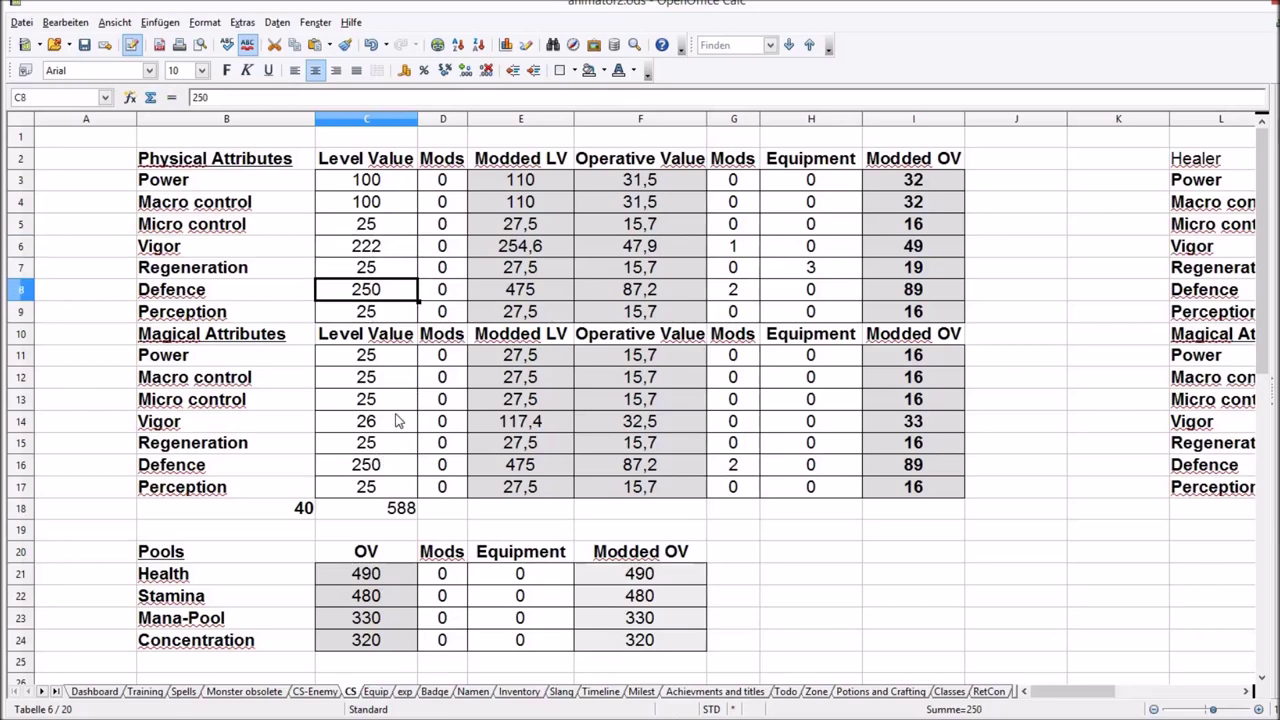
click(187, 290)
click(224, 99)
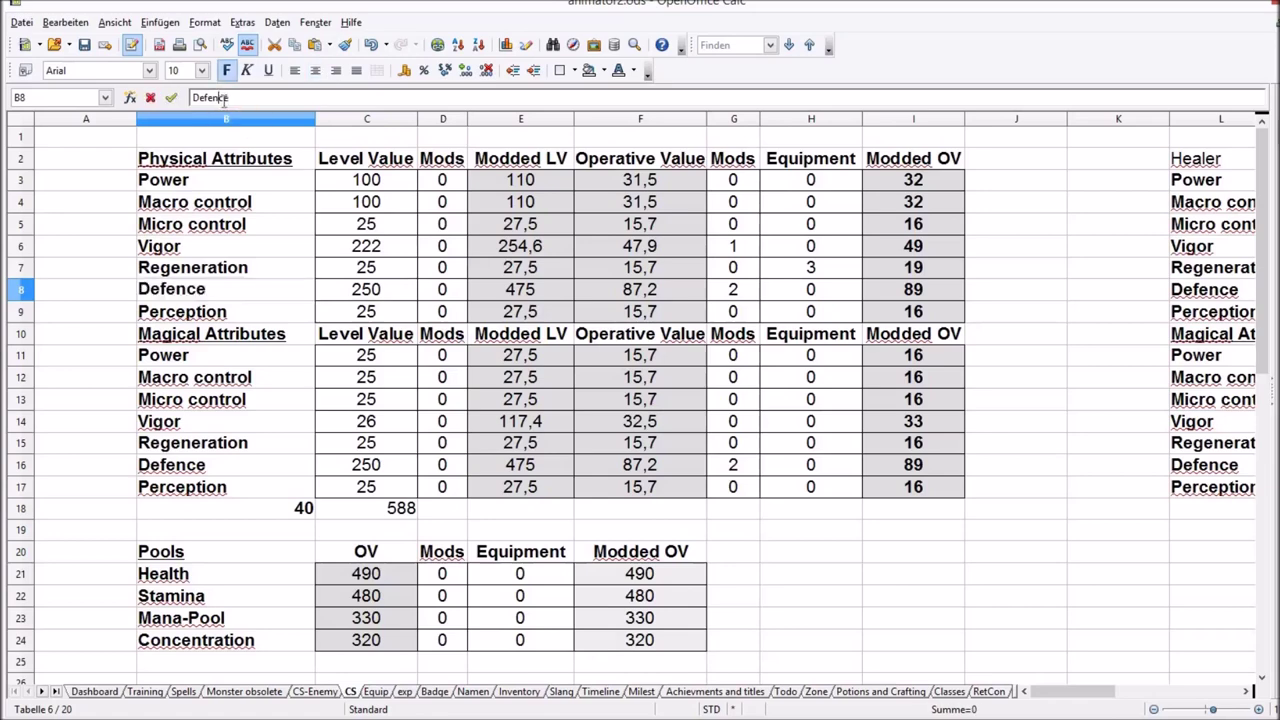
key(BackSpace)
text(s)
key(Return)
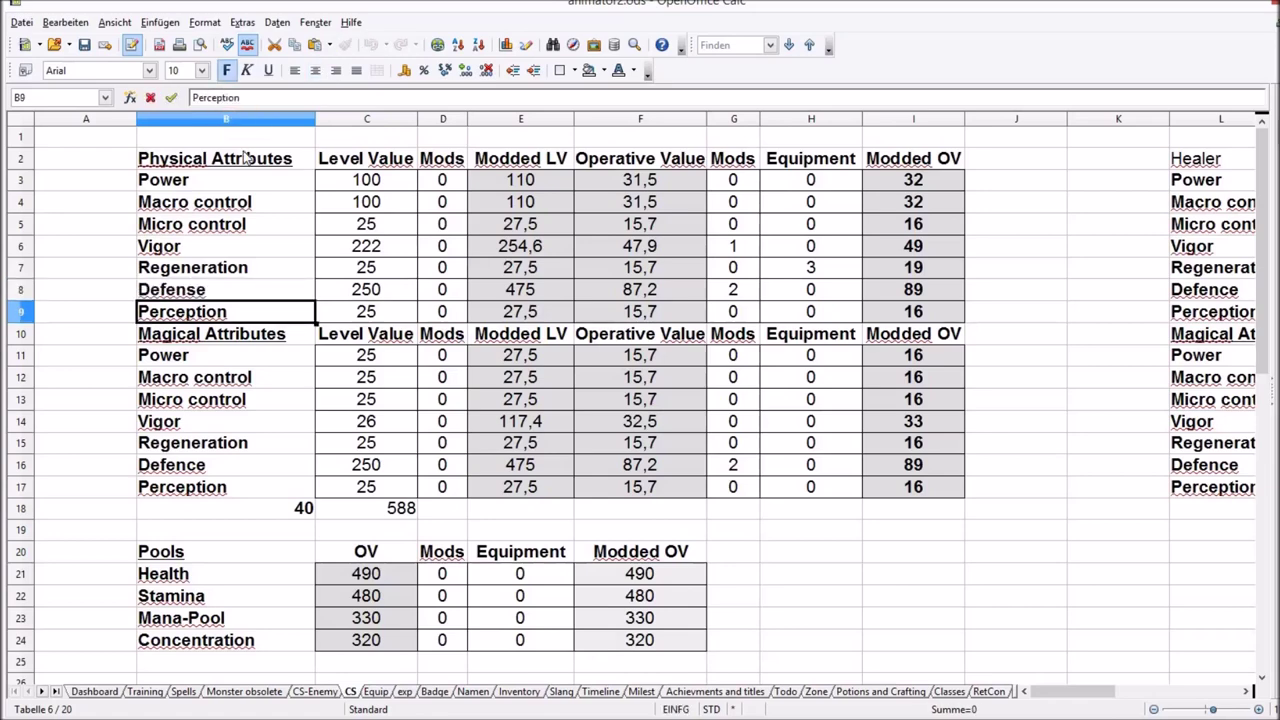
key(Up)
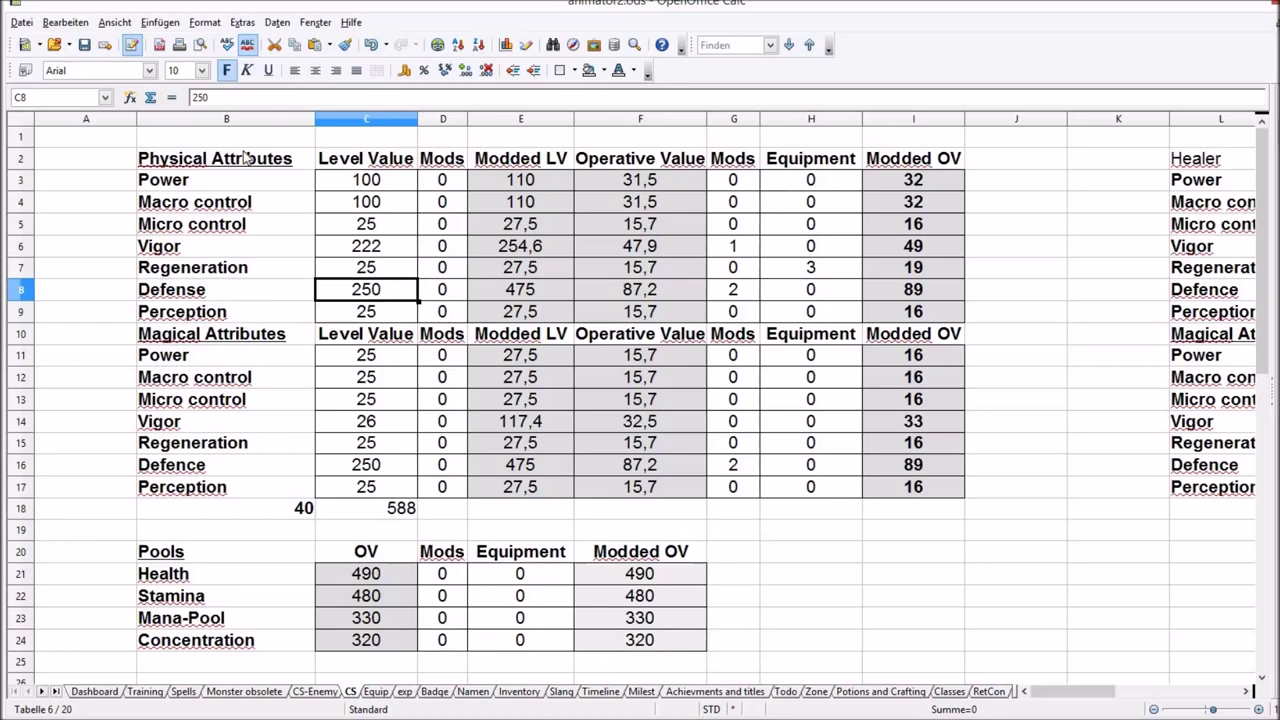
Correct the magical attribute label in B16 to "Defense"
key(Down)
key(Down)
key(Down)
key(Down)
key(Down)
key(Down)
key(Down)
key(Down)
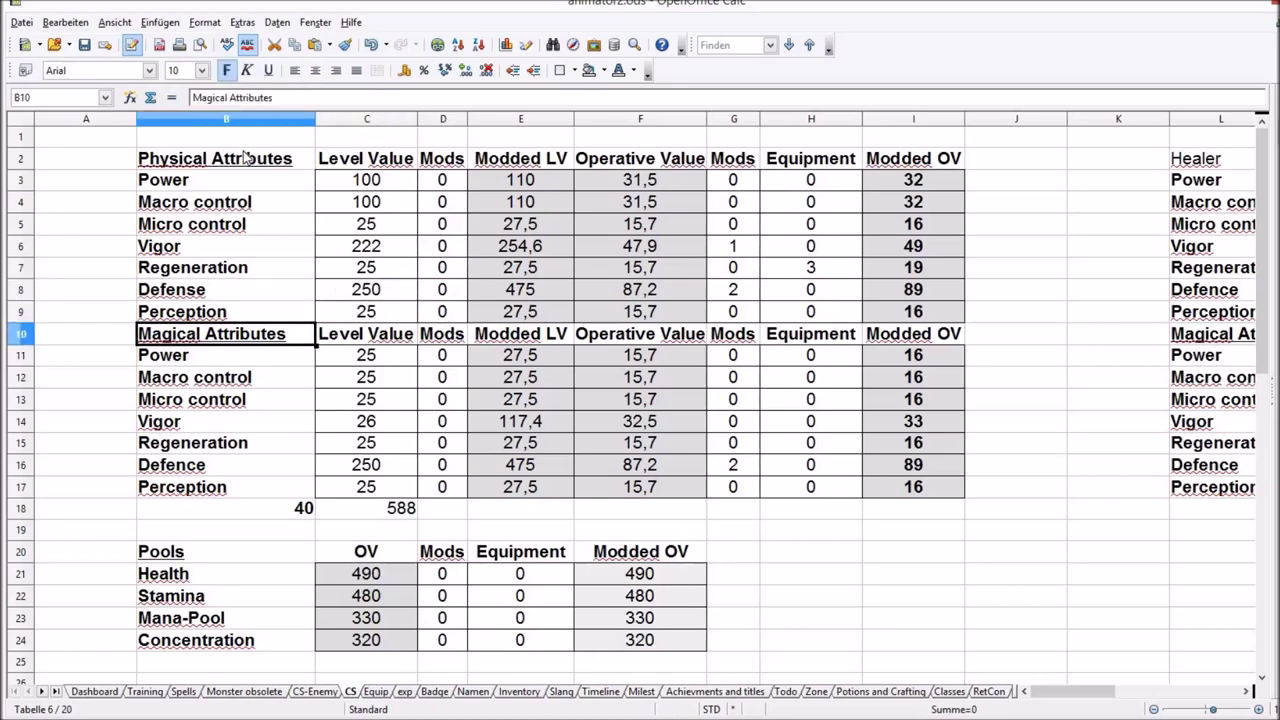
text(Defense)
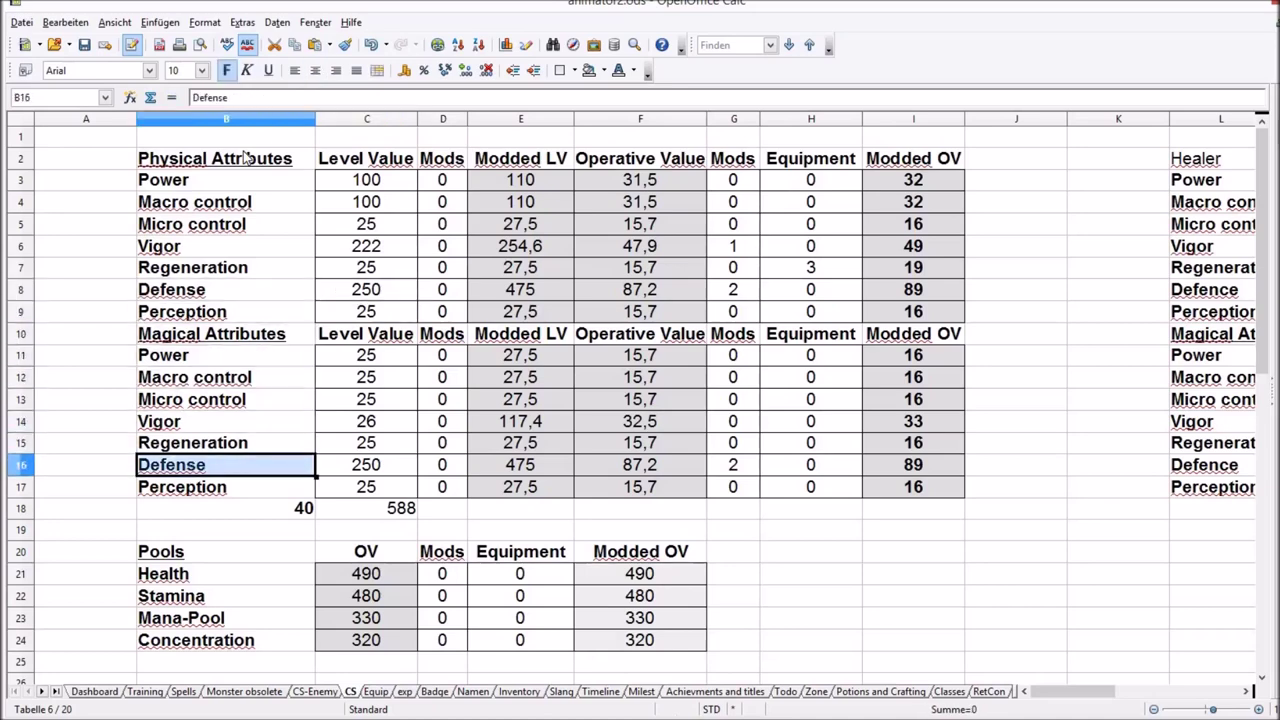
Examine the physical Defense and Perception attributes in rows 8 and 9, including Perception's level value in C9
key(Up)
key(Up)
key(Up)
key(Up)
key(Up)
key(Up)
key(Up)
key(Up)
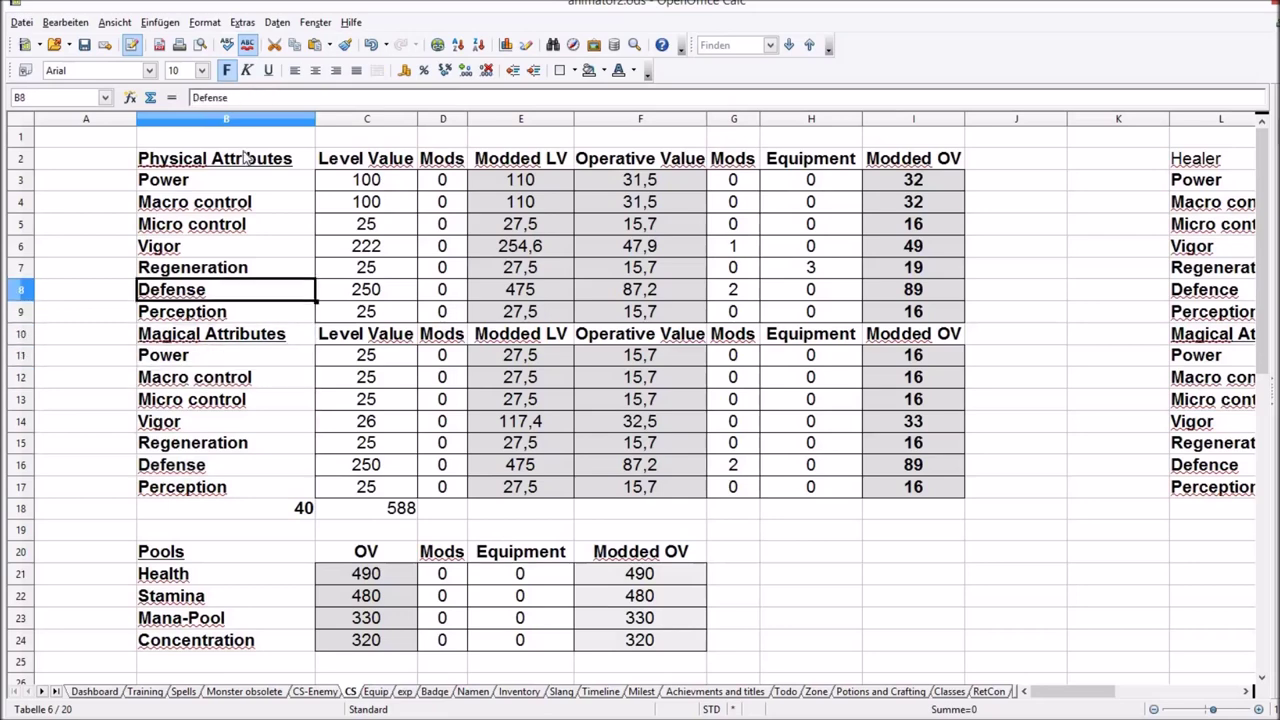
click(382, 312)
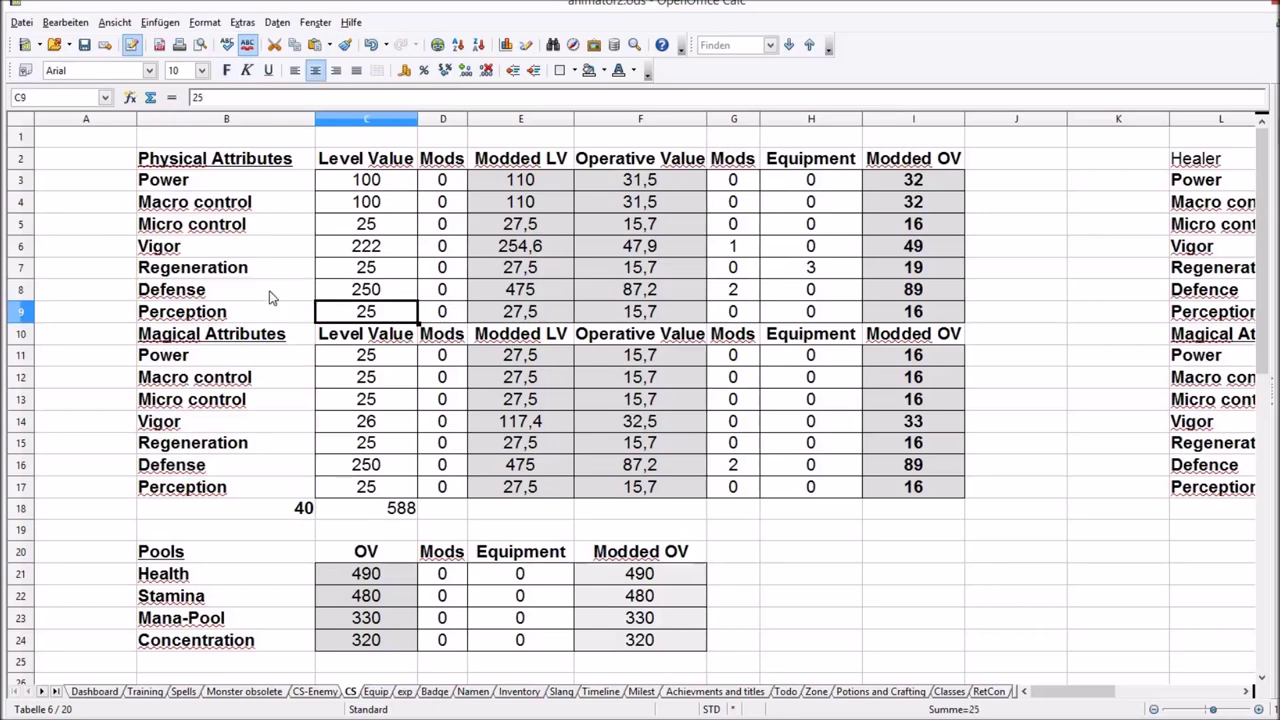
key(Left)
key(Up)
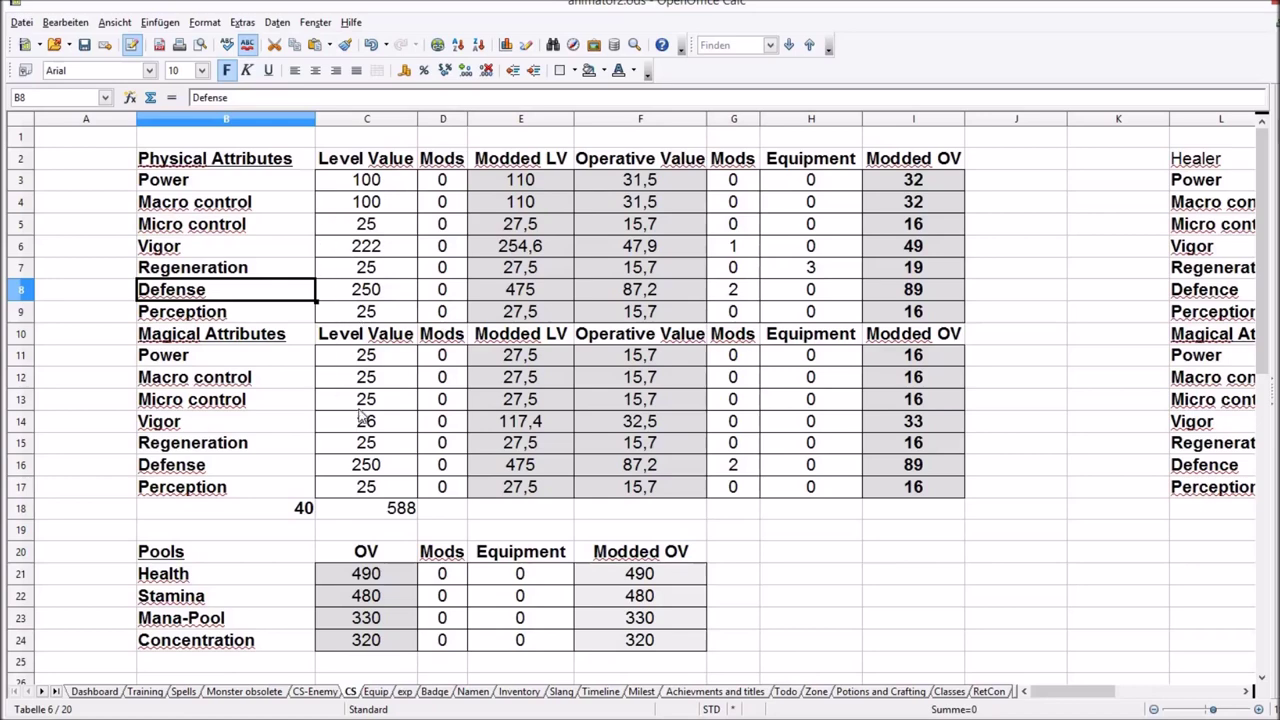
key(Right)
key(Down)
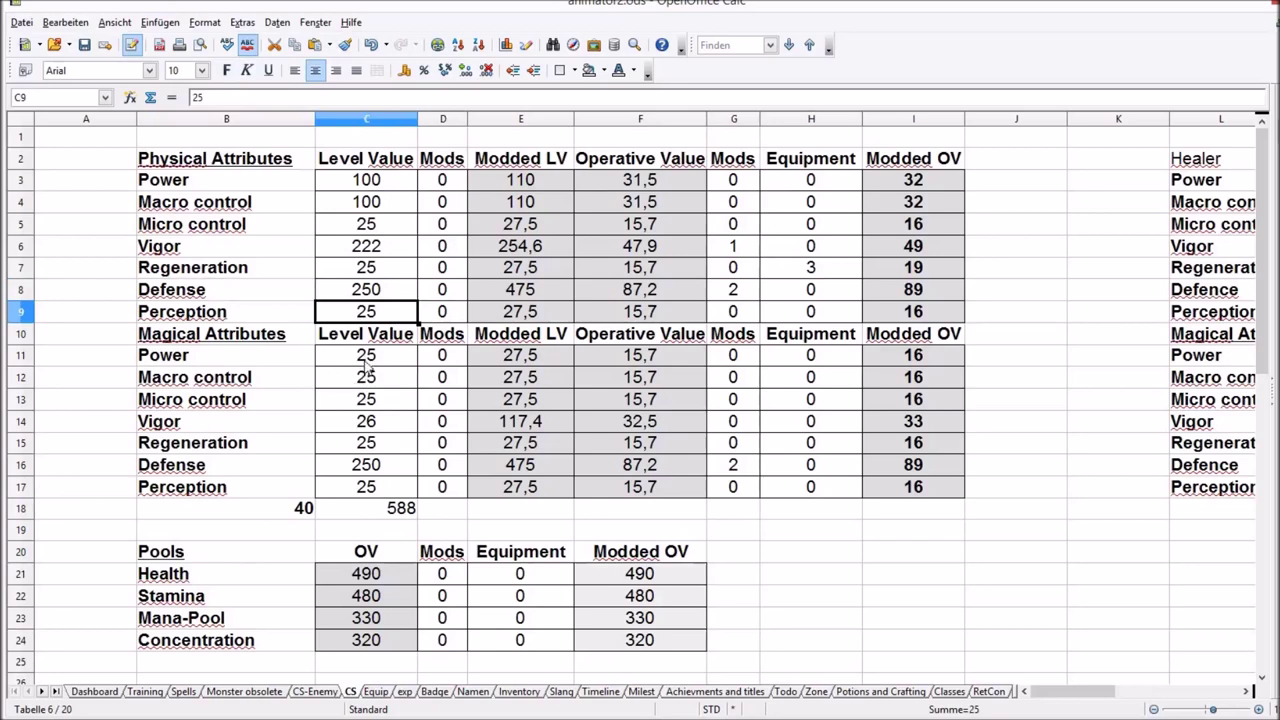
Go through the magical attributes' level values in C11:C17, comparing the magical Defense with the physical Defense
key(Down)
key(Down)
key(Down)
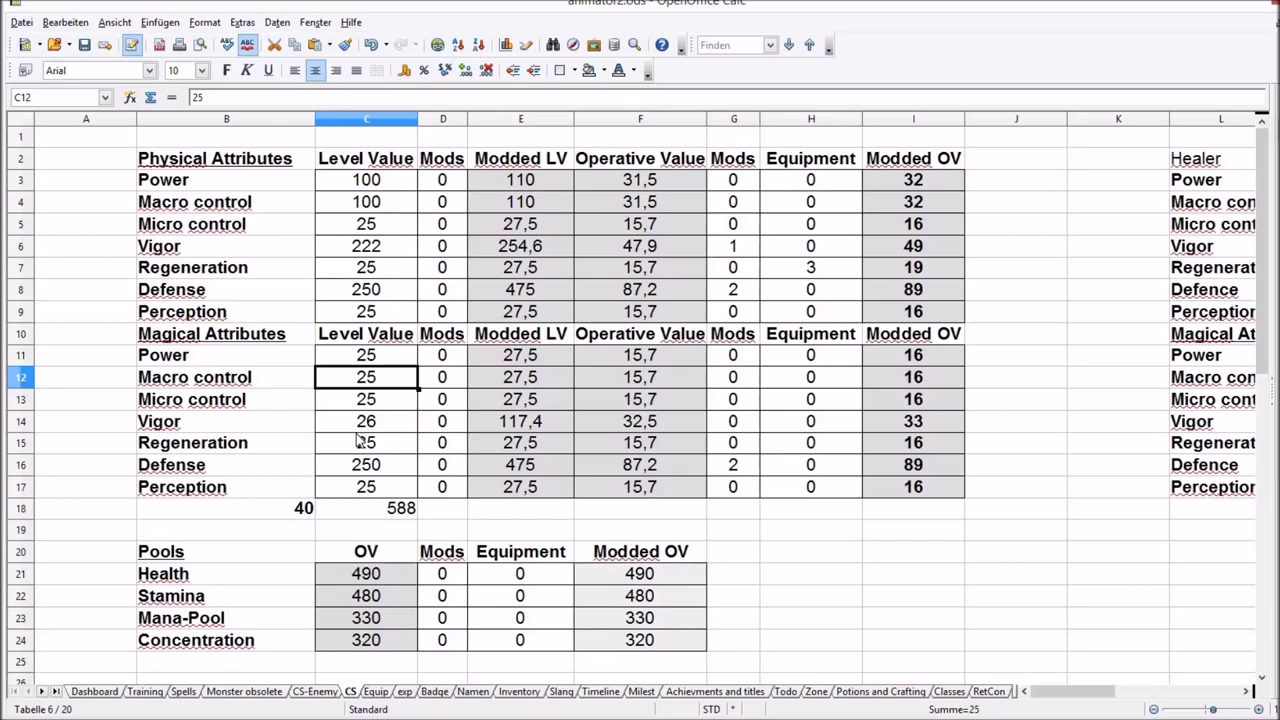
click(285, 399)
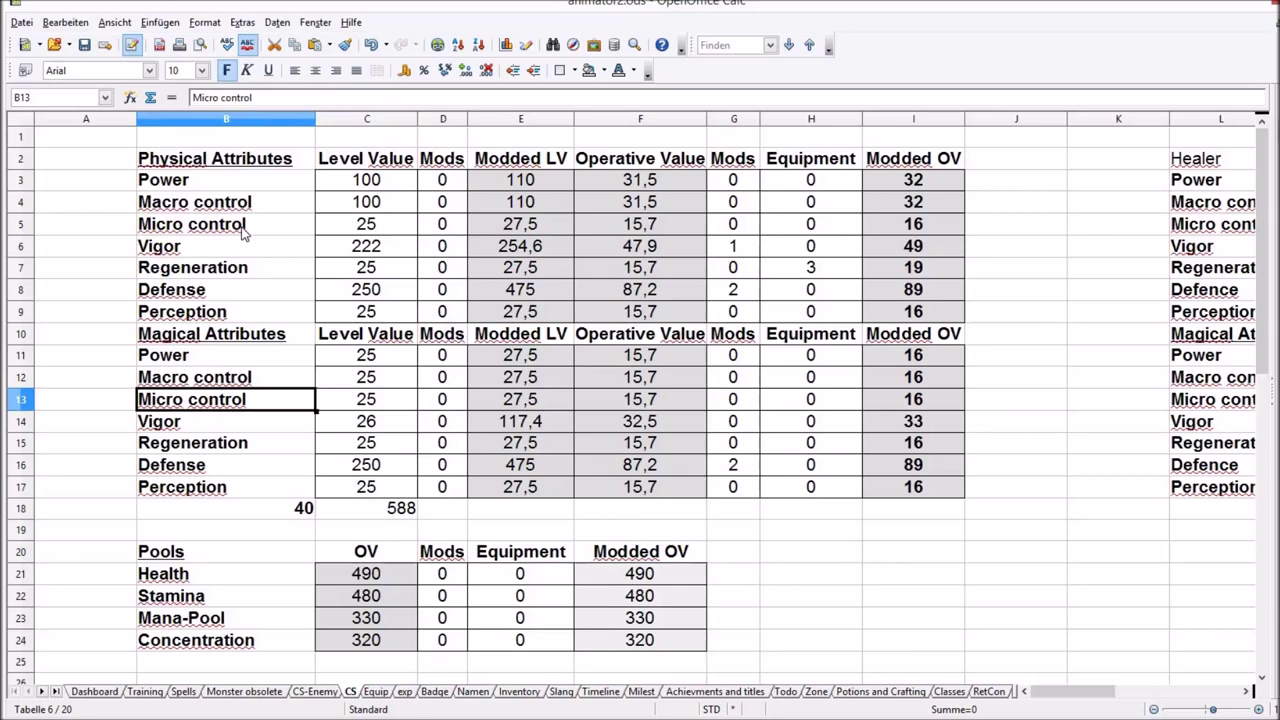
click(348, 403)
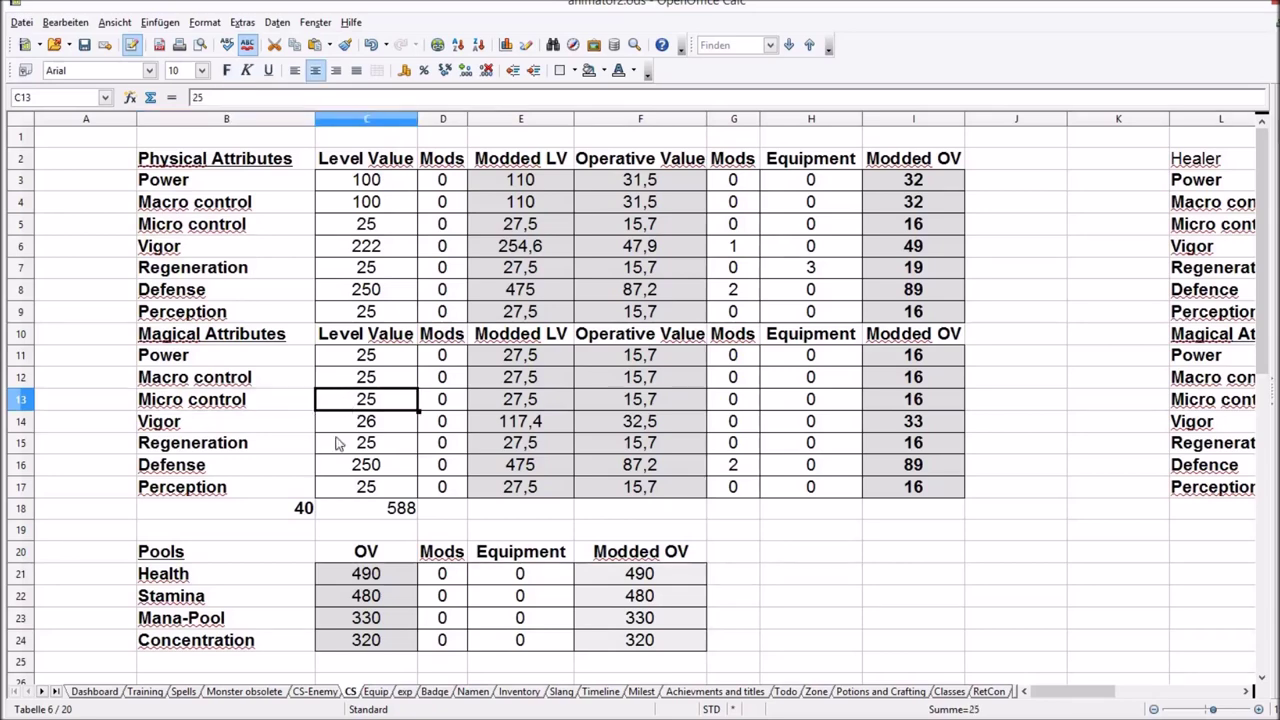
click(280, 429)
click(350, 430)
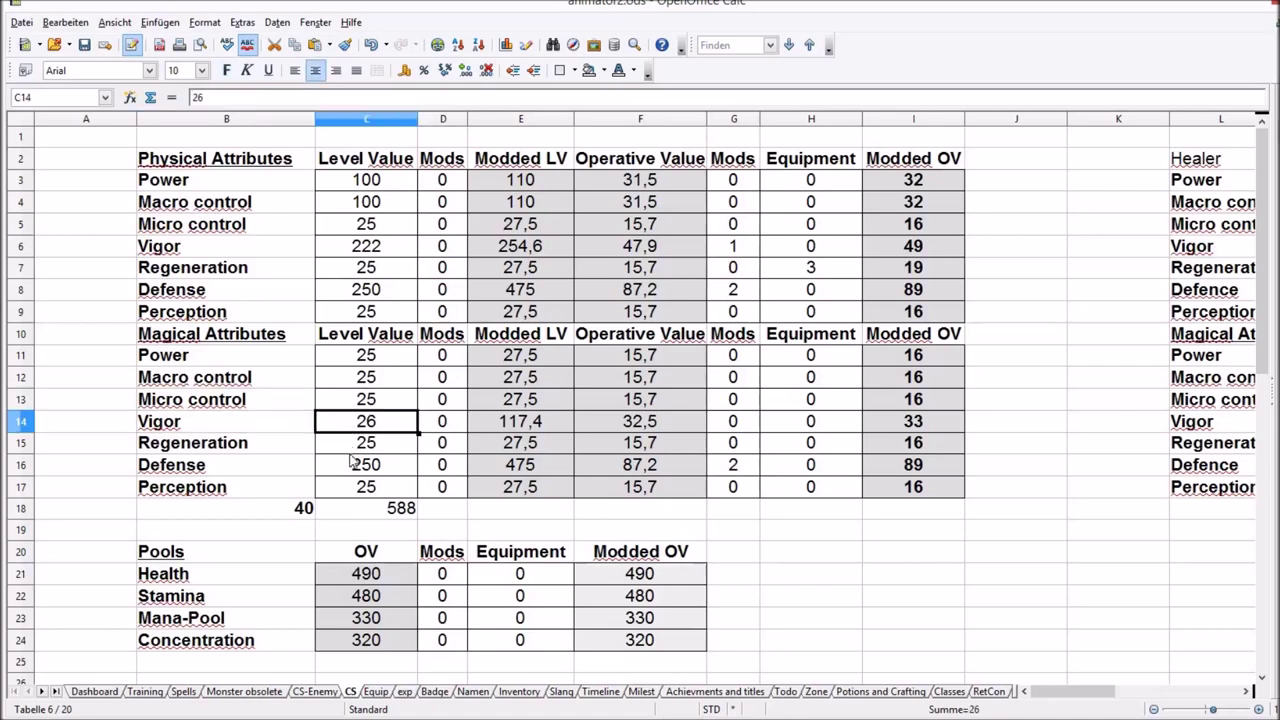
click(353, 451)
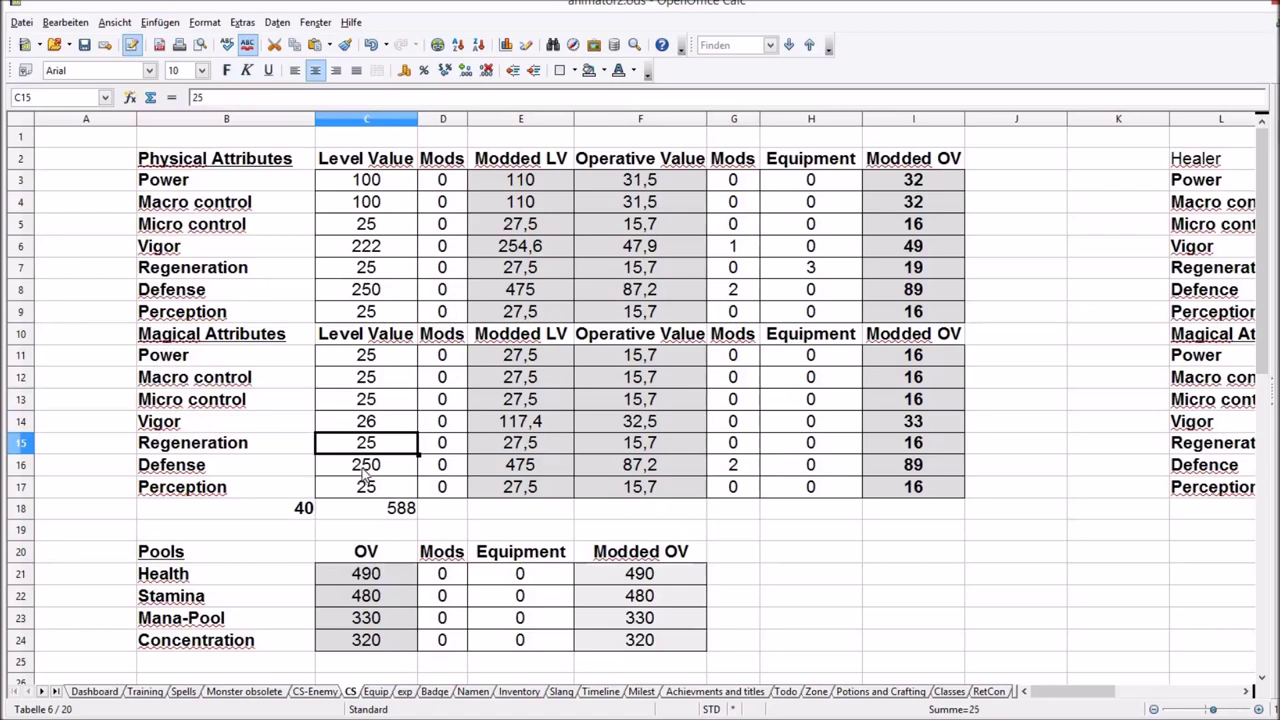
click(362, 467)
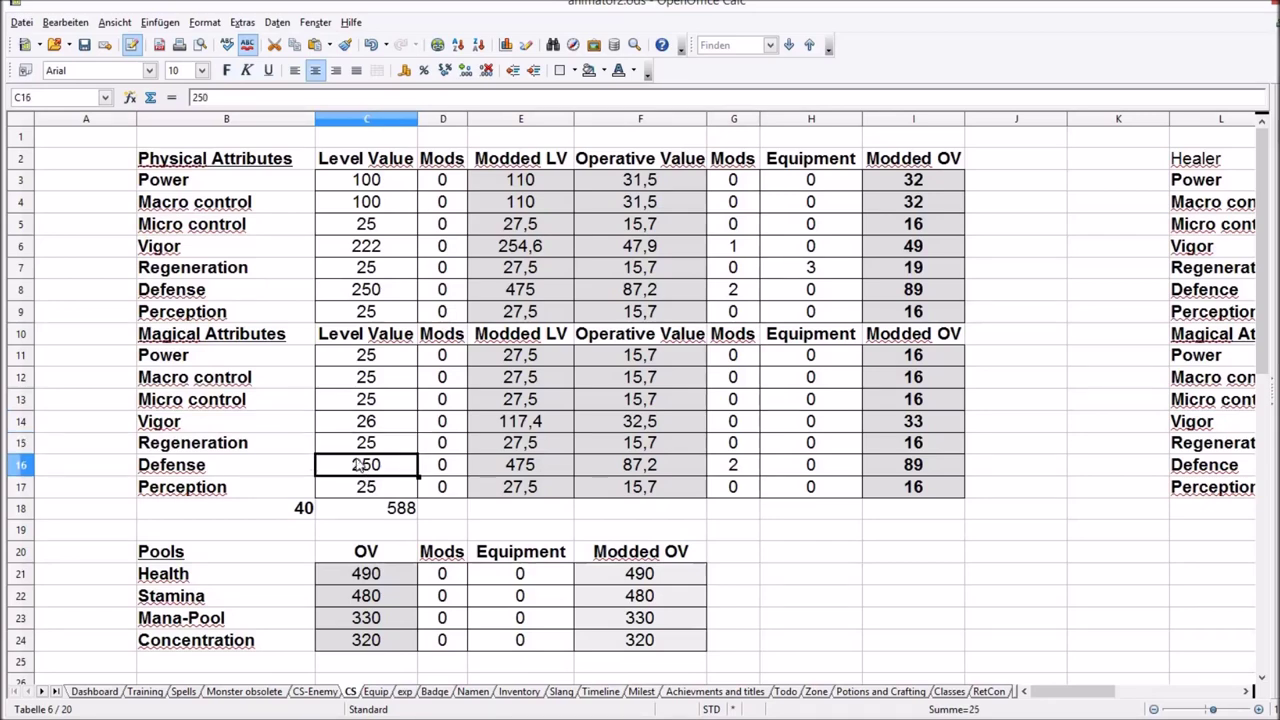
click(243, 465)
click(257, 293)
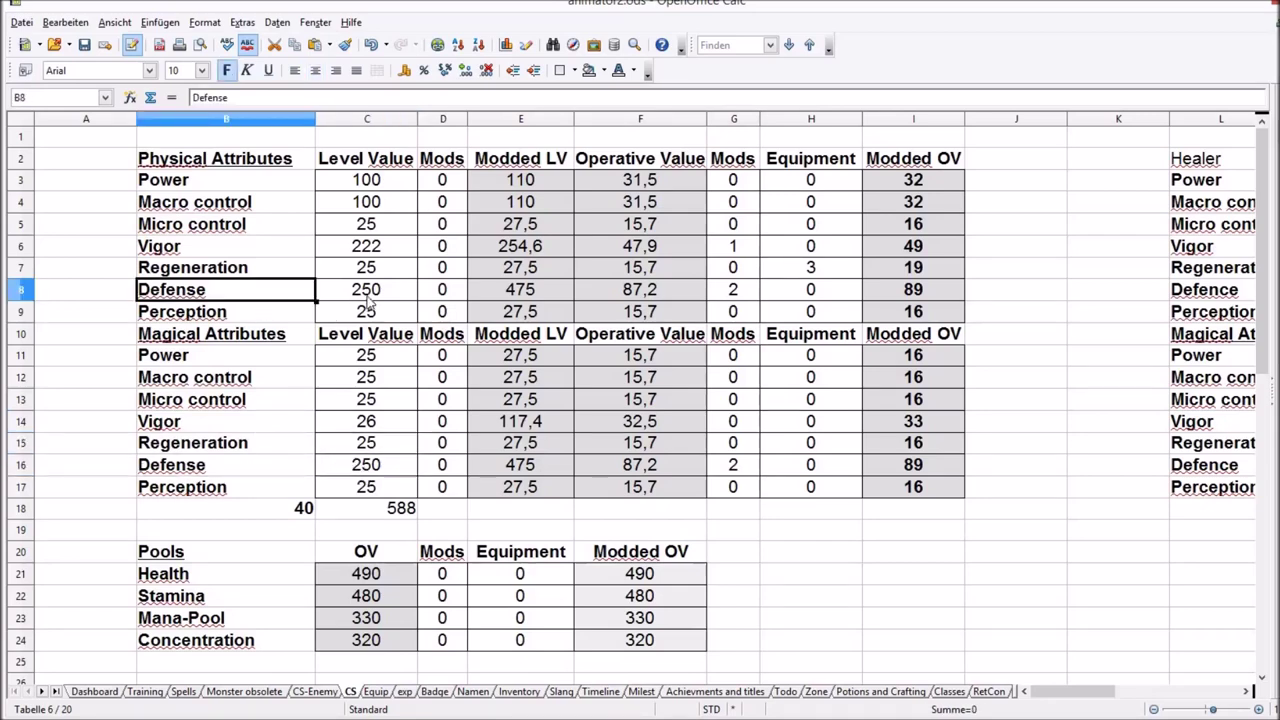
click(366, 298)
click(356, 486)
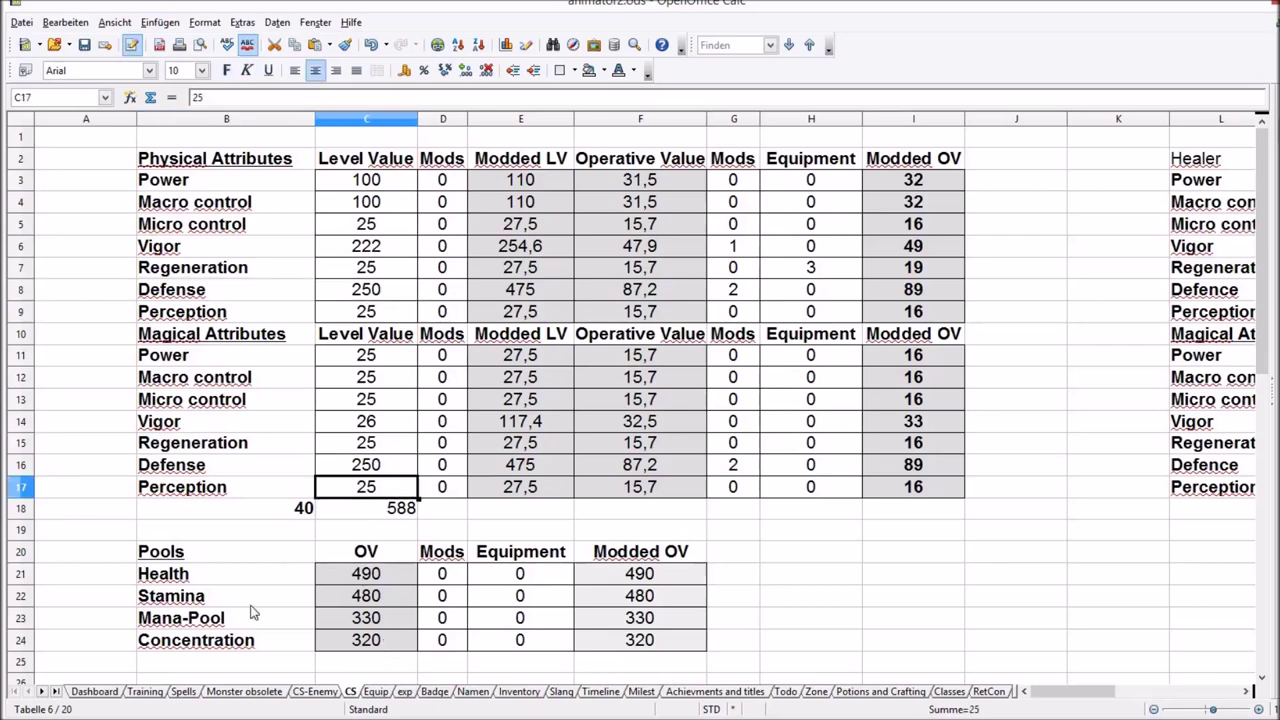
Review the Health, Stamina, Mana-Pool and Concentration pools with their modded operative values in F21:F24
click(272, 574)
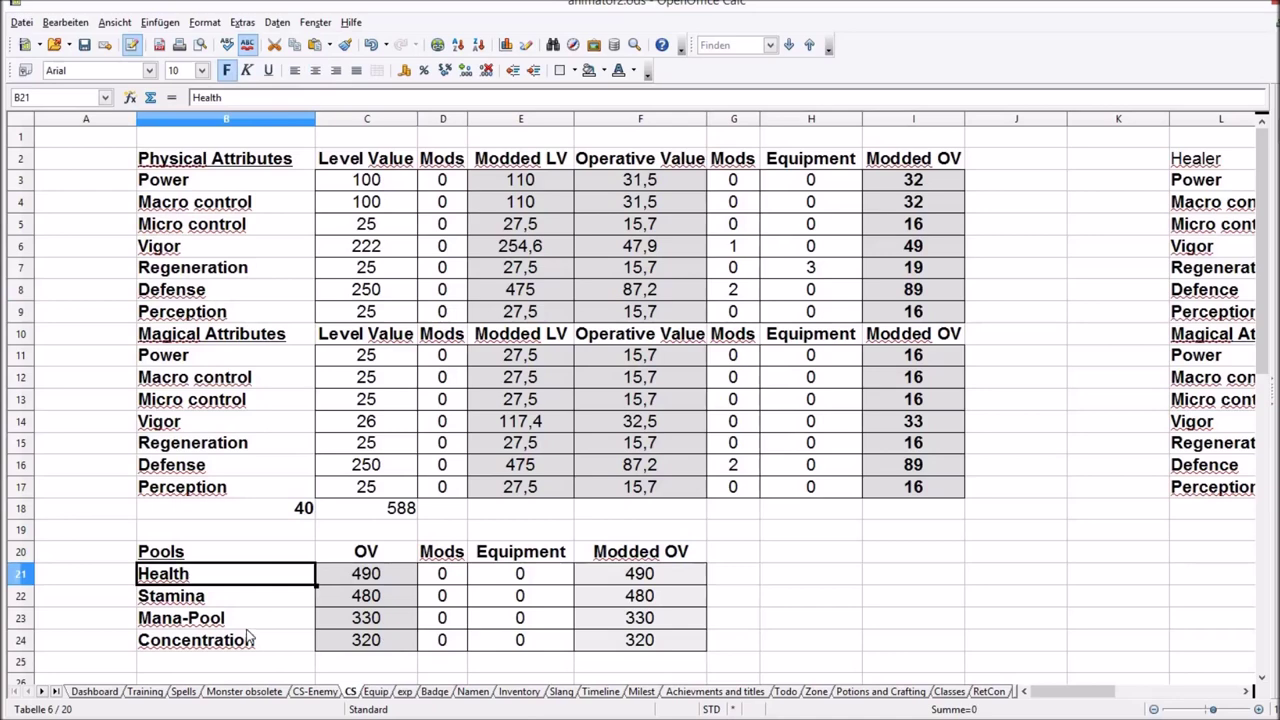
key(Down)
key(Down)
key(Down)
drag(368, 576, 376, 644)
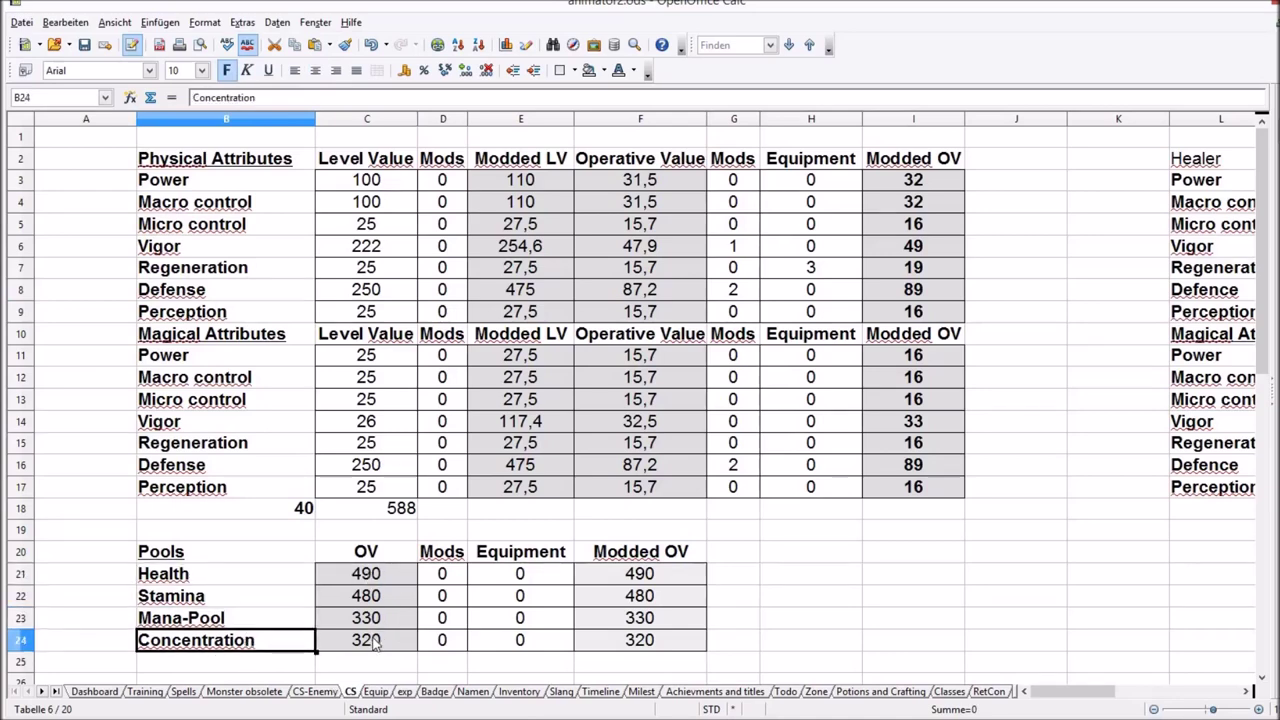
drag(640, 574, 640, 618)
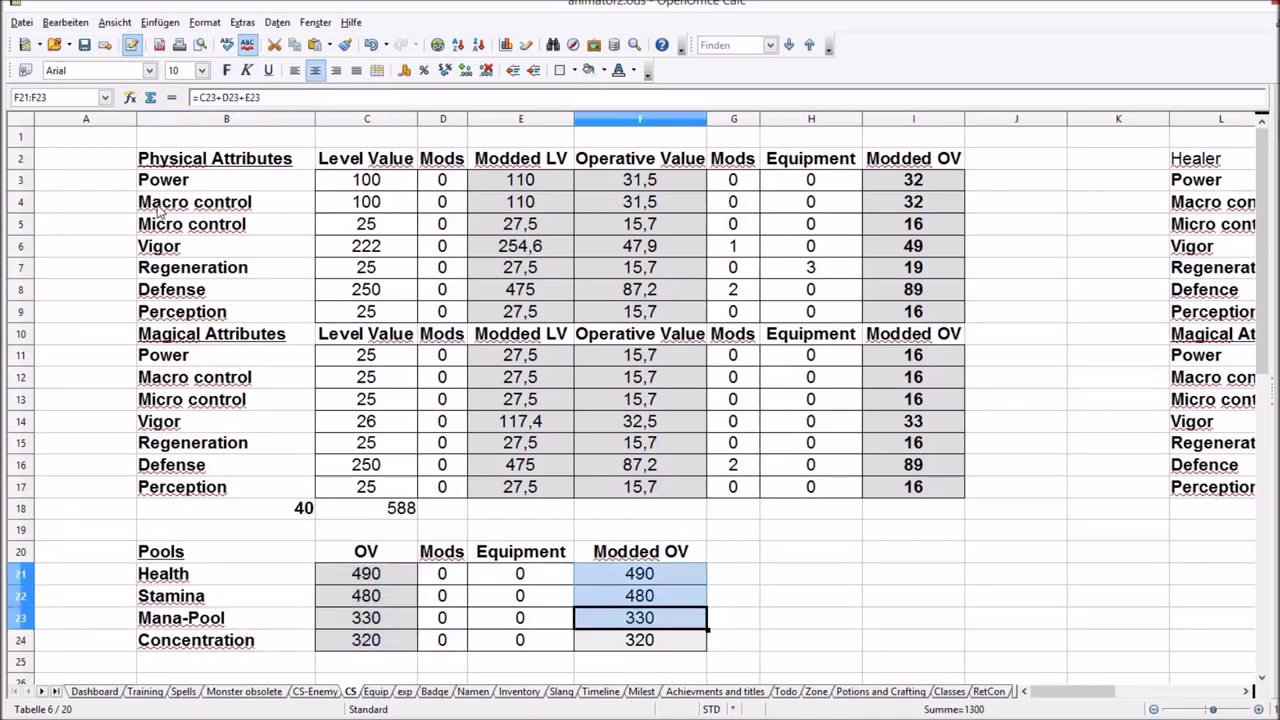
Compare the attributes' level values in C2:C17 with their modded operative values in I2:I17
drag(252, 180, 392, 487)
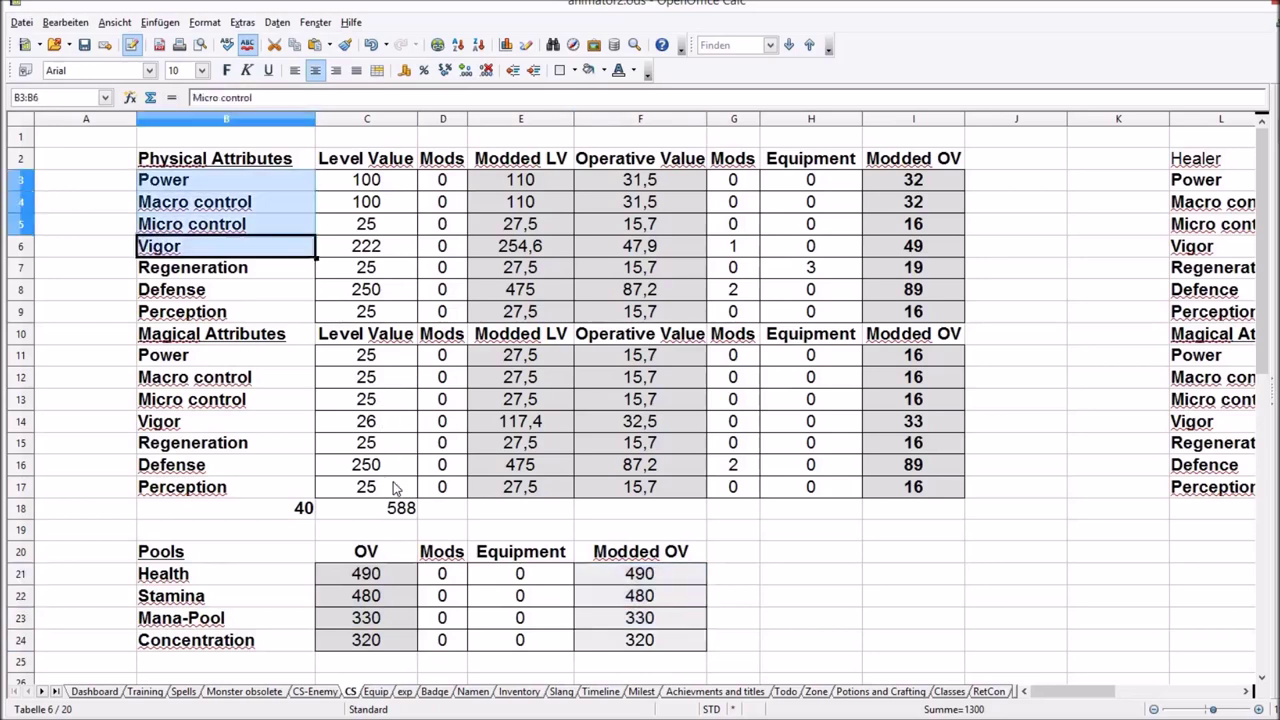
click(1024, 450)
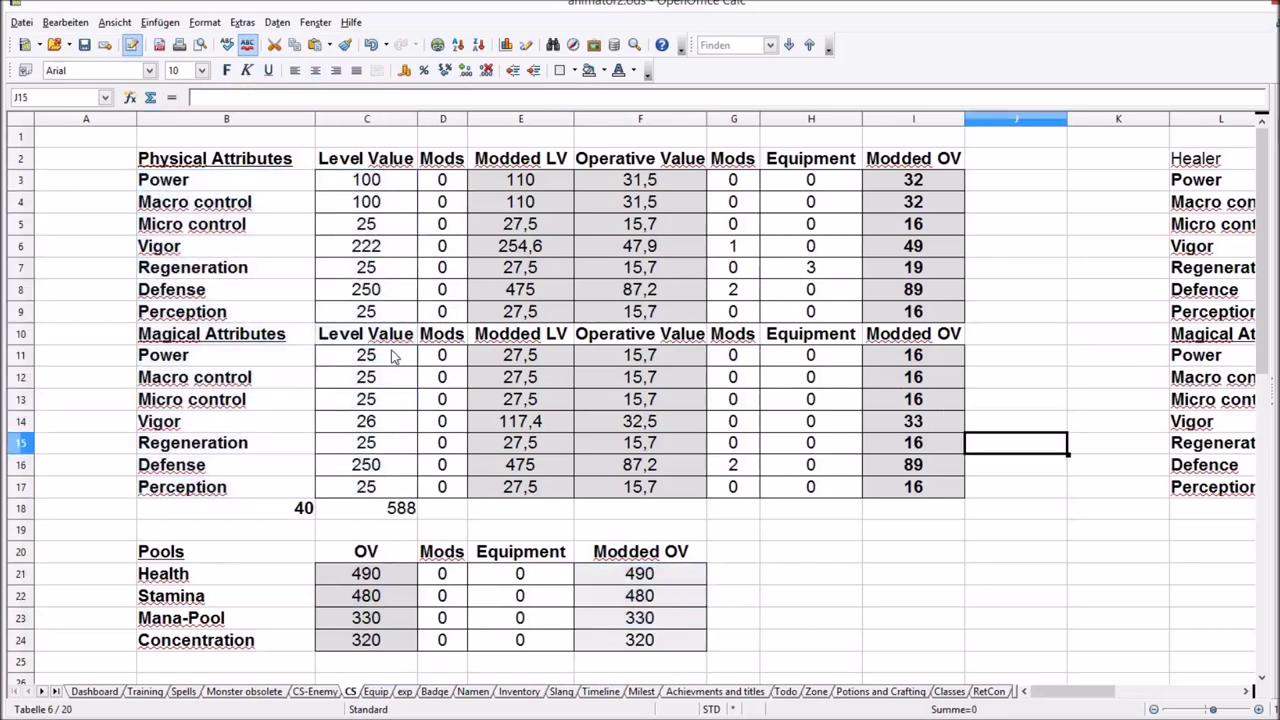
drag(380, 160, 395, 487)
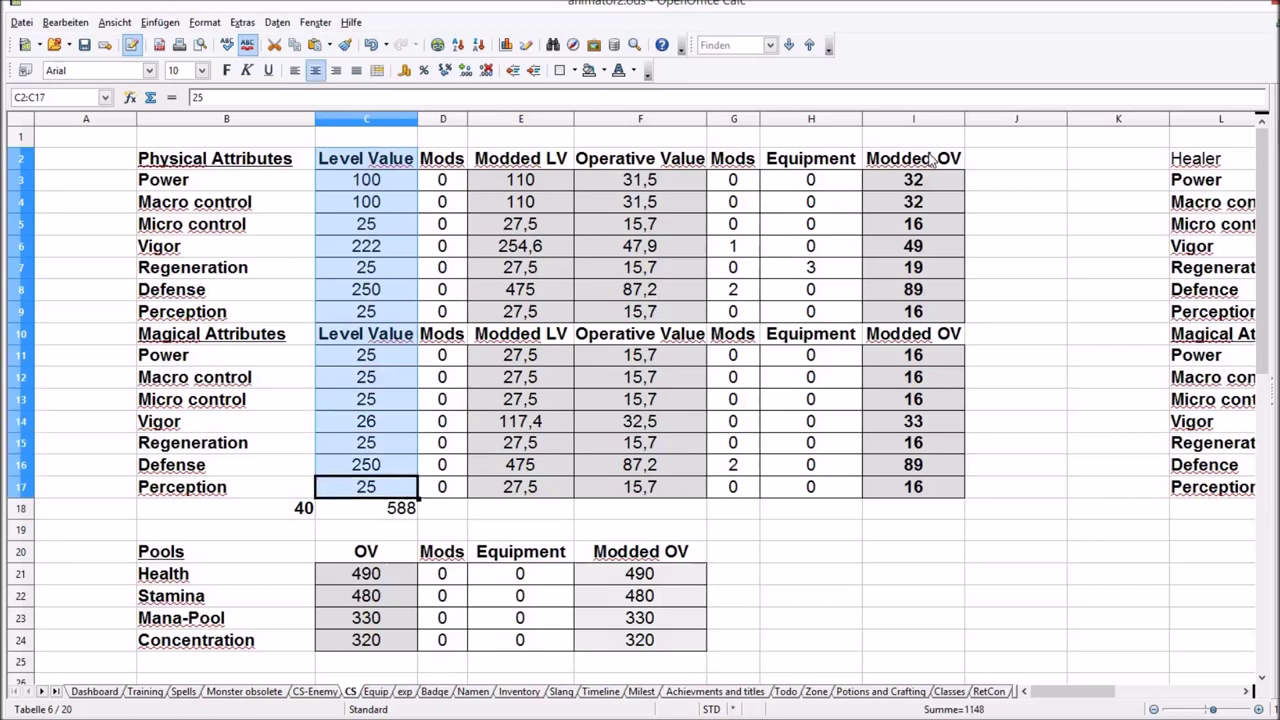
drag(925, 160, 913, 496)
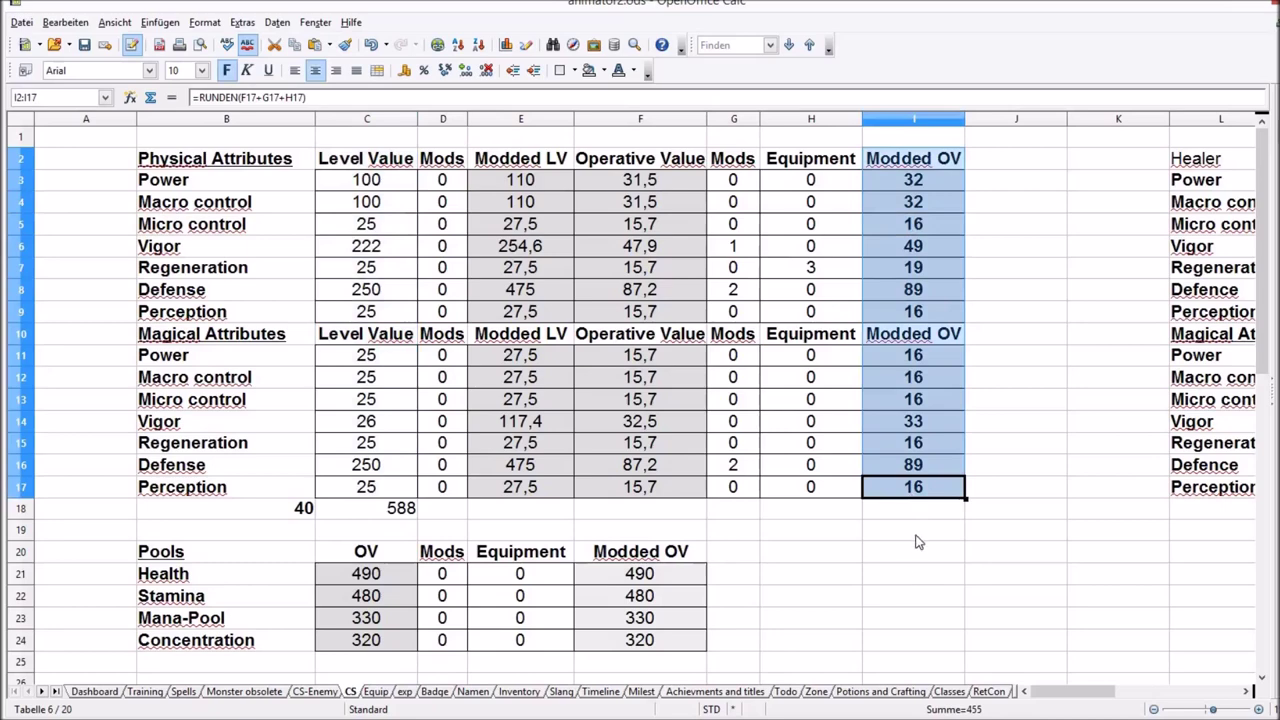
Set the magical Power level value in C11 to 10 and the magical Micro control level value in C13 to 100
click(389, 358)
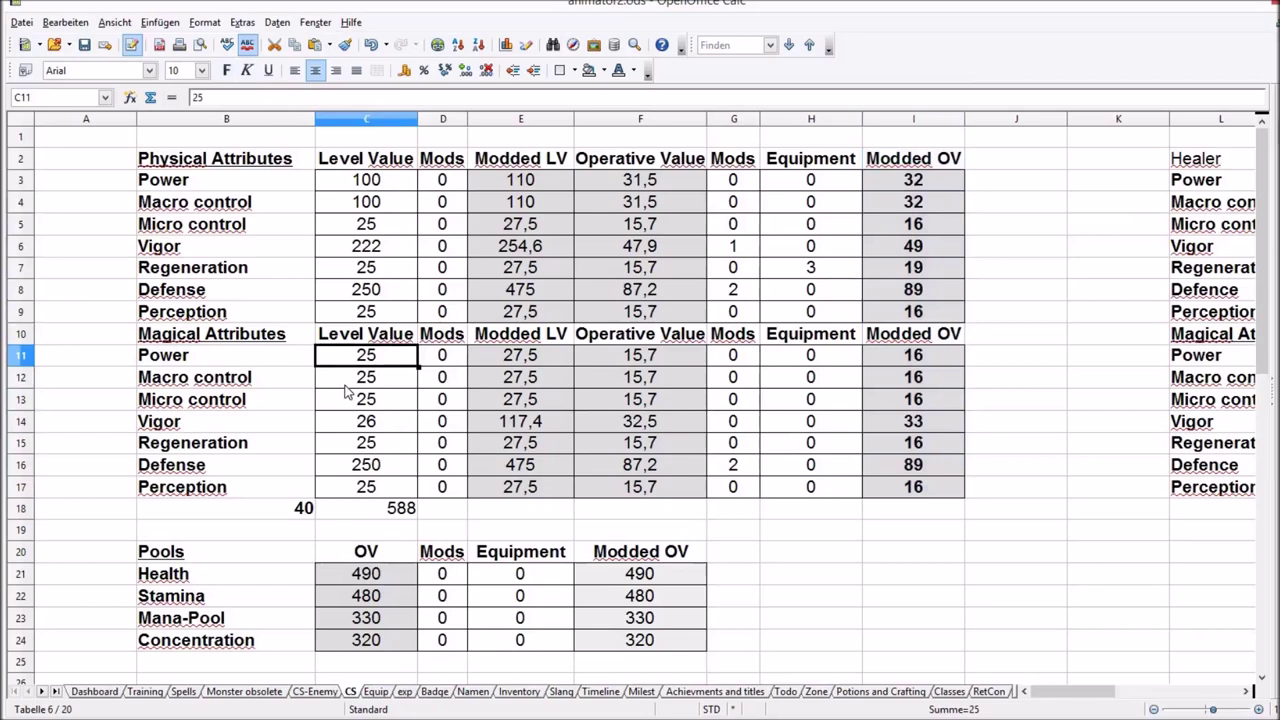
text(18)
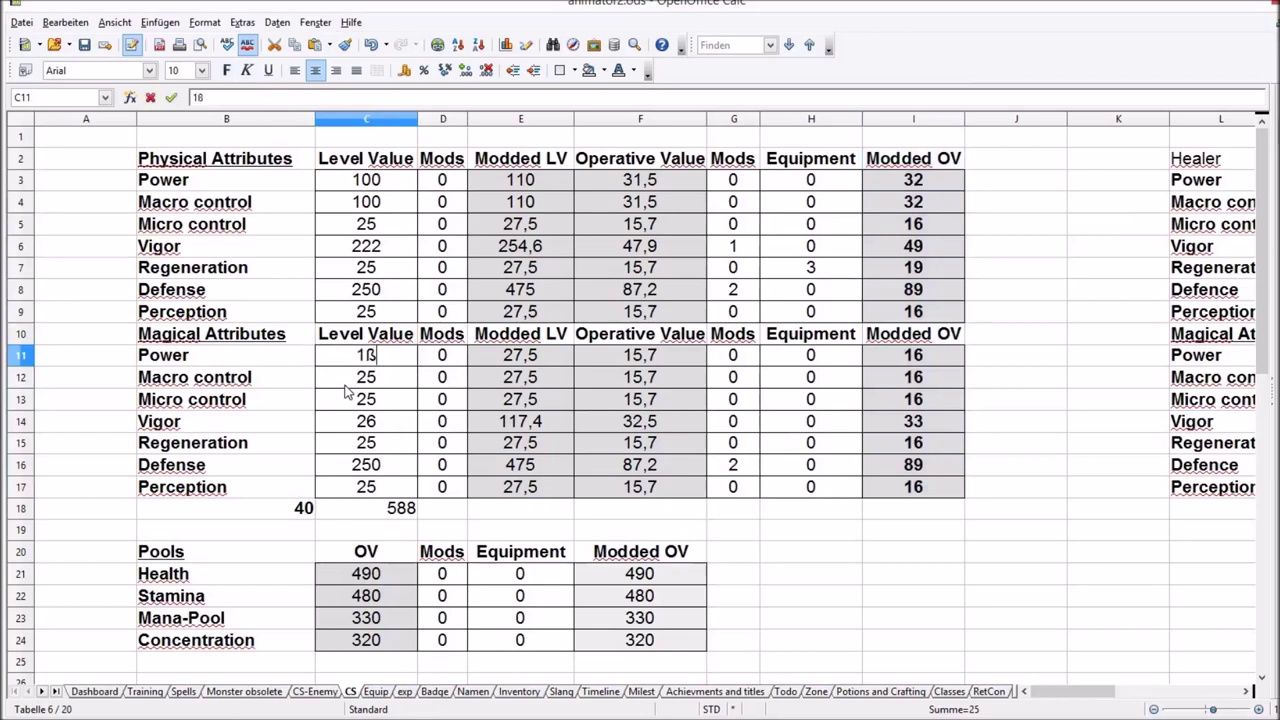
key(BackSpace)
text(0)
key(Return)
key(Down)
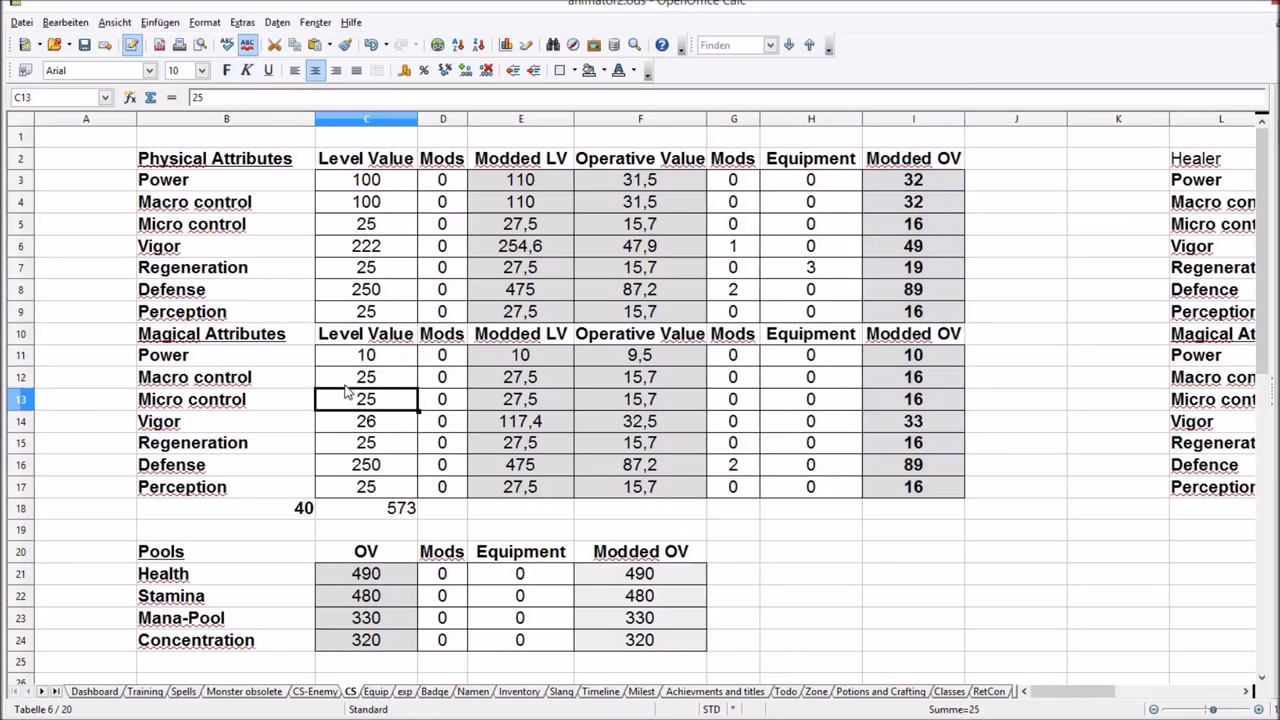
text(100)
key(Return)
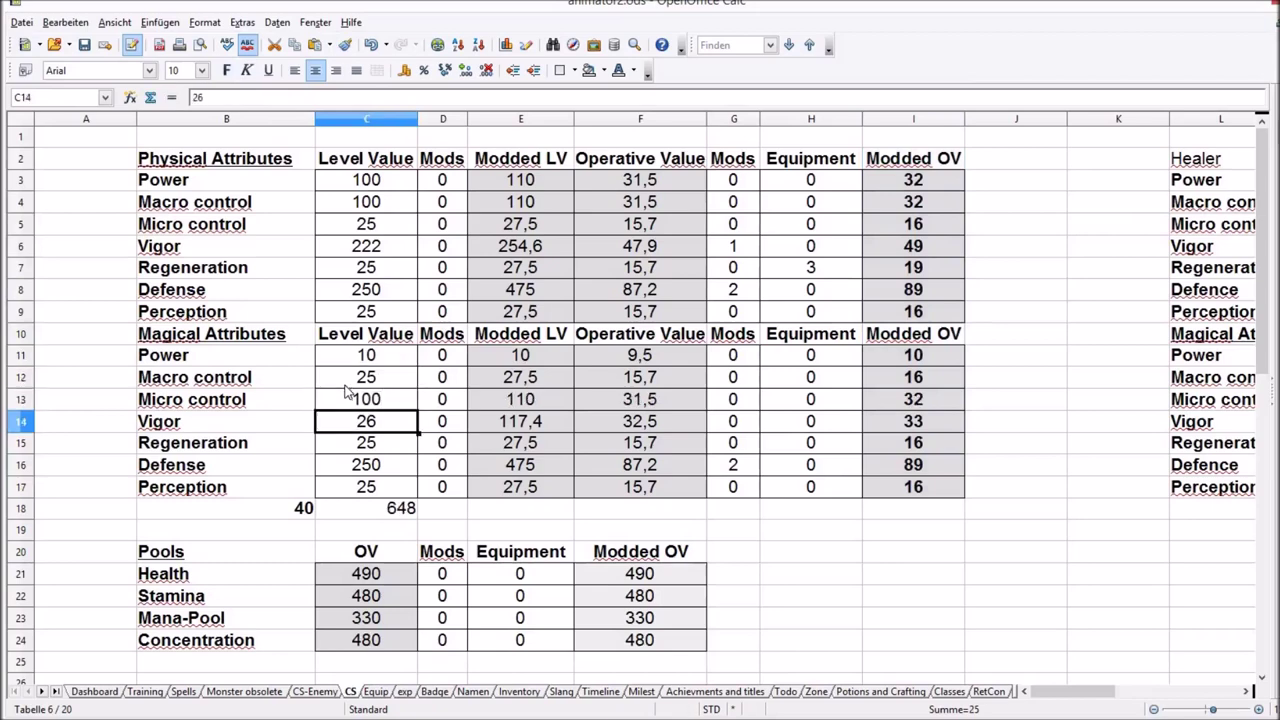
Compare the level values of magical Power, Macro control and Micro control in C11:C13 with their modded operative values in I11:I13
key(Up)
key(Up)
key(Up)
key(Down)
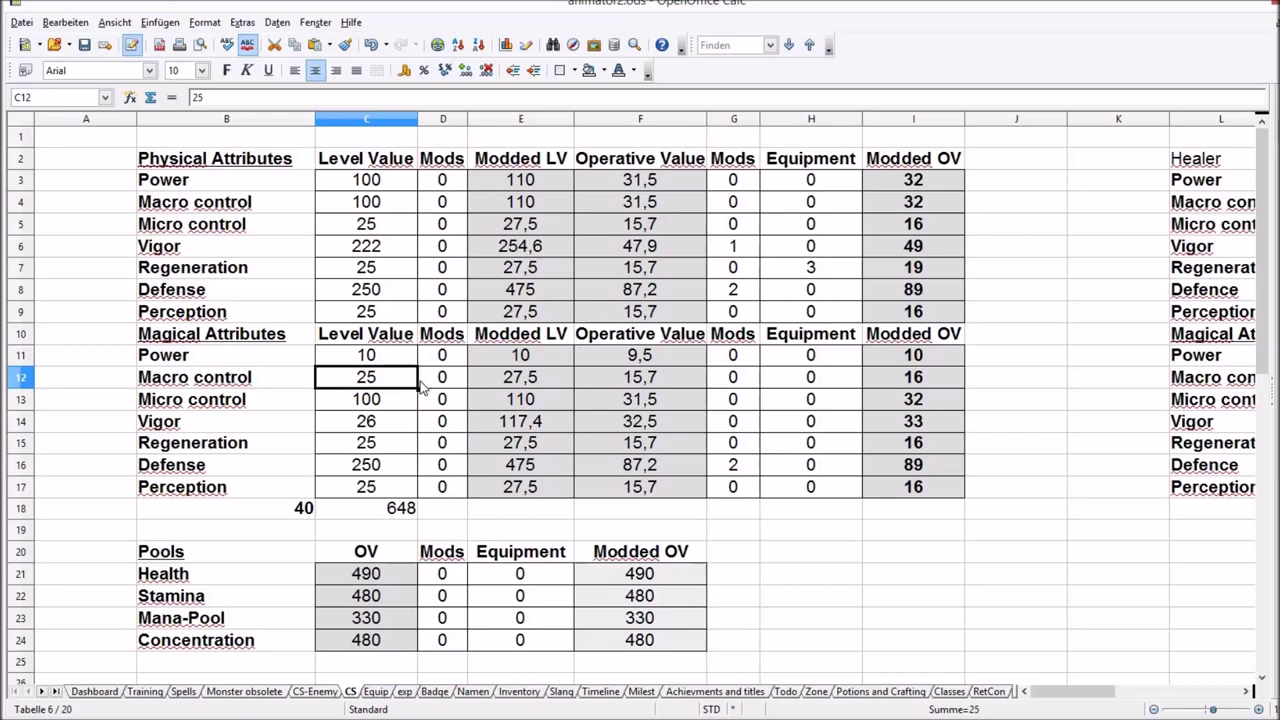
key(Up)
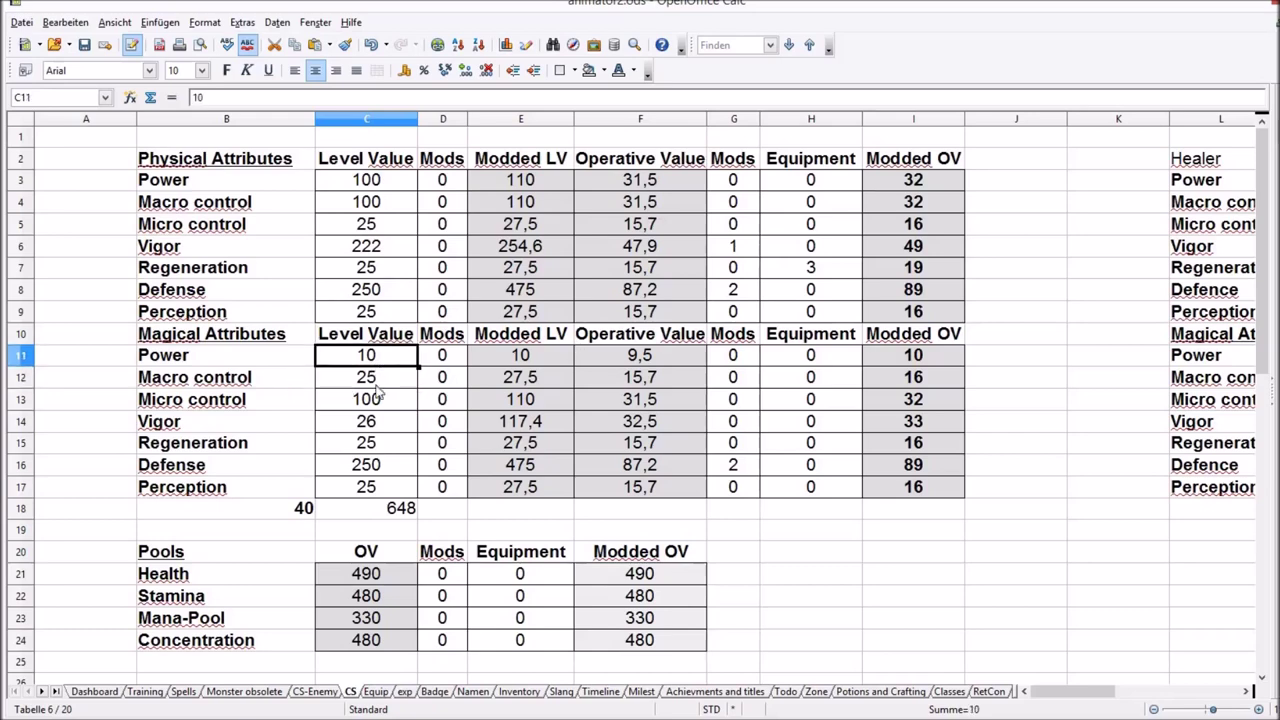
key(Down)
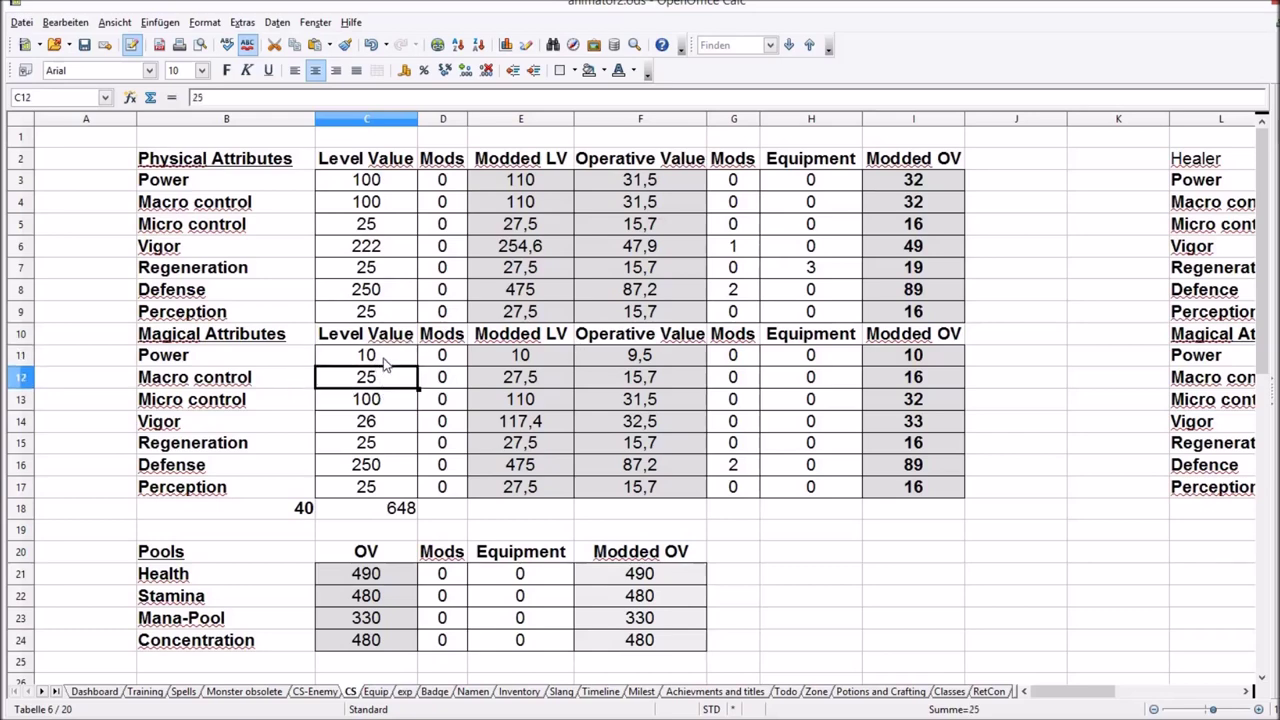
key(Up)
drag(950, 358, 956, 379)
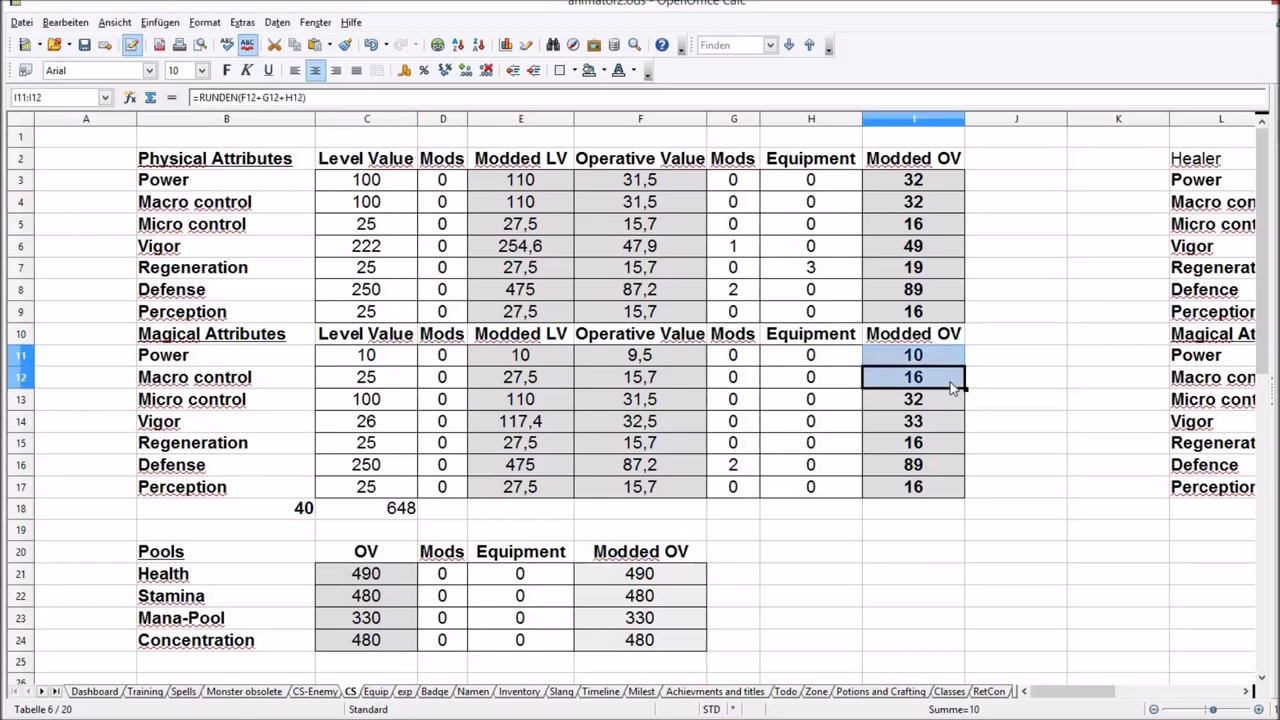
drag(365, 378, 375, 410)
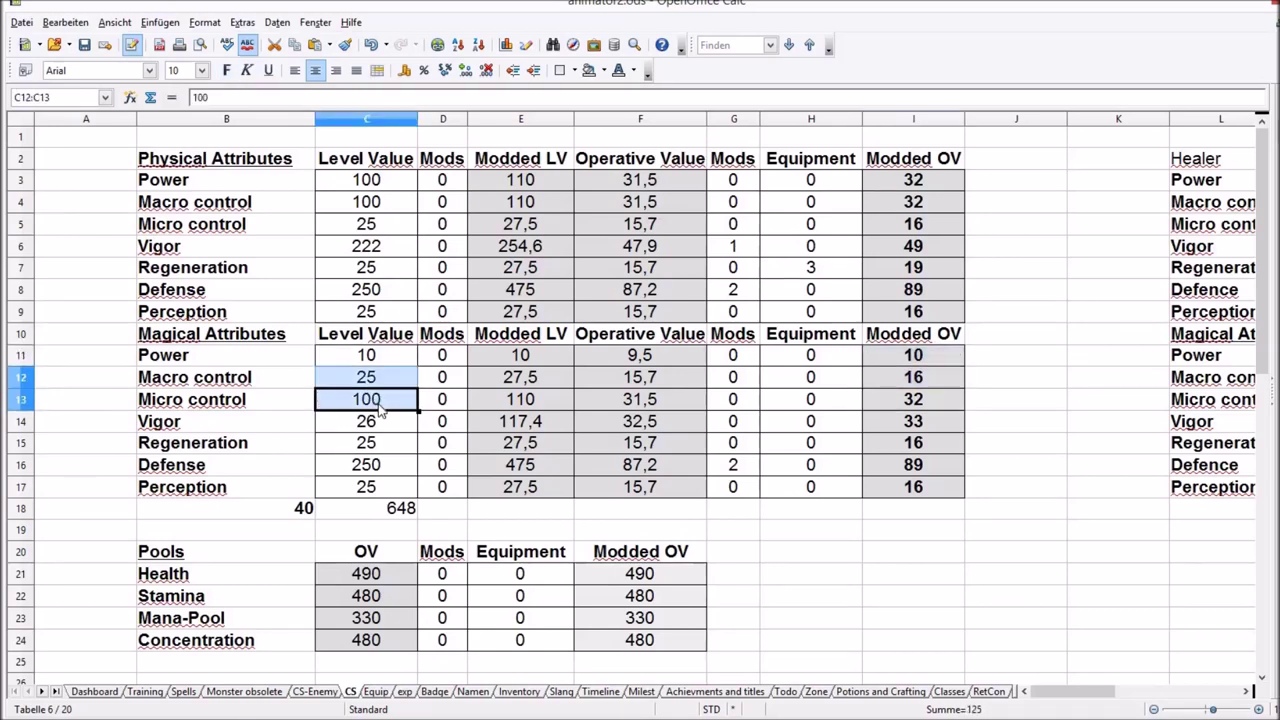
click(384, 392)
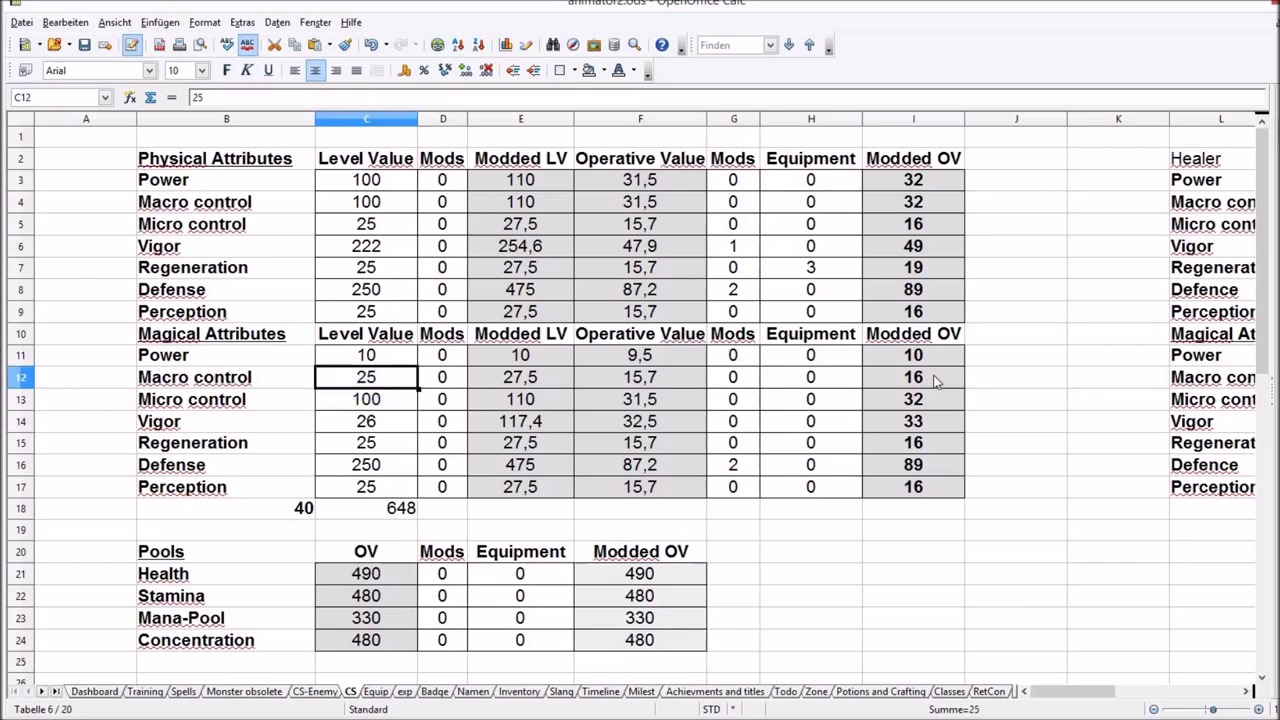
drag(934, 376, 937, 398)
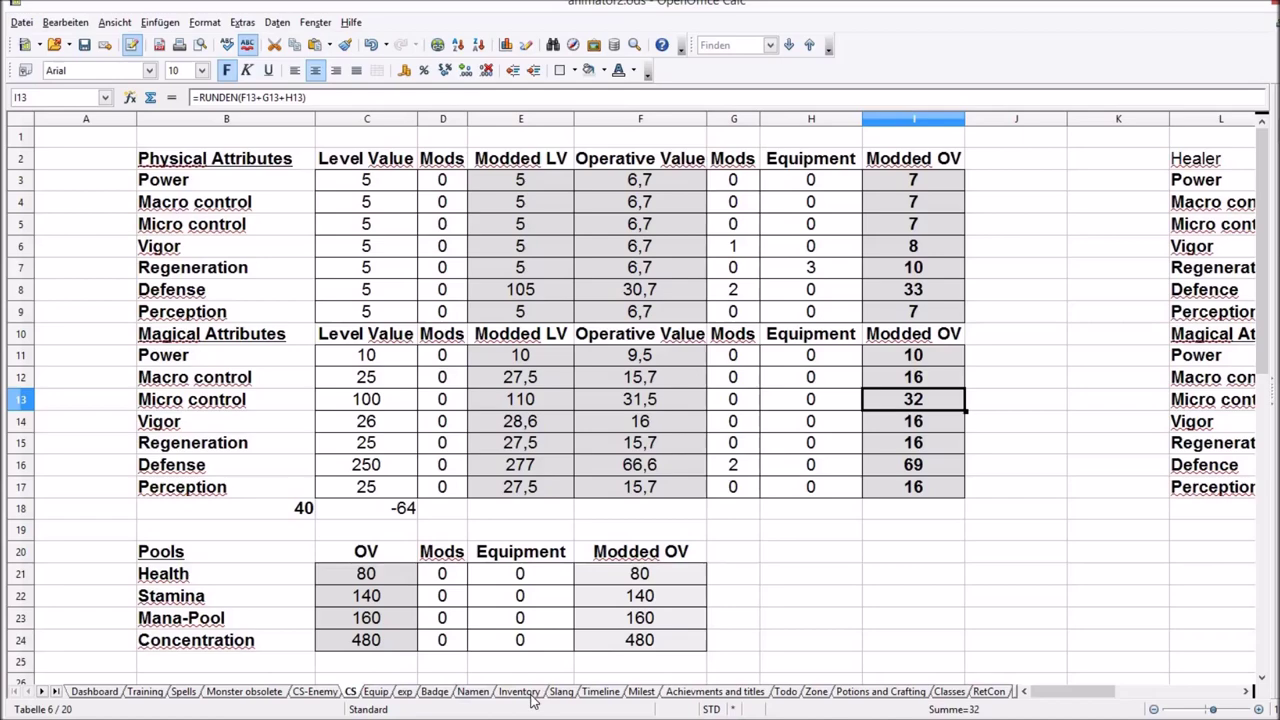
Find the Milestones table on the Milest sheet and select the level 50 milestone in B35
click(521, 692)
click(600, 692)
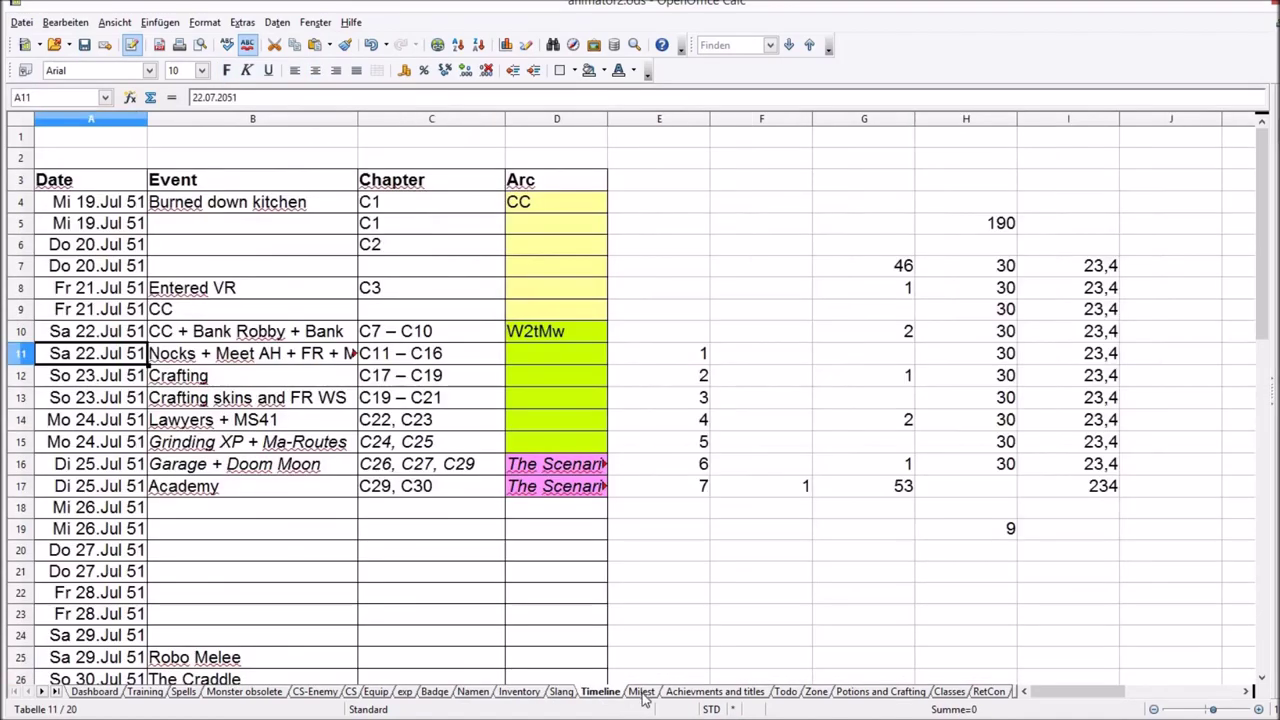
click(641, 692)
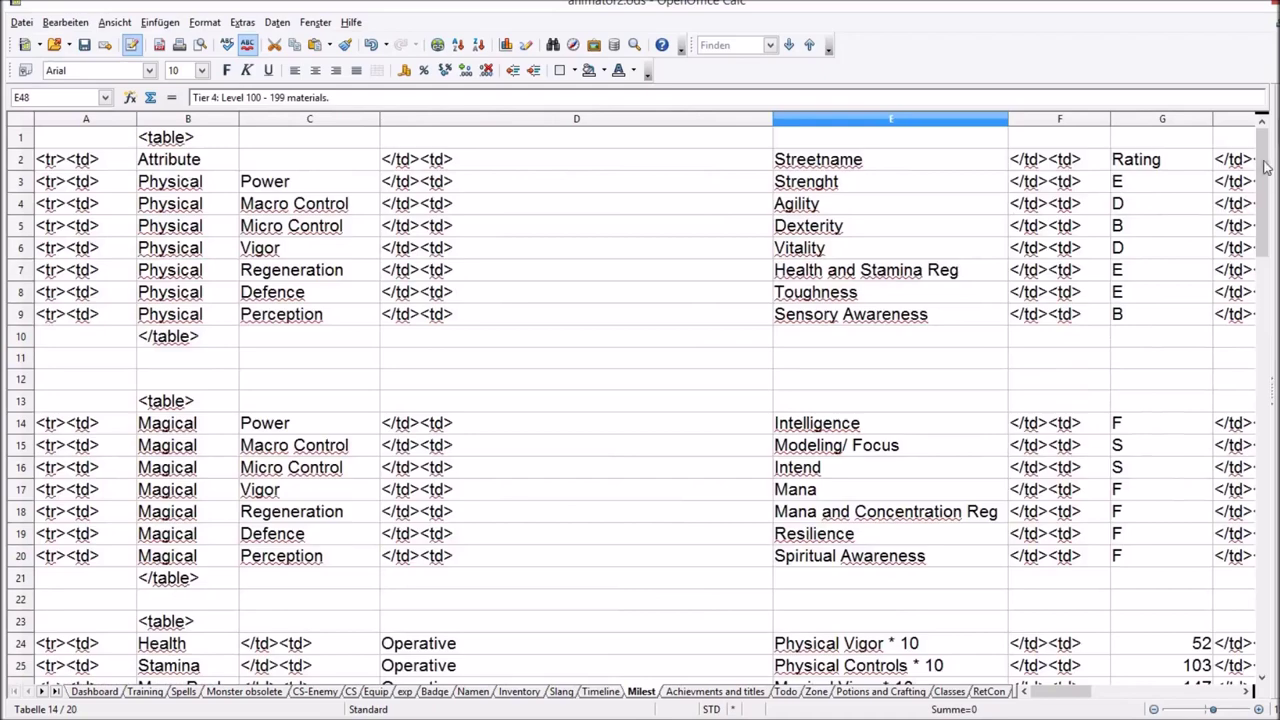
mouse_move(1258, 283)
mouse_down()
mouse_move(1258, 370)
mouse_move(1258, 262)
mouse_up()
click(228, 467)
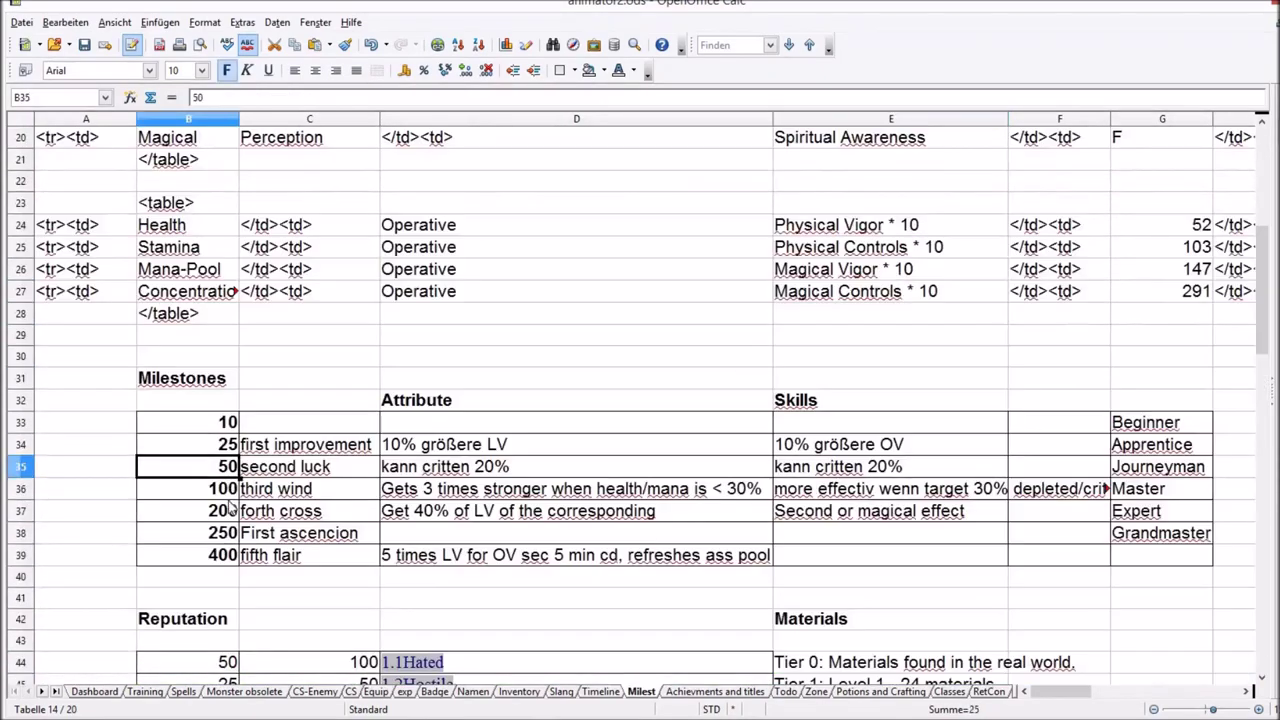
Go through the level 100, 200 and 250 milestones in B36:B38 and examine the metal factor table further down the Milest sheet
click(231, 510)
click(229, 489)
click(229, 512)
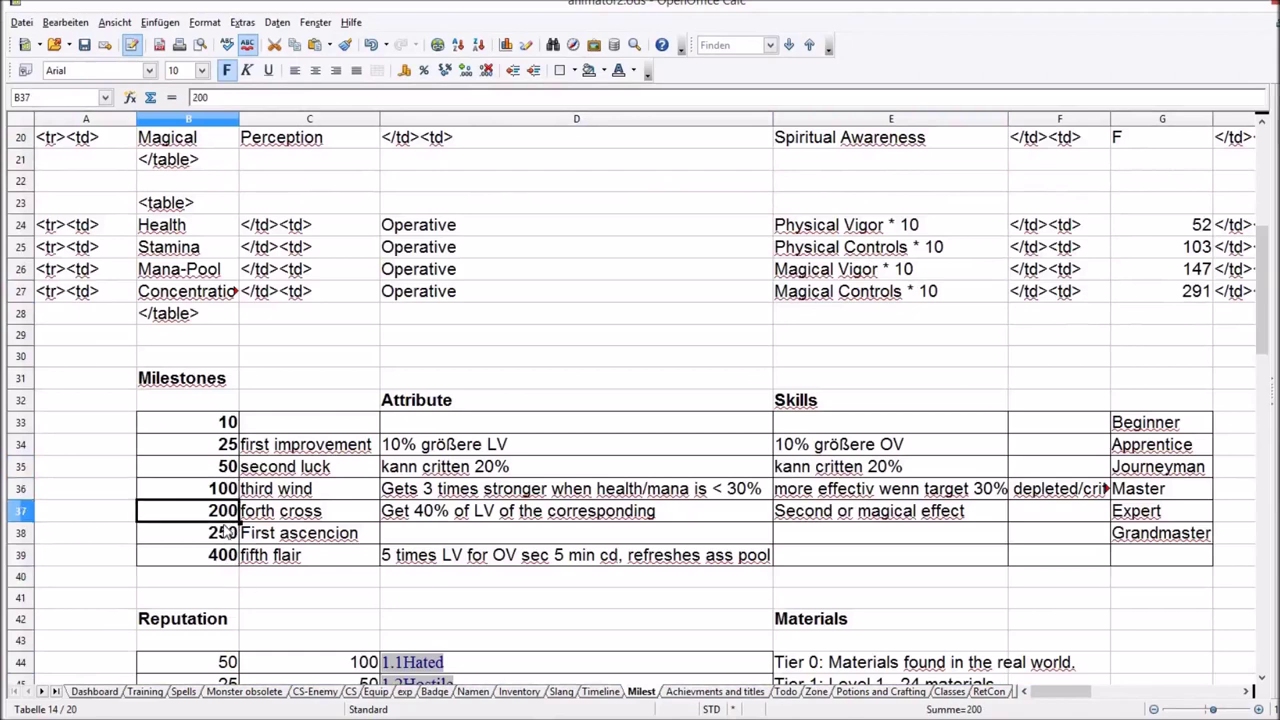
key(Down)
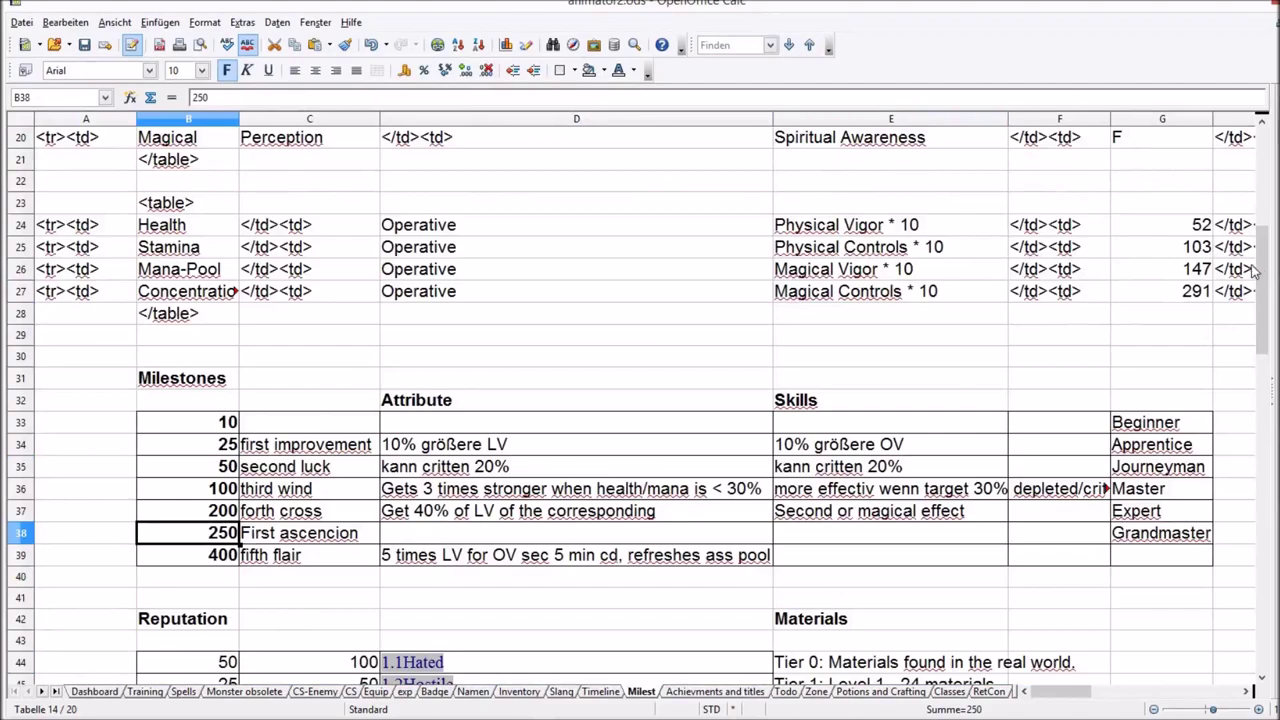
drag(1262, 272, 1266, 500)
drag(1060, 691, 1086, 692)
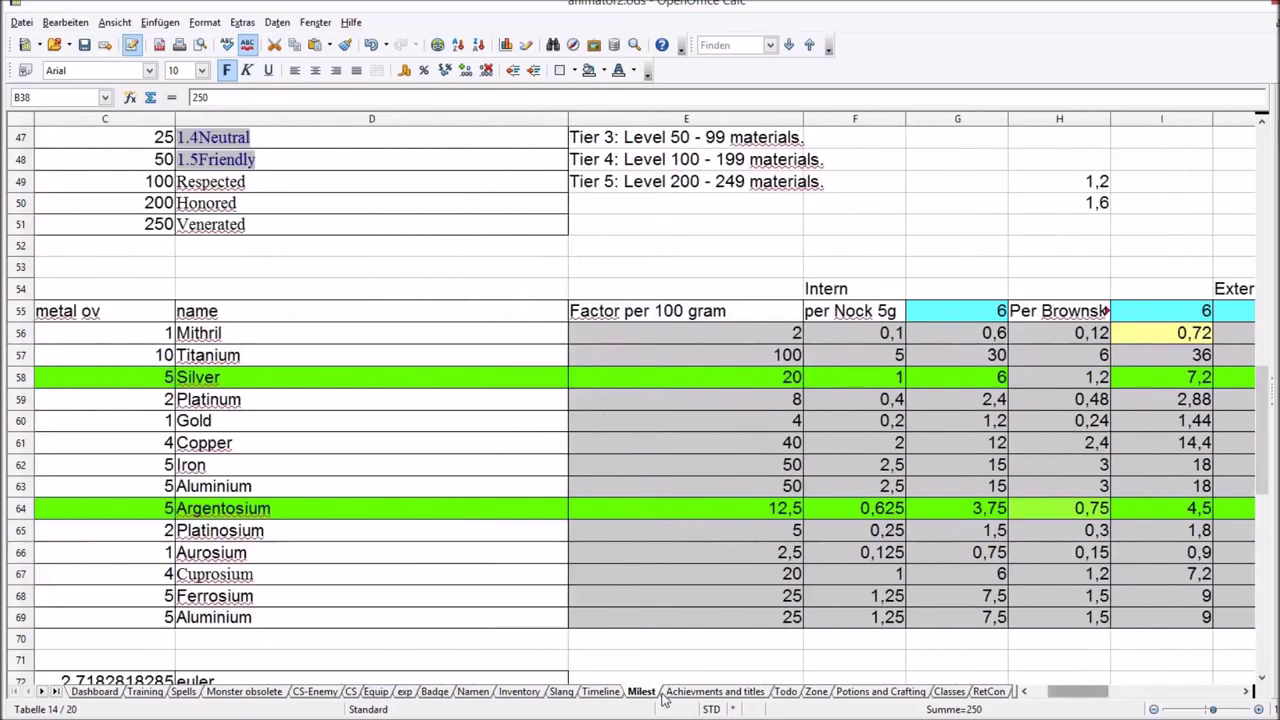
Look through the Achievments and titles, Todo and Zone sheets, highlighting the Yellow zone's rules in B53:C73
click(691, 691)
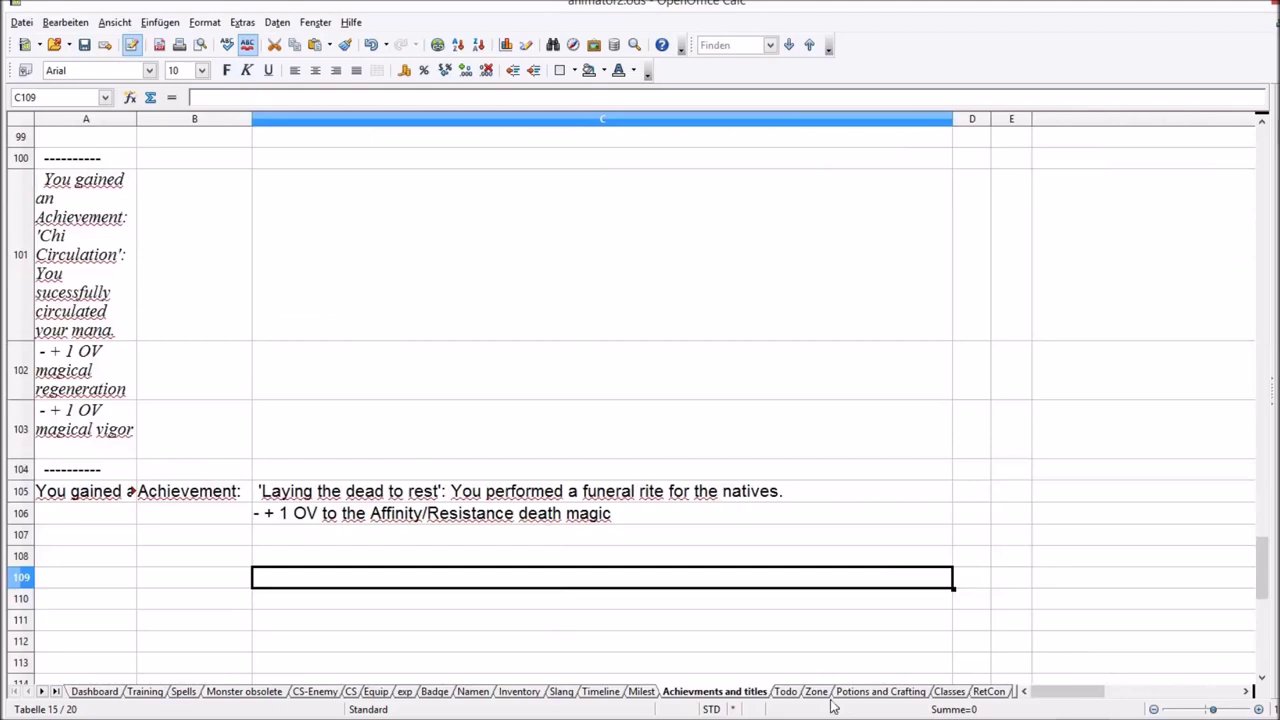
click(786, 691)
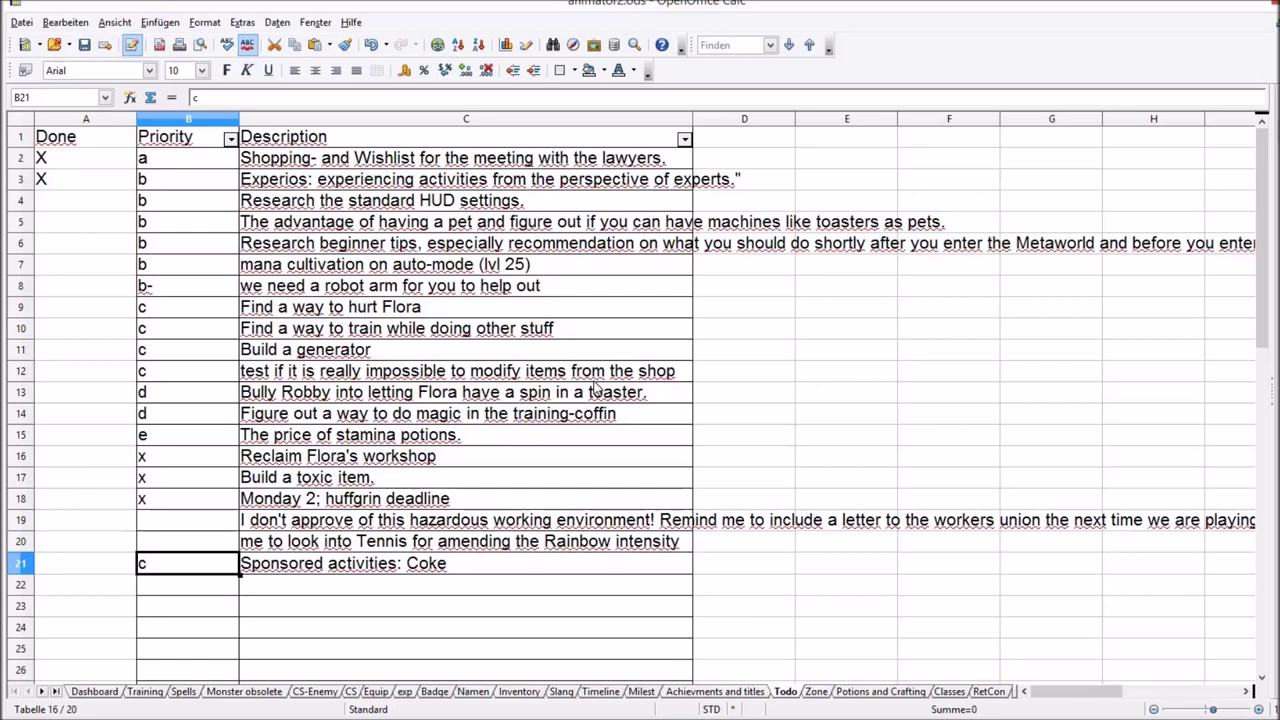
click(817, 692)
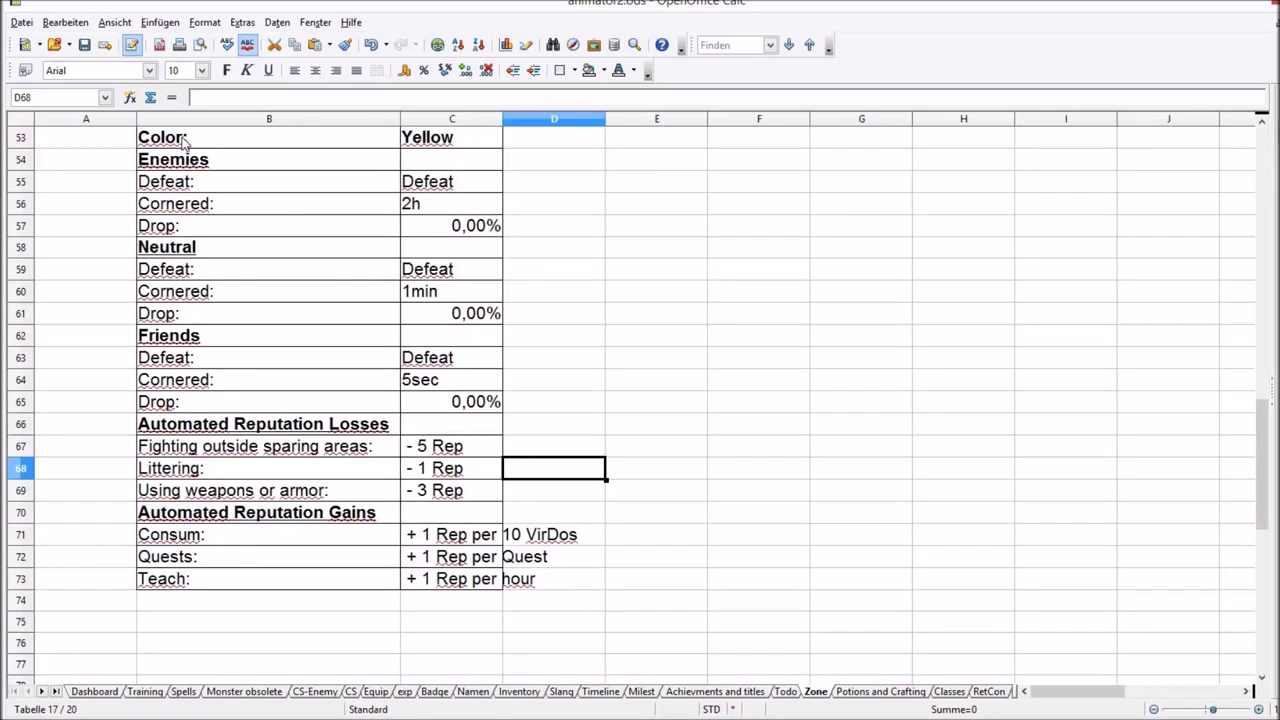
drag(183, 143, 460, 579)
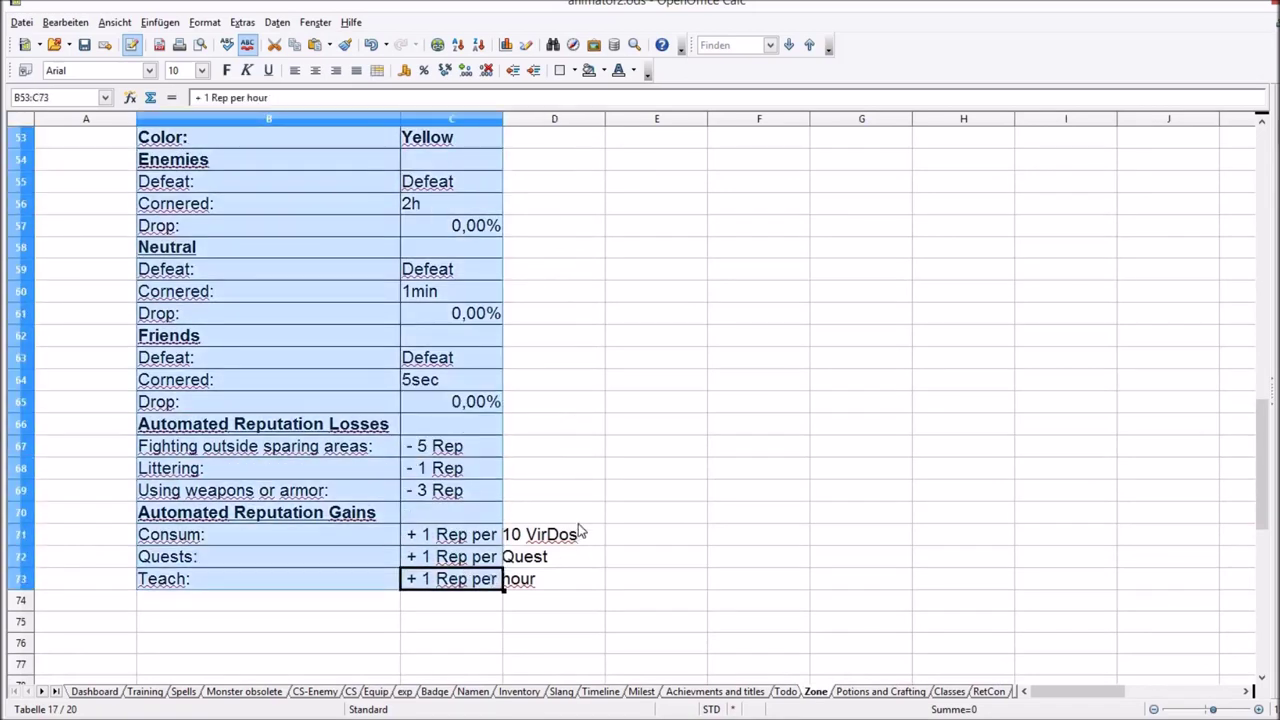
click(668, 512)
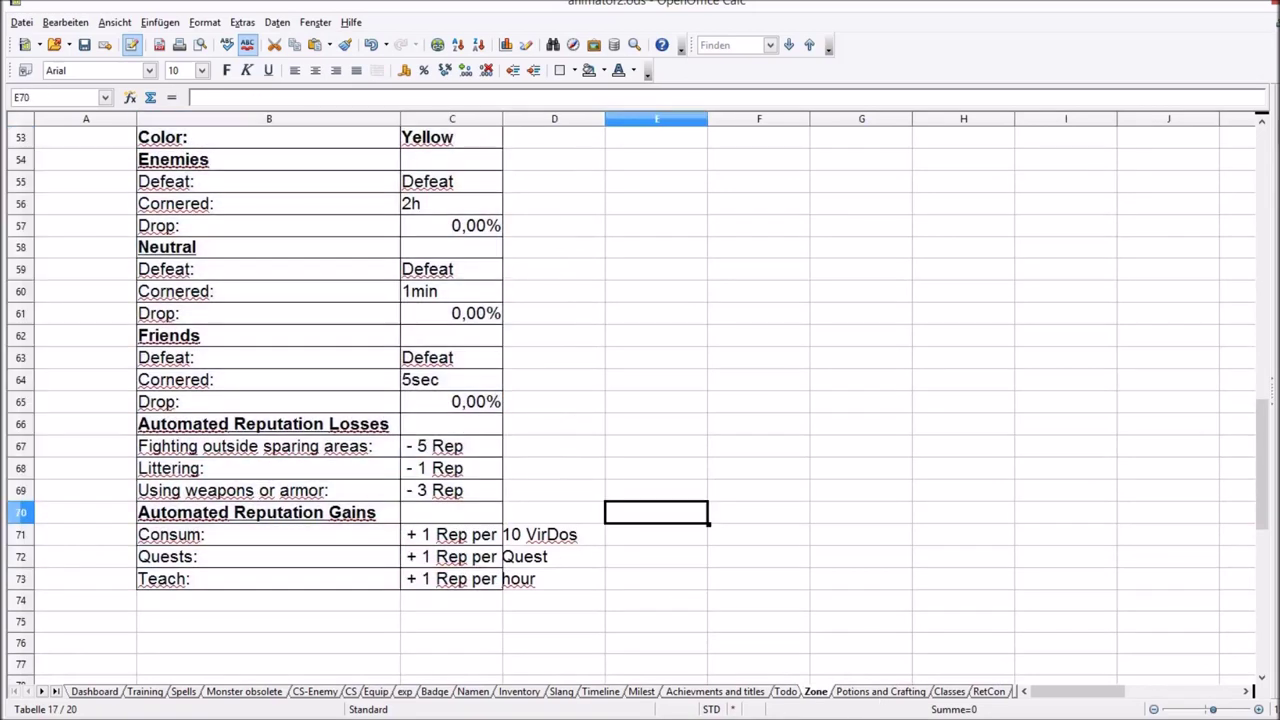
Examine the potion and poison table across its rating columns on the Potions and Crafting sheet, and view the Classes sheet
click(885, 691)
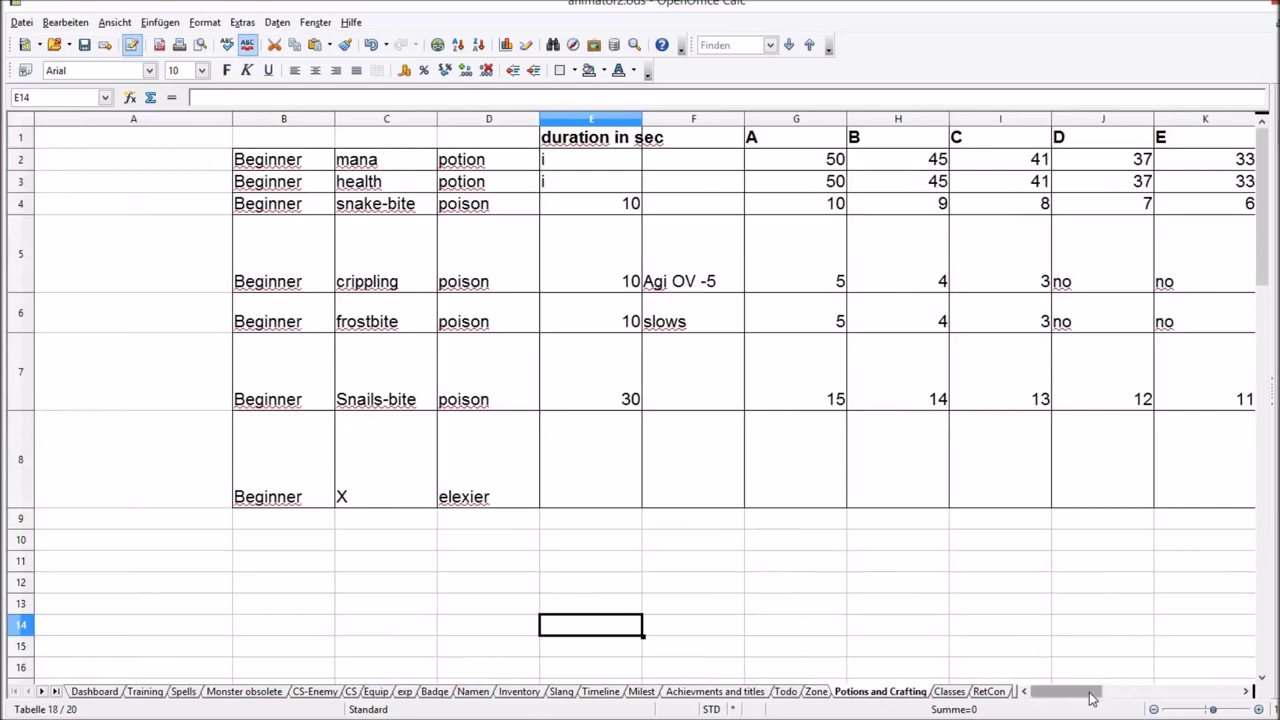
drag(1094, 697, 1100, 697)
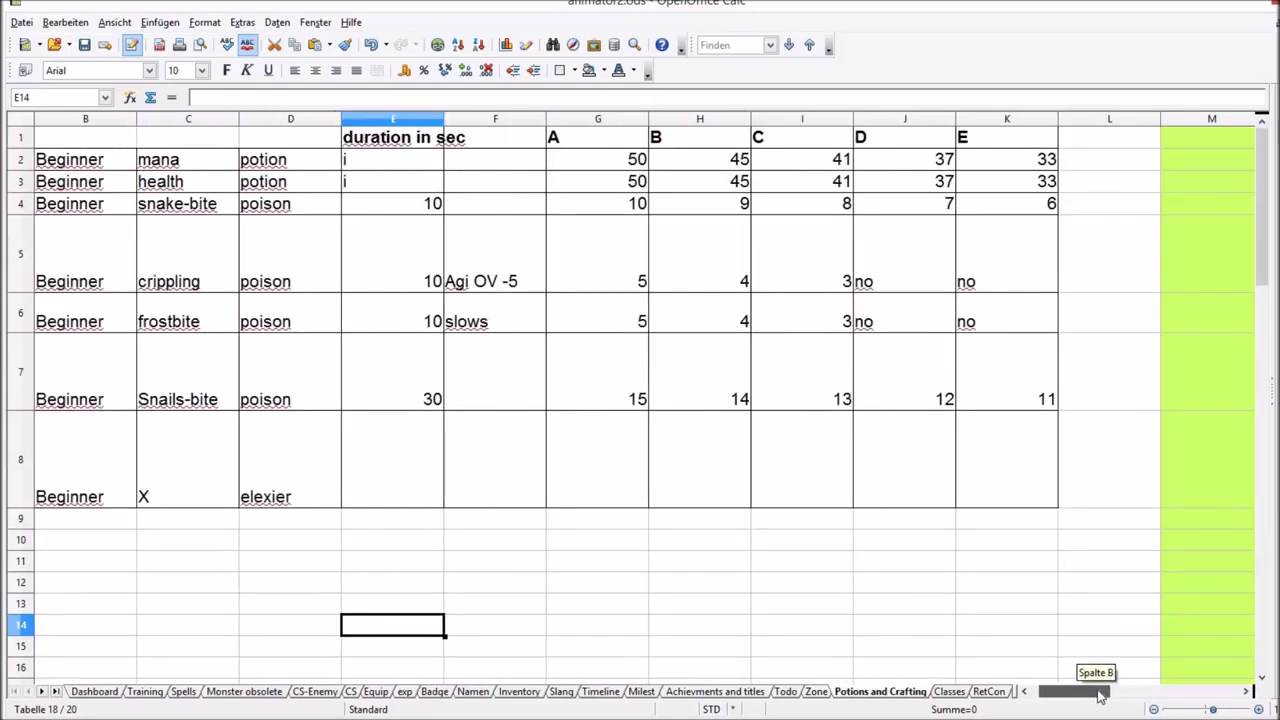
drag(1100, 696, 1100, 696)
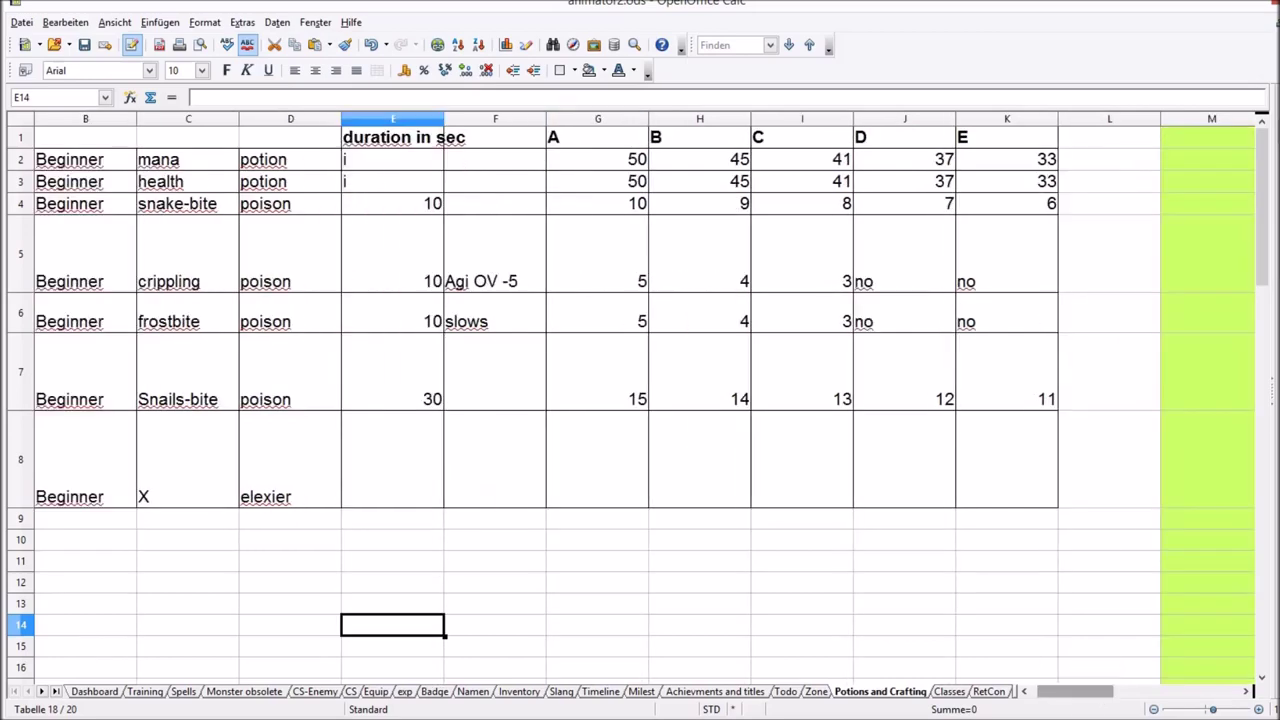
click(950, 692)
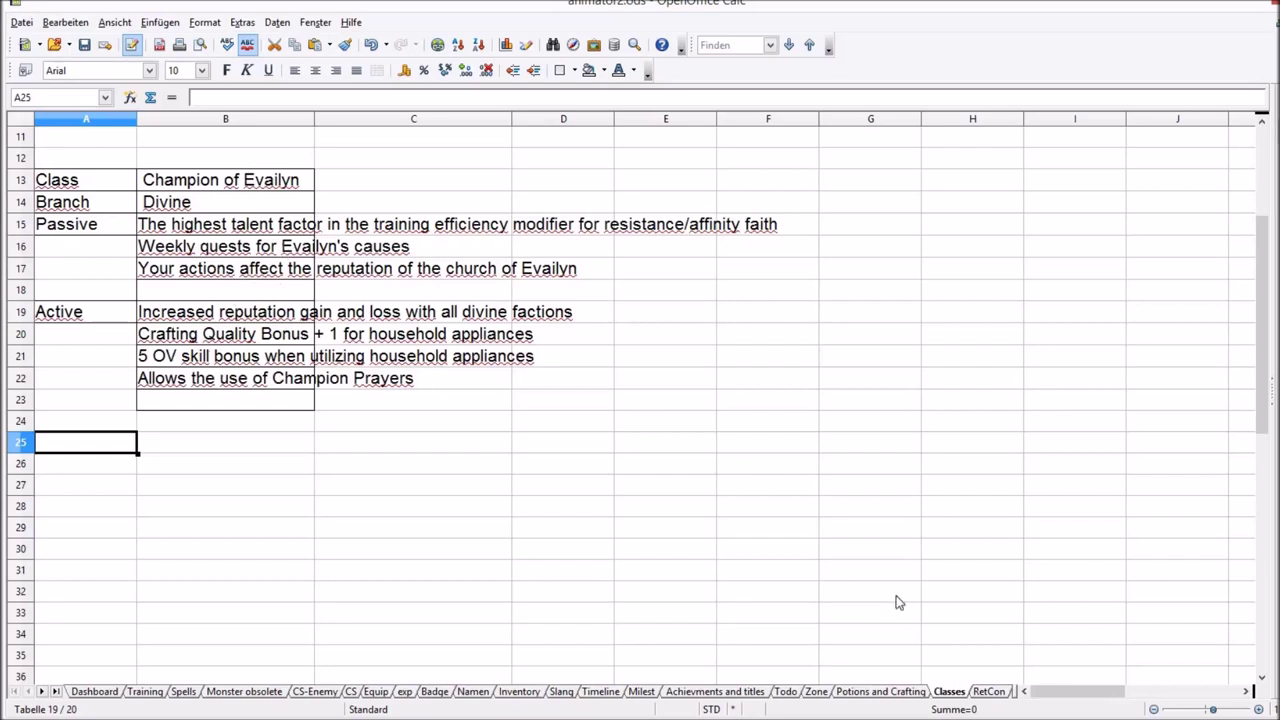
Go through the retroactive change notes on the RetCon sheet, from the passive and active title effects in B4 across to column F
click(986, 692)
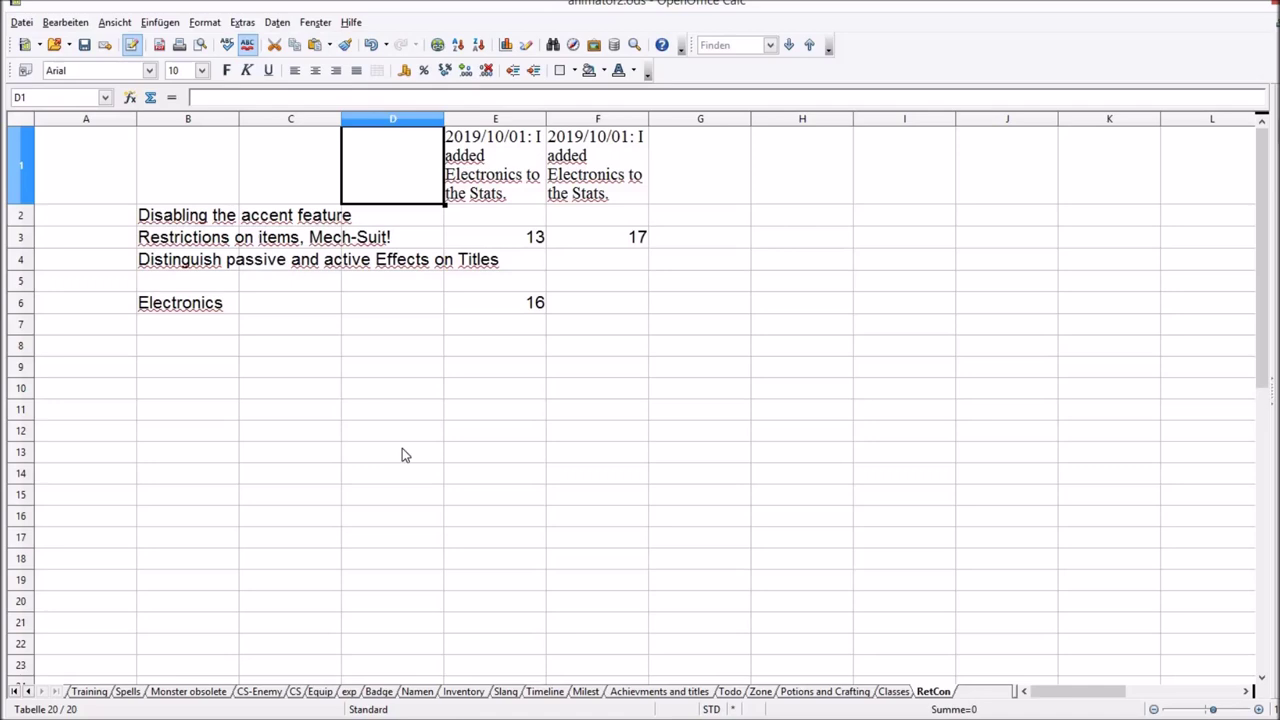
click(172, 263)
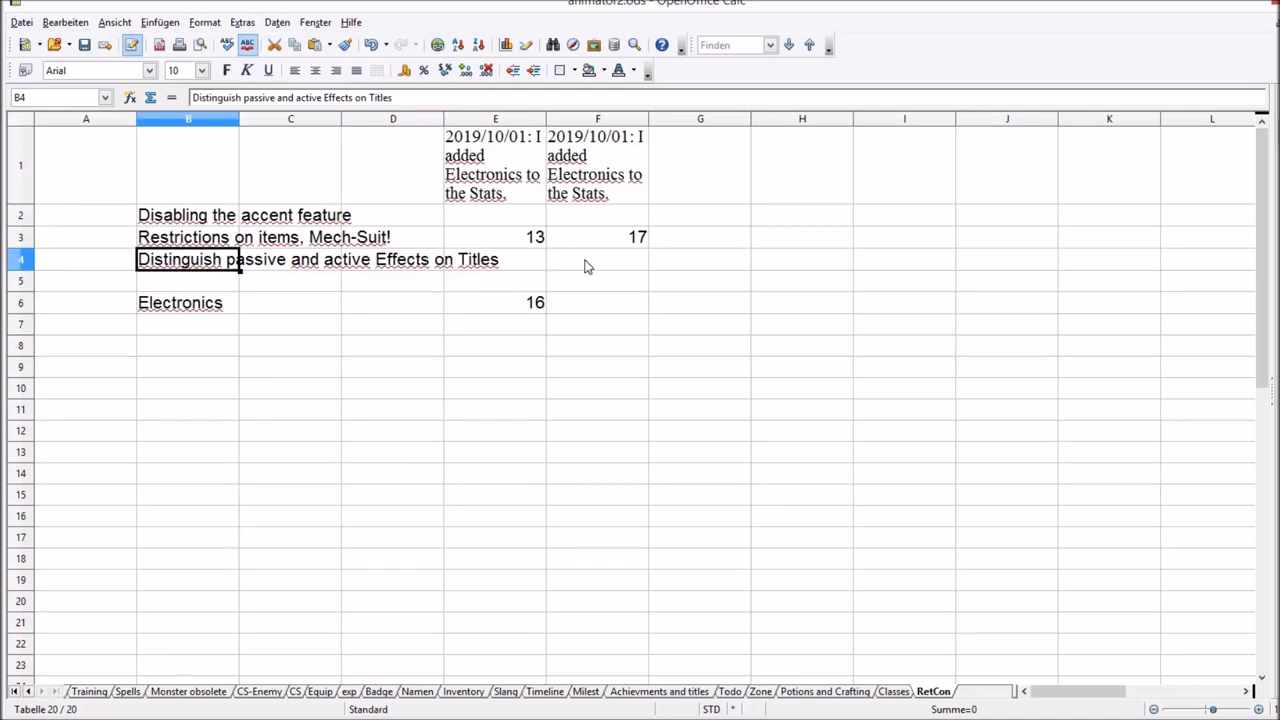
key(Right)
key(Right)
key(Right)
key(Right)
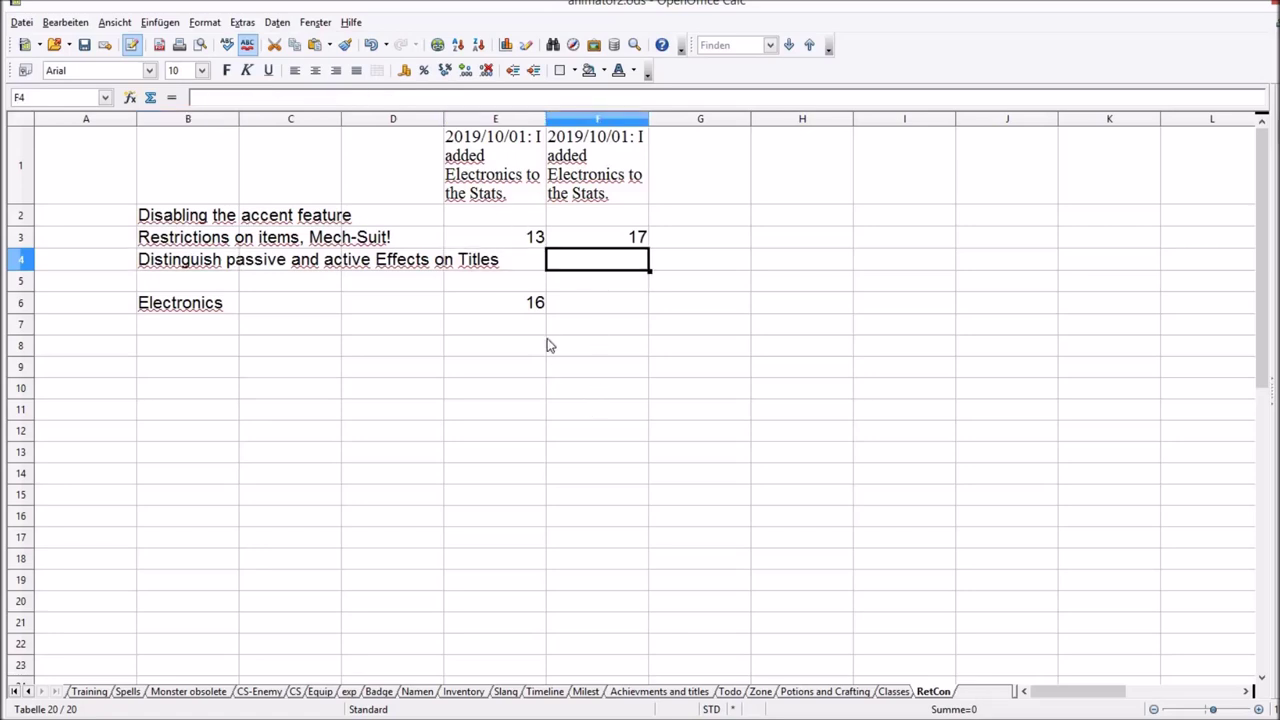
key(Up)
key(Up)
key(Left)
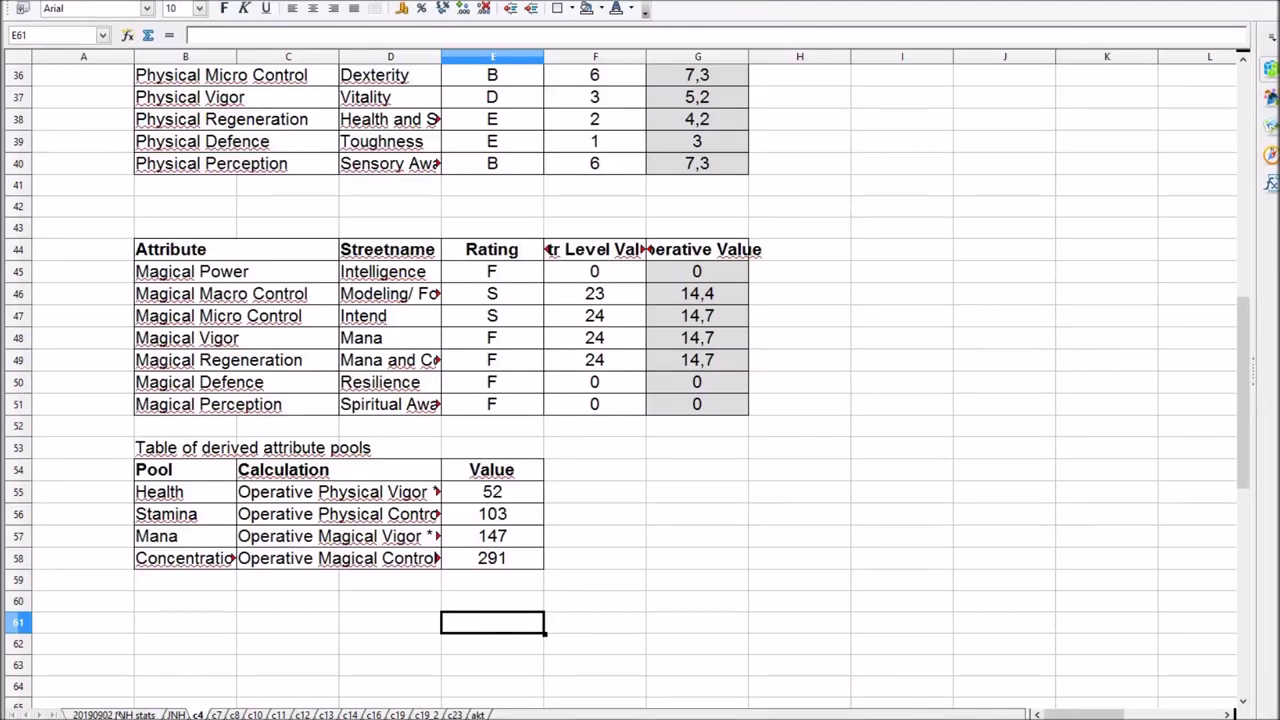
View the platform statistics on the 20190902 JNH stats sheet and the subscriber and writing overview on the JNH sheet
click(136, 714)
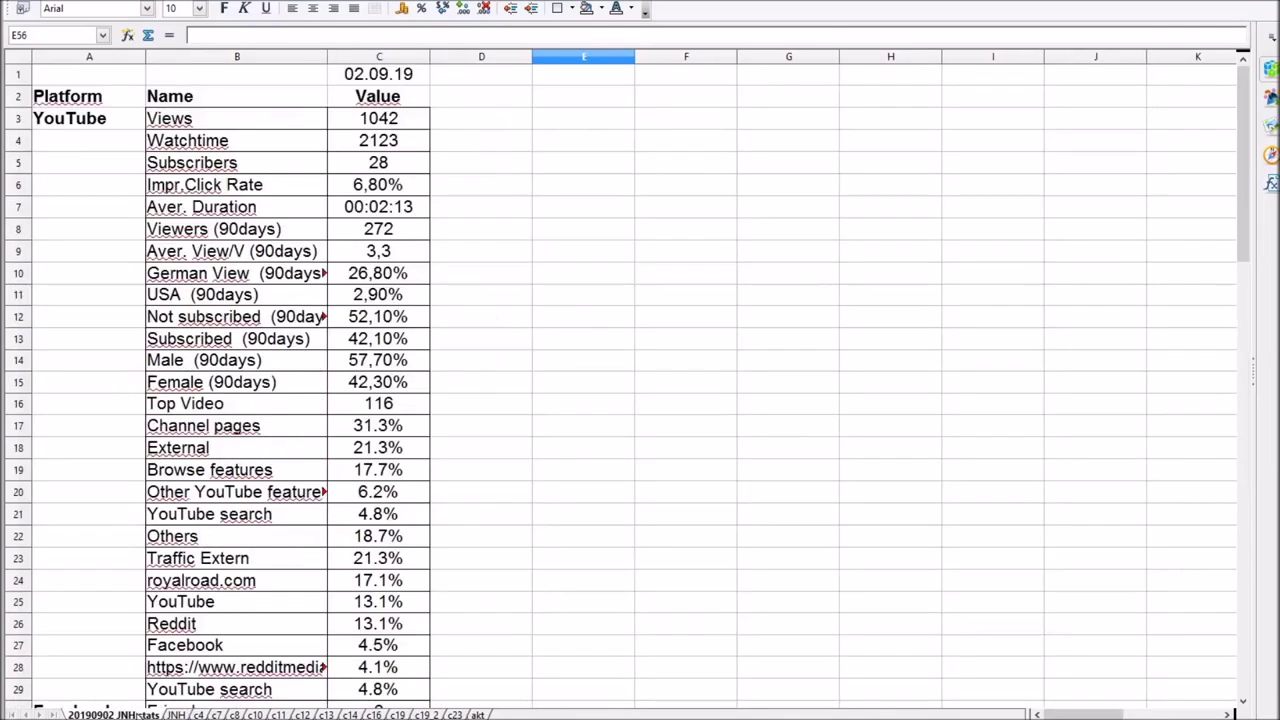
click(175, 714)
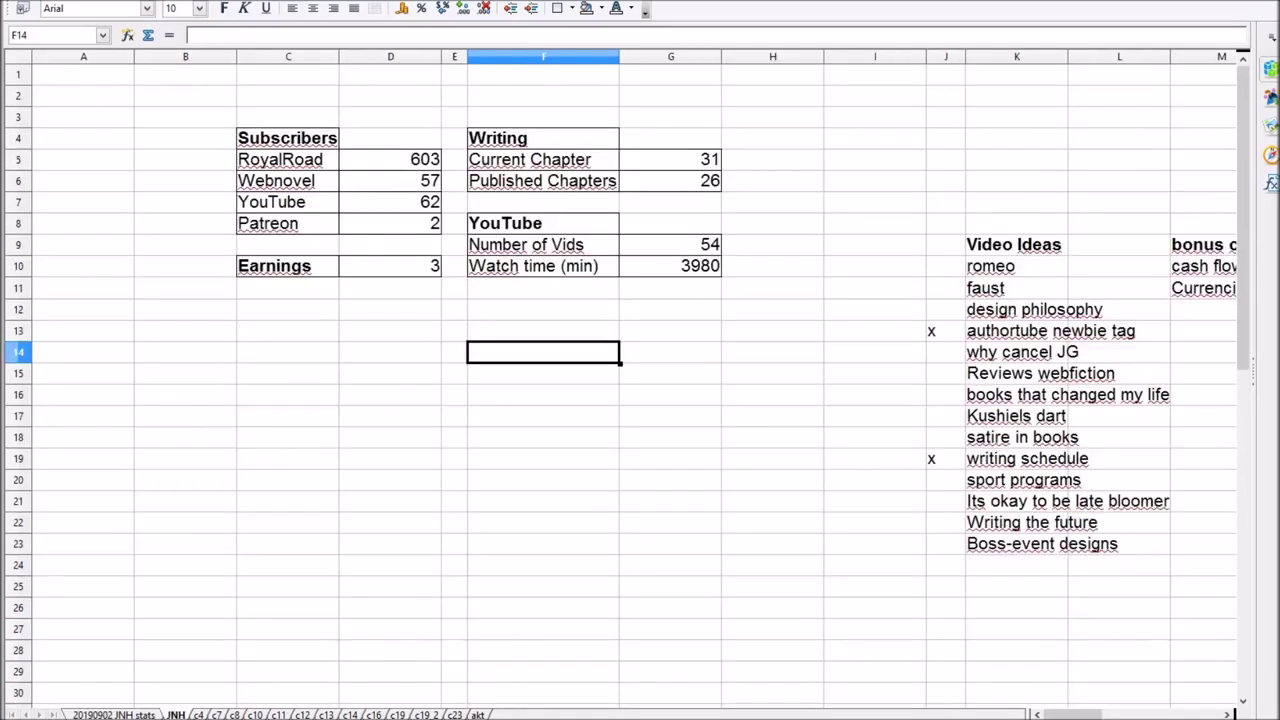
Examine the attribute and derived pool tables on the c4 chapter sheet, and bring up the c7 sheet
key(ctrl+Page_Down)
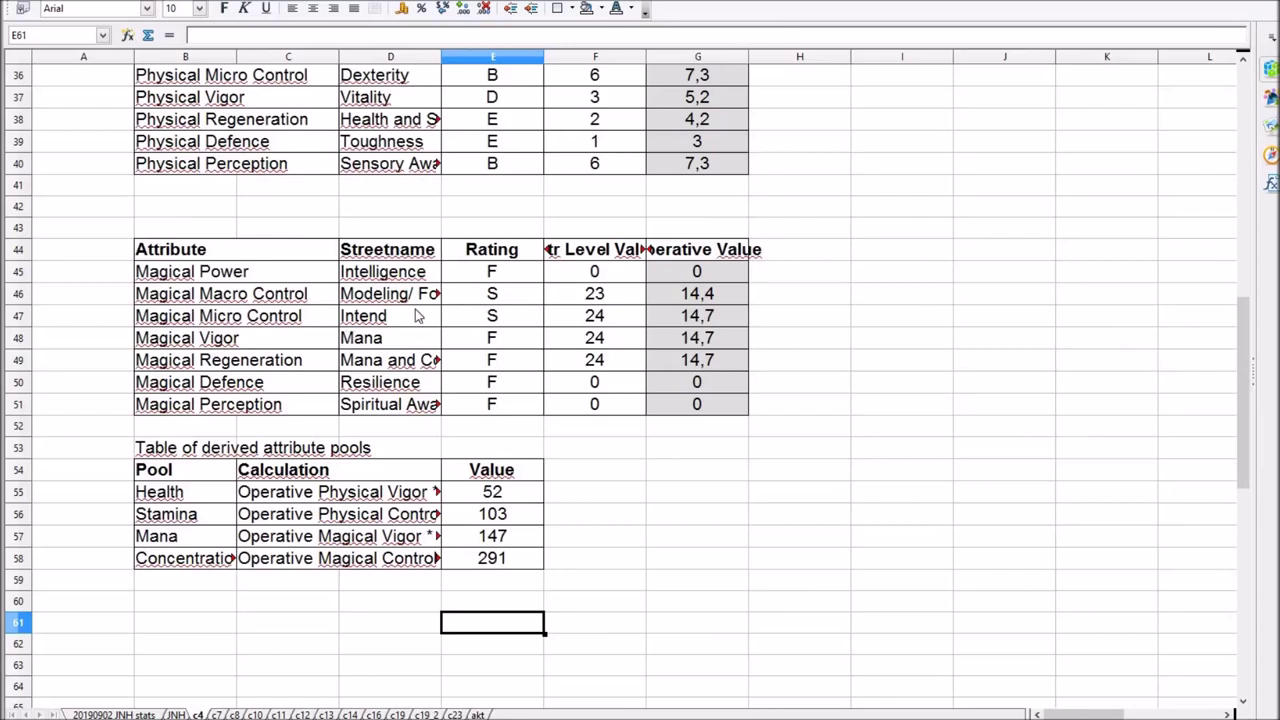
drag(1243, 392, 1206, 428)
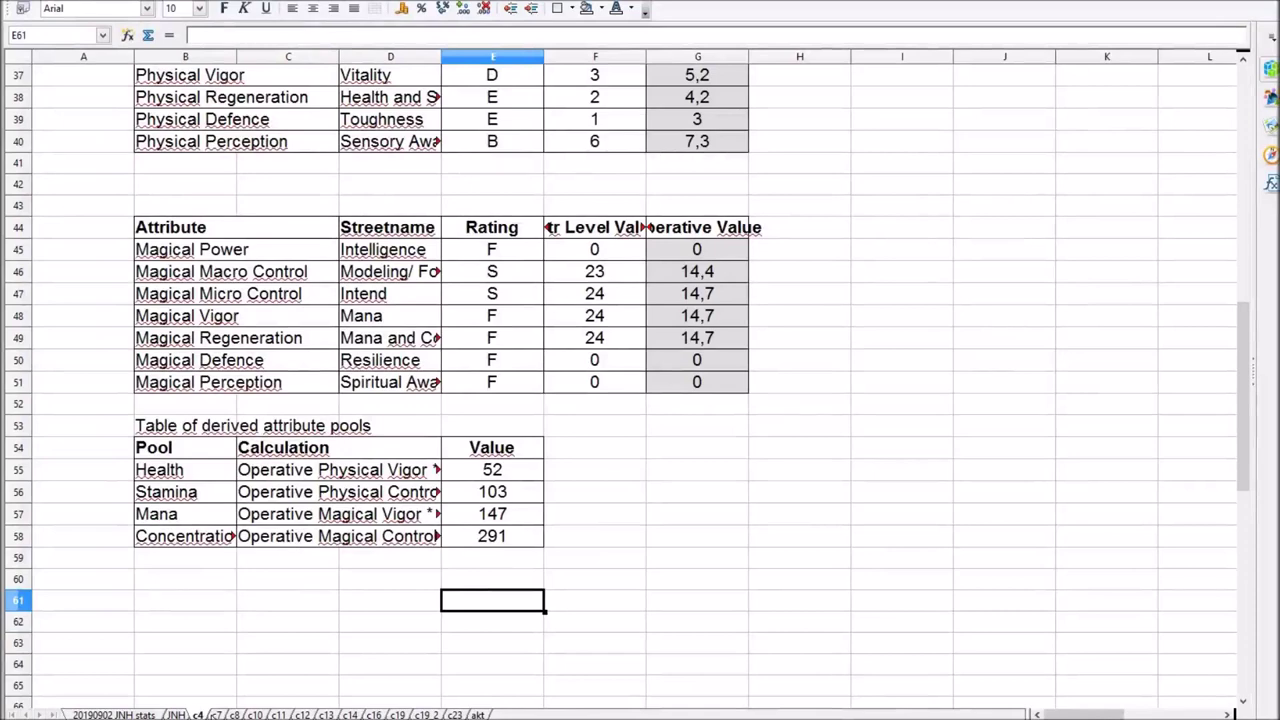
key(ctrl+Page_Down)
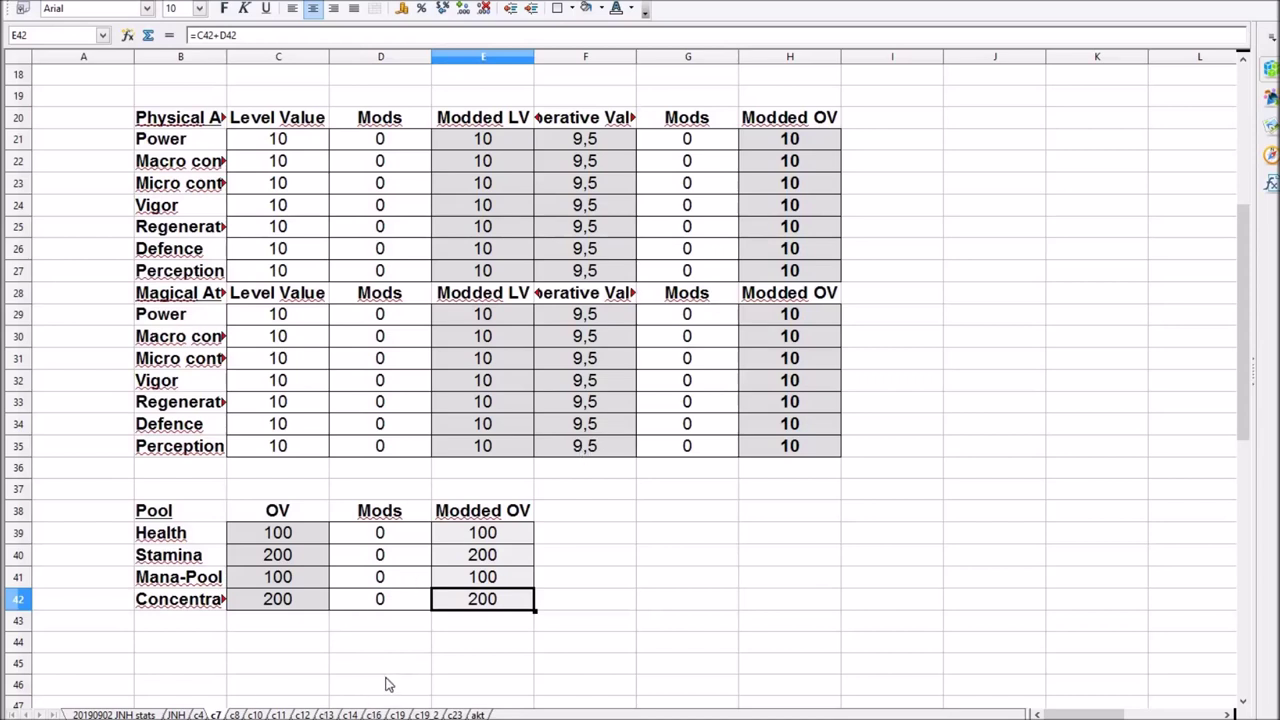
On the c23 sheet, highlight the values in C3:C23, the attribute increases in M3:M17 and the activity list in H20:I25
click(454, 714)
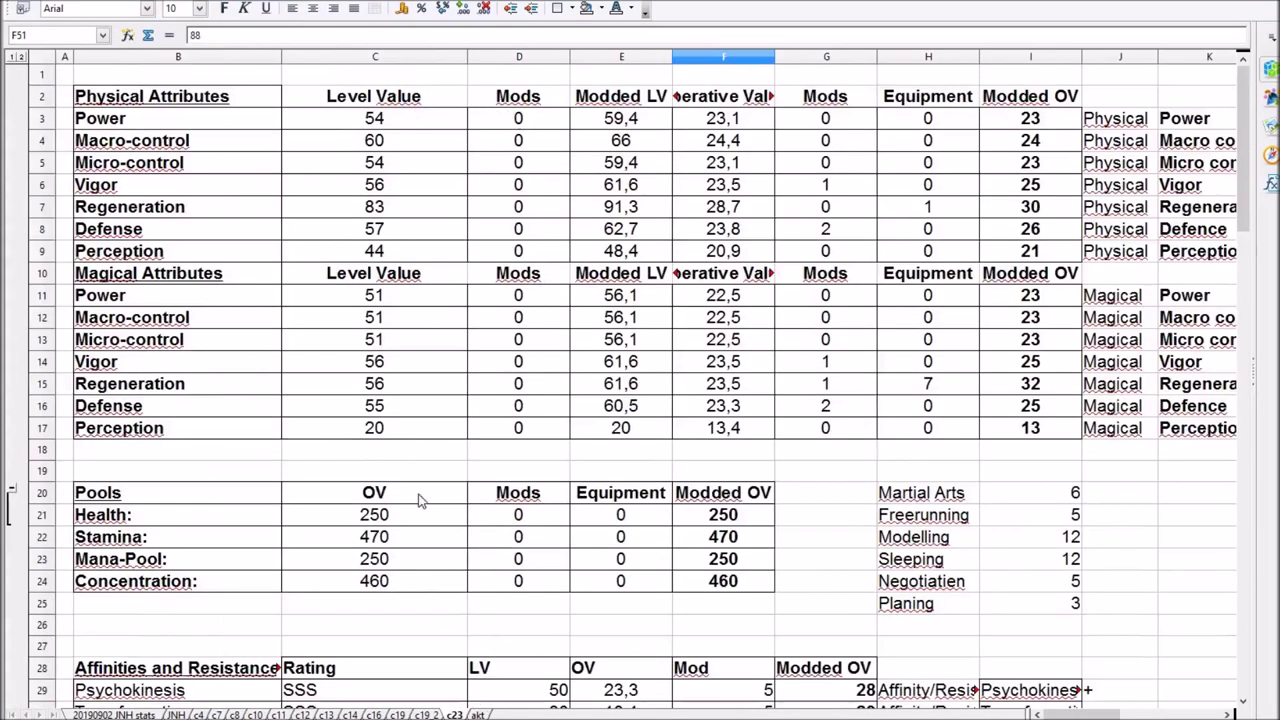
drag(416, 120, 423, 562)
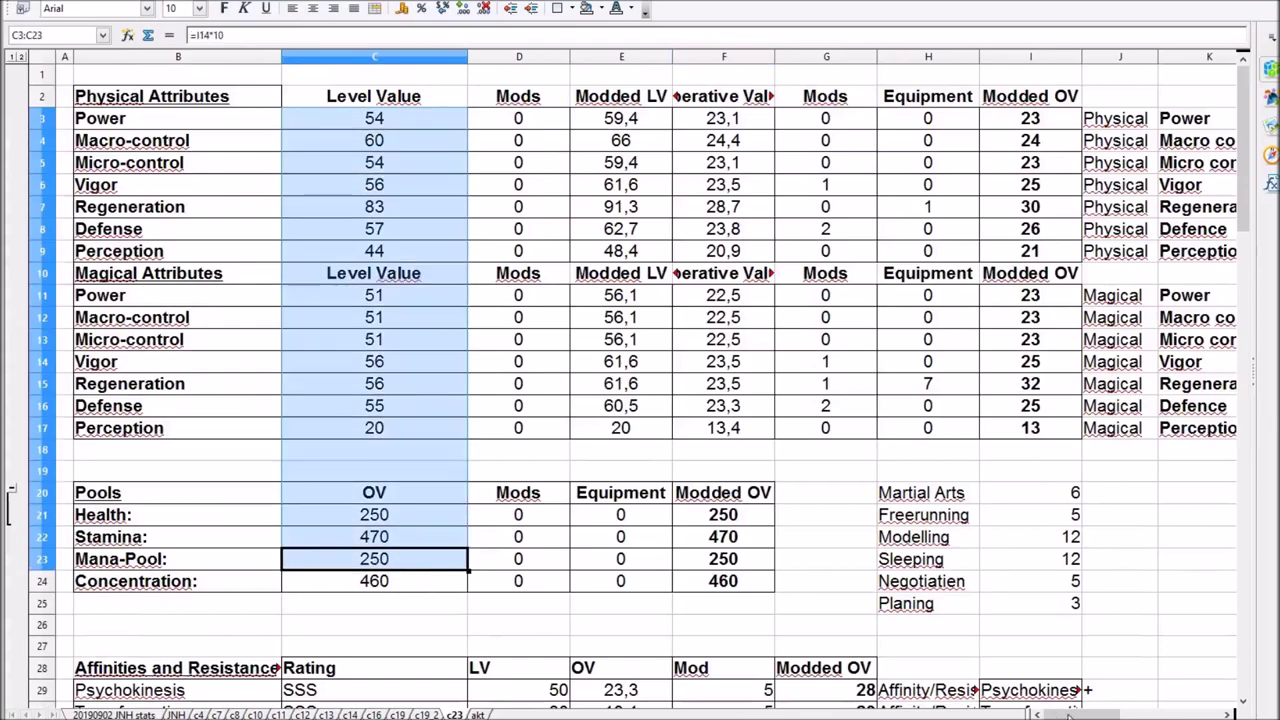
drag(1048, 712, 928, 435)
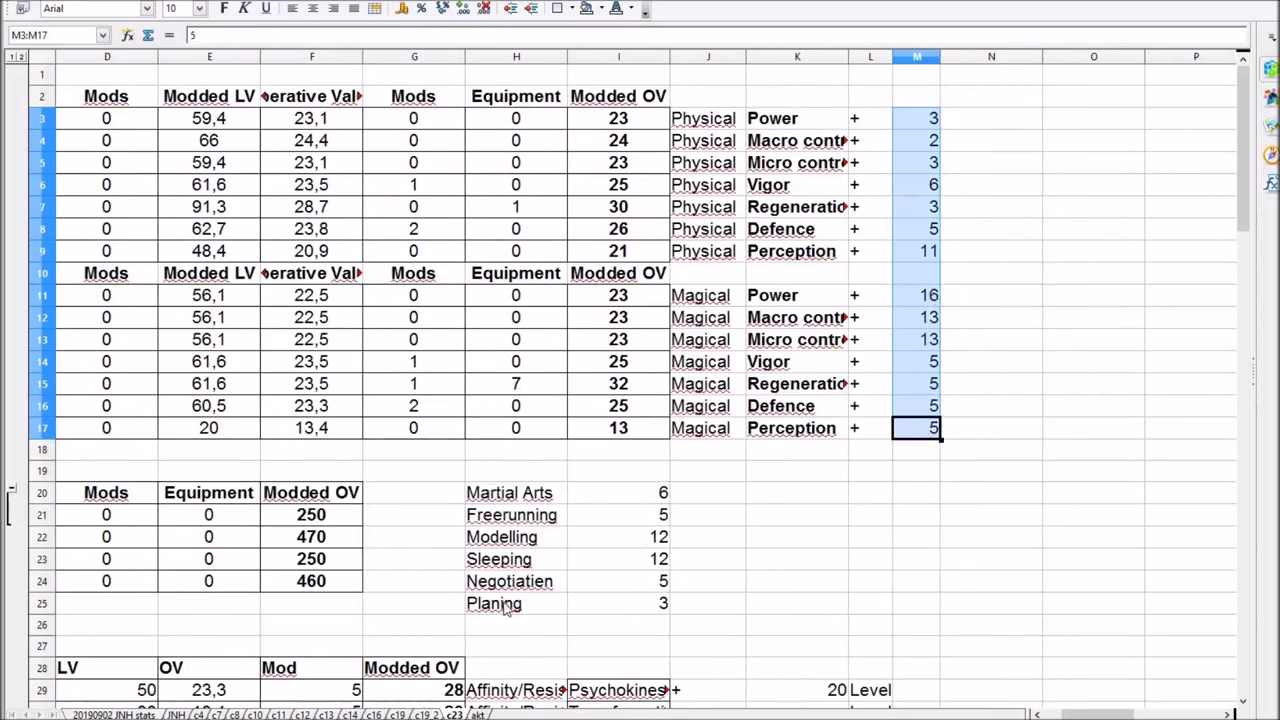
drag(520, 500, 613, 607)
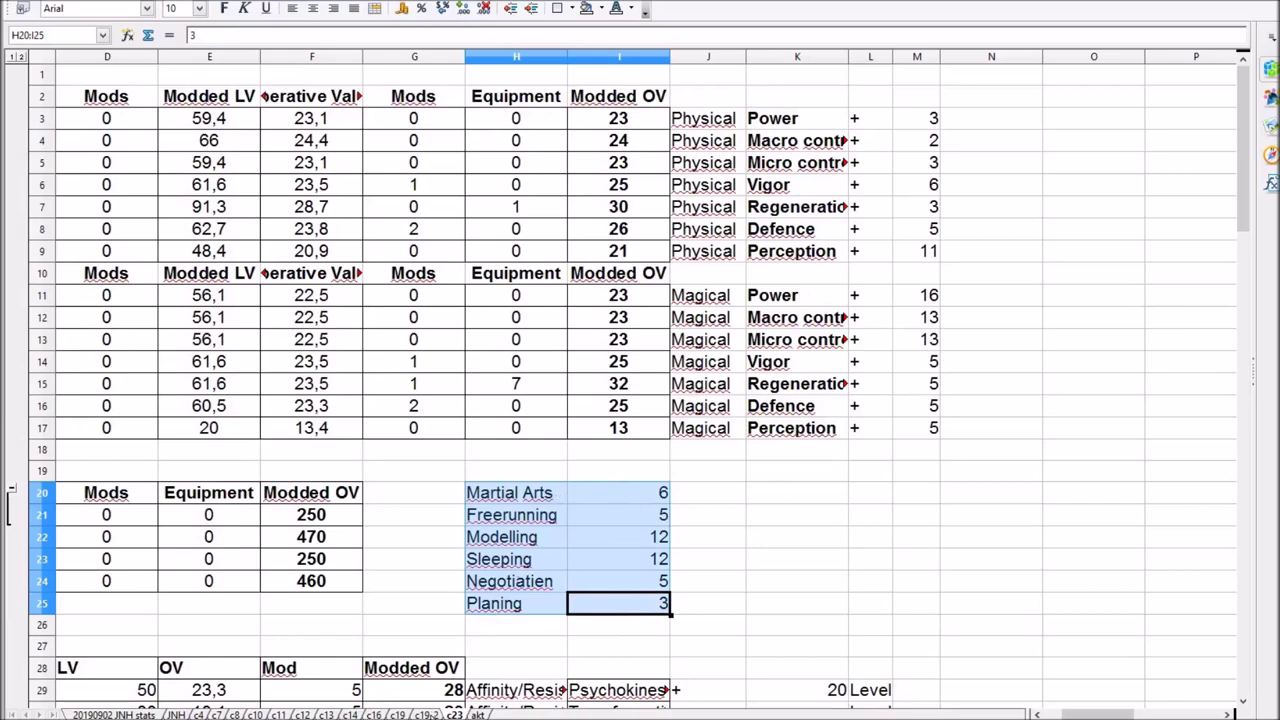
Compare the previous chapter's c19_2 sheet with c23, returning to the attribute names and level values on c23
click(425, 714)
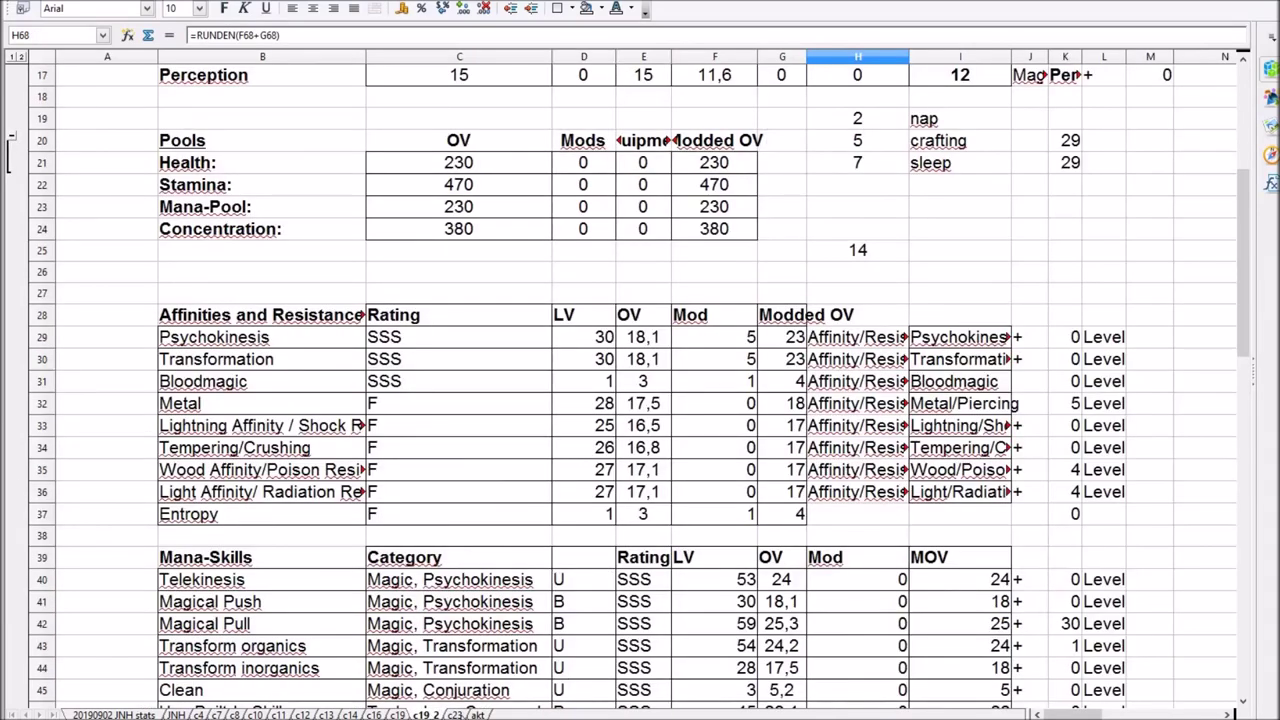
key(ctrl+Page_Down)
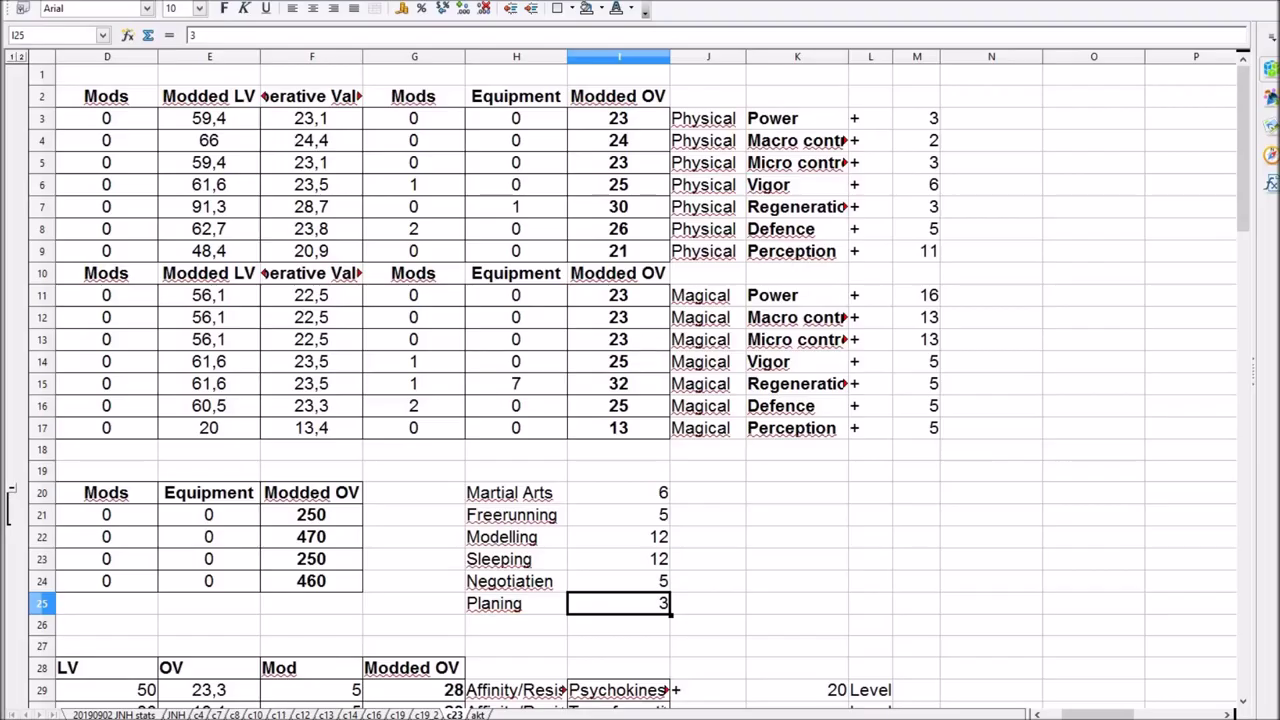
drag(1093, 716, 1065, 716)
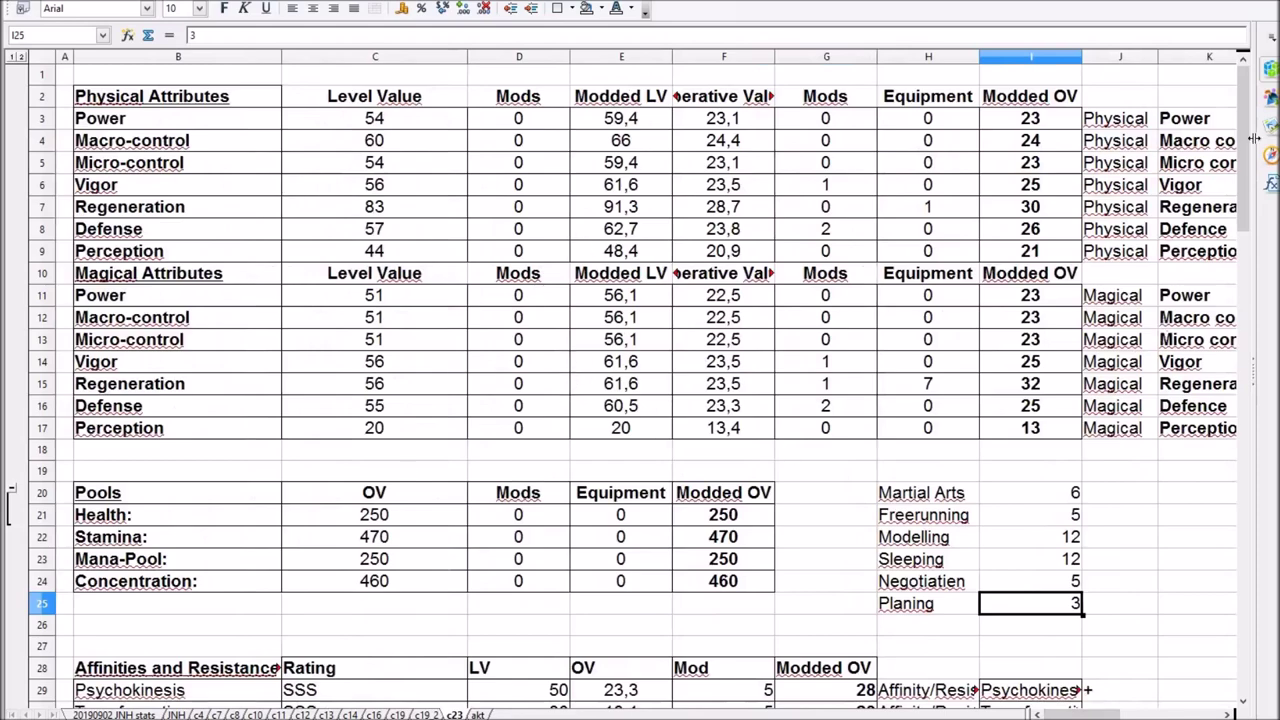
Find the Mana-Skills table on the c23 sheet and highlight its level increases in K43:K55
drag(1245, 178, 1265, 382)
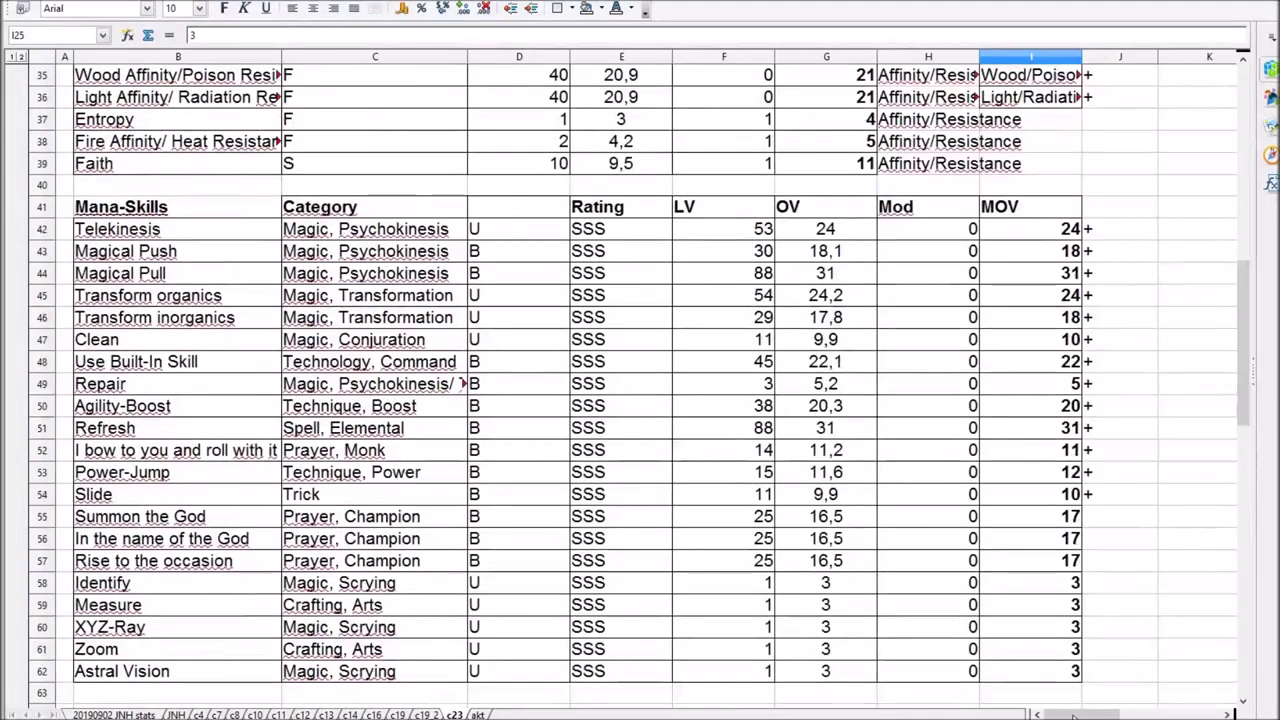
drag(1082, 715, 1088, 716)
drag(1000, 251, 1000, 516)
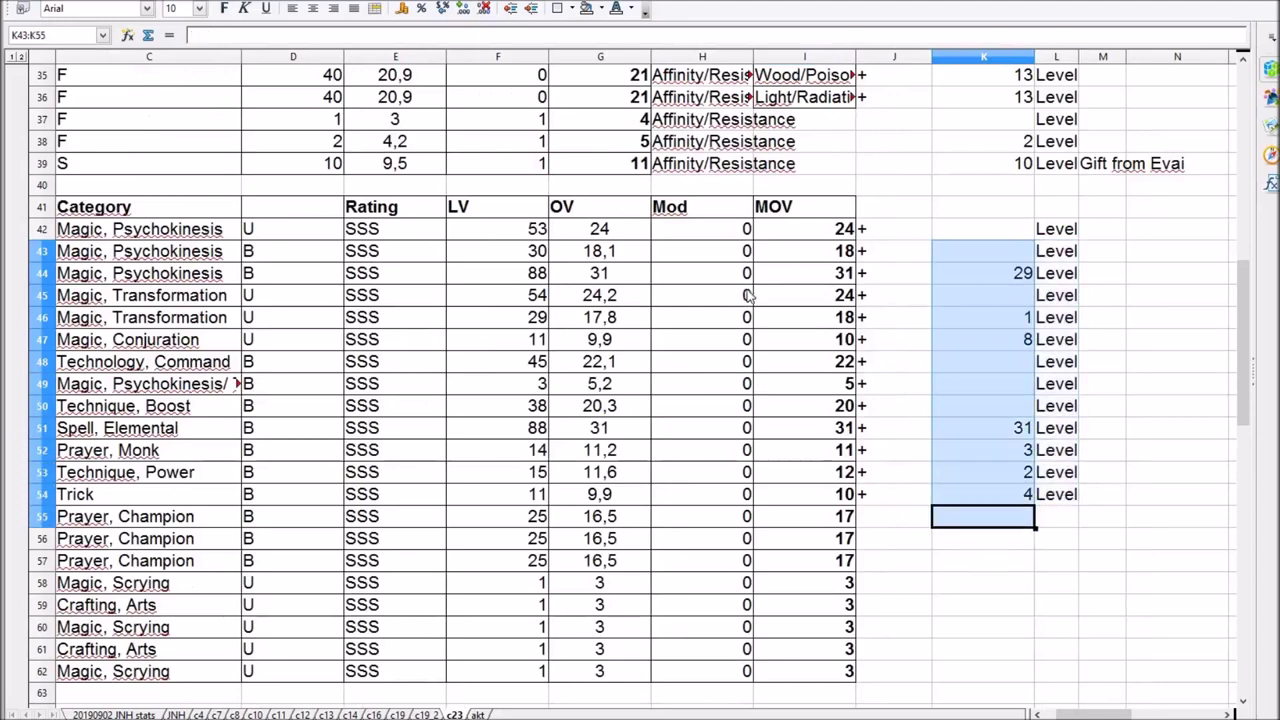
drag(1106, 714, 1092, 714)
Inspect the magical Vigor and Regeneration mods in G14:G15 and the Affinities and Resistances table on the c23 sheet
drag(1250, 420, 1242, 225)
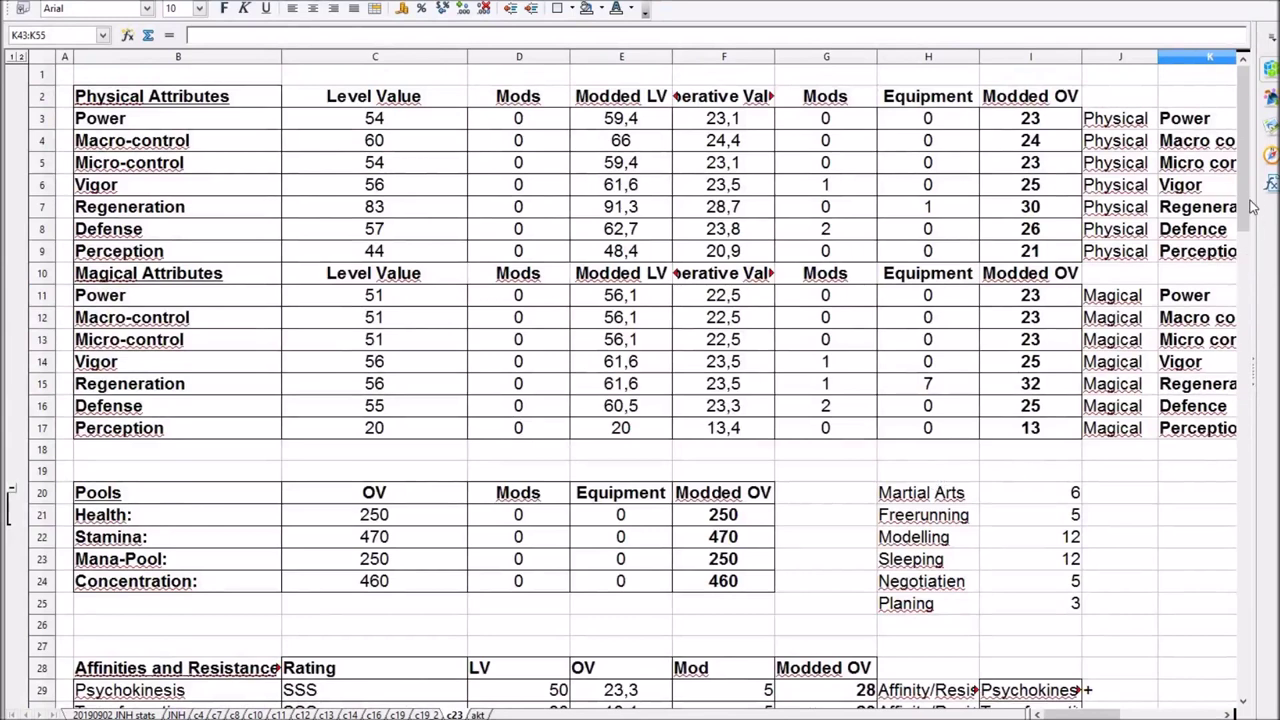
click(860, 364)
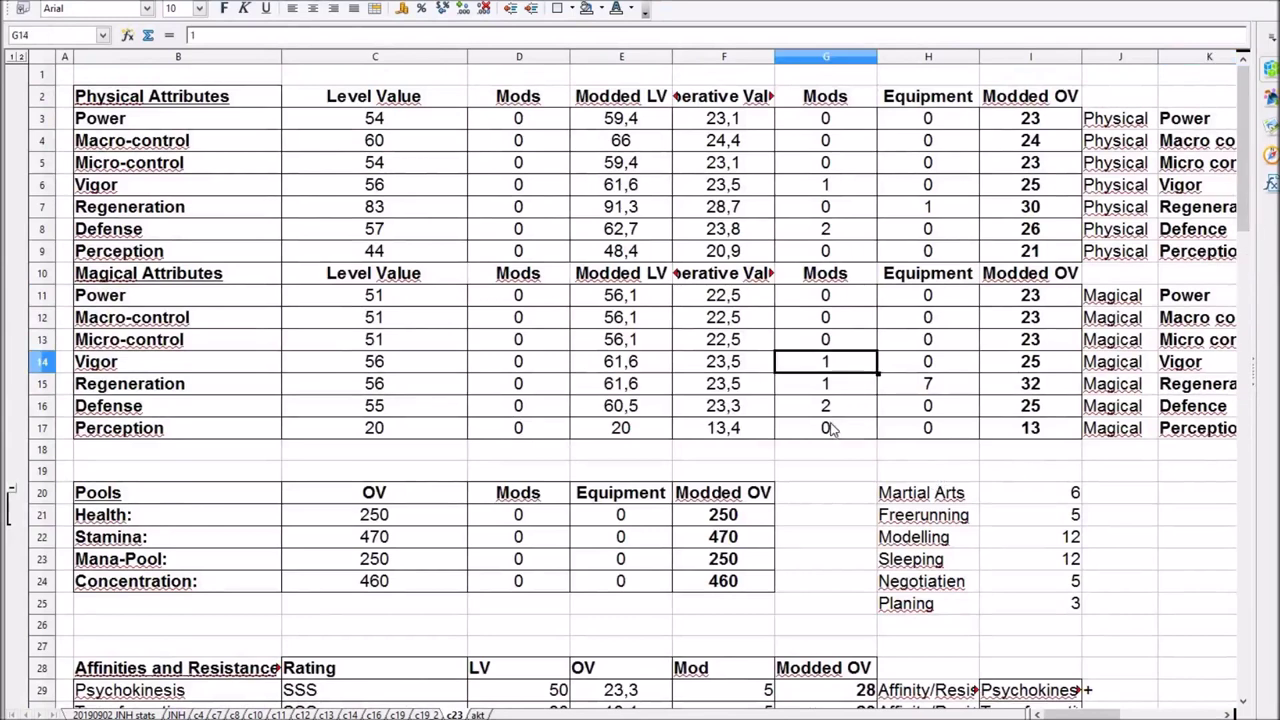
key(Down)
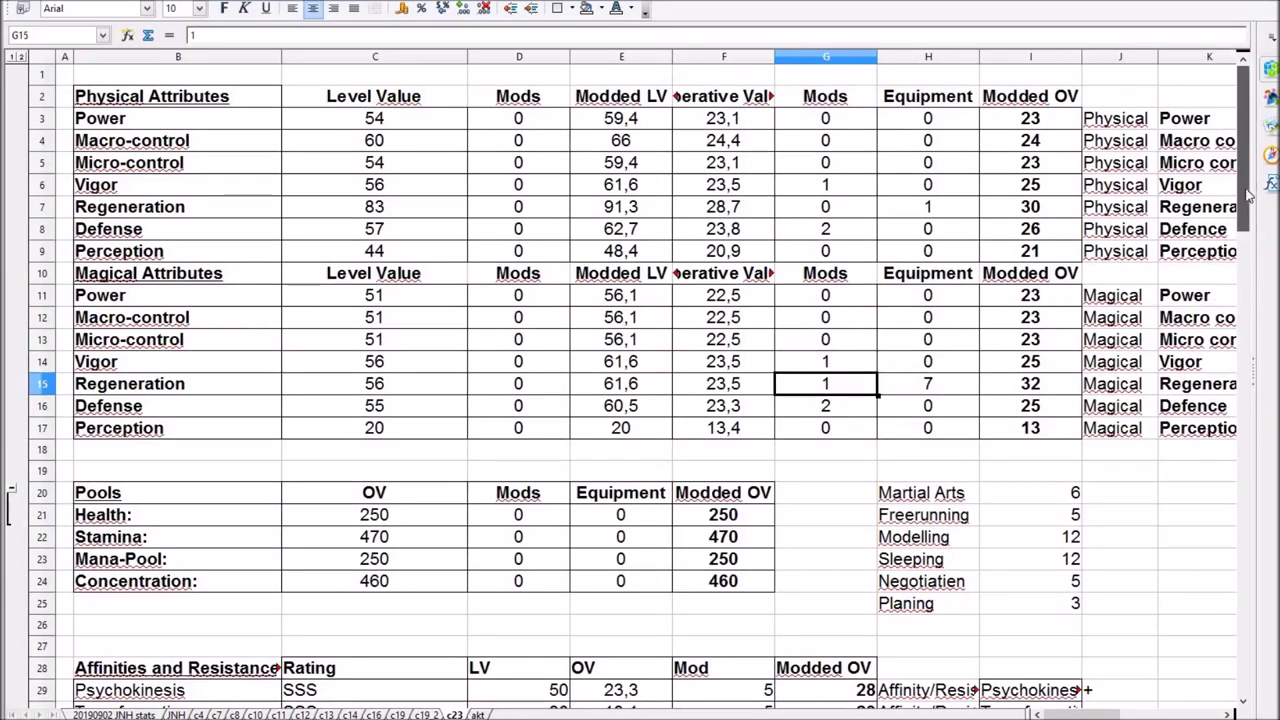
drag(1248, 213, 1249, 322)
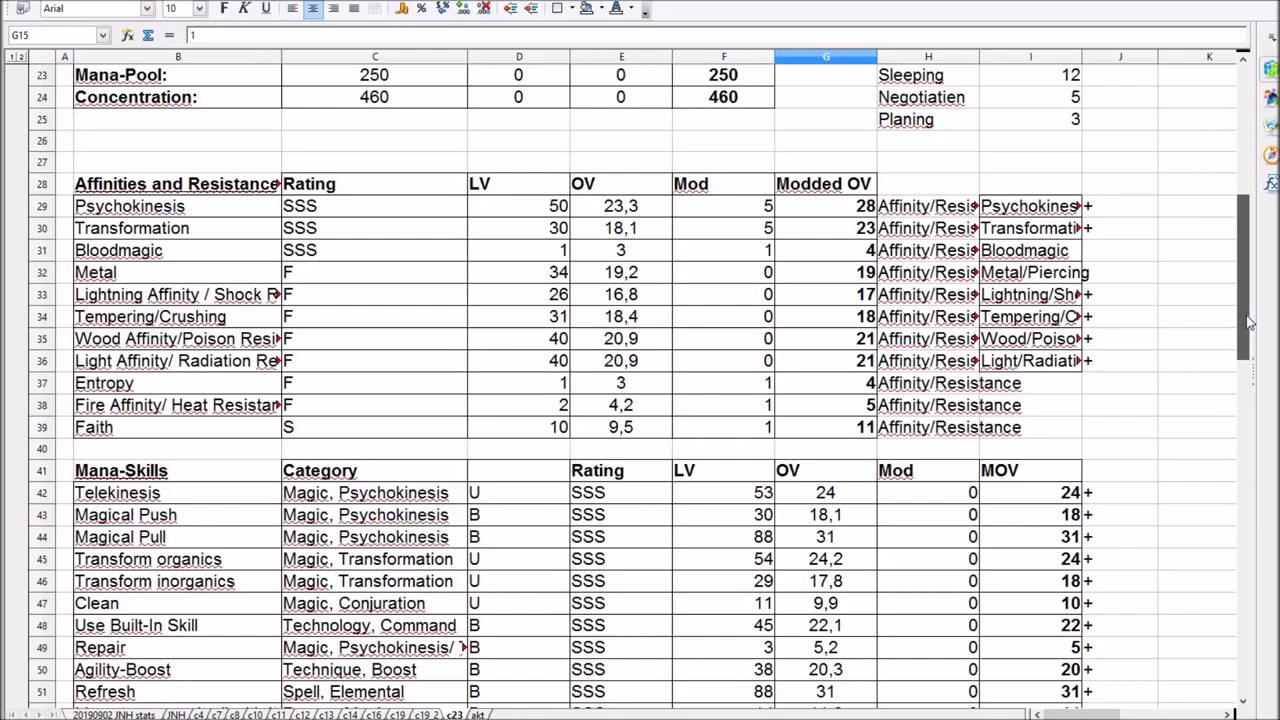
drag(1248, 323, 1241, 128)
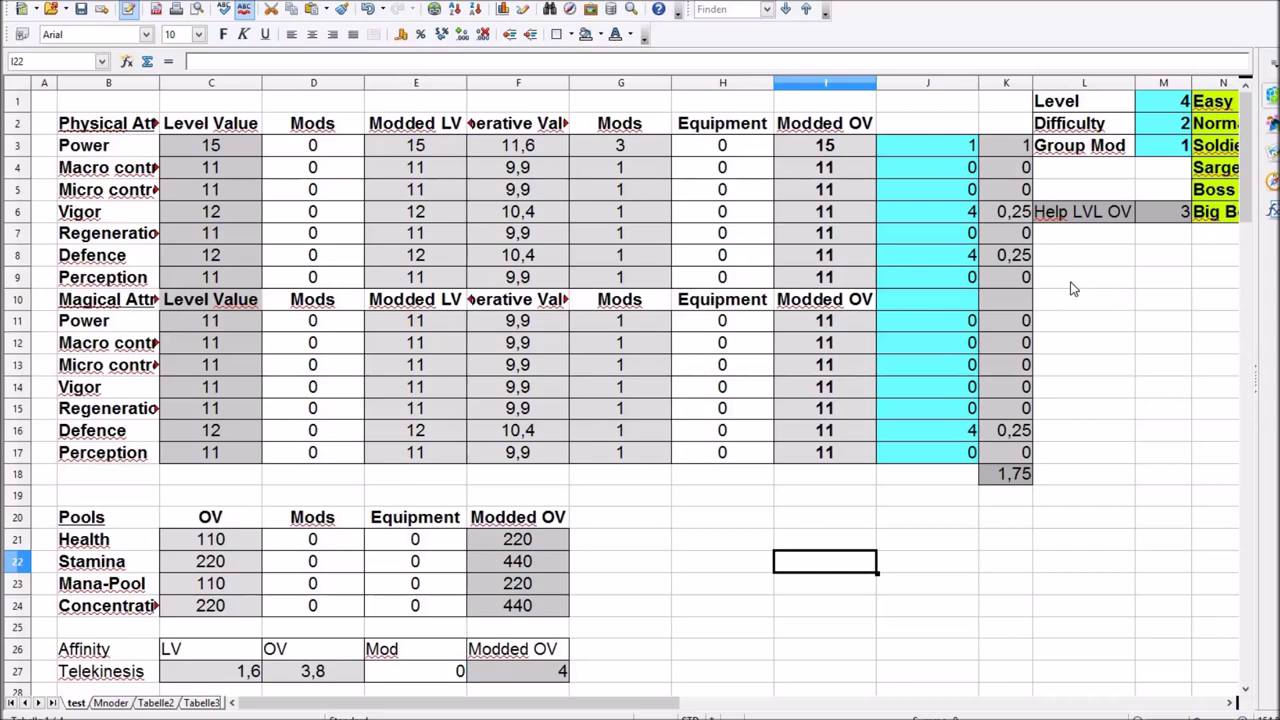
Examine the Level and Difficulty settings in M1:M2 and the difficulty scale in N1:P6 on the test sheet
click(1177, 108)
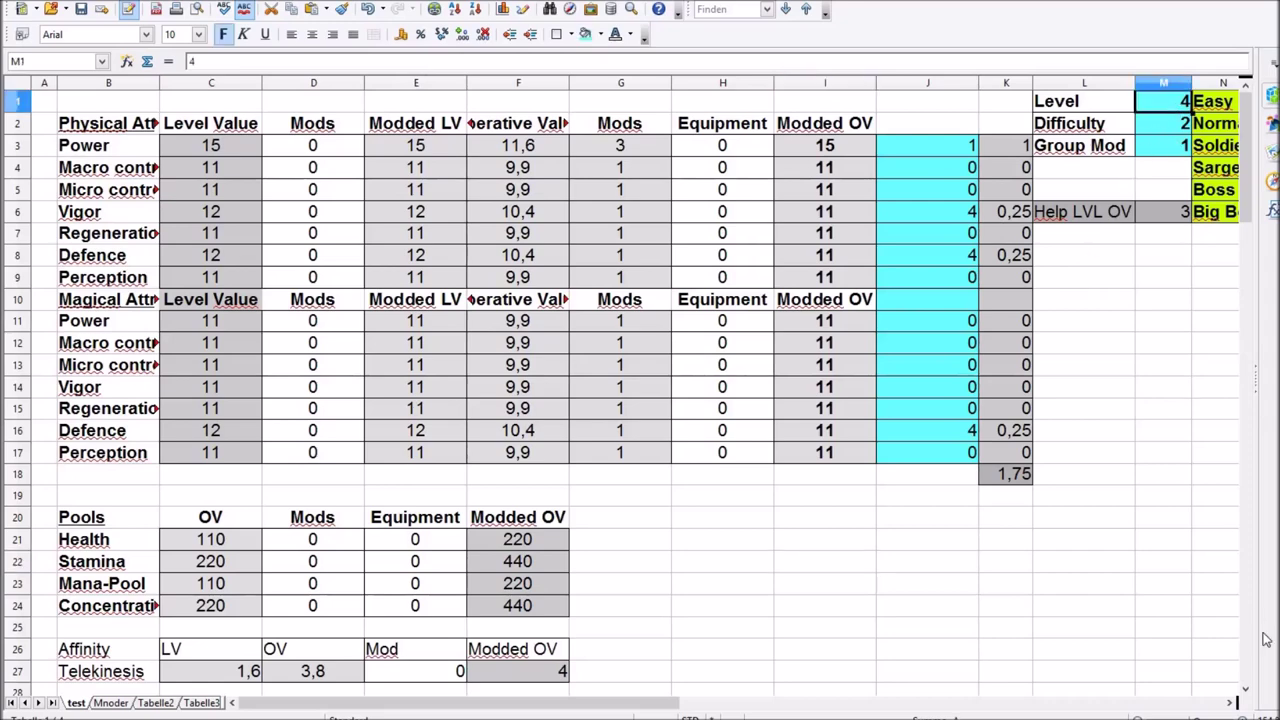
key(Right)
key(Right)
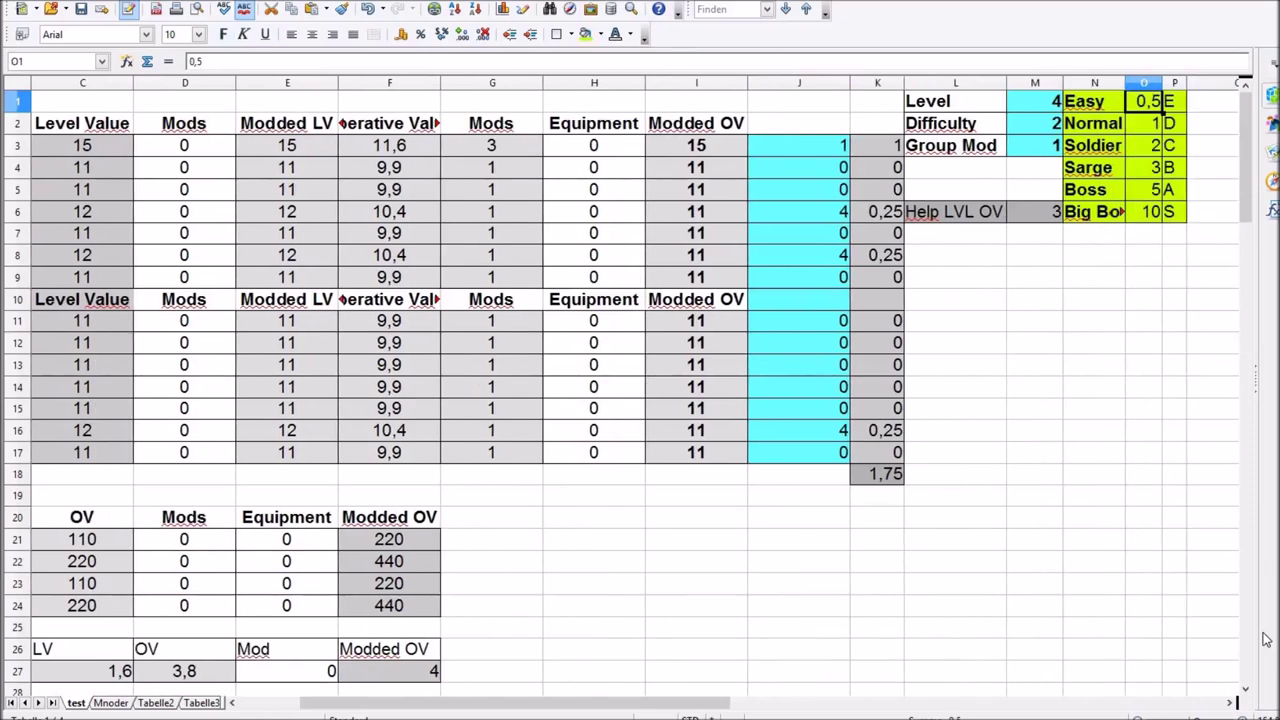
key(Left)
key(Left)
key(Down)
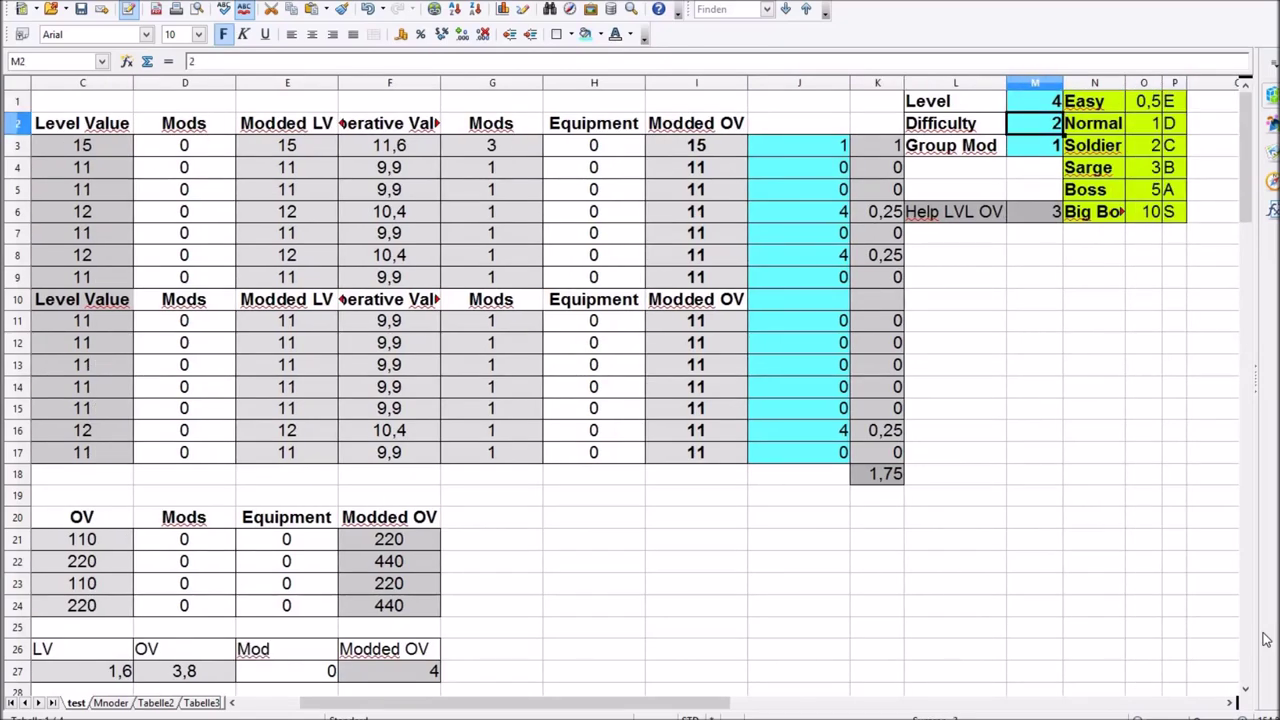
key(Right)
key(Down)
key(Right)
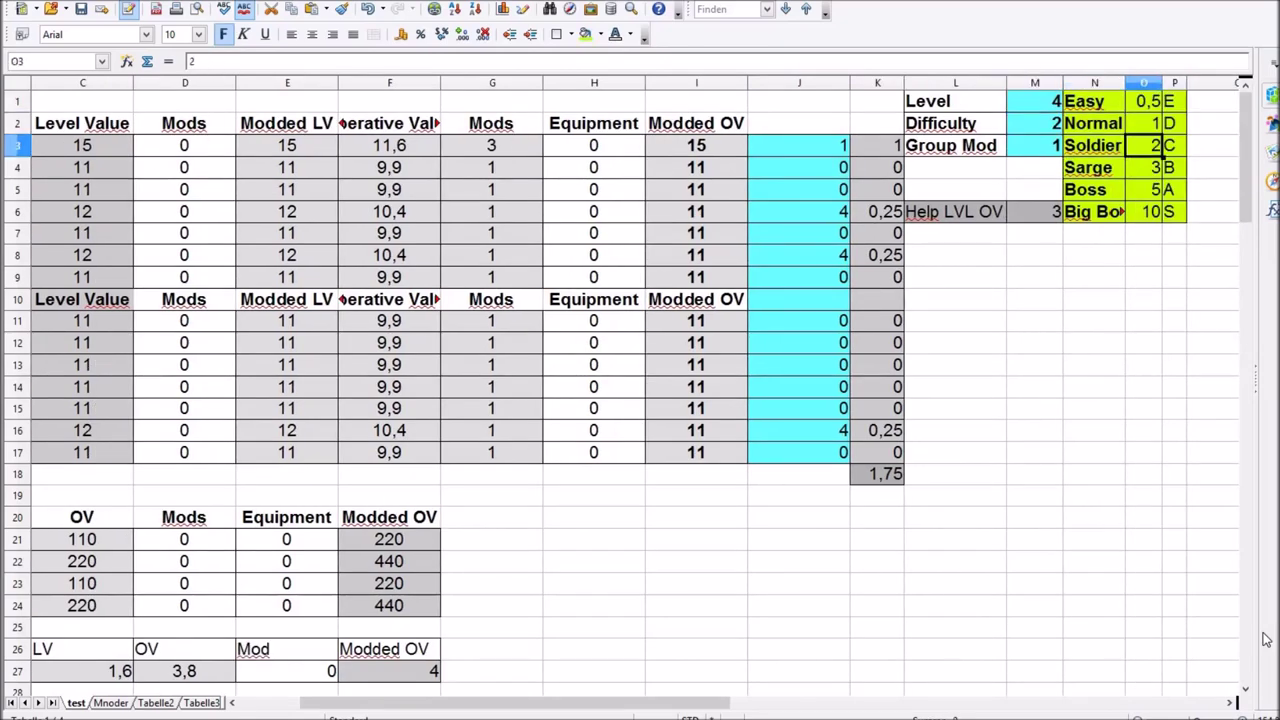
key(Up)
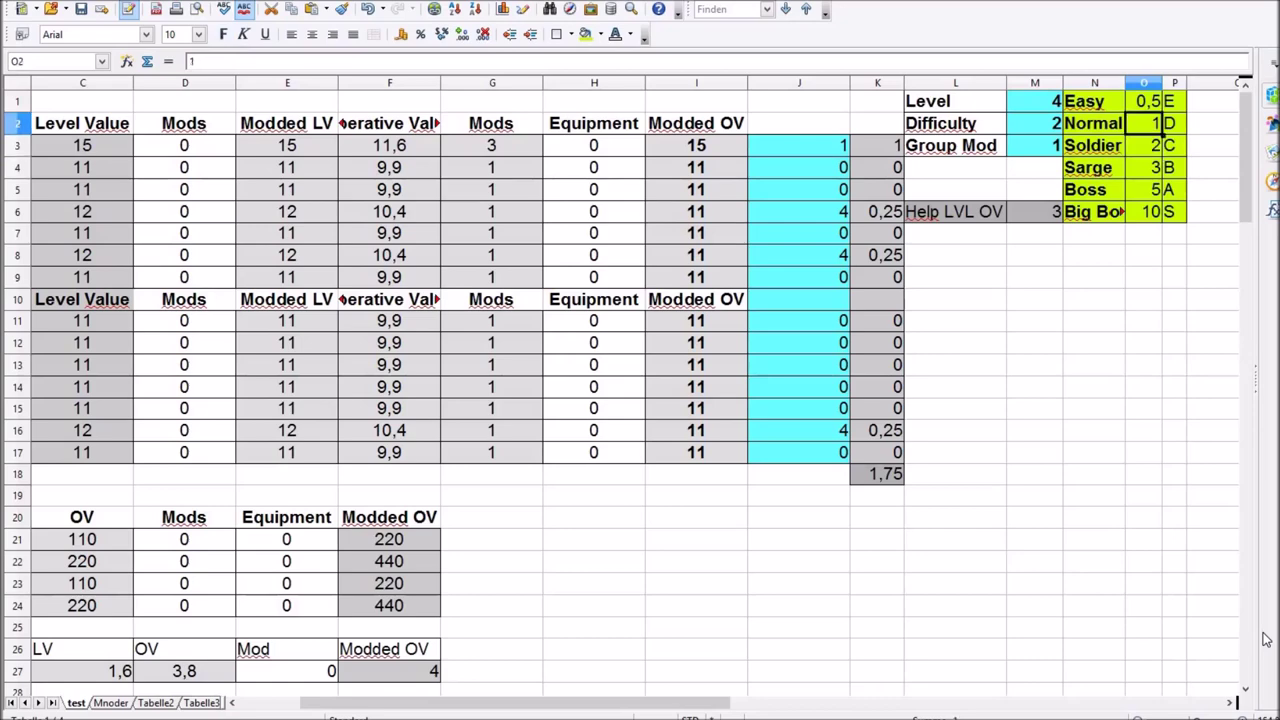
Set the Difficulty in M2 to 1, matching the Normal grade
key(Left)
key(Left)
text(1)
key(Left)
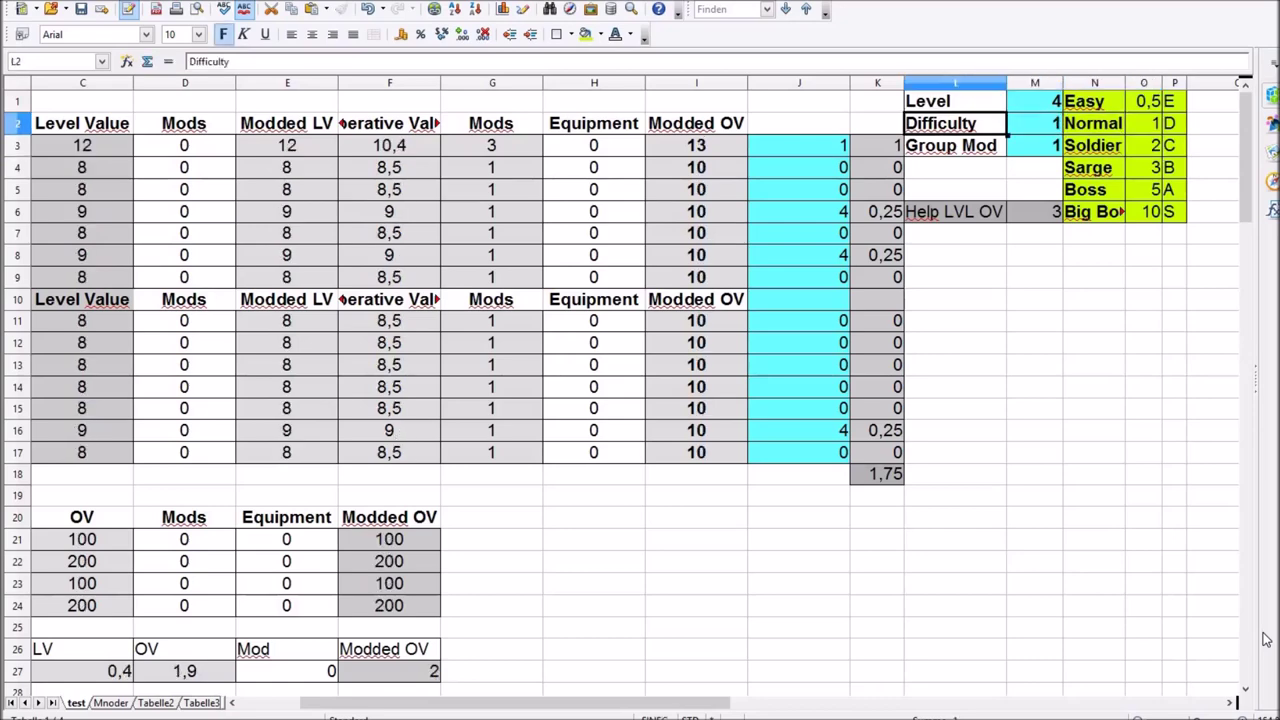
Review the Group Mod and Difficulty settings in M2:M3 alongside the difficulty scale
key(Down)
key(Right)
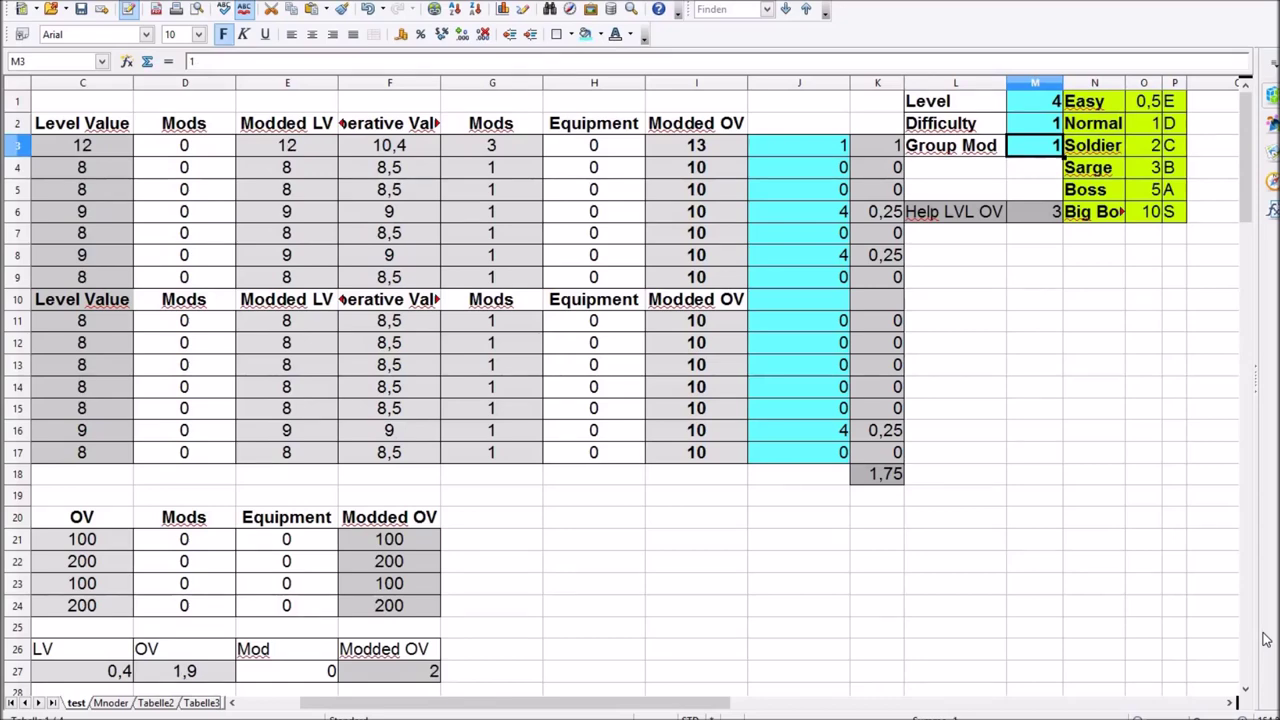
key(Left)
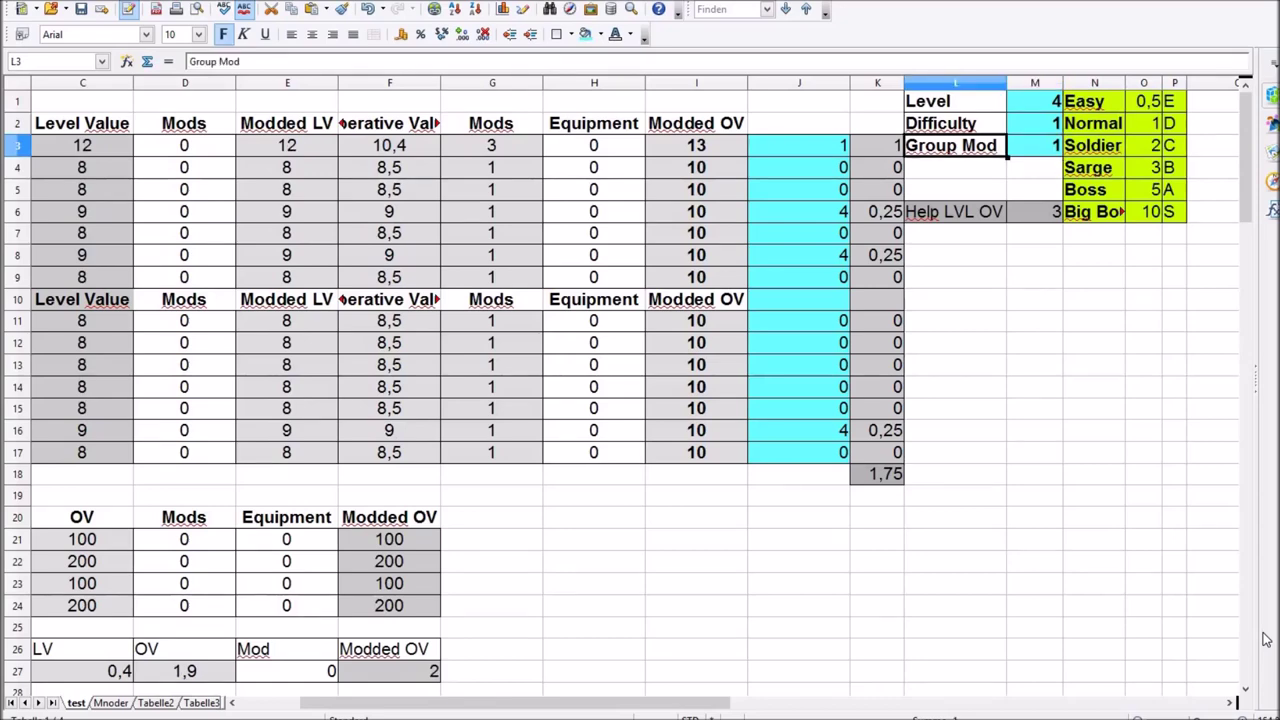
key(Right)
key(Up)
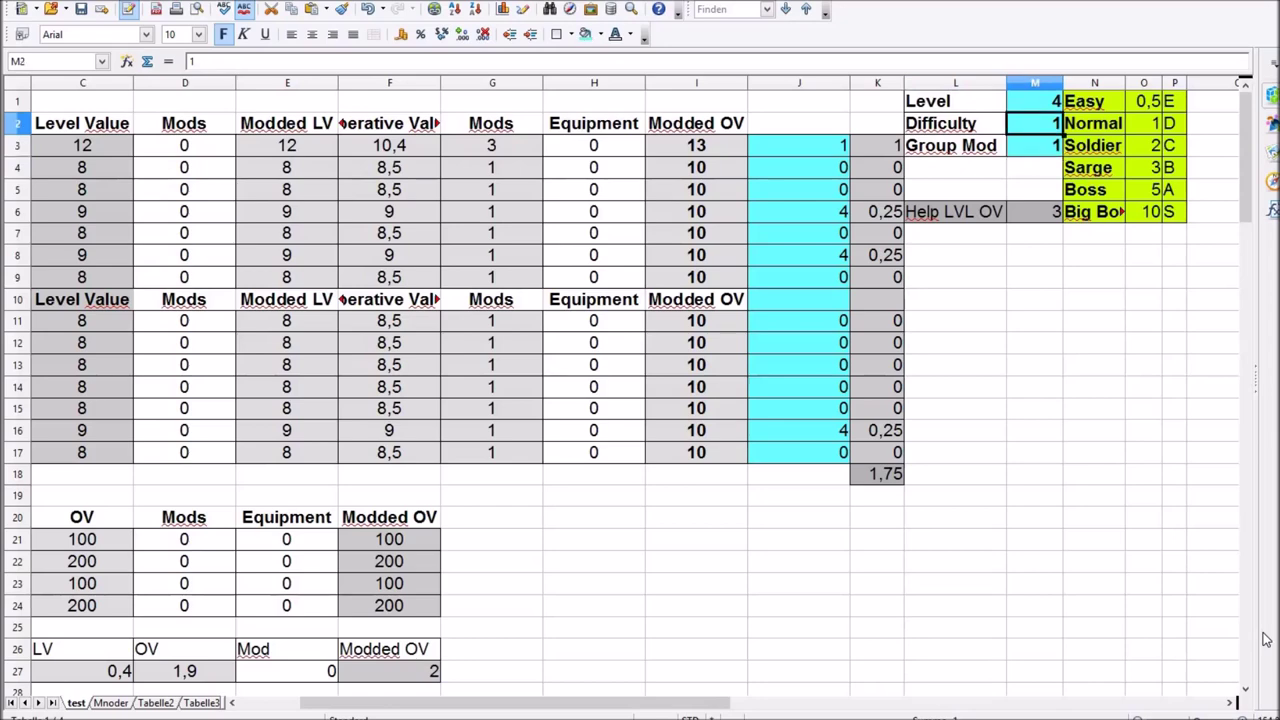
key(Right)
key(Right)
key(Left)
key(Left)
key(Left)
key(Left)
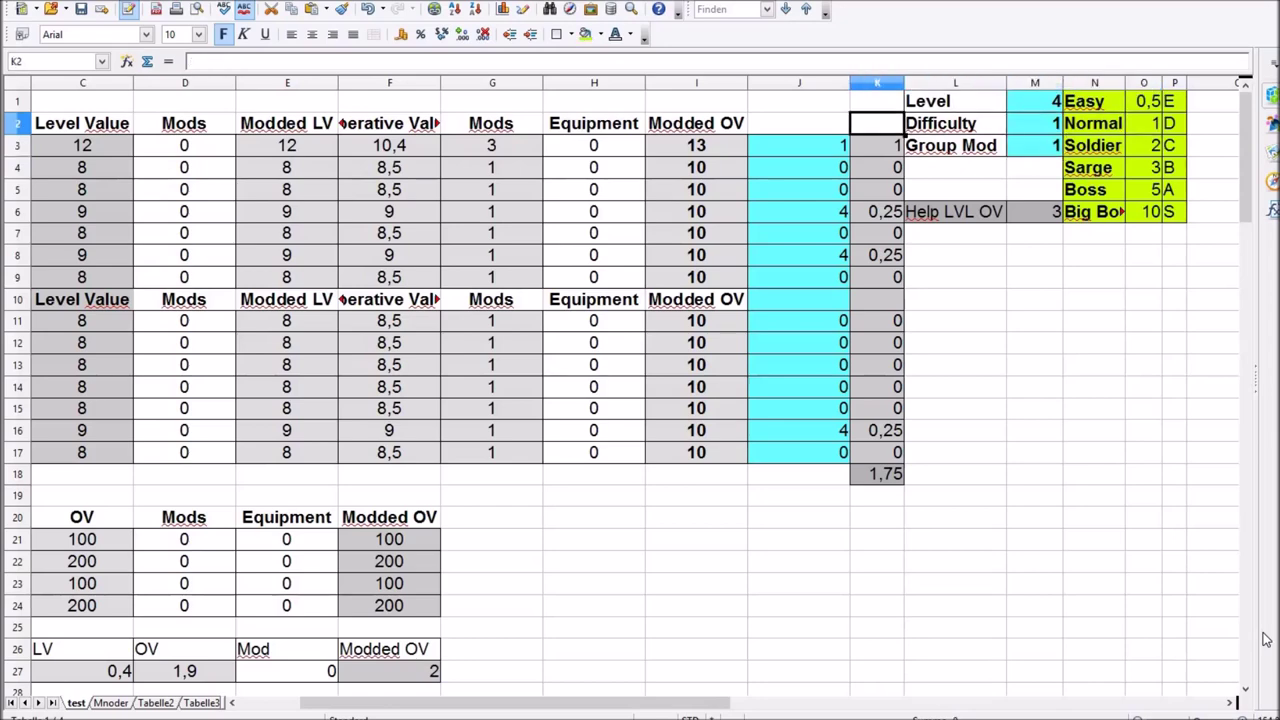
Go through the weighting values in K3:K17 down to the sum formula in K18
key(Down)
key(Down)
key(Down)
key(Down)
key(Down)
key(Down)
key(Down)
key(Down)
key(Down)
key(Down)
key(Down)
key(Down)
key(Down)
key(Down)
key(Down)
key(Down)
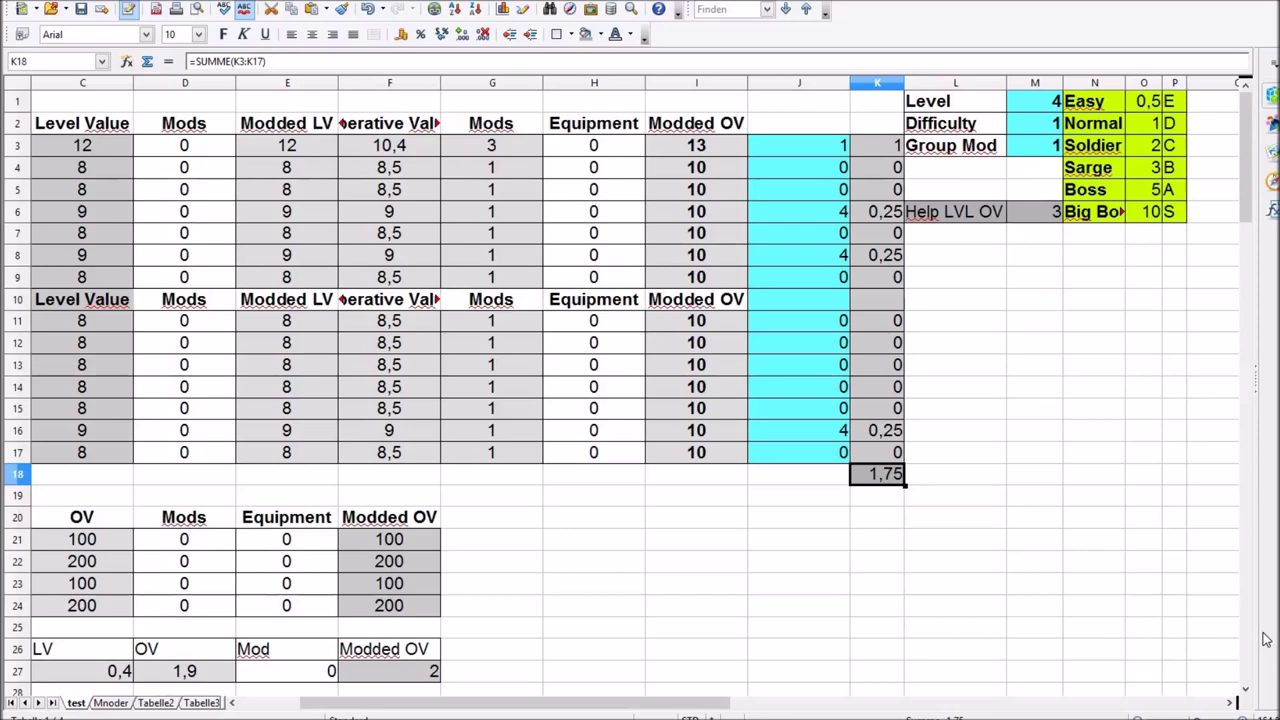
click(880, 475)
Enter 4 as the physical Power value in J3 and the physical Macro control value in J4
click(826, 147)
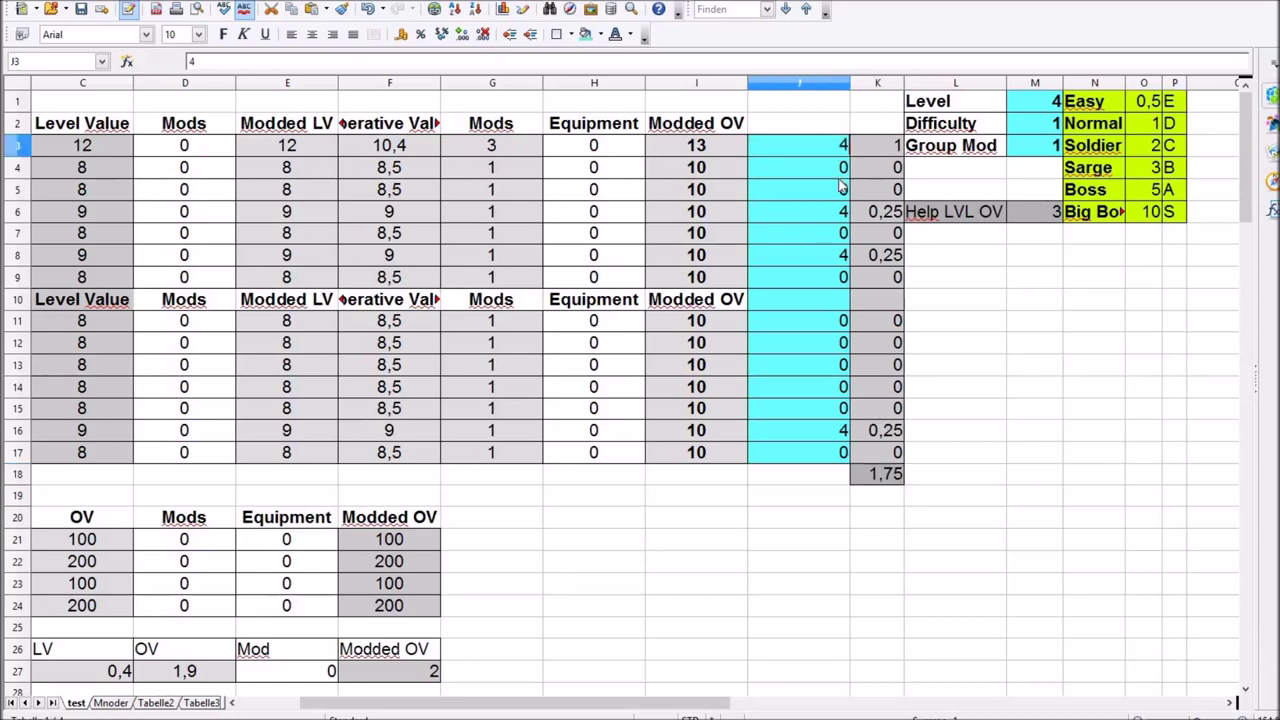
key(Return)
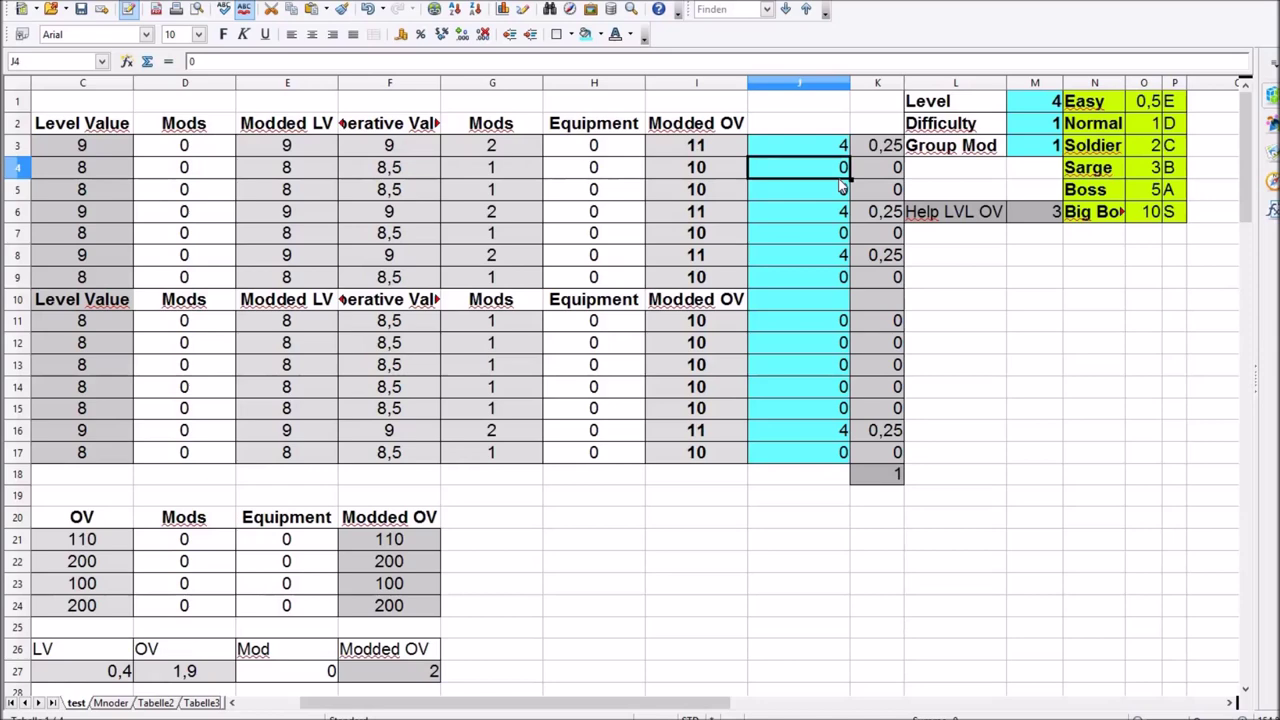
text(4)
key(Return)
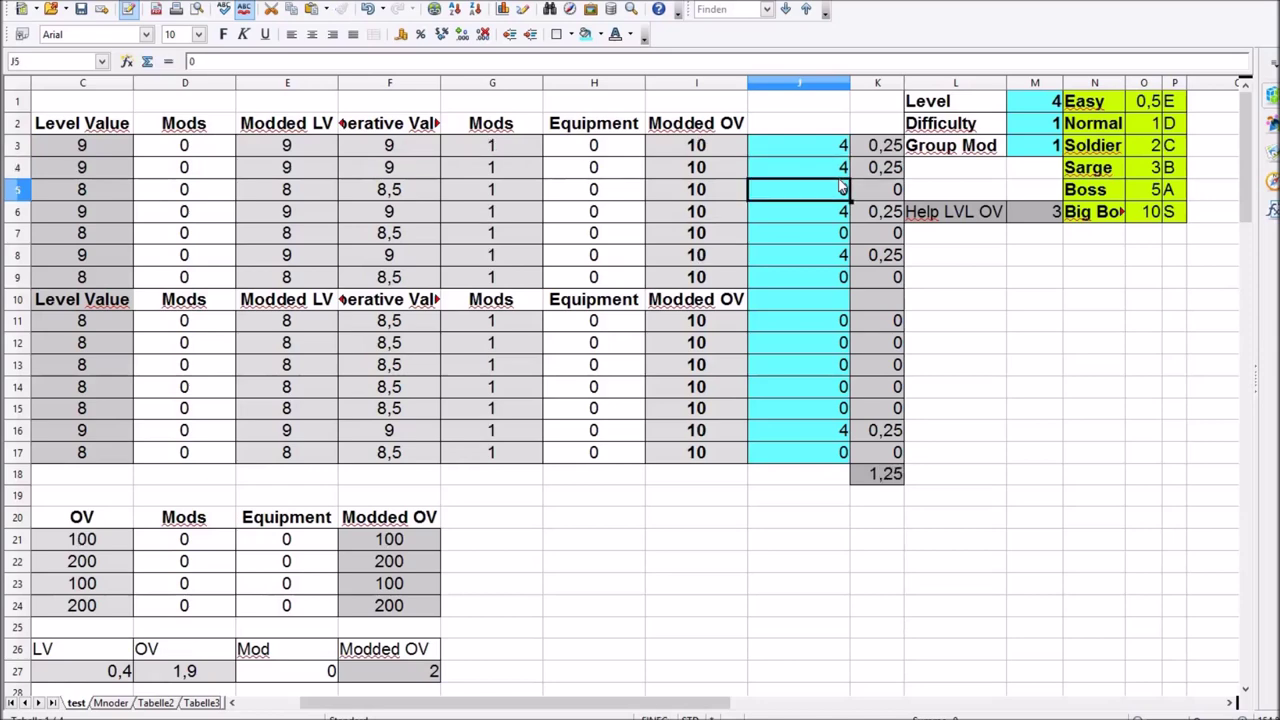
key(Return)
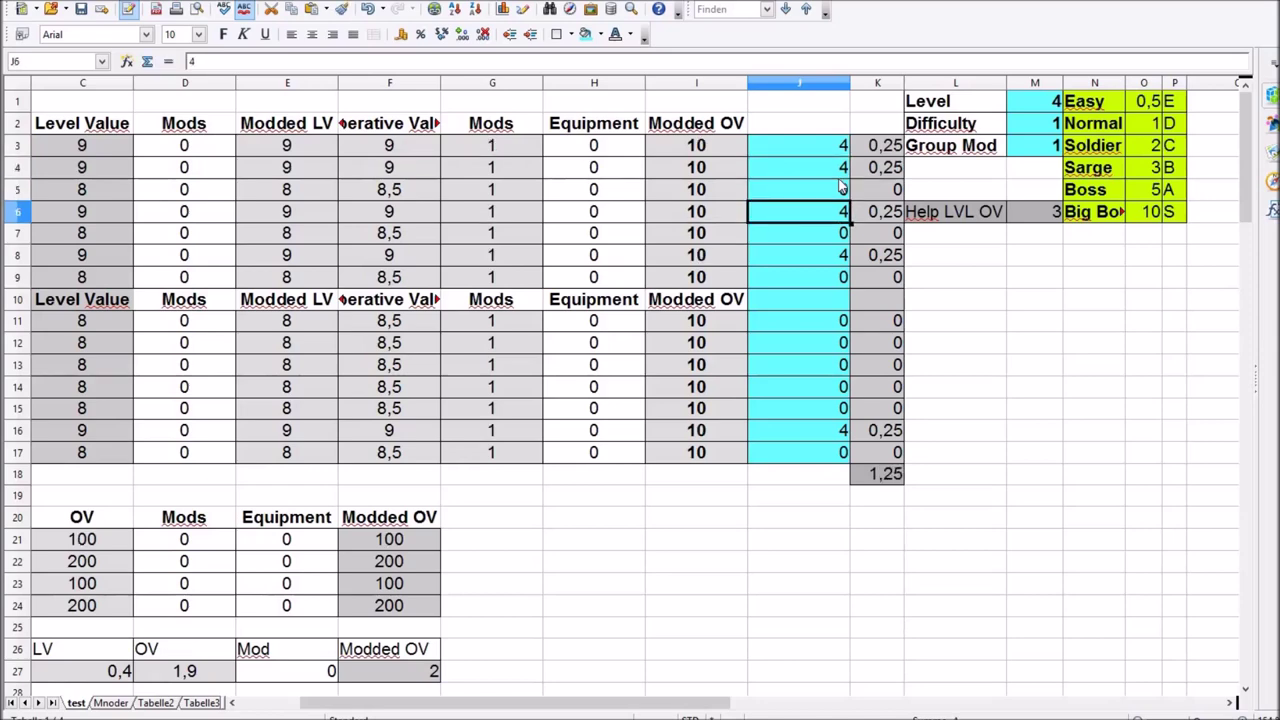
Set the physical Power value in J3 and the physical Macro control value in J4 to 3
key(Up)
key(Up)
key(Up)
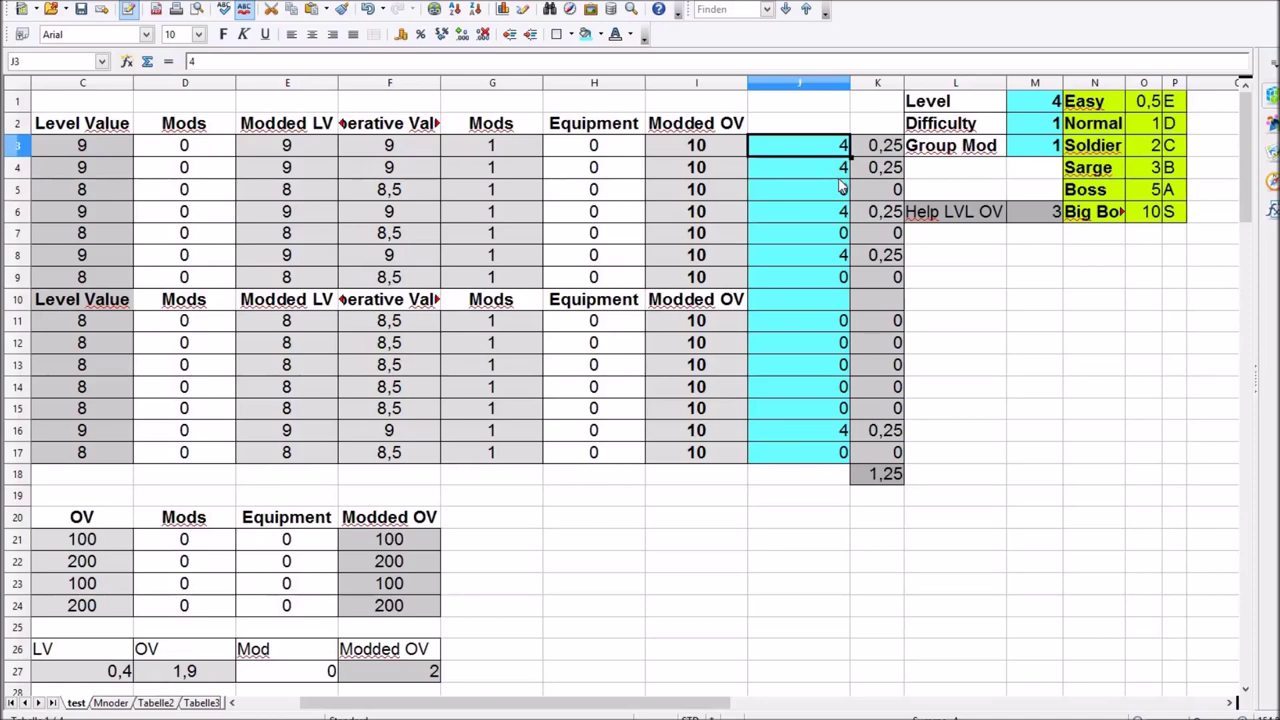
text(3)
key(Return)
text(3)
key(Return)
key(Return)
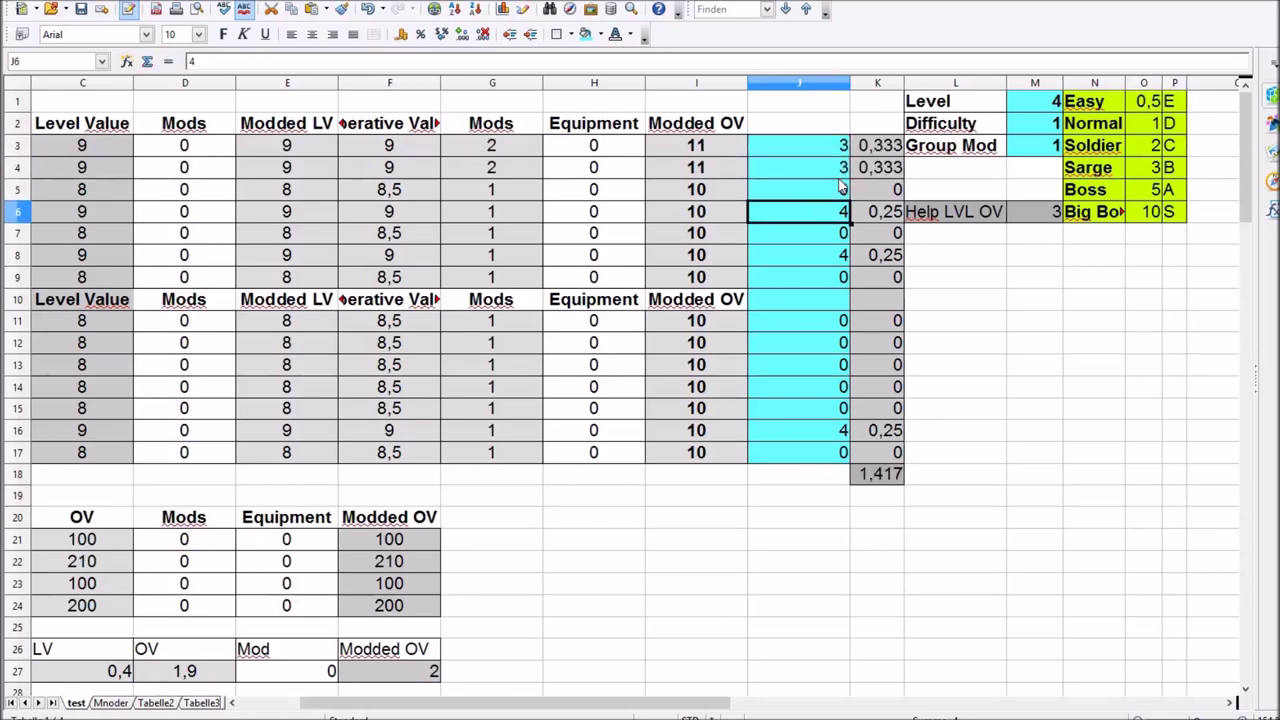
Check which attribute row 6 belongs to and set the physical Vigor value in J6 to 3
key(Left)
key(Left)
key(Left)
key(Left)
key(Left)
key(Left)
key(Left)
key(Left)
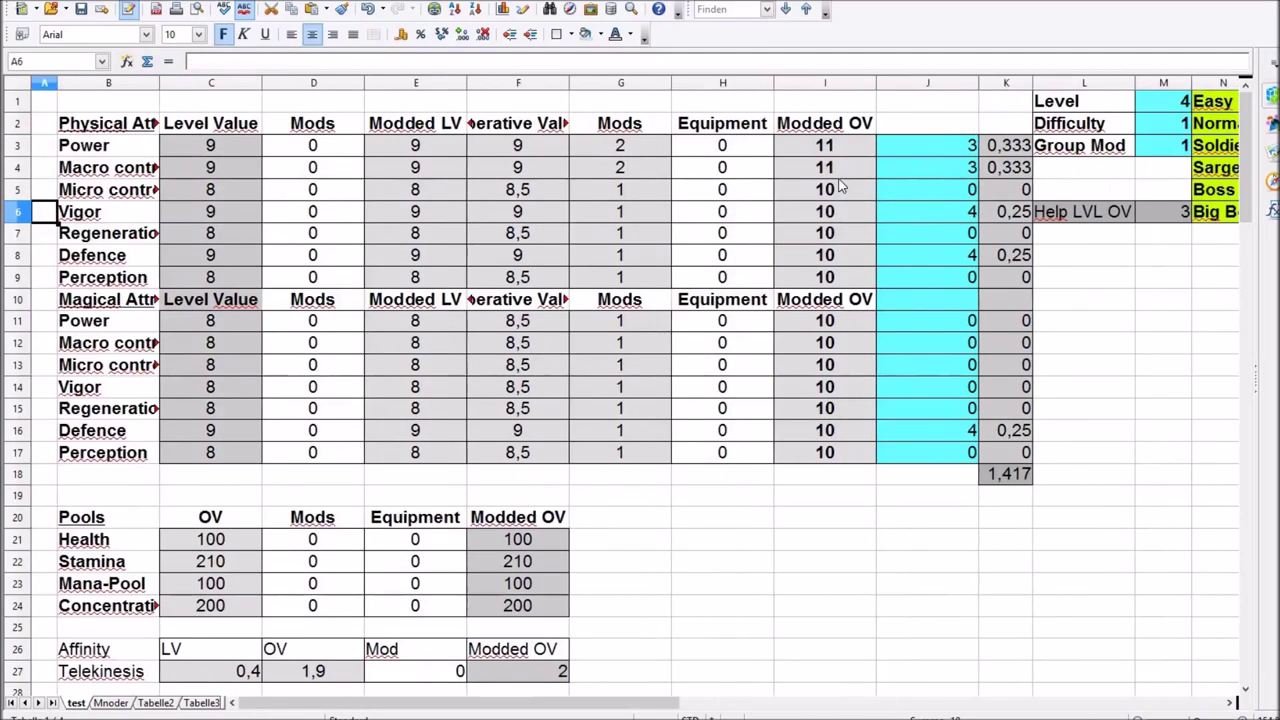
key(Right)
key(Right)
key(Right)
key(Right)
key(Right)
key(Right)
key(Right)
key(Right)
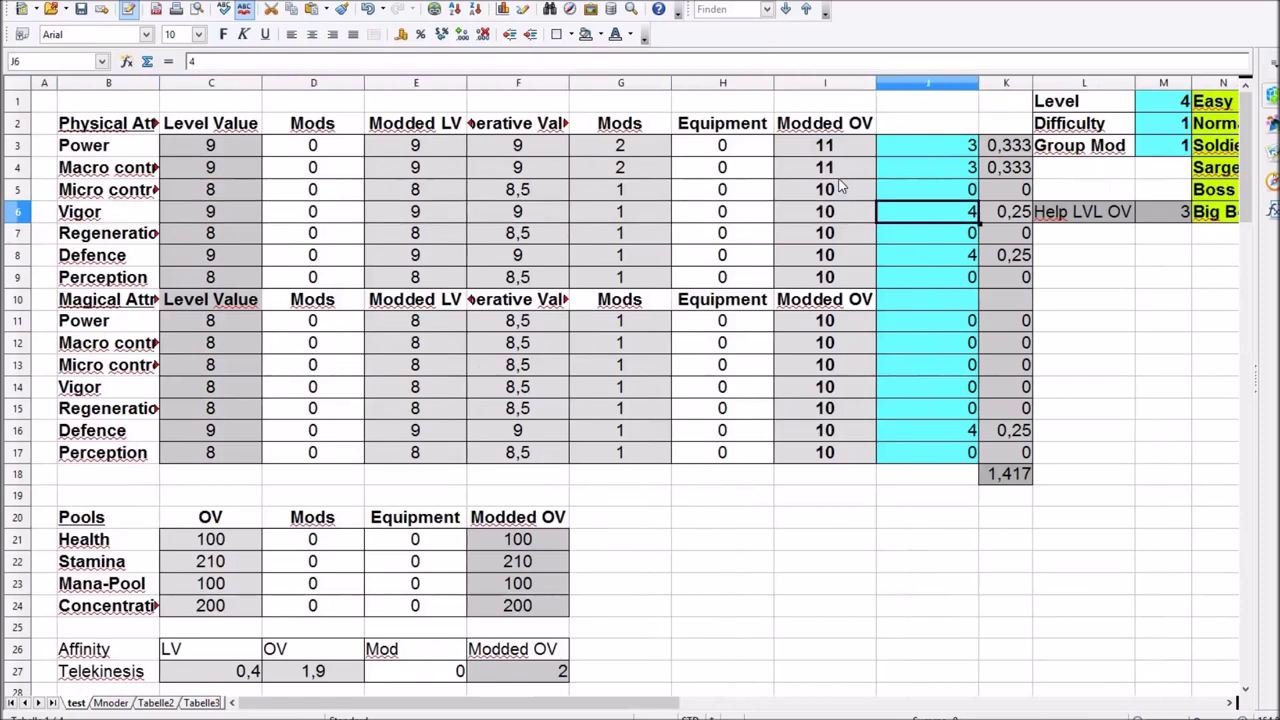
text(3)
key(Return)
key(Return)
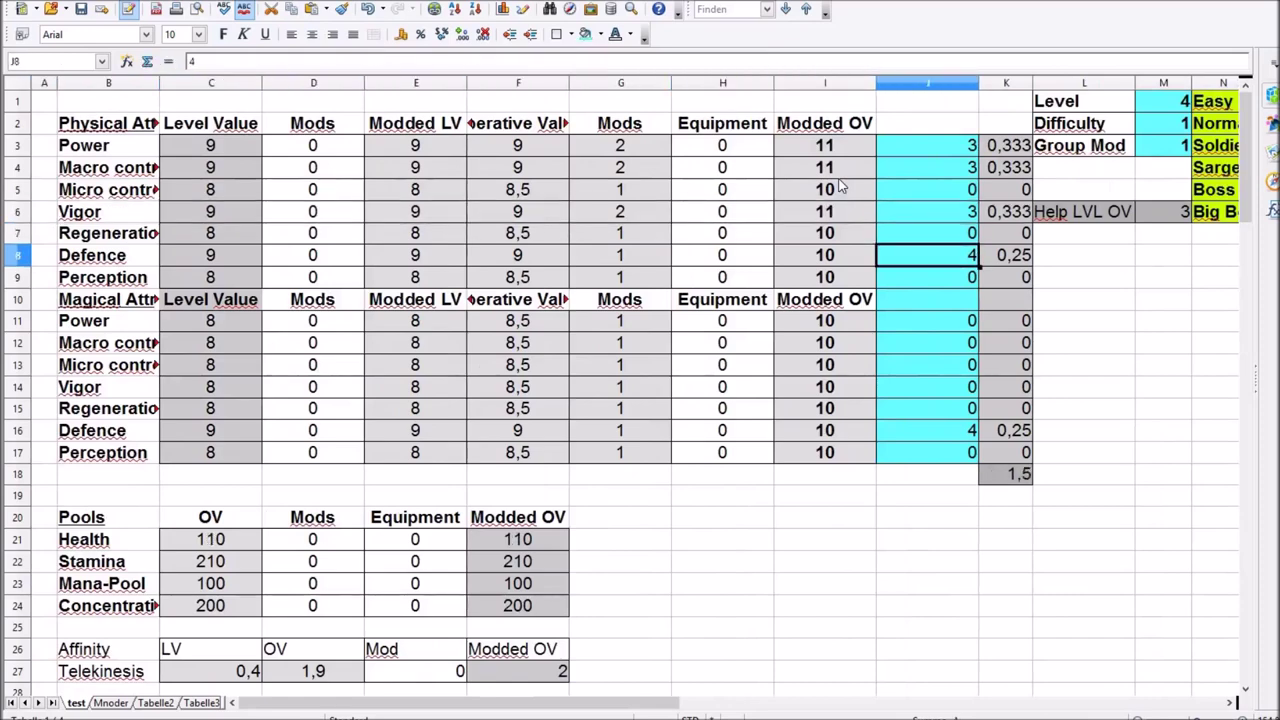
Set the physical Defence value in J8 and the magical Defence value in J16 to 0
text(0)
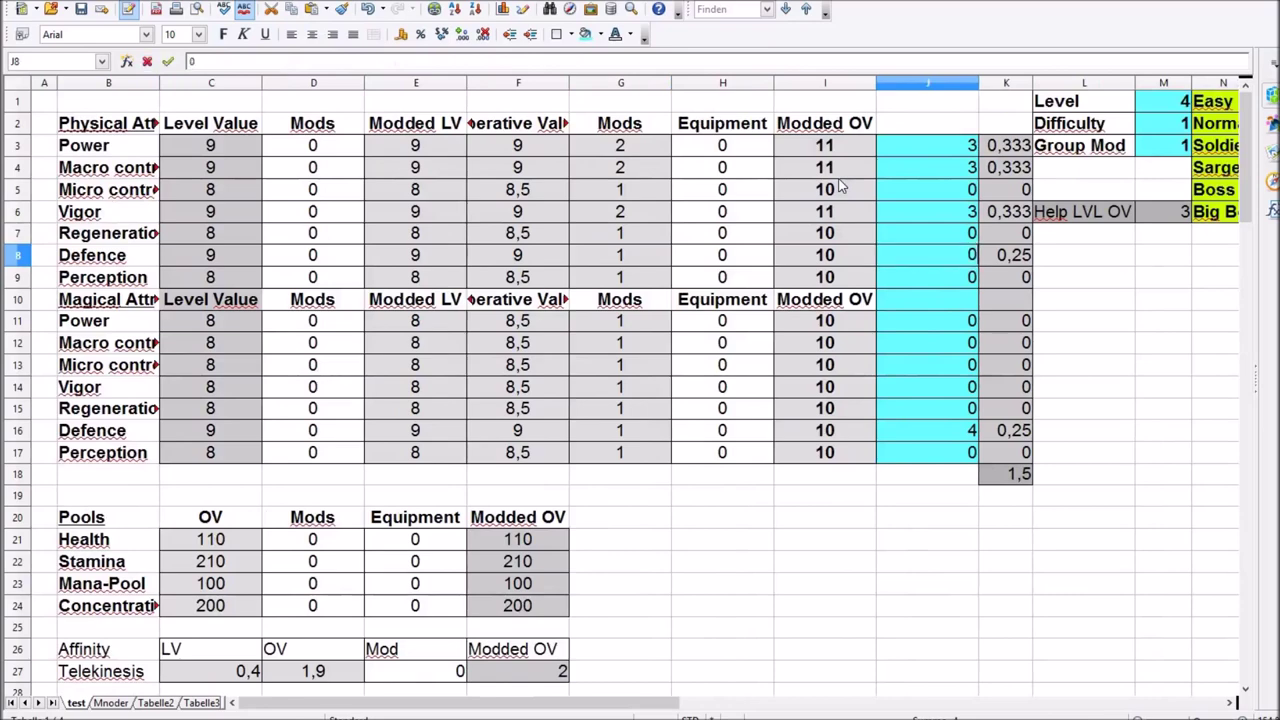
key(Up)
key(Up)
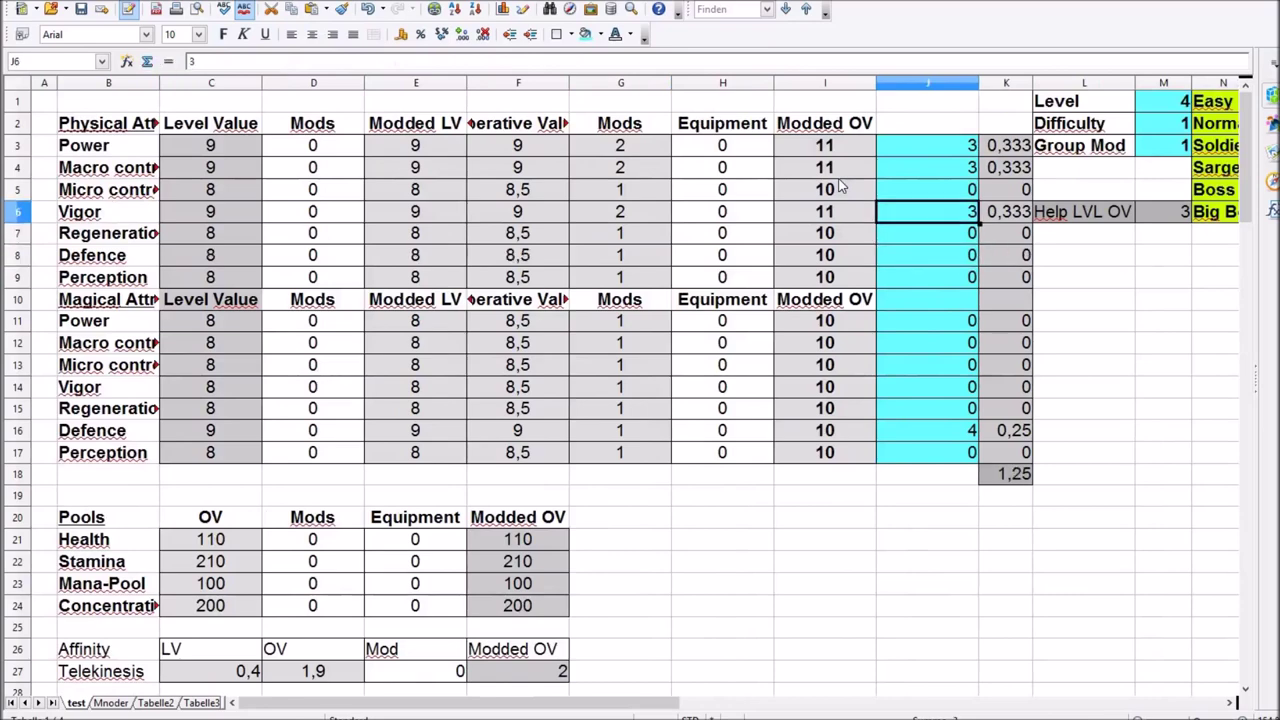
key(Down)
key(Down)
key(Down)
key(Down)
key(Down)
key(Down)
key(Down)
key(Down)
key(Down)
key(Down)
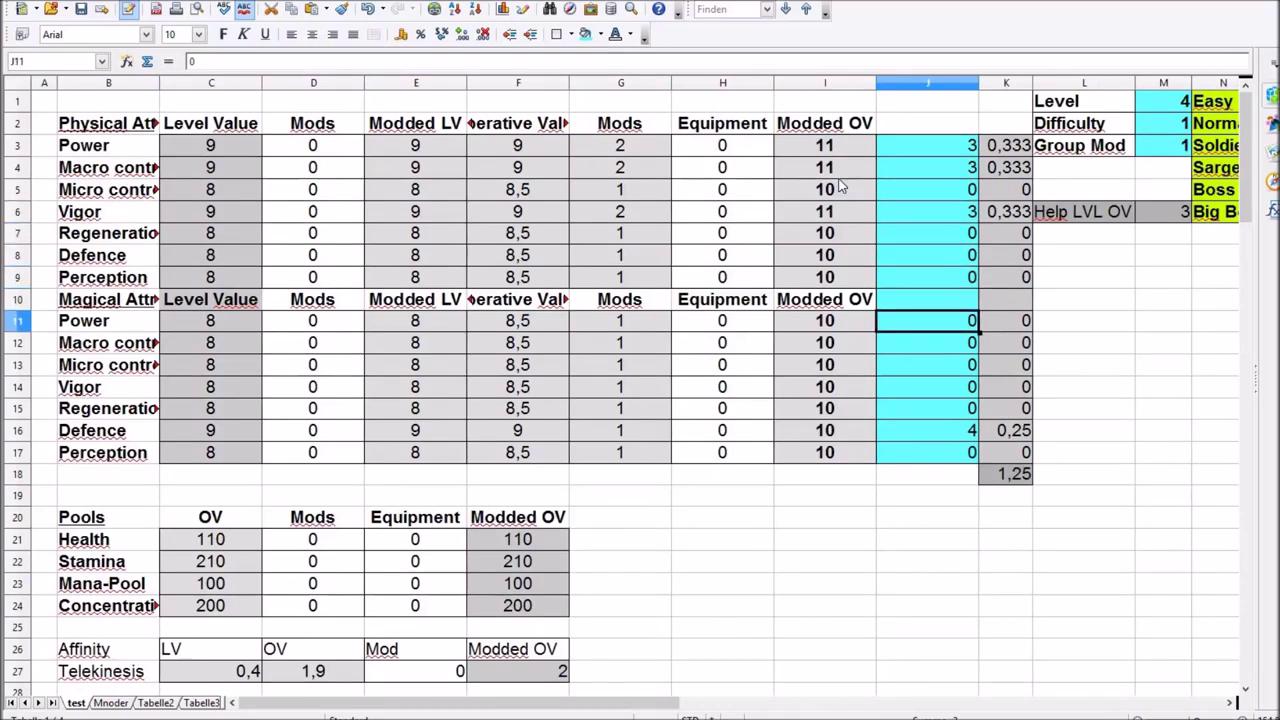
text(0)
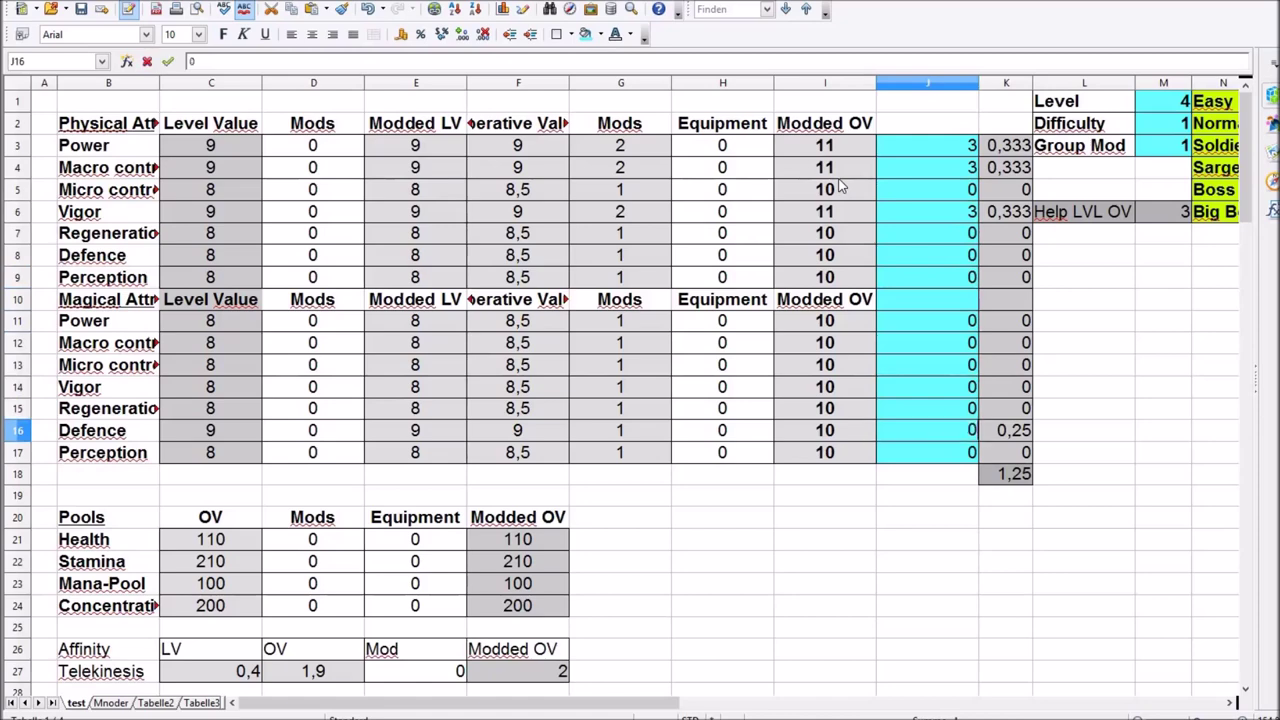
key(Return)
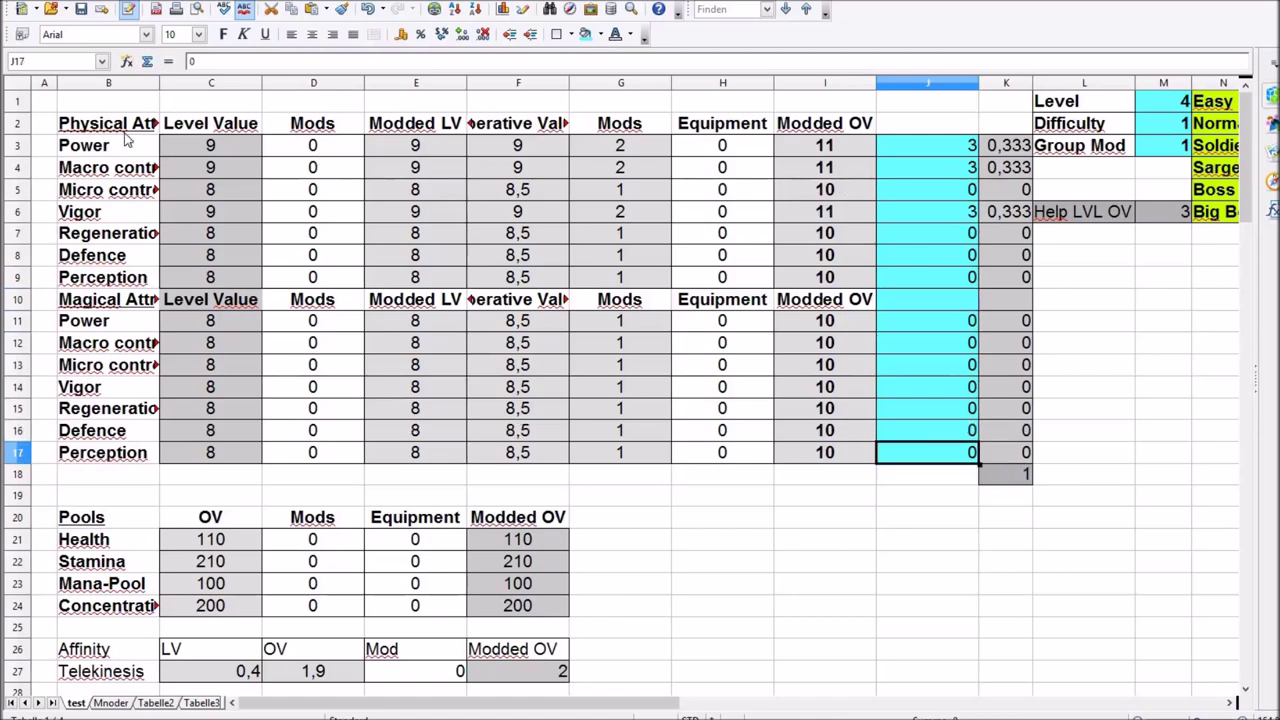
Highlight the level values in C3:C17, the modded OV values in I3:I17 and the Pools table in B20:F24
drag(195, 147, 218, 458)
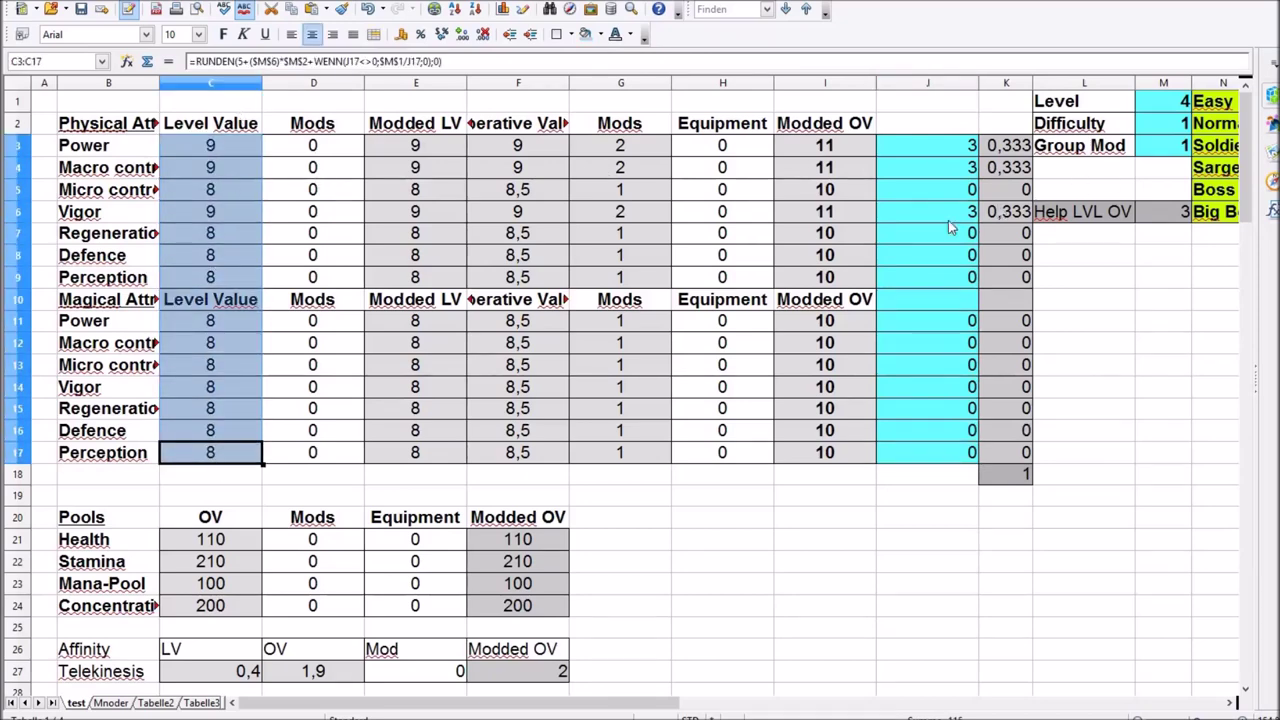
drag(835, 147, 842, 236)
drag(841, 455, 842, 456)
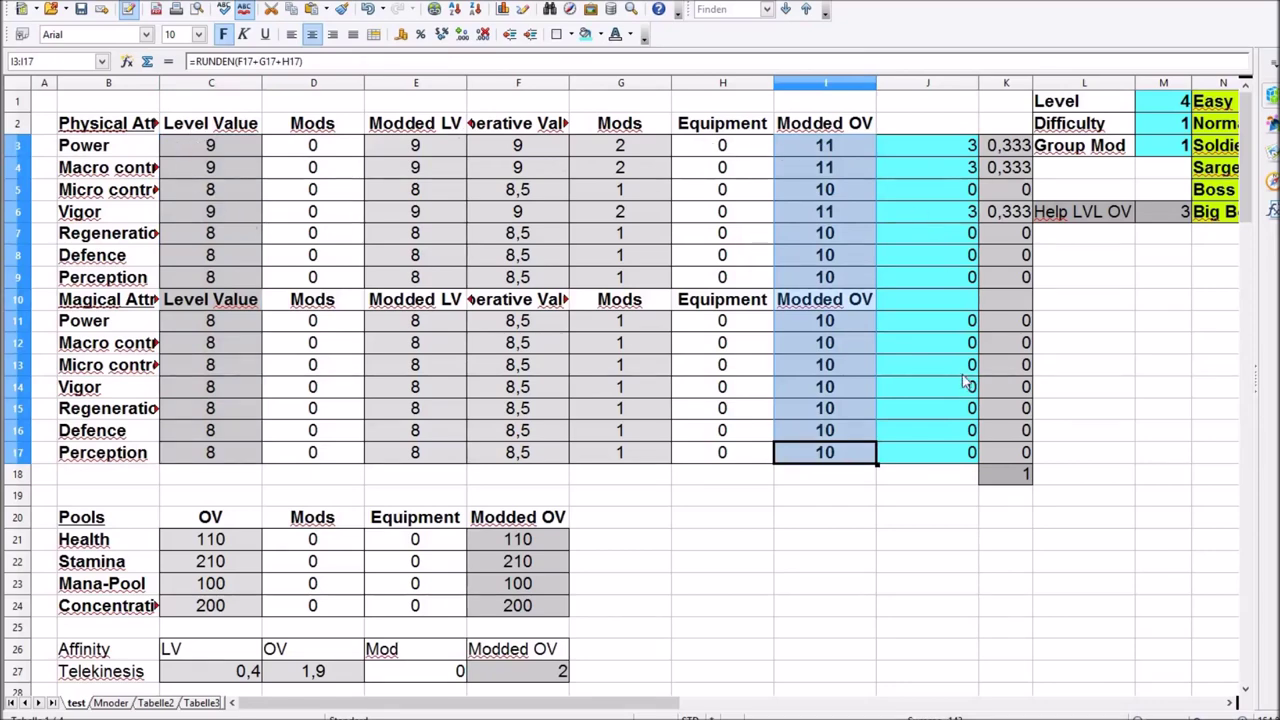
click(1120, 370)
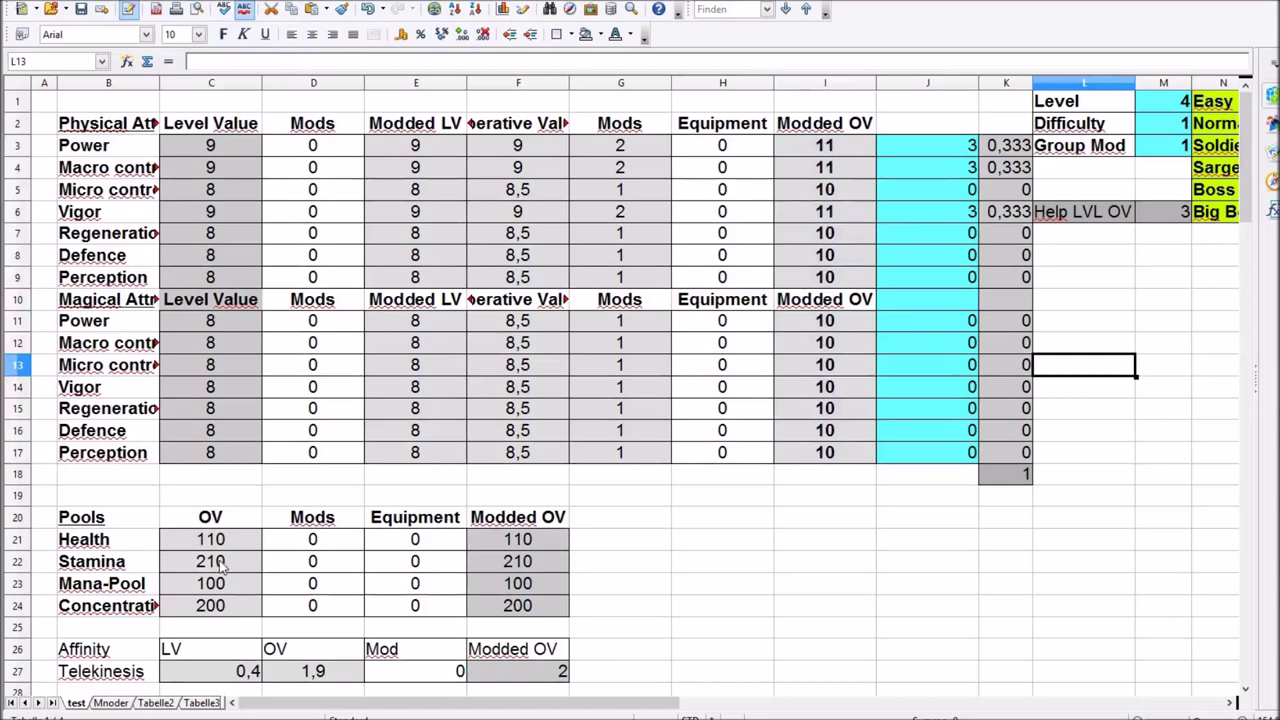
drag(84, 517, 530, 610)
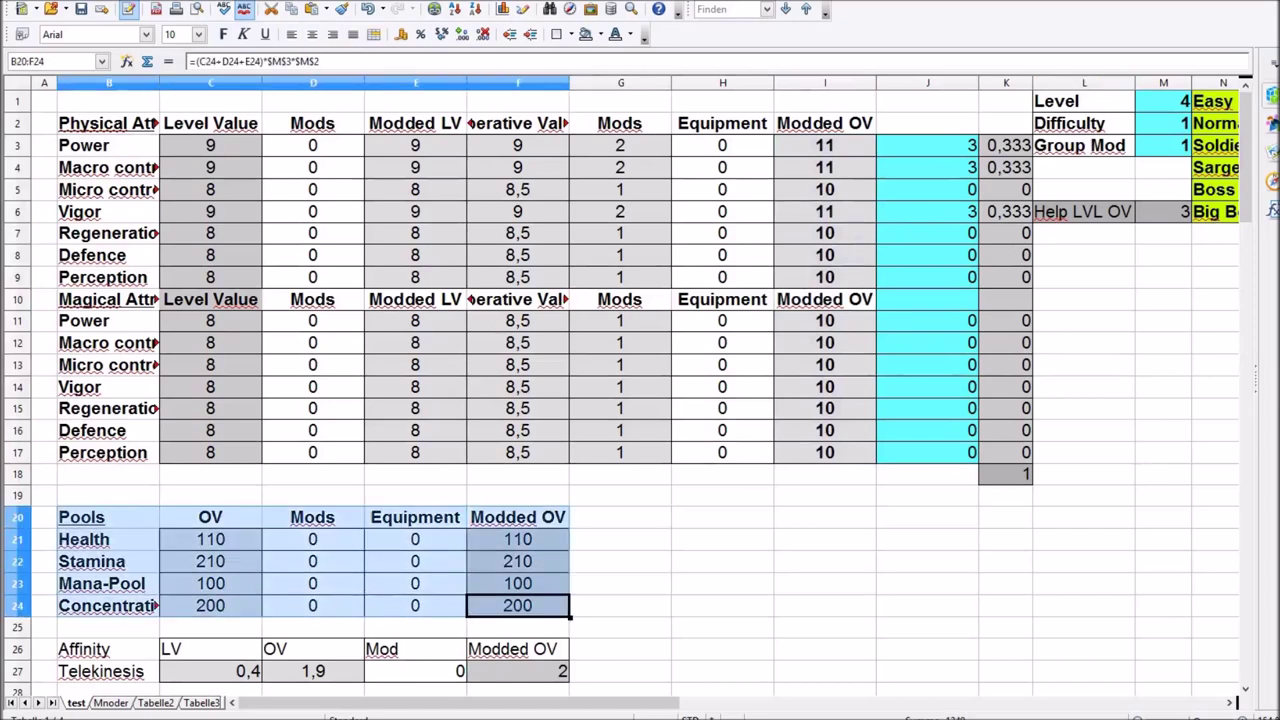
mouse_move(1254, 190)
mouse_down()
mouse_move(1254, 268)
mouse_move(1246, 185)
mouse_up()
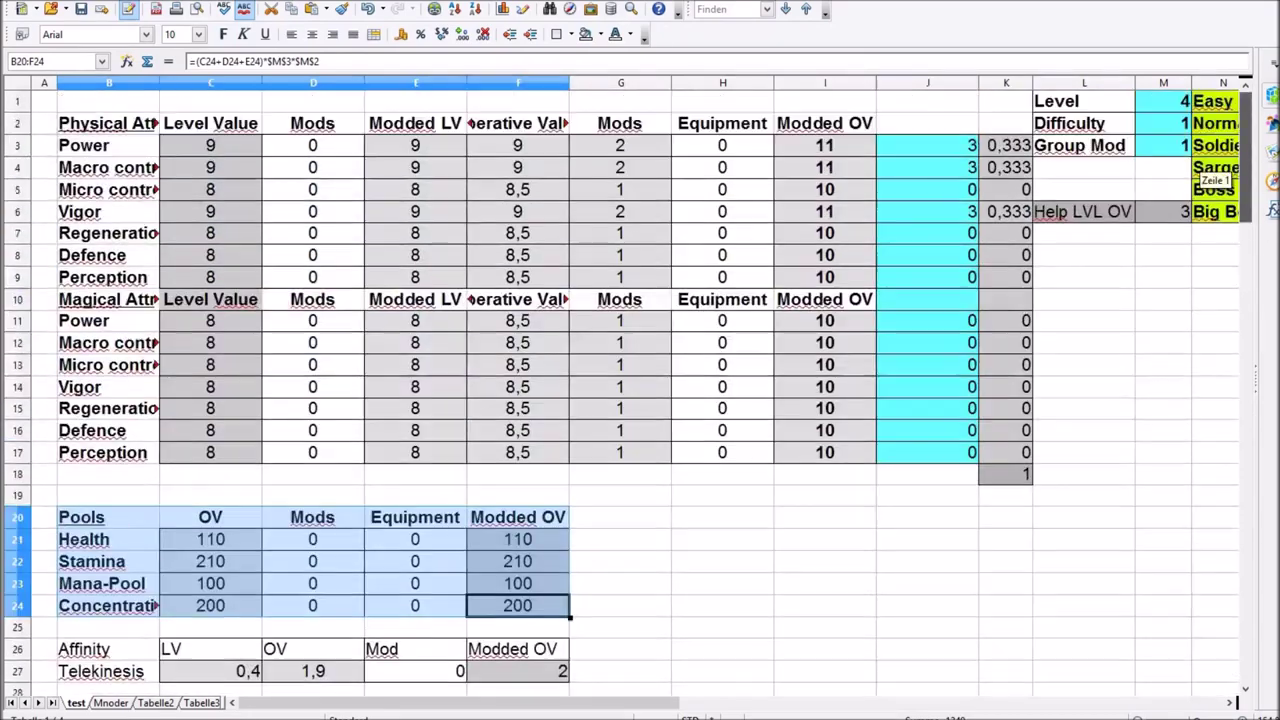
Look up the Boss grade in the difficulty scale and set the Difficulty in M2 to 5
click(1181, 130)
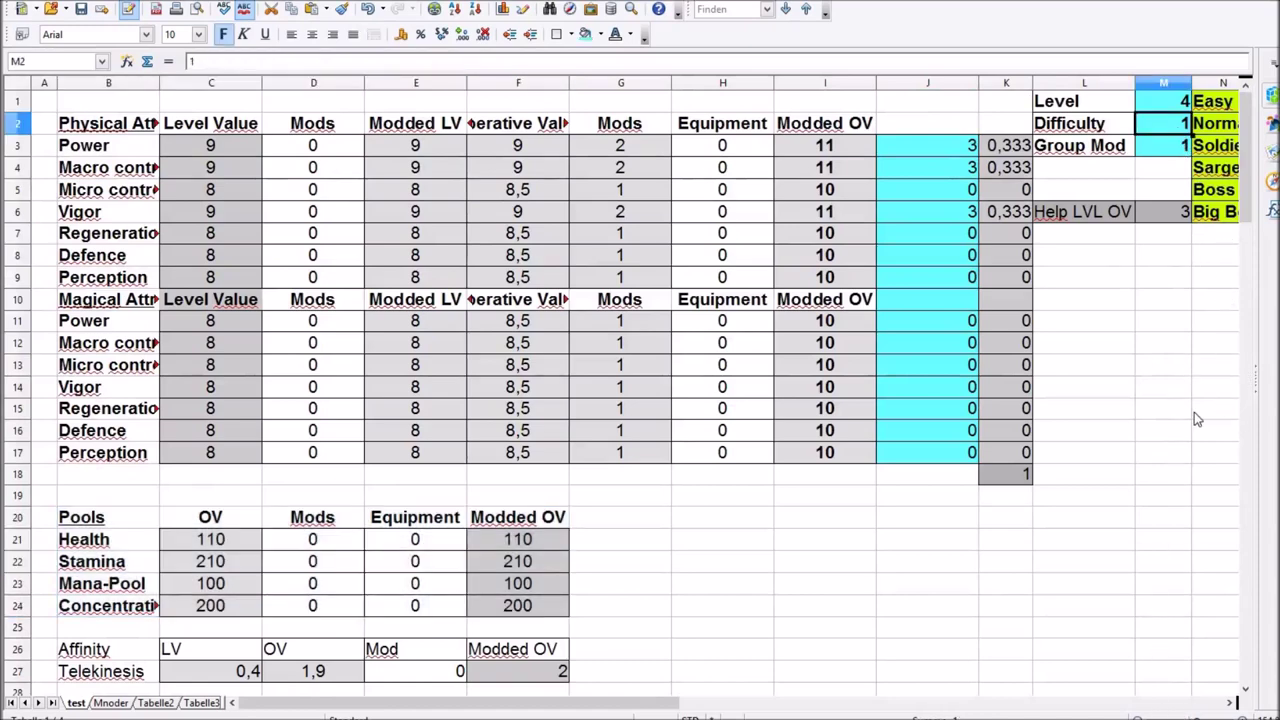
key(Right)
key(Right)
key(Down)
key(Down)
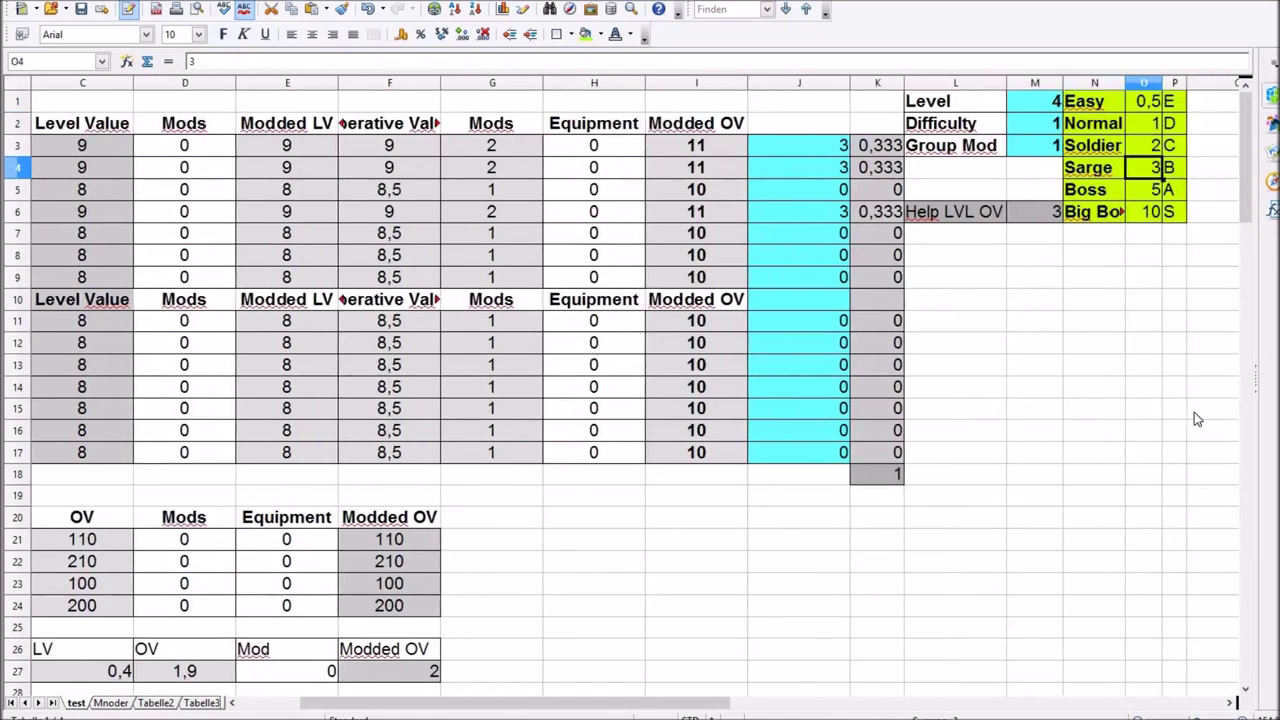
key(Down)
key(Left)
key(Left)
key(Up)
key(Up)
key(Up)
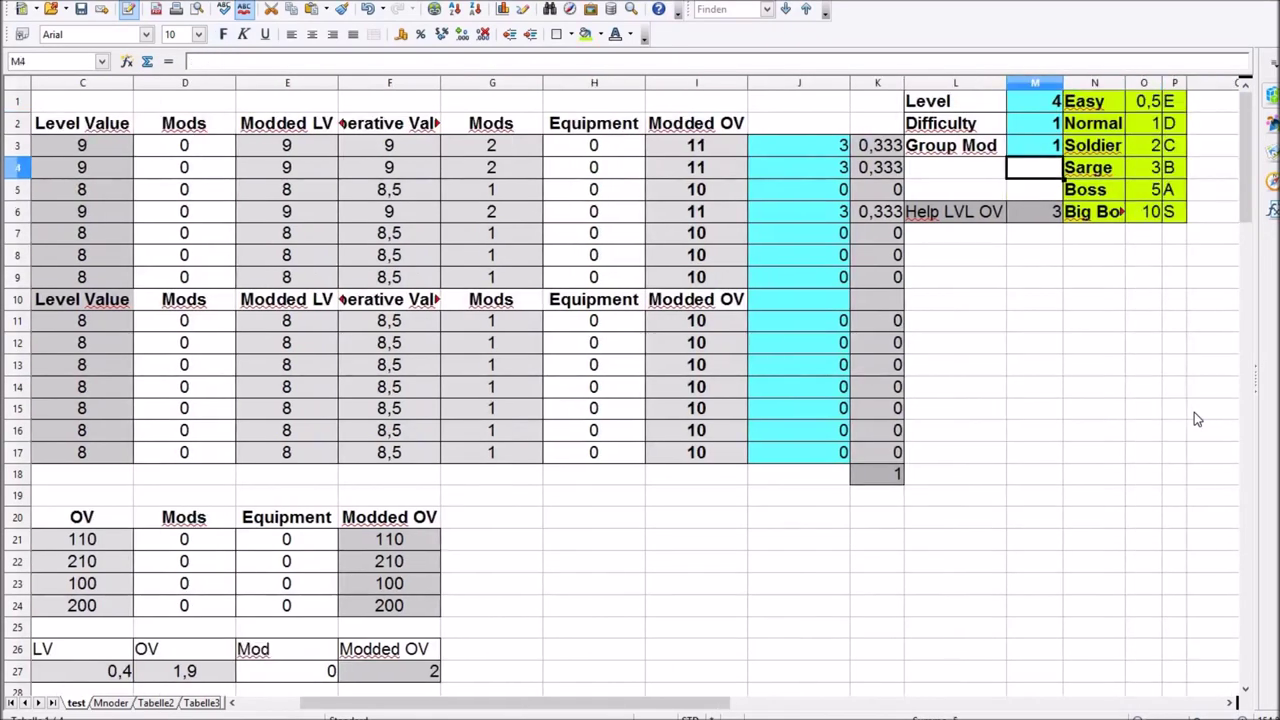
text(5)
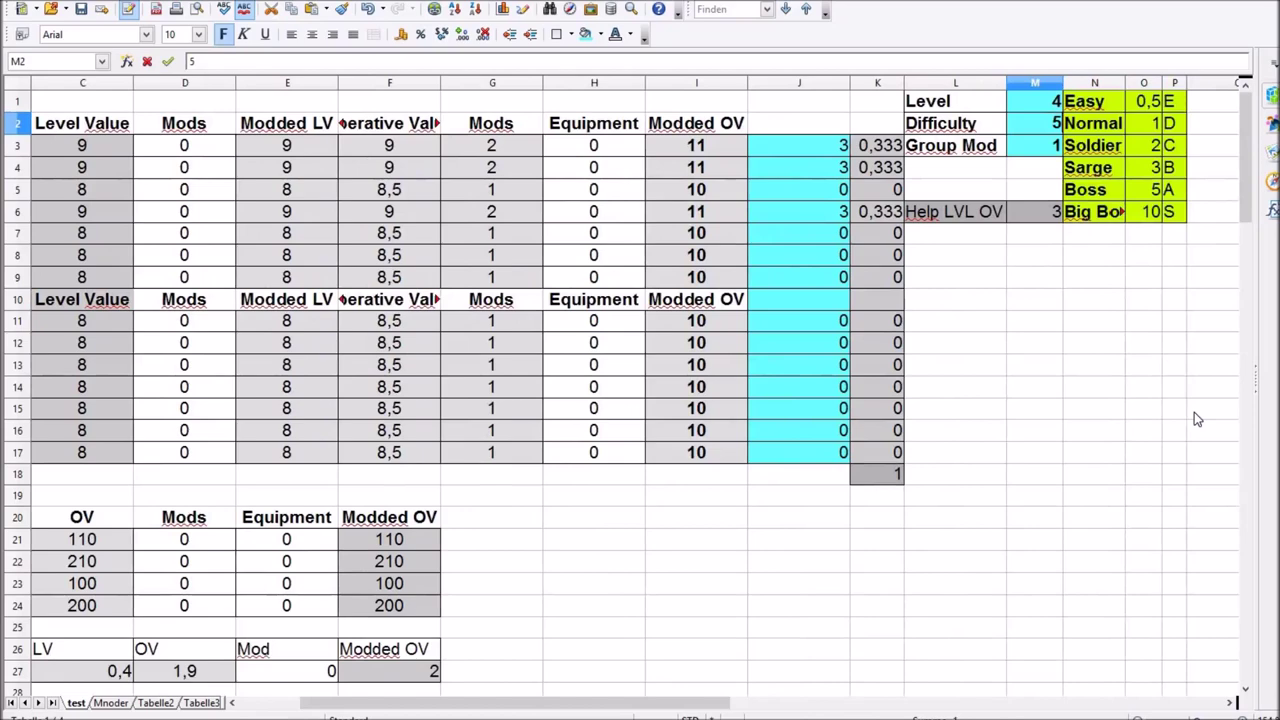
key(Return)
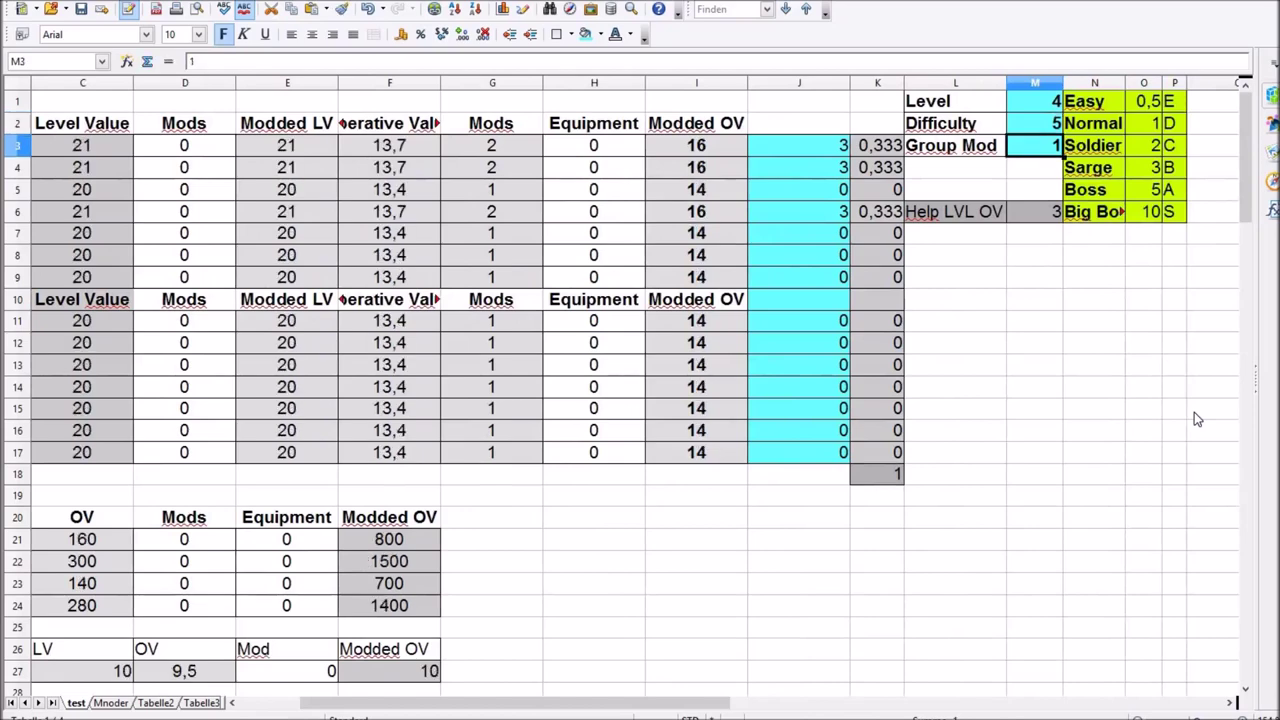
Examine the formula in K3, the physical Power value in J3 and the column sum in K18
key(Left)
key(Left)
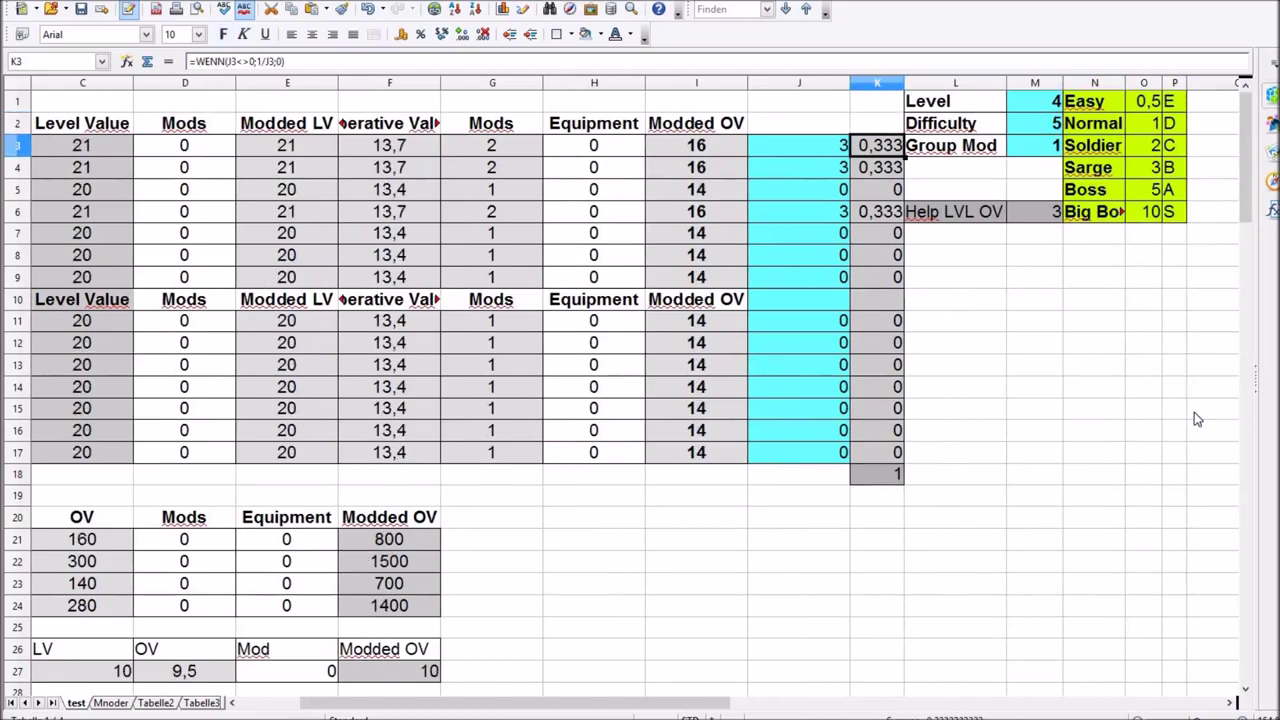
key(Left)
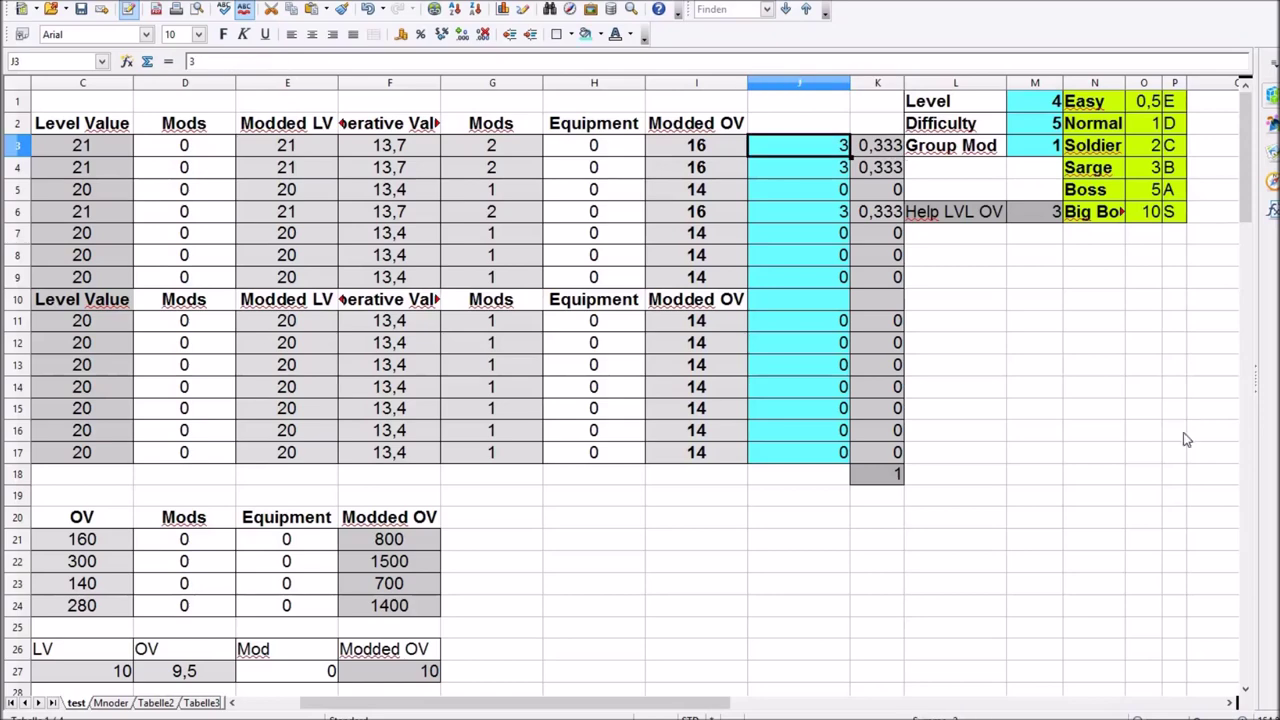
click(895, 475)
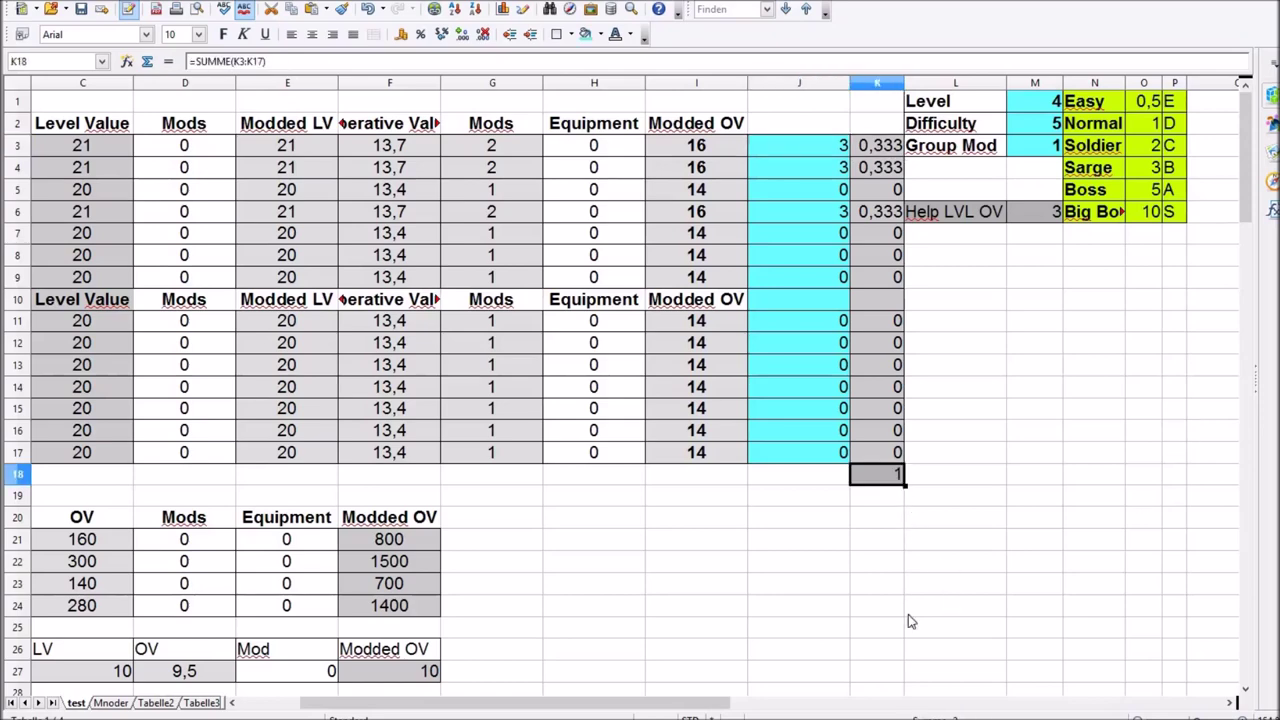
Set the physical Power value in J3 and Macro control value in J4 to 1, and the Vigor value in J6 to 2
click(835, 145)
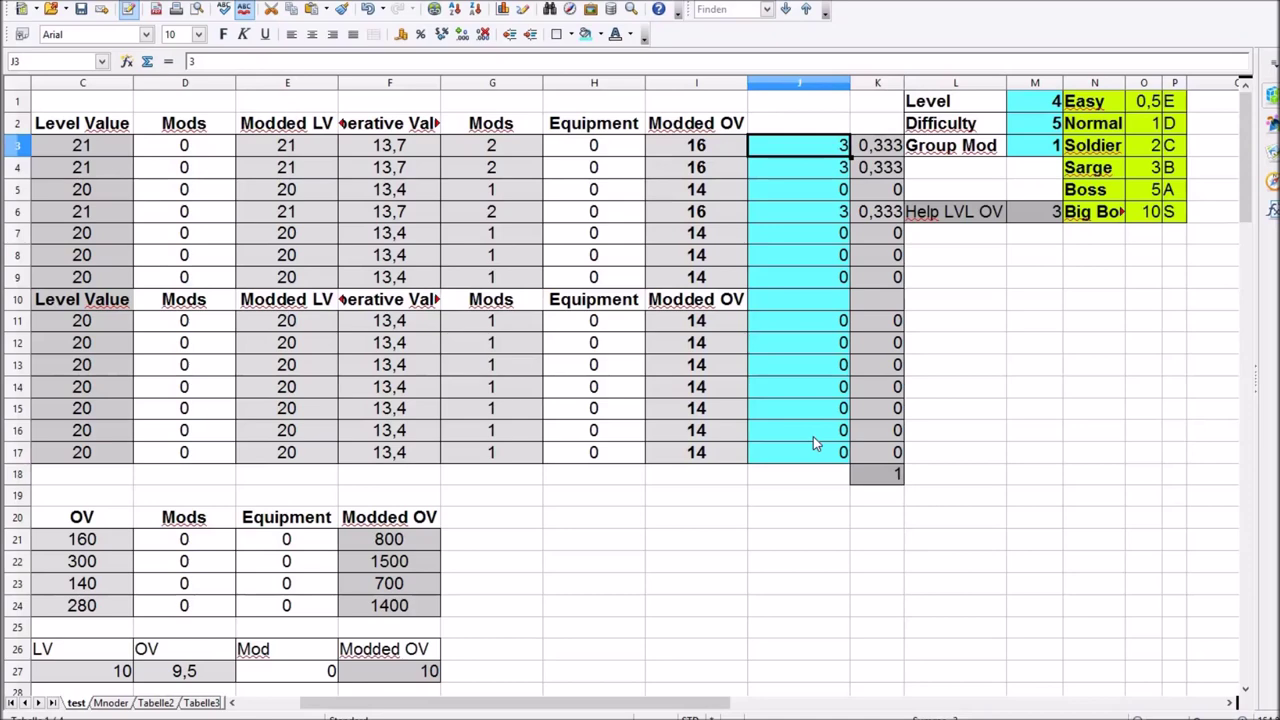
text(1)
key(Return)
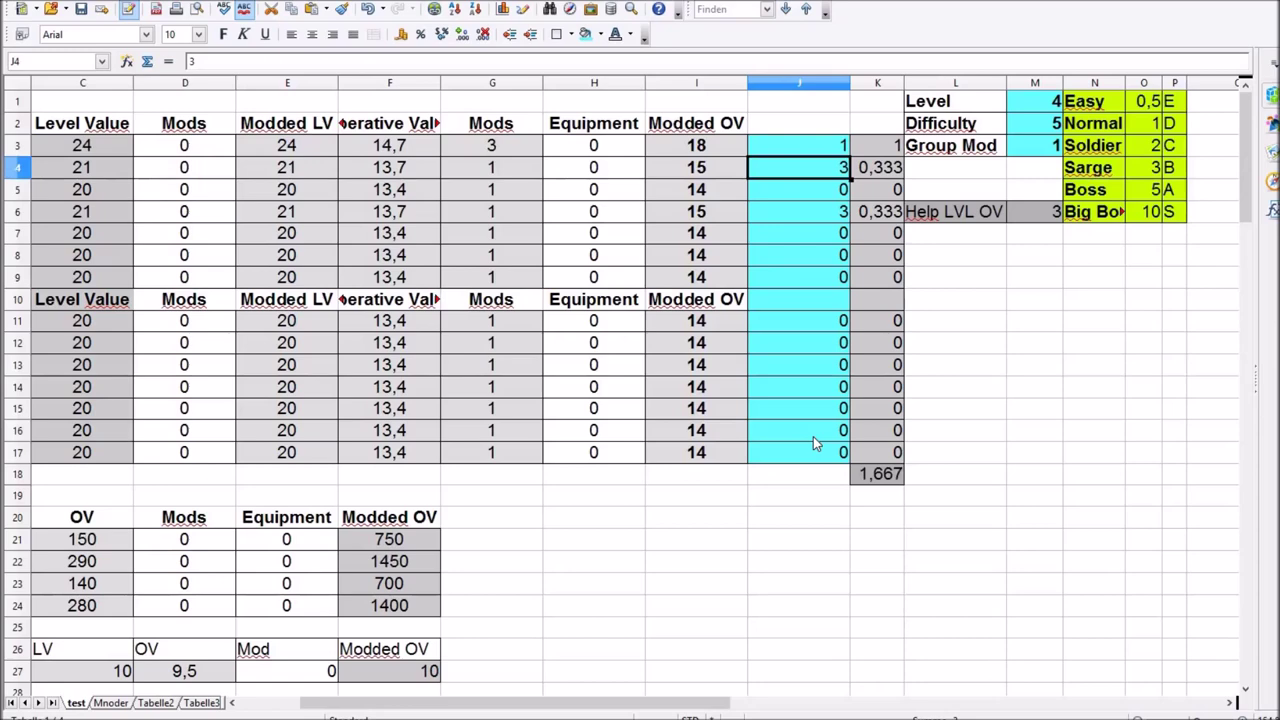
text(1)
key(Return)
key(Return)
text(2)
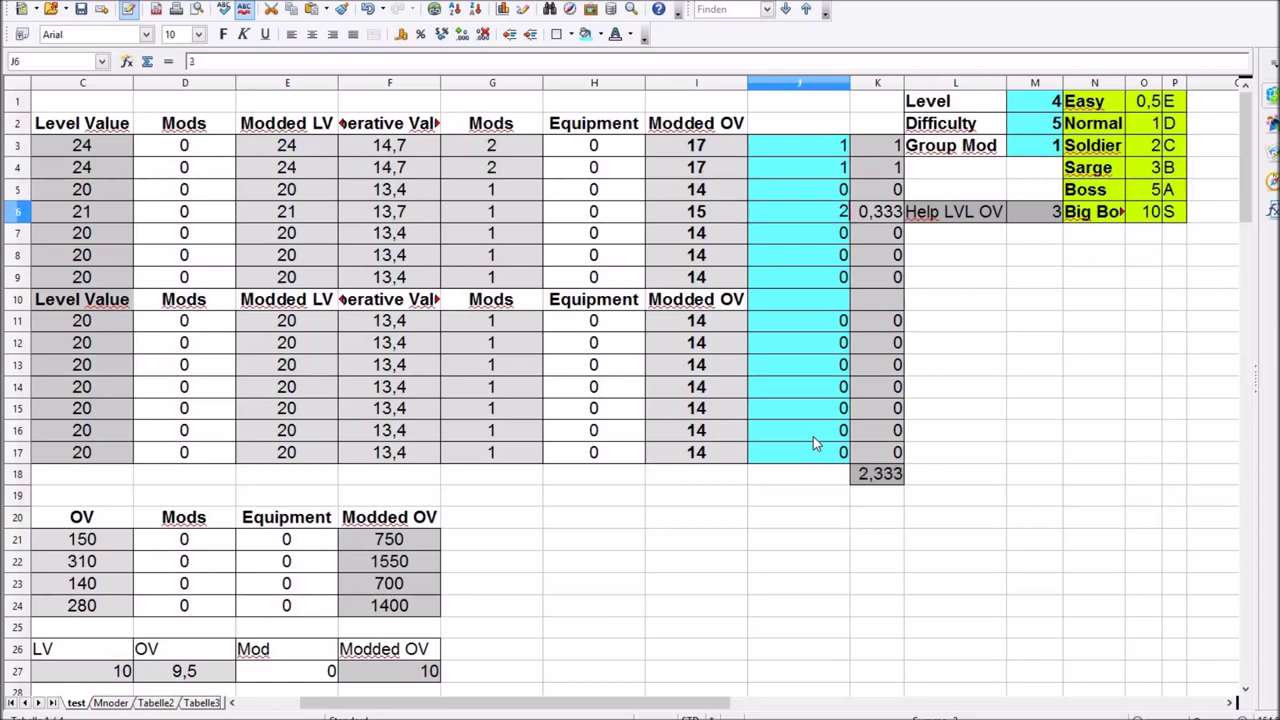
key(Return)
key(Return)
key(Return)
key(Up)
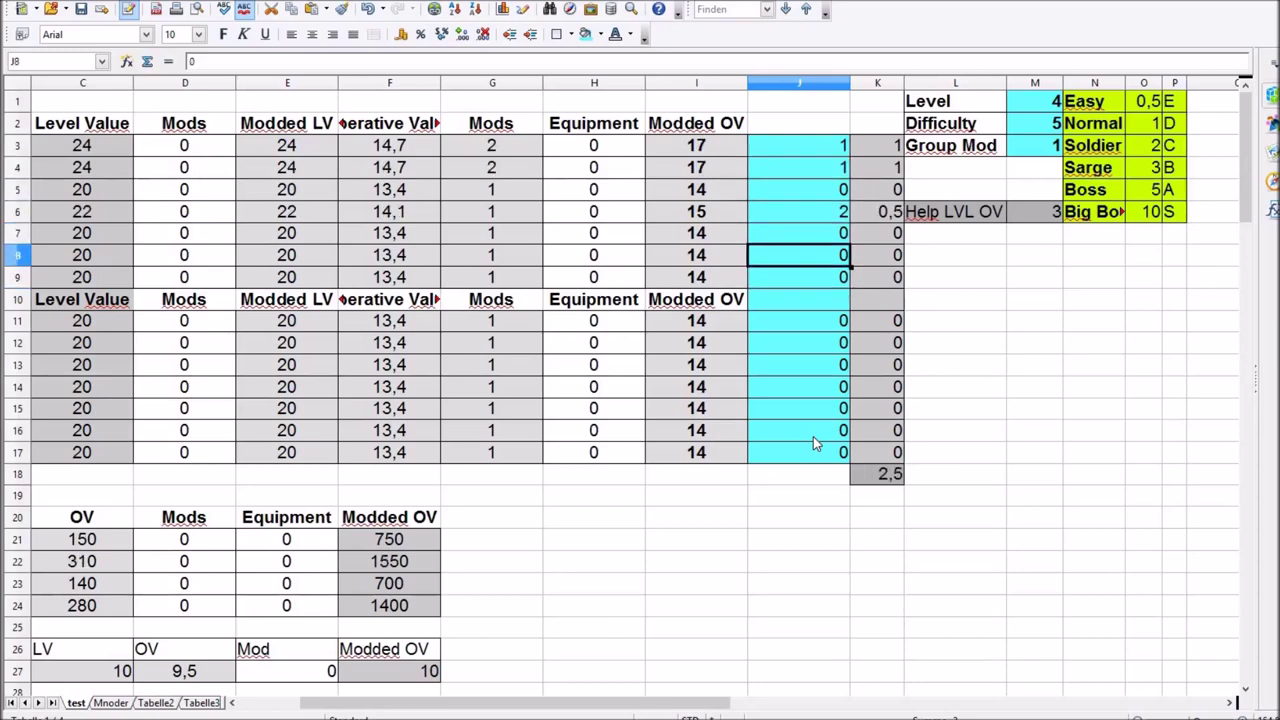
Set the physical Power value in J3 and the physical Macro control value in J4 to 0,5
key(Left)
key(Left)
key(Left)
key(Left)
key(Left)
key(Right)
key(Right)
key(Right)
key(Right)
key(Right)
key(Up)
key(Up)
key(Up)
key(Up)
key(Up)
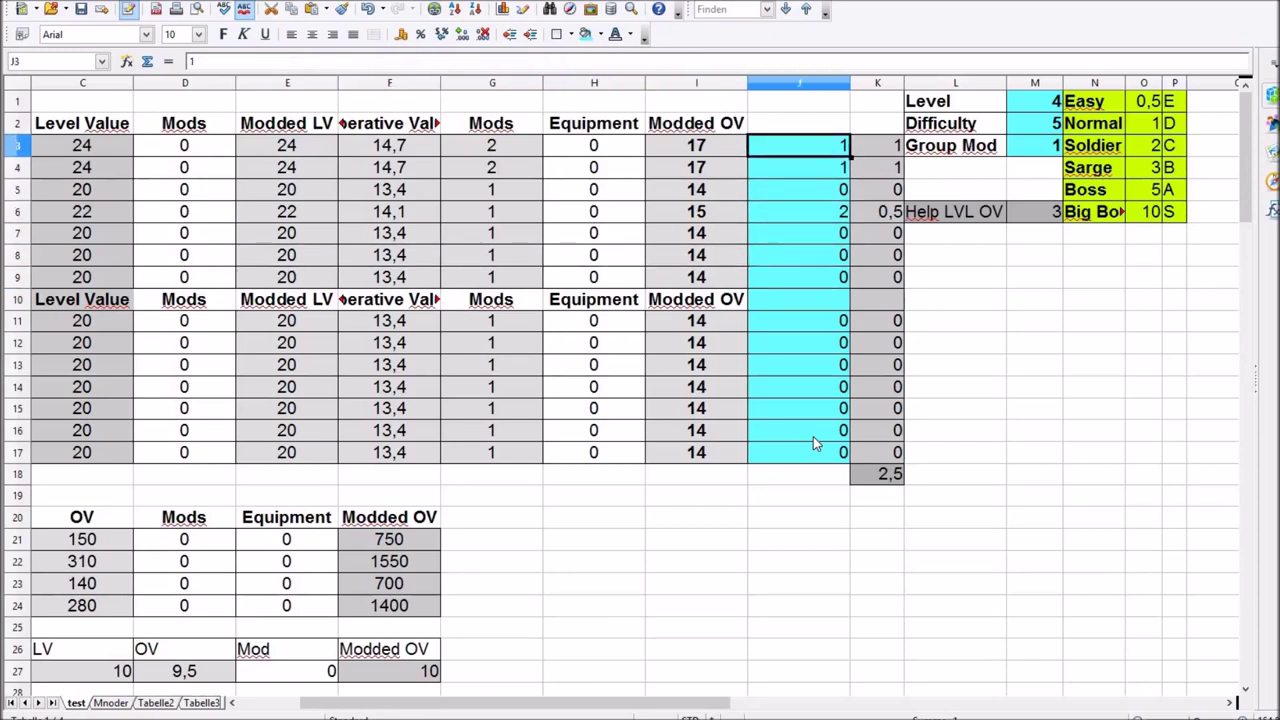
text(0,5)
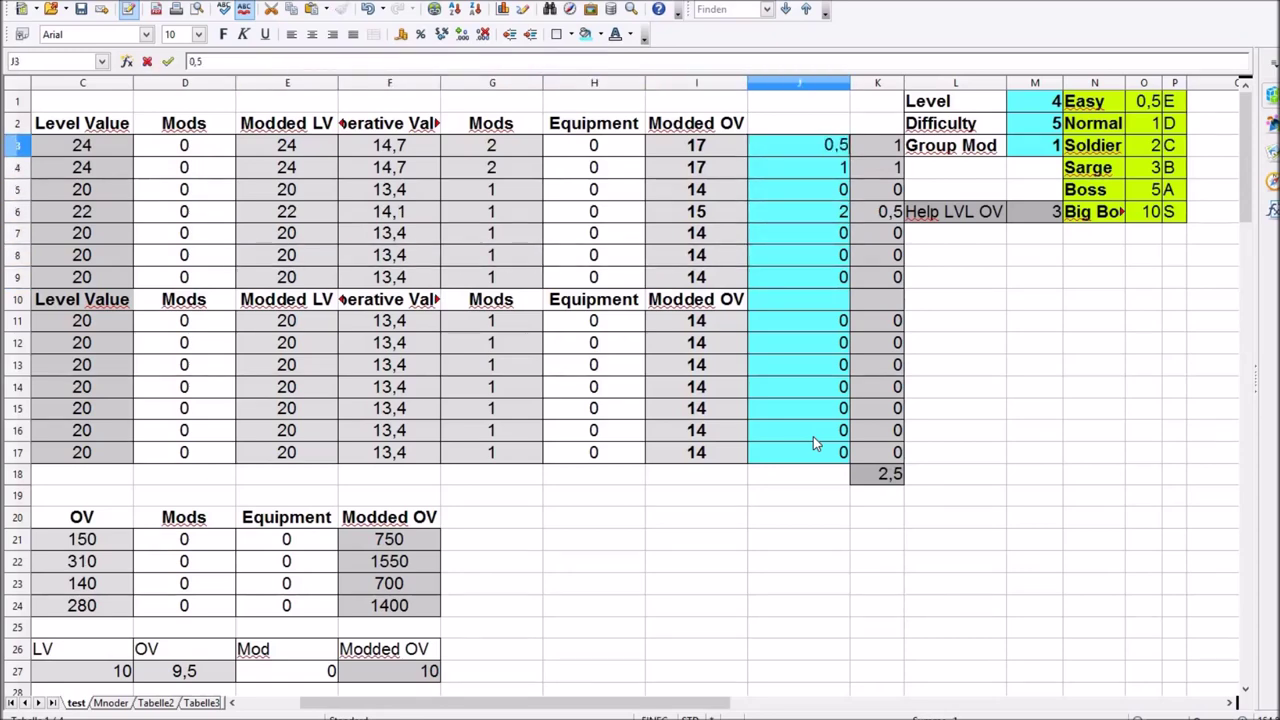
key(Return)
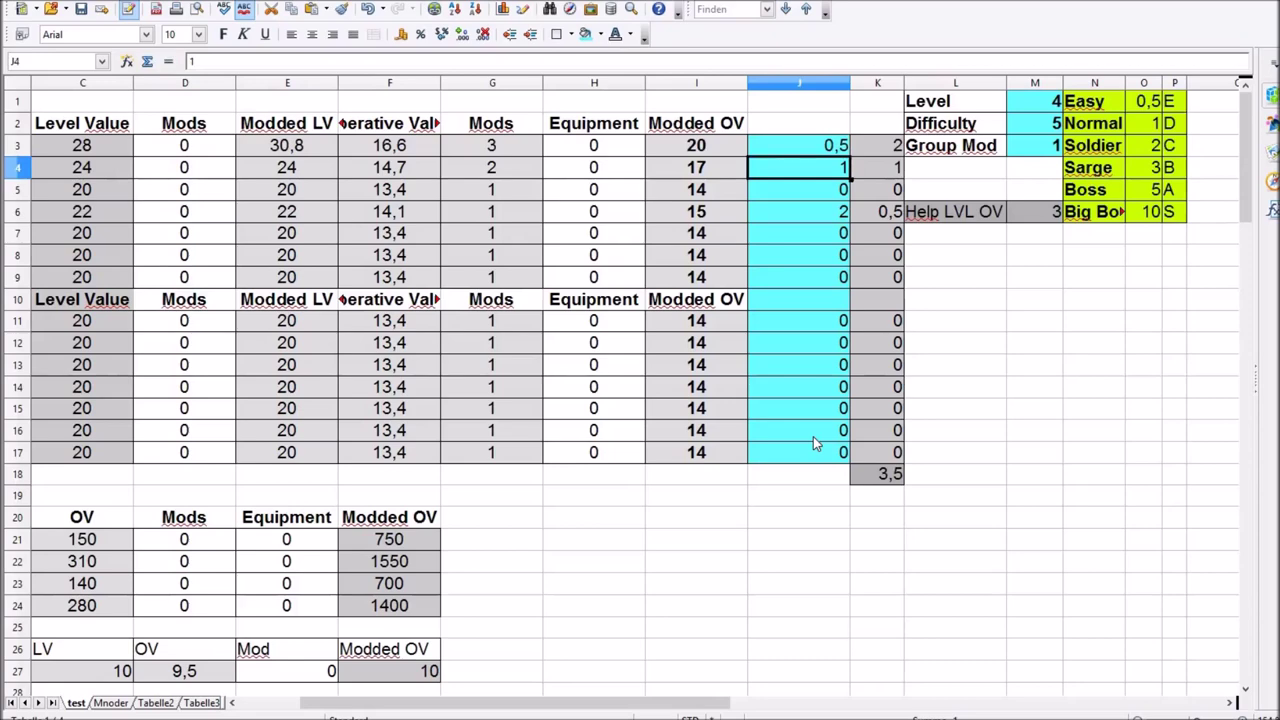
text(0,)
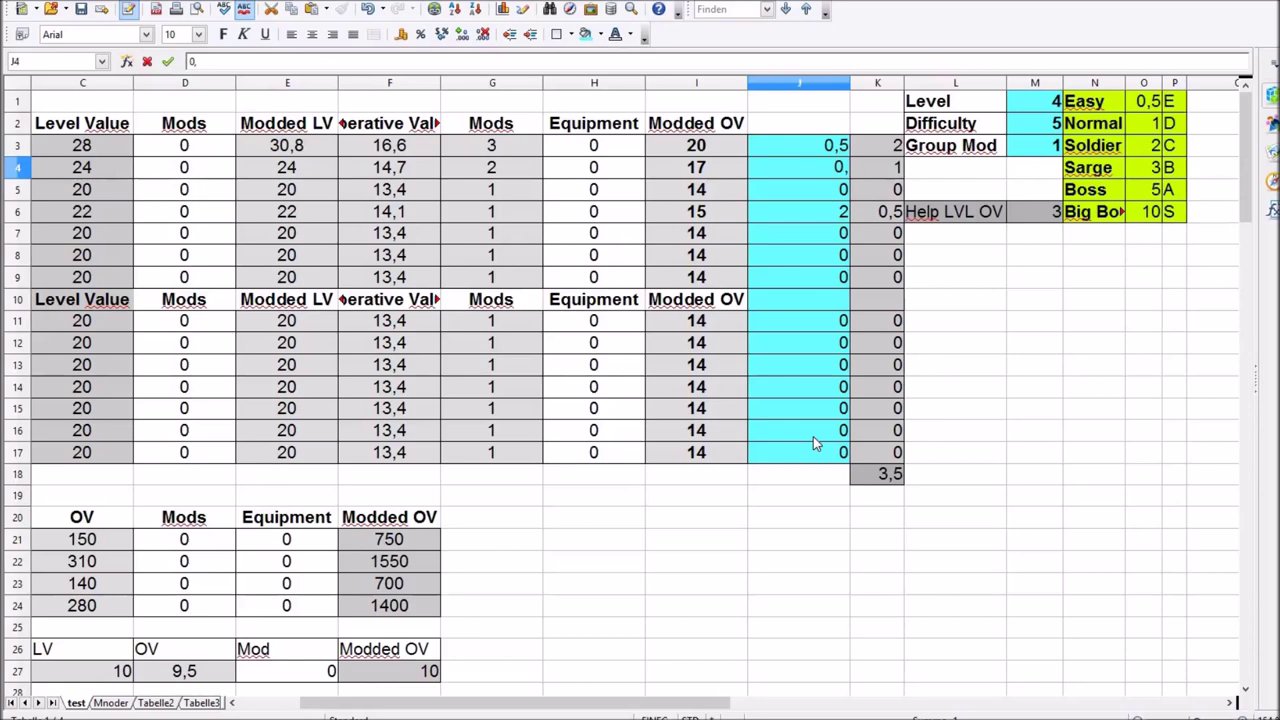
text(5)
key(Return)
Check which attribute row 8 belongs to and set the physical Defence value in J8 to 2
key(Down)
key(Down)
key(Down)
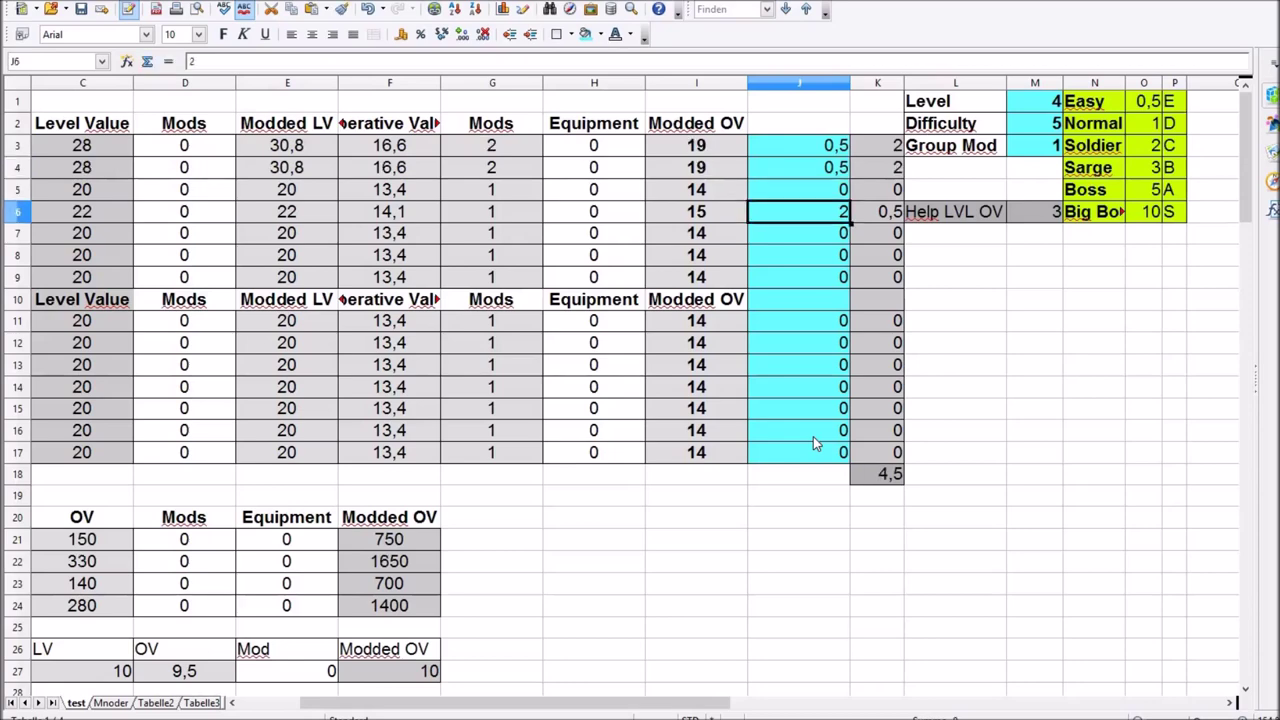
key(Up)
key(Up)
key(Left)
key(Left)
key(Down)
key(Down)
key(Left)
key(Left)
key(Left)
key(Left)
key(Left)
key(Left)
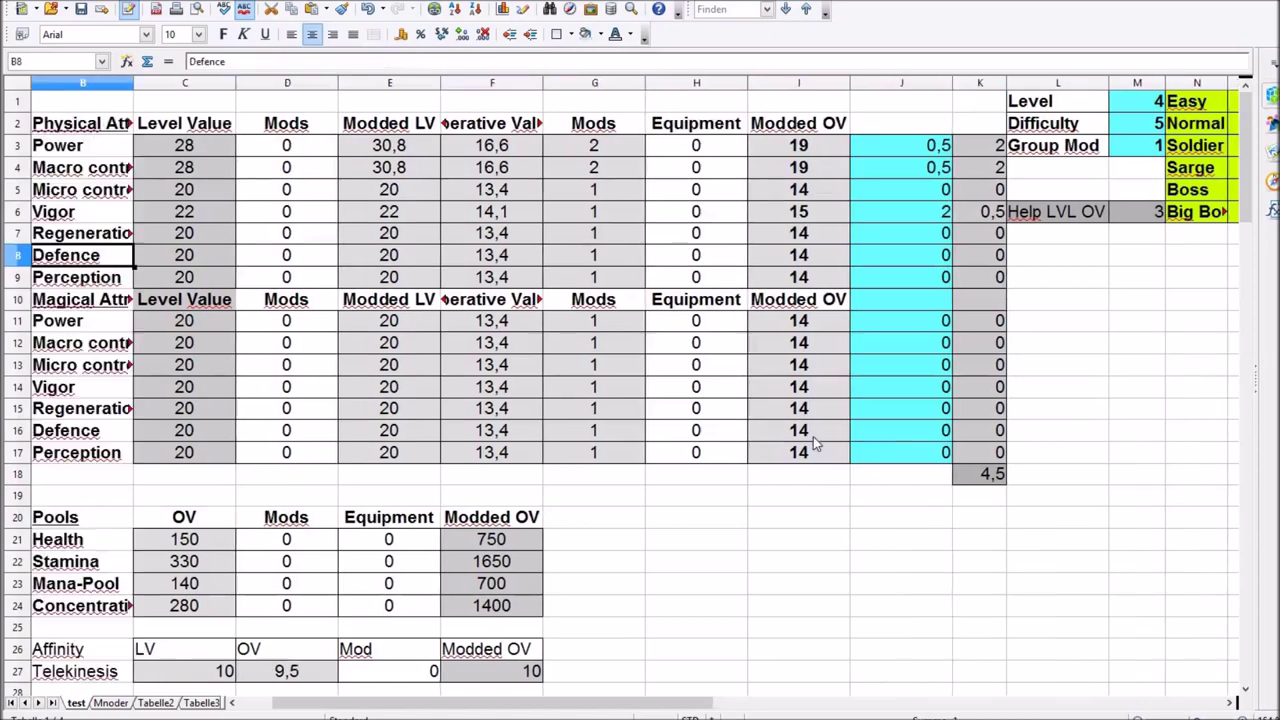
key(Right)
key(Right)
key(Right)
key(Right)
key(Right)
key(Right)
key(Right)
key(Right)
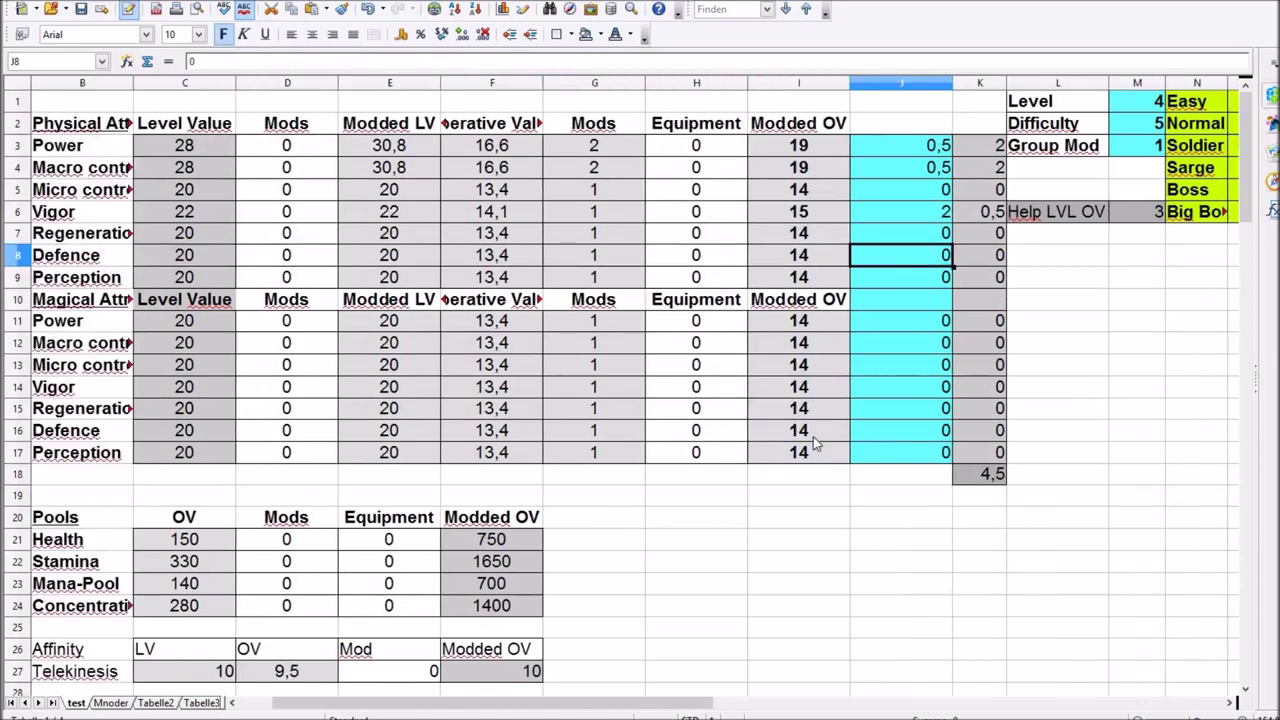
text(1)
key(Return)
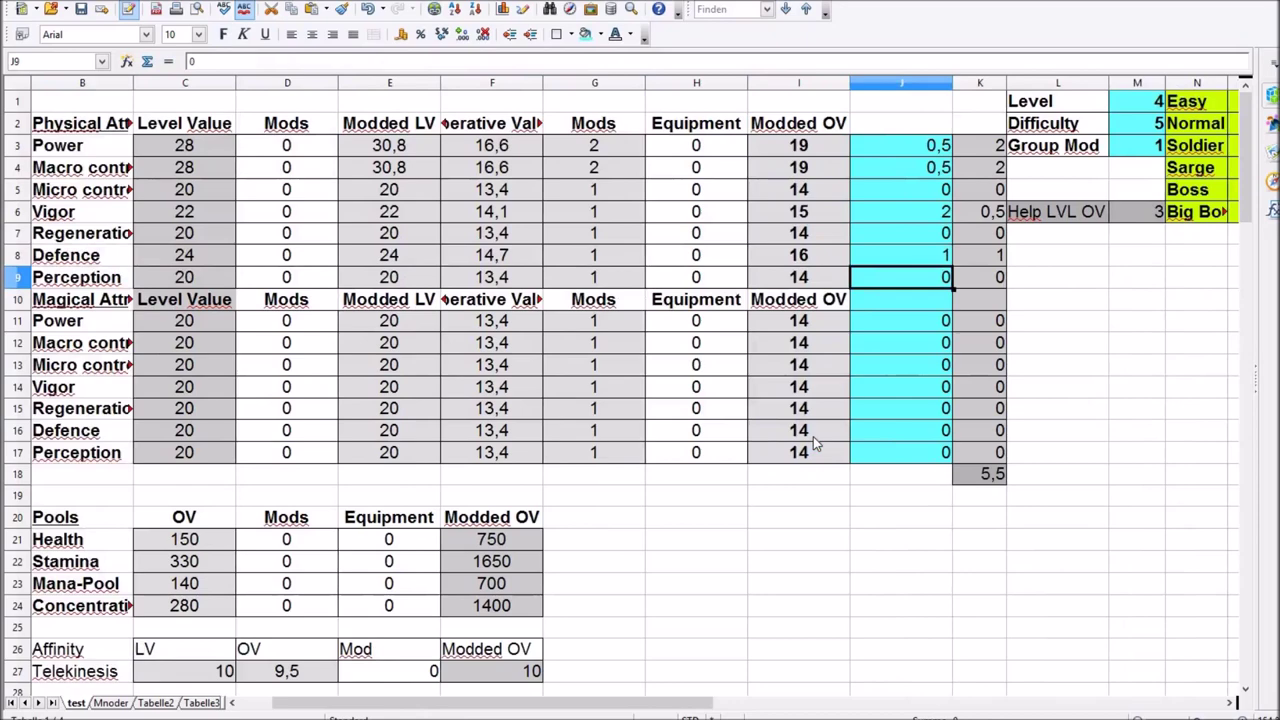
key(Up)
text(2)
key(Return)
Highlight the attributes' modded OV values in I3:I17 and the Pools table's Modded OV column in F20:F24
key(Left)
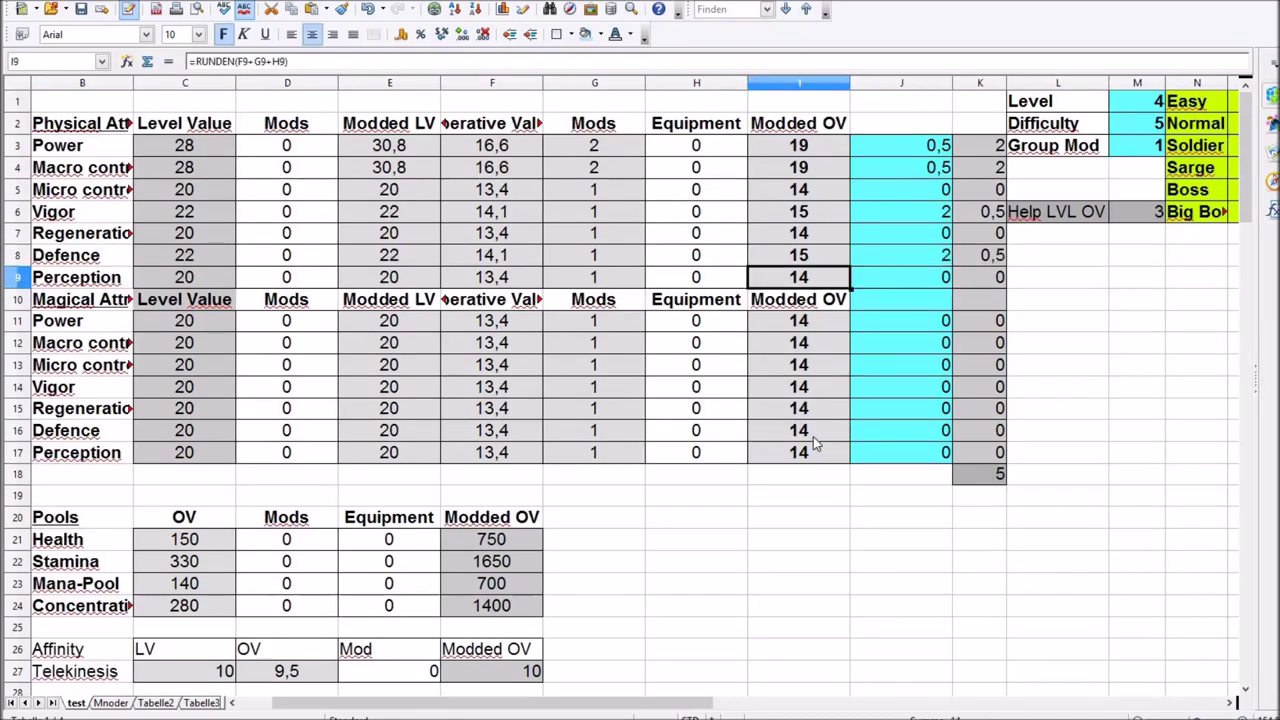
key(Left)
key(Left)
key(Left)
key(Left)
key(Left)
key(Left)
key(Left)
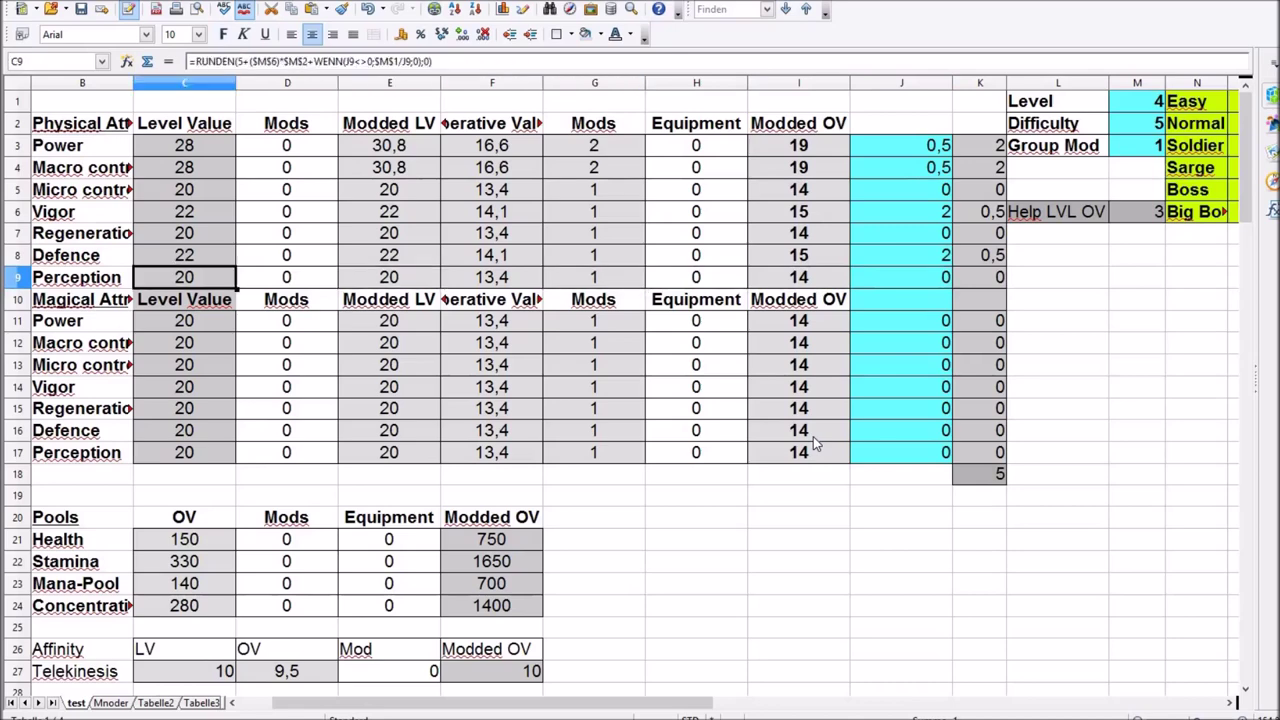
key(Left)
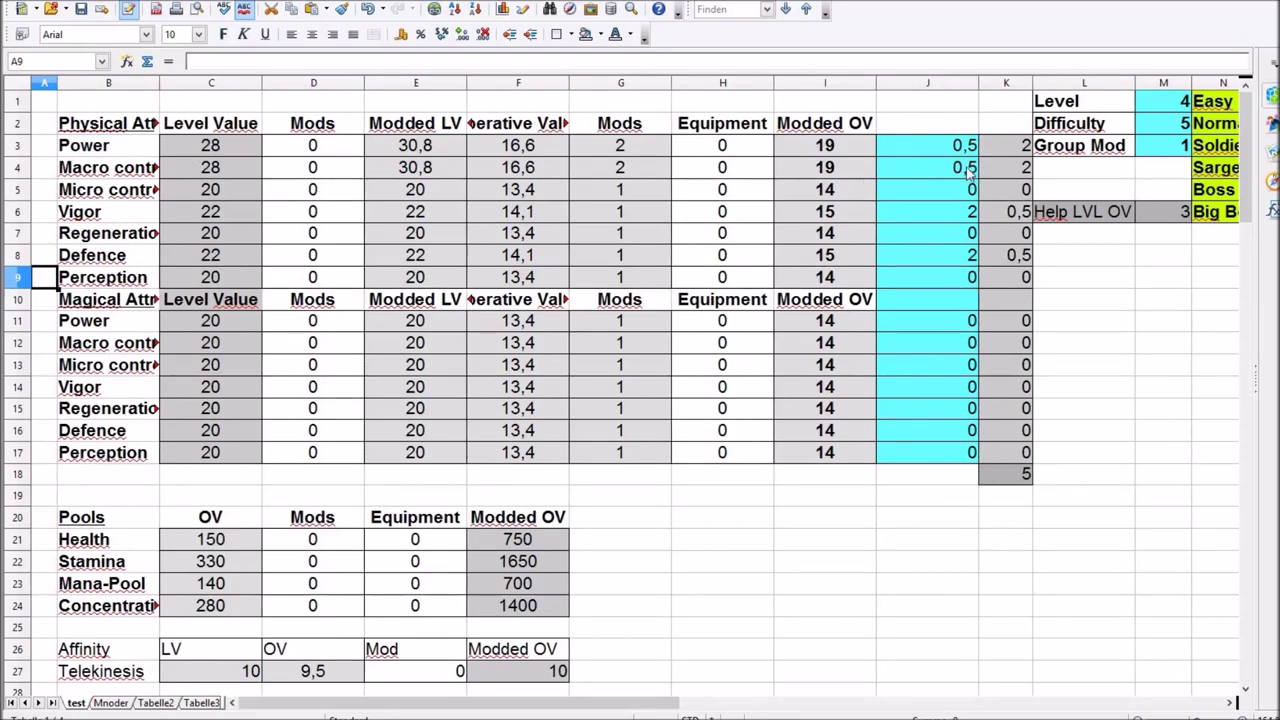
drag(862, 150, 860, 455)
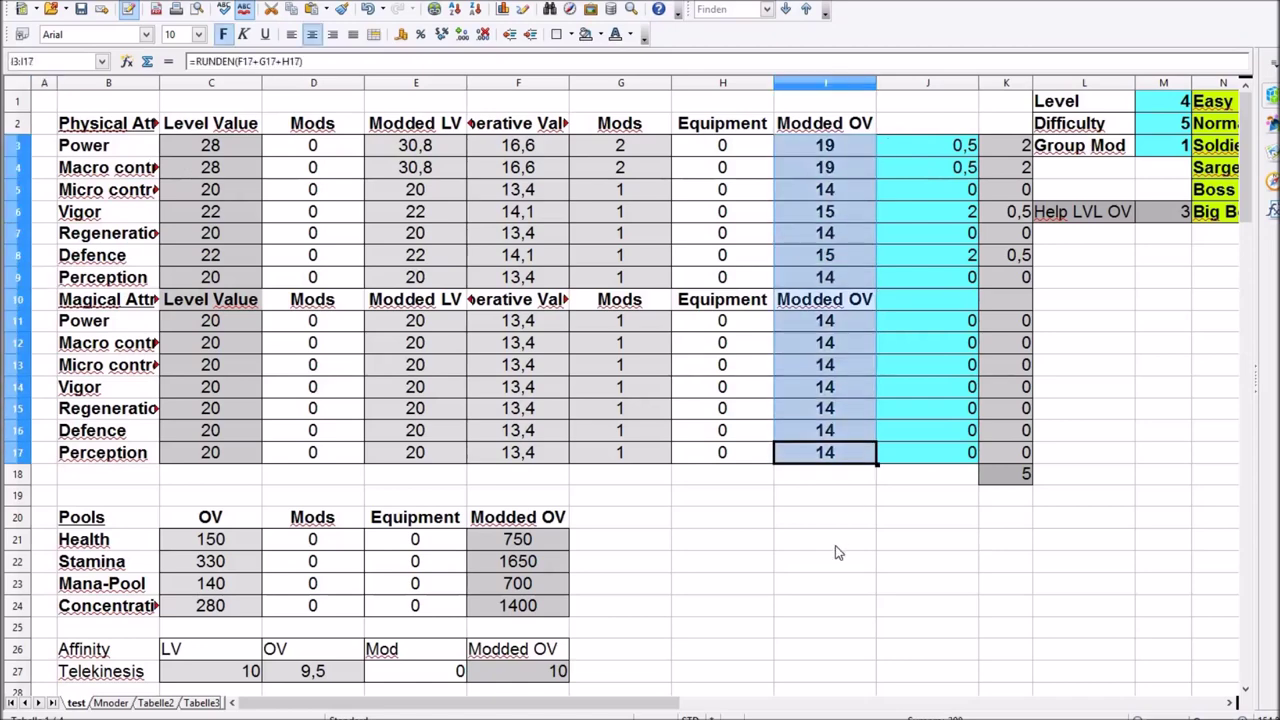
click(785, 518)
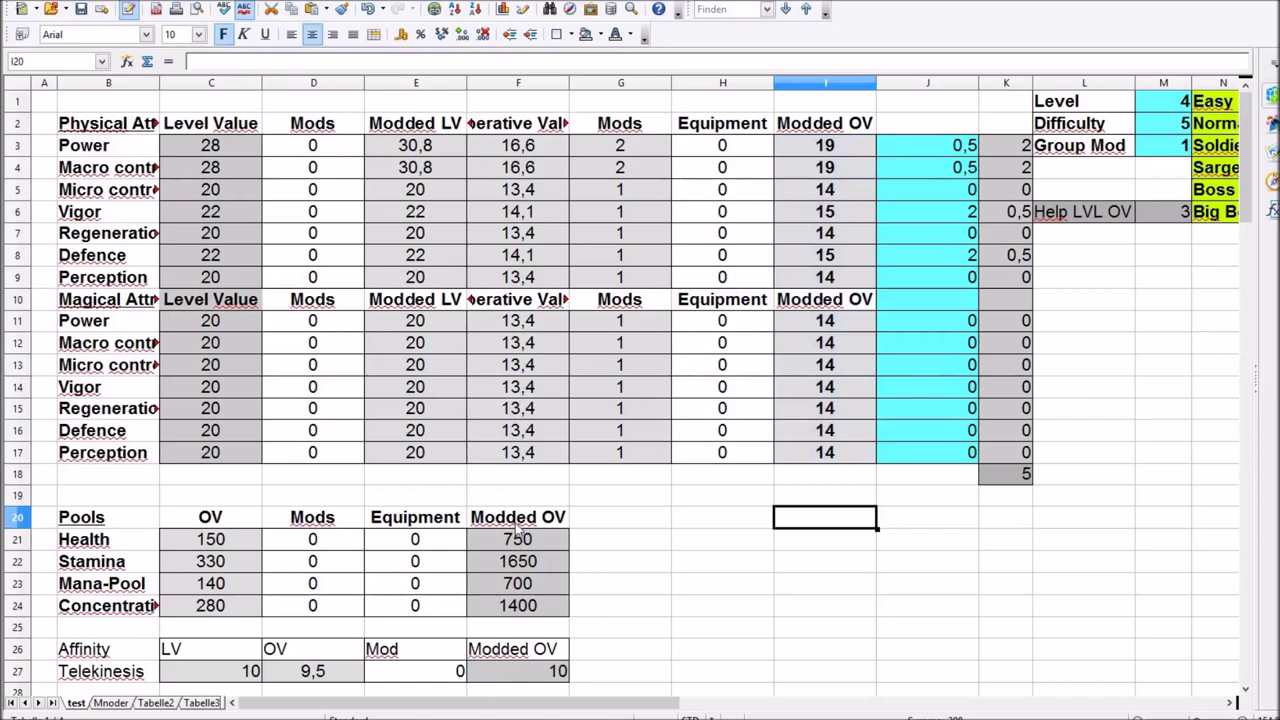
drag(518, 517, 557, 605)
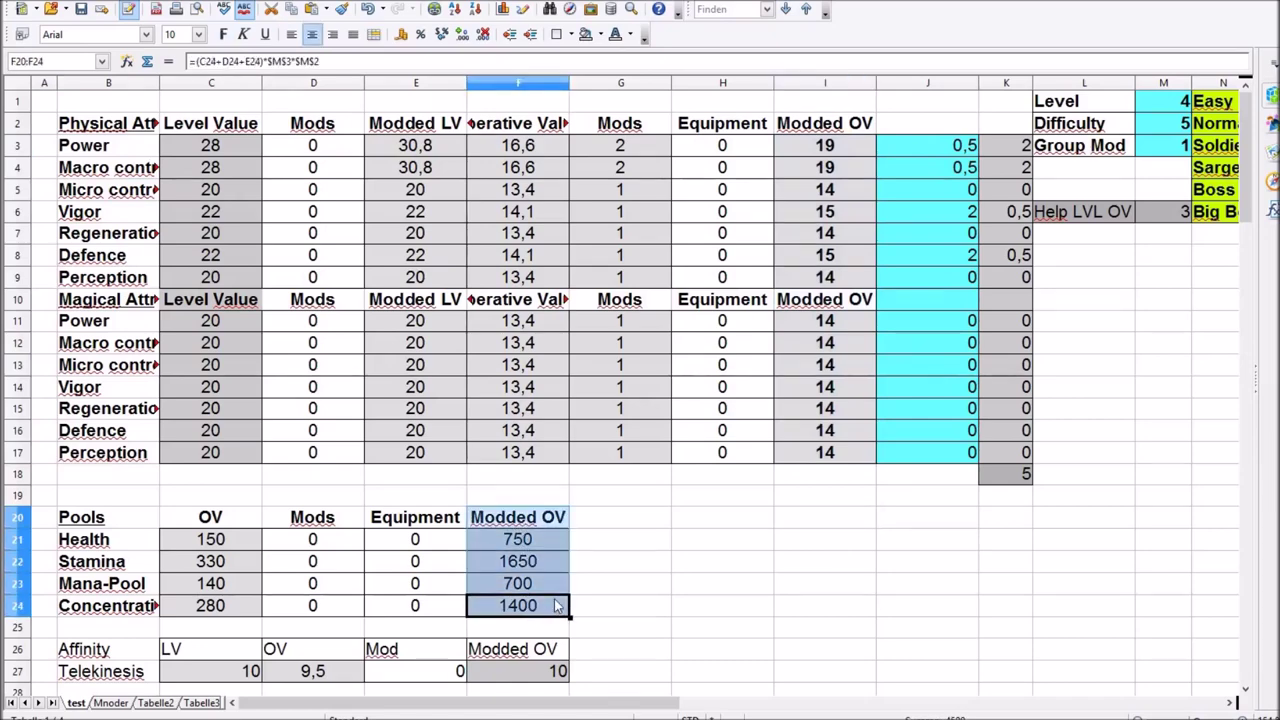
click(606, 566)
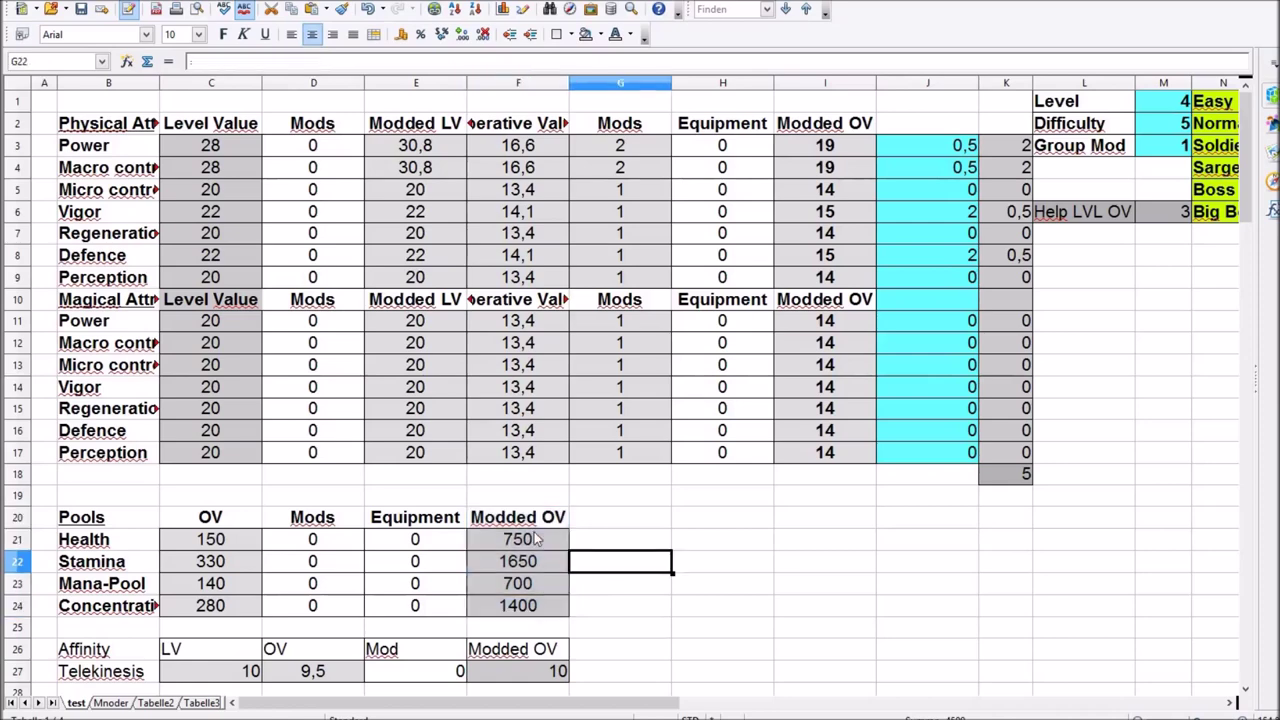
Go through the modded OV of each pool from Health in F21 to Concentration in F24, and the affinity table below
key(Up)
key(Left)
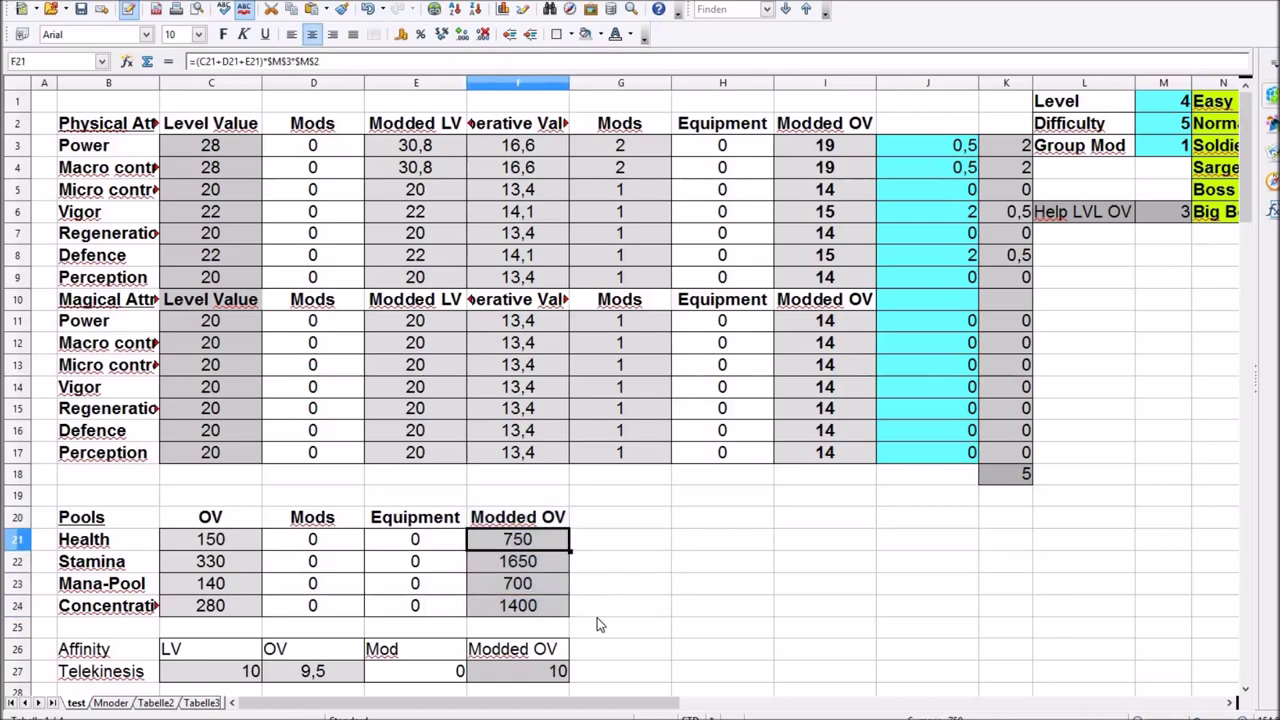
key(Down)
key(Up)
key(Down)
key(Down)
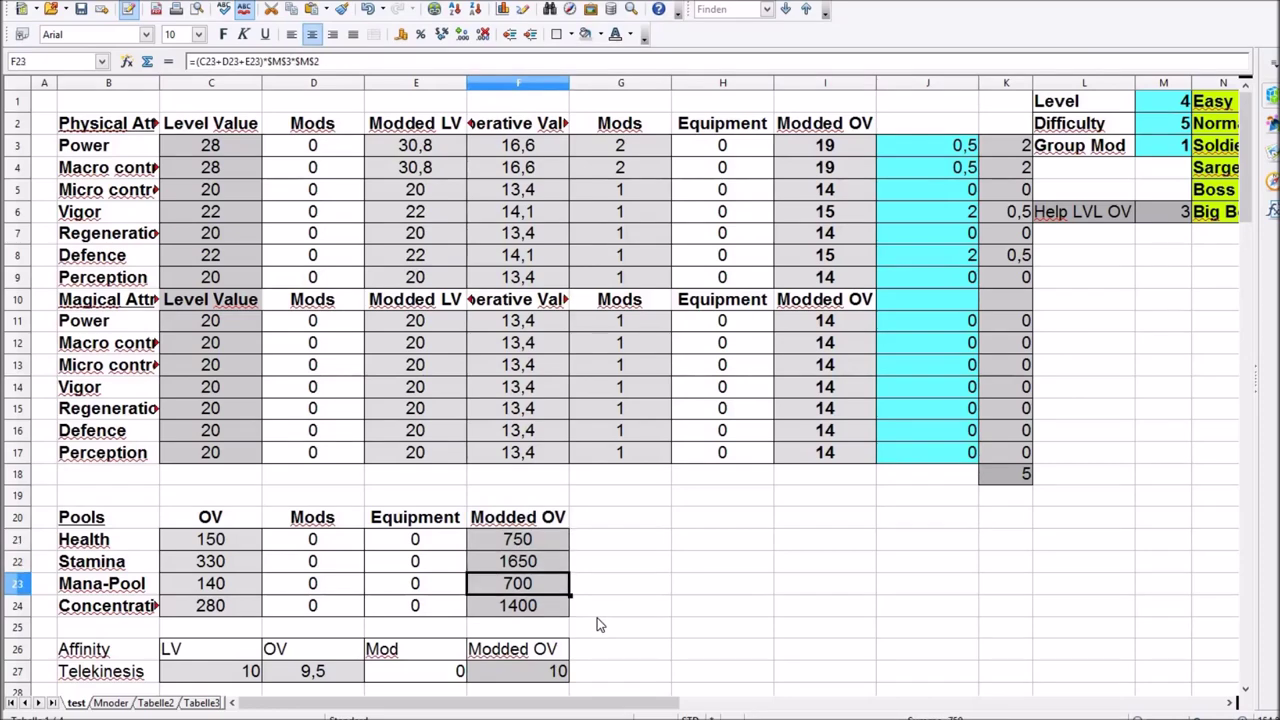
key(Down)
key(Up)
key(Down)
key(Down)
key(Down)
key(Down)
key(Down)
key(Up)
key(Up)
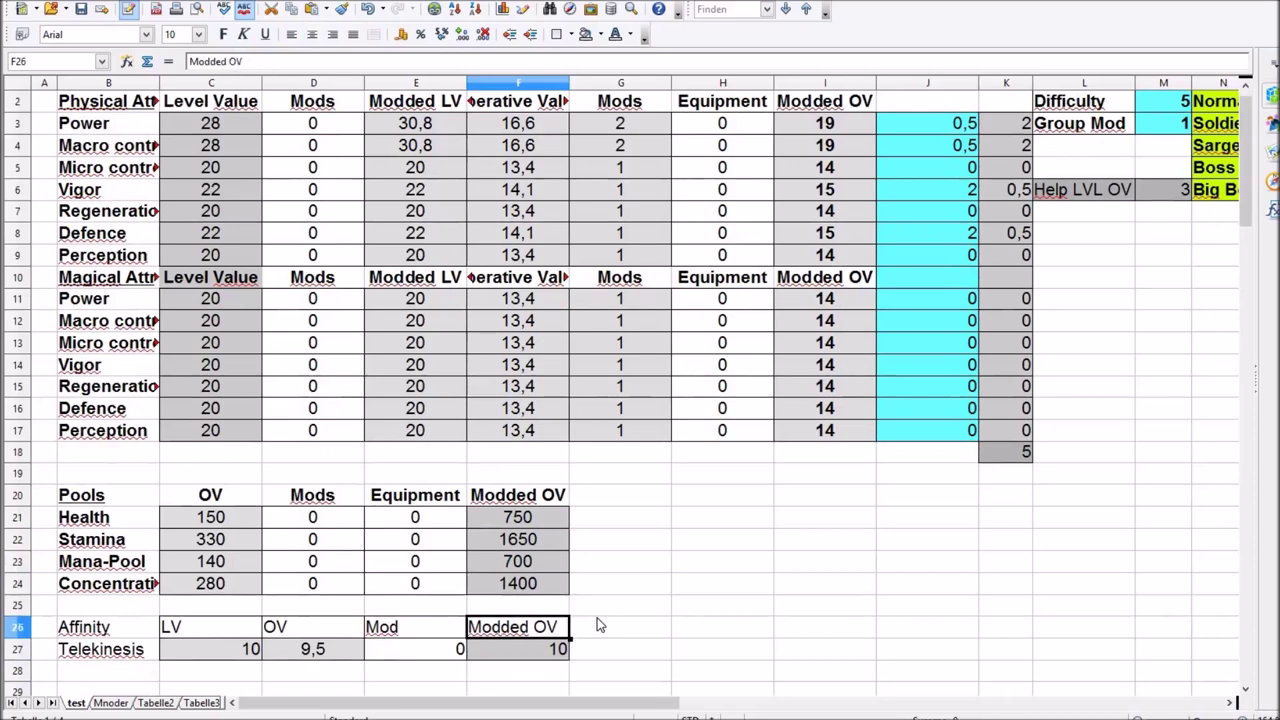
Set the Group Mod in M3 to 5
key(Up)
key(Up)
key(Up)
key(Up)
key(Up)
key(Up)
key(Up)
key(Up)
key(Up)
key(Up)
key(Up)
key(Up)
key(Up)
key(Up)
key(Up)
key(Up)
key(Up)
key(Up)
key(Up)
key(Up)
key(Right)
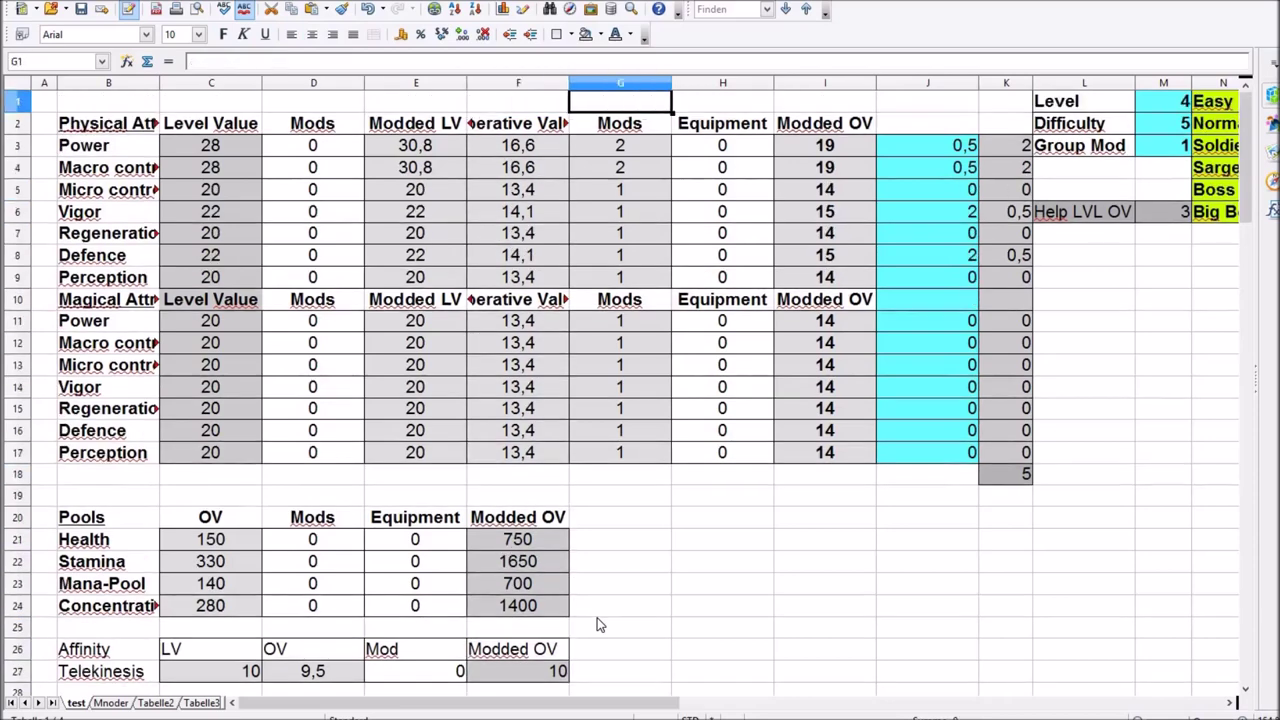
key(Right)
key(Right)
key(Right)
key(Right)
key(Right)
key(Right)
key(Down)
key(Down)
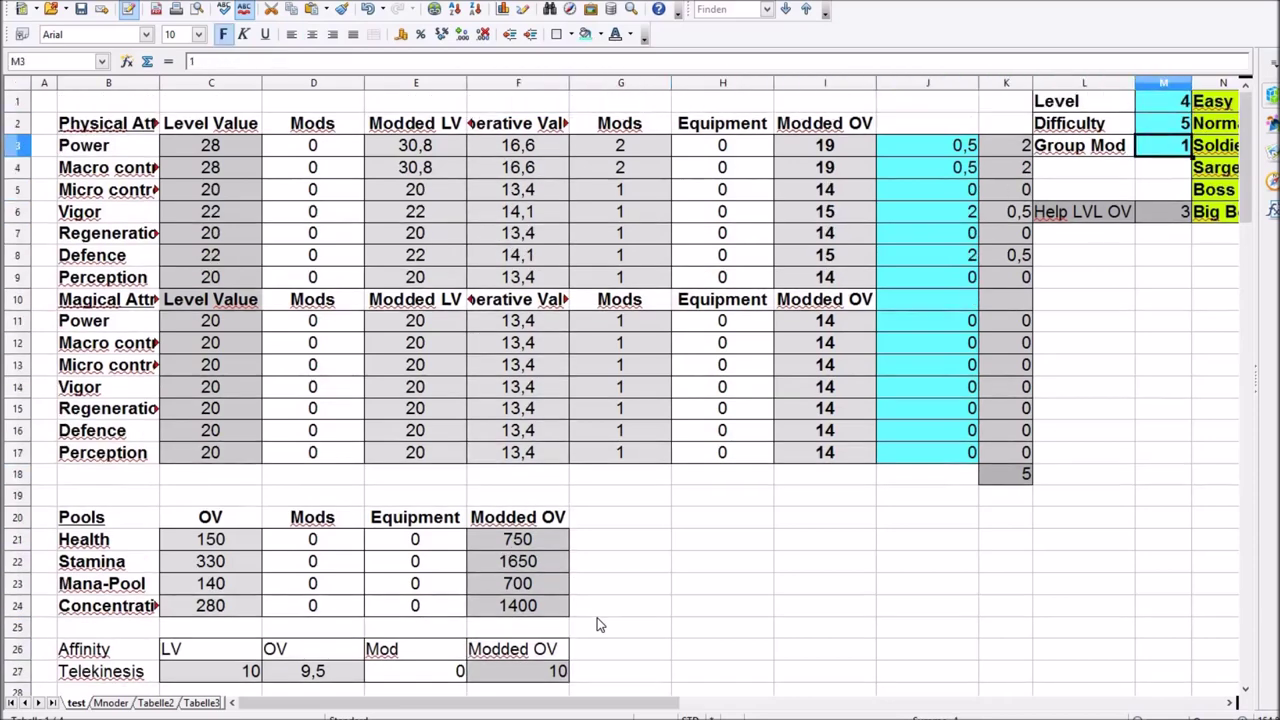
text(5)
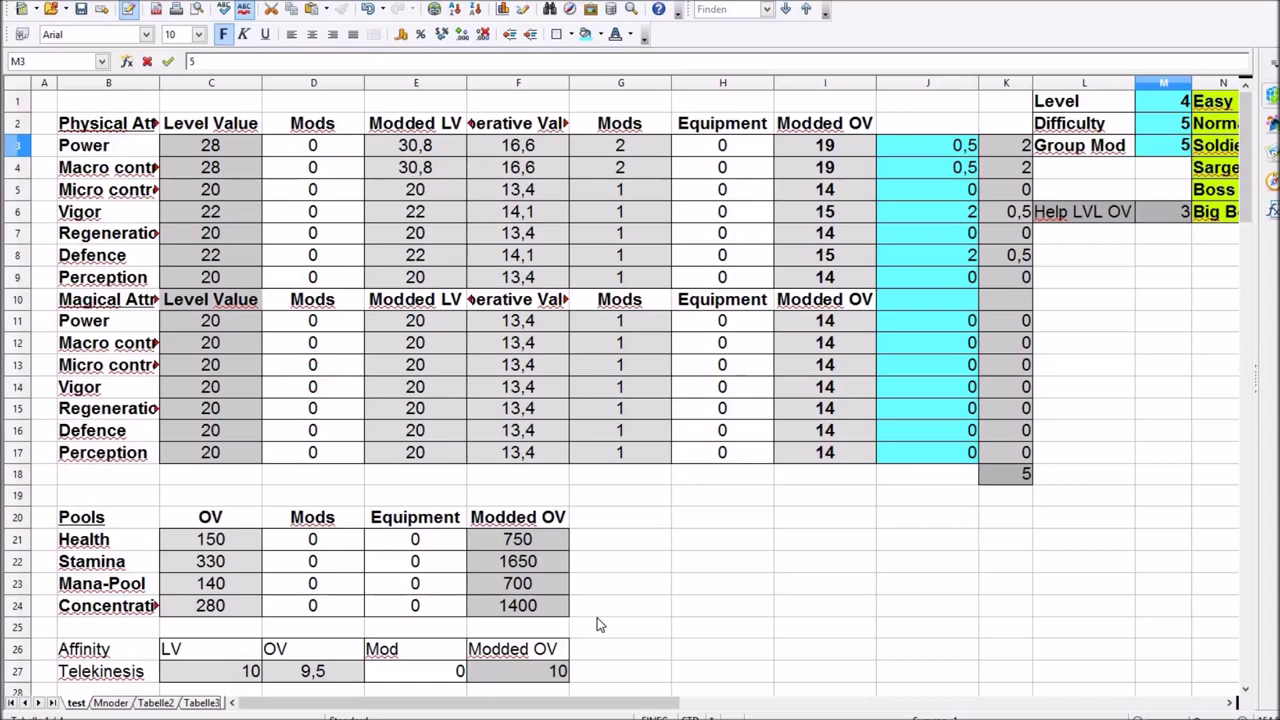
key(Return)
Examine the Health pool's modded OV in F21 and the rest of its row
key(Down)
key(Down)
key(Down)
key(Down)
key(Down)
key(Down)
key(Down)
key(Down)
key(Down)
key(Down)
key(Down)
key(Down)
key(Down)
key(Down)
key(Down)
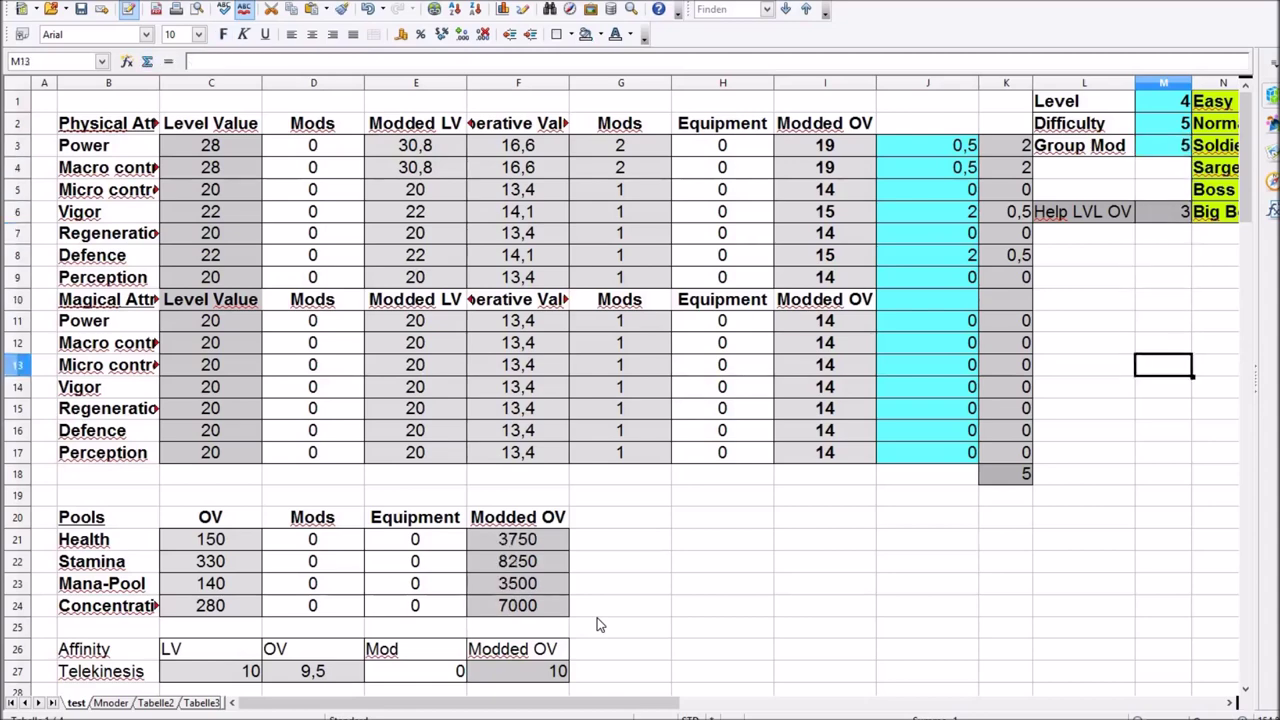
key(Left)
key(Left)
key(Left)
key(Left)
key(Left)
key(Left)
key(Left)
key(Down)
key(Down)
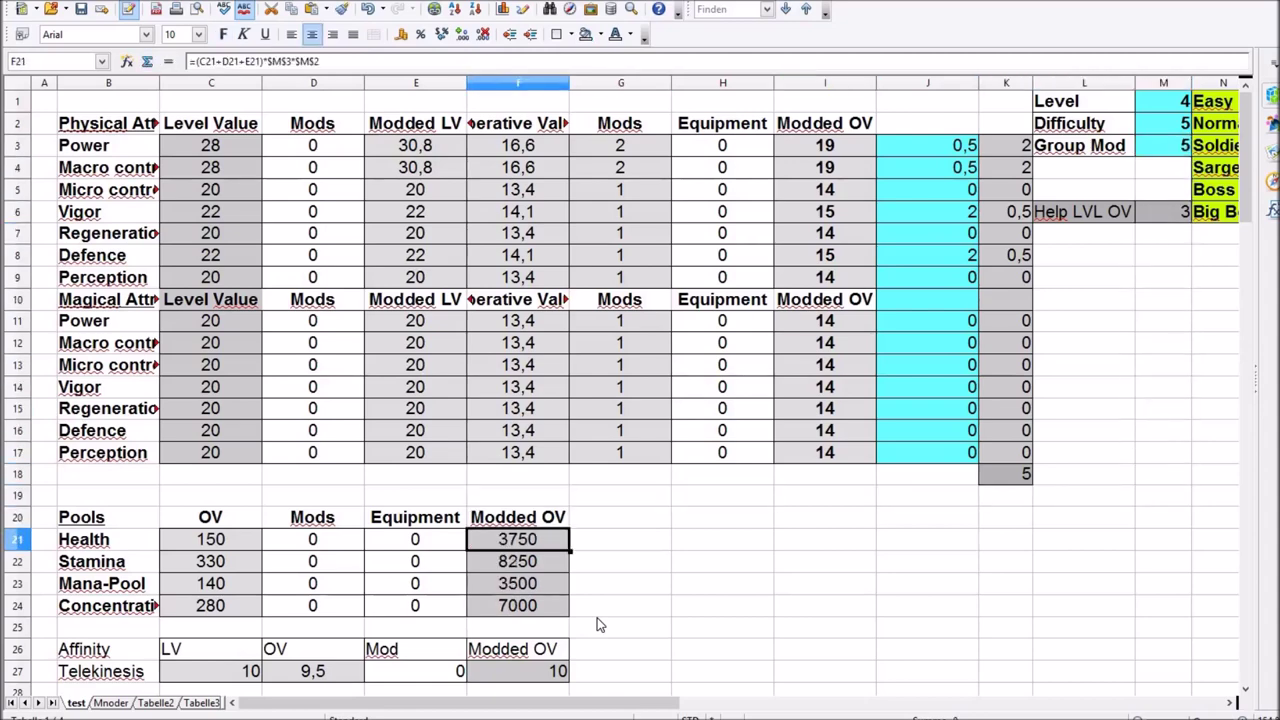
key(Left)
key(Left)
key(Left)
key(Left)
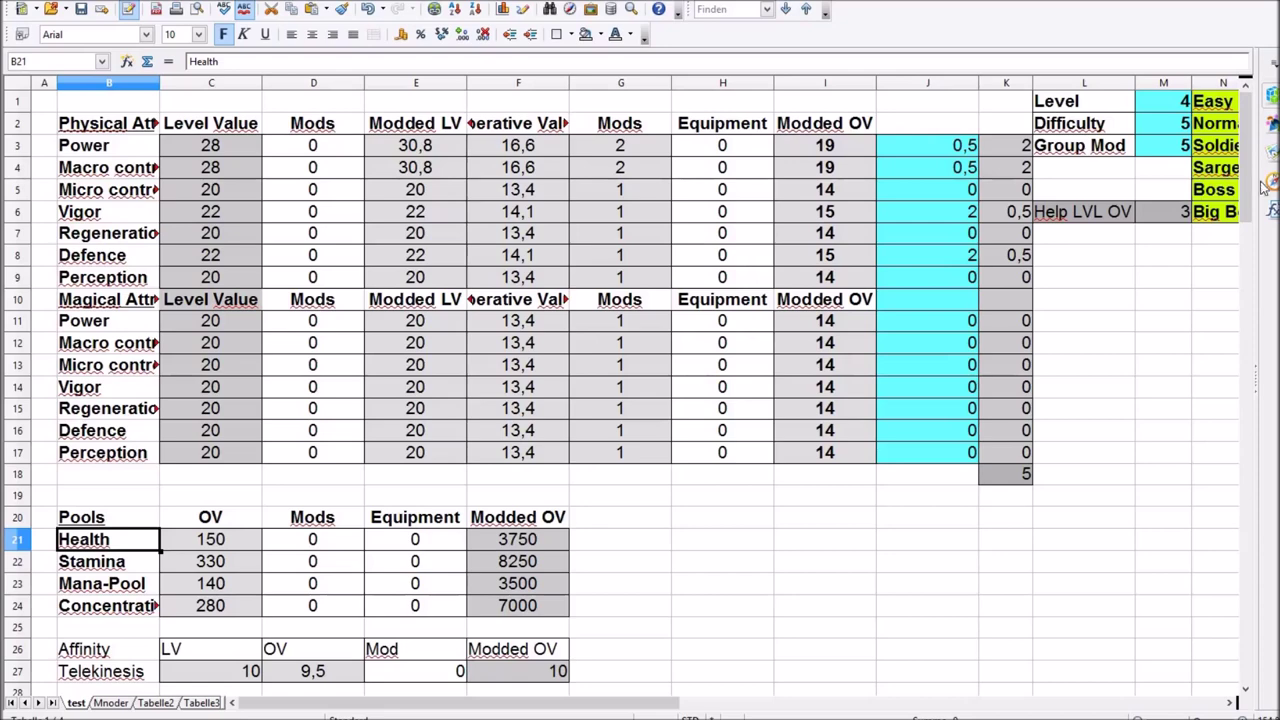
Bring the difficulty scale fully into view and highlight the Easy grade with its factor in N1:O1
drag(1246, 180, 1180, 235)
drag(1245, 190, 1245, 115)
click(1233, 705)
click(1233, 705)
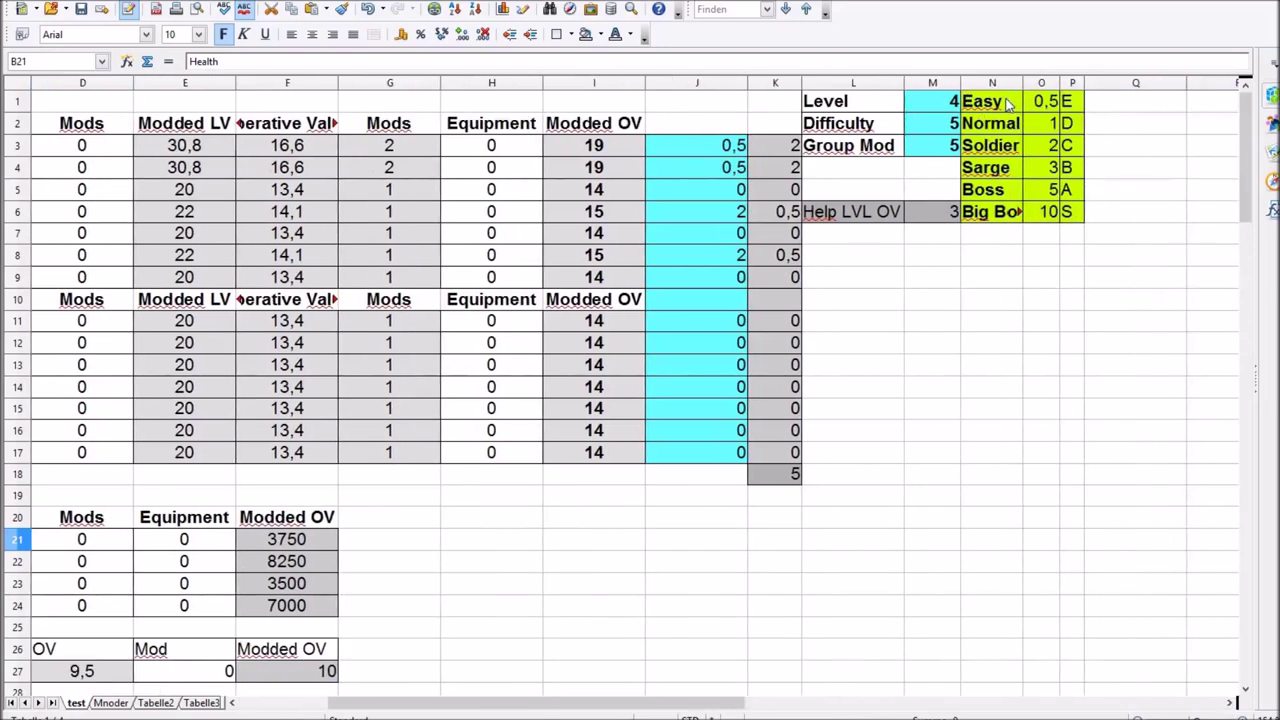
click(1010, 104)
click(1045, 101)
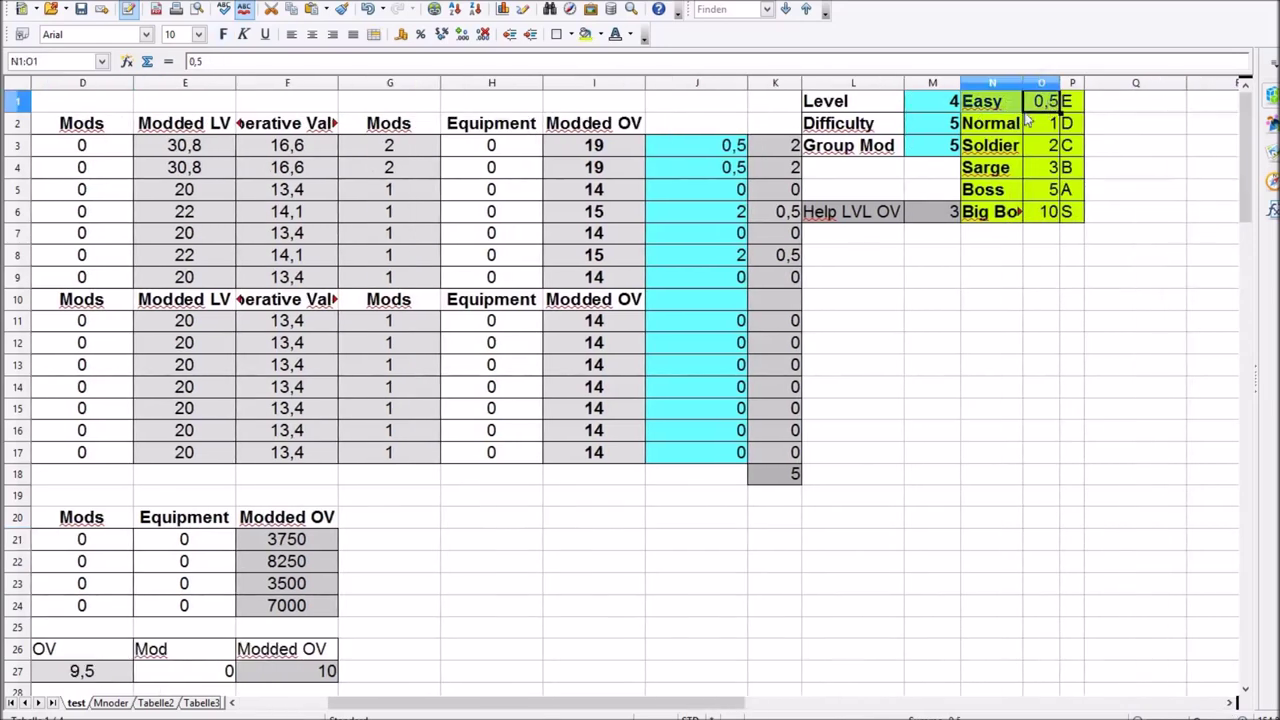
Set the Difficulty in M2 to 0,5 and the Group Mod in M3 to 1
click(942, 128)
text(0,5)
key(Return)
text(1)
key(Return)
key(Up)
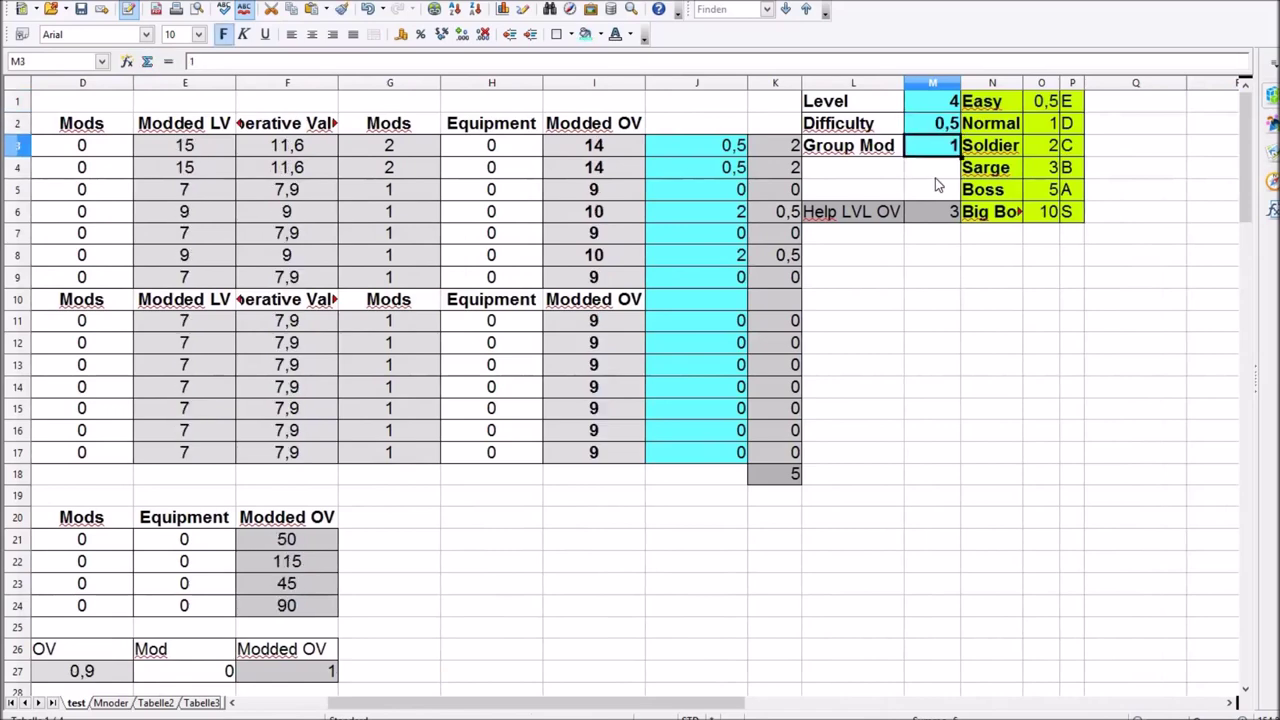
Examine the physical Power row back to the level value formula in C3, and the Macro control one in C4
key(Left)
key(Left)
key(Right)
key(Right)
key(Left)
key(Left)
key(Left)
key(Left)
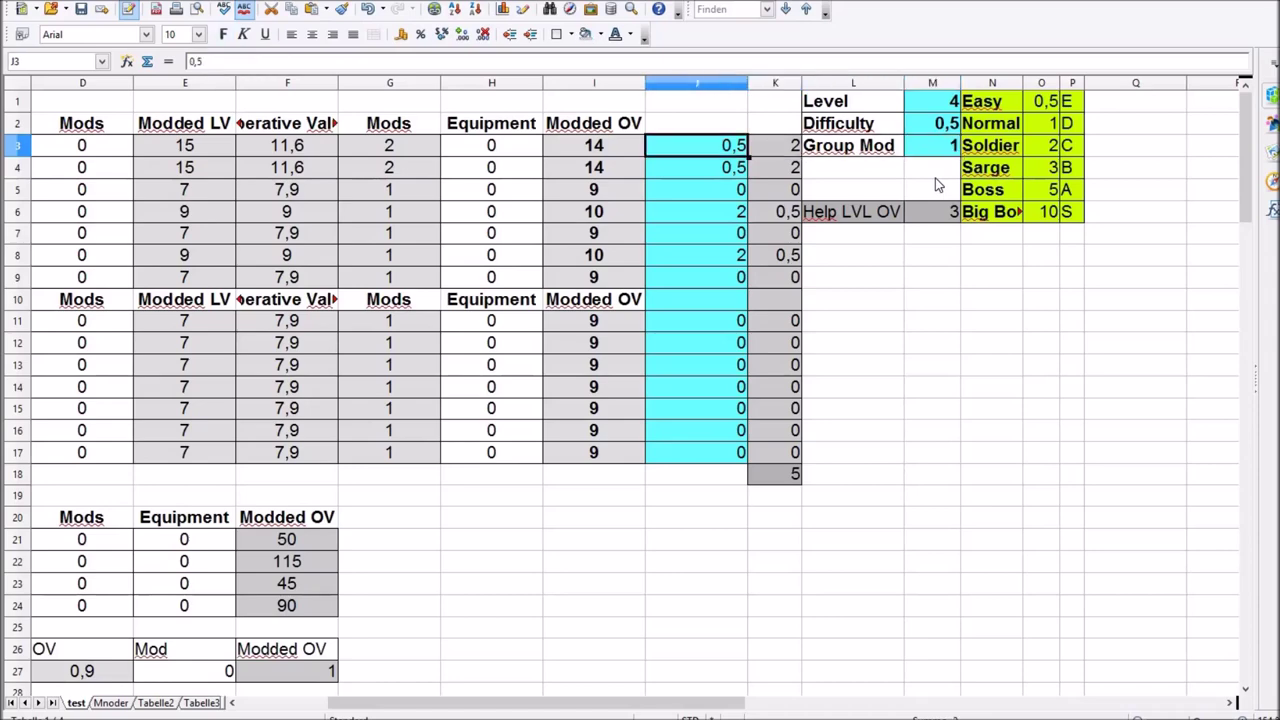
key(Home)
key(Right)
key(Right)
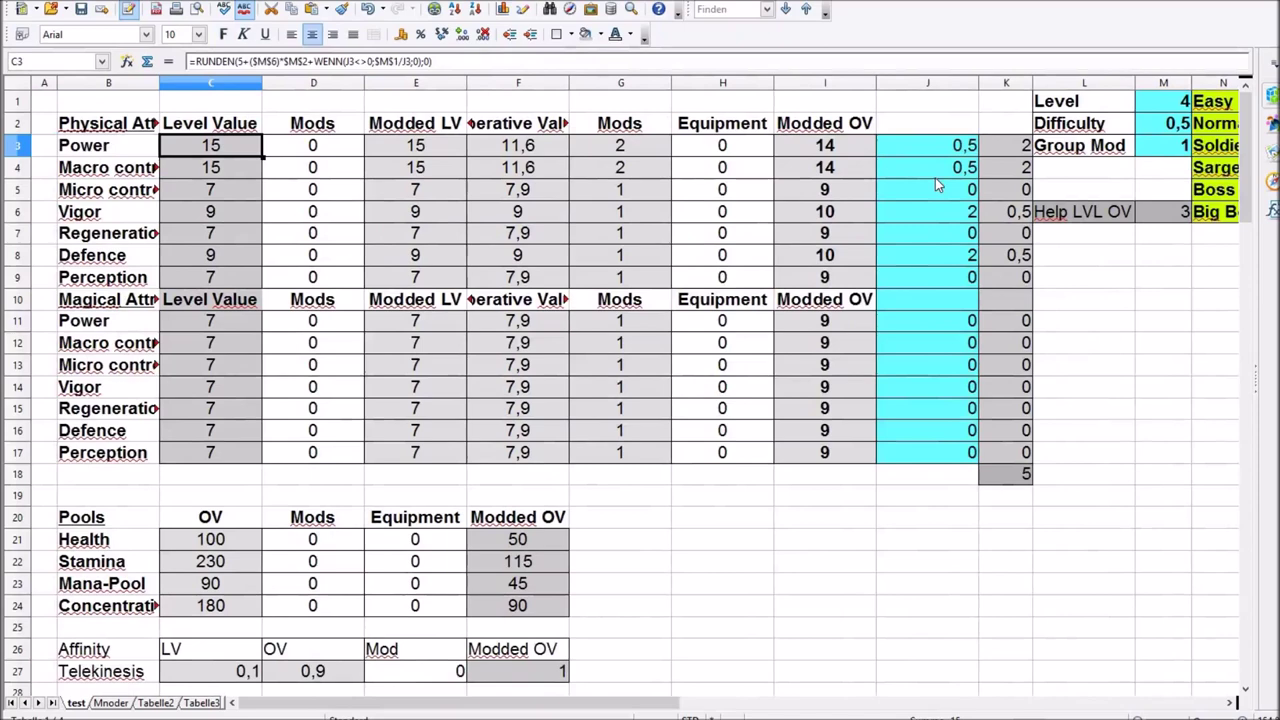
key(Down)
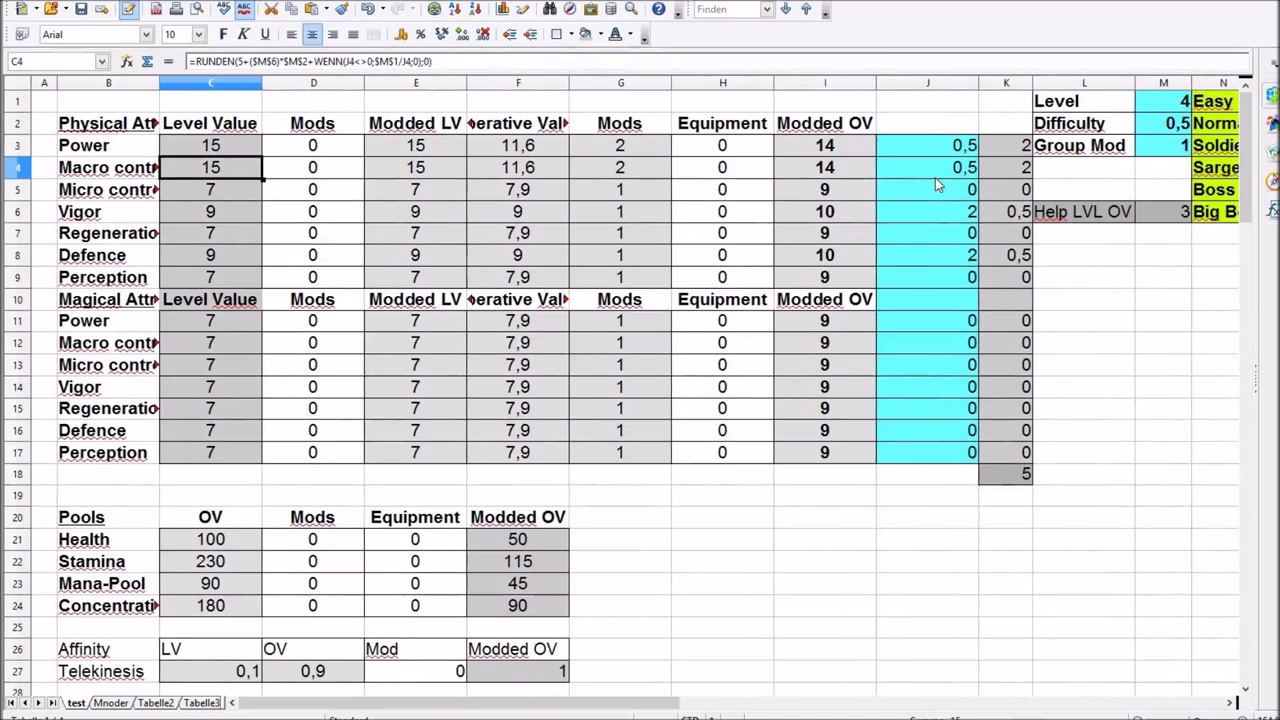
Look over the level values, pools, affinity and attack tables down to row 39 and return to C1
key(Down)
key(Down)
key(Down)
key(Down)
key(Down)
key(Down)
key(Down)
key(Down)
key(Down)
key(Down)
key(Down)
key(Down)
key(Down)
key(Down)
key(Down)
key(Down)
key(Down)
key(Down)
key(Down)
key(Down)
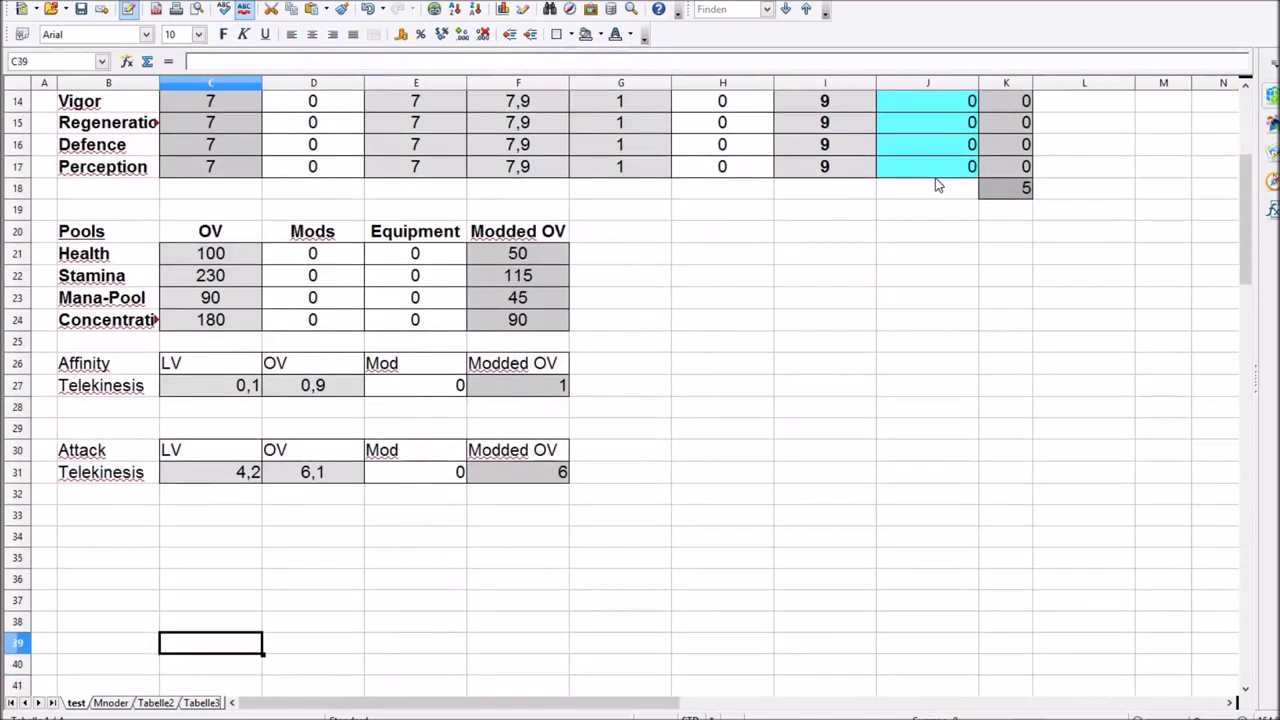
key(Up)
key(Up)
key(Up)
key(Up)
key(Up)
key(Up)
key(Up)
key(Up)
key(Up)
key(Up)
key(Up)
key(Up)
key(Up)
key(Up)
key(Up)
key(Up)
key(Up)
key(Up)
key(Up)
key(Up)
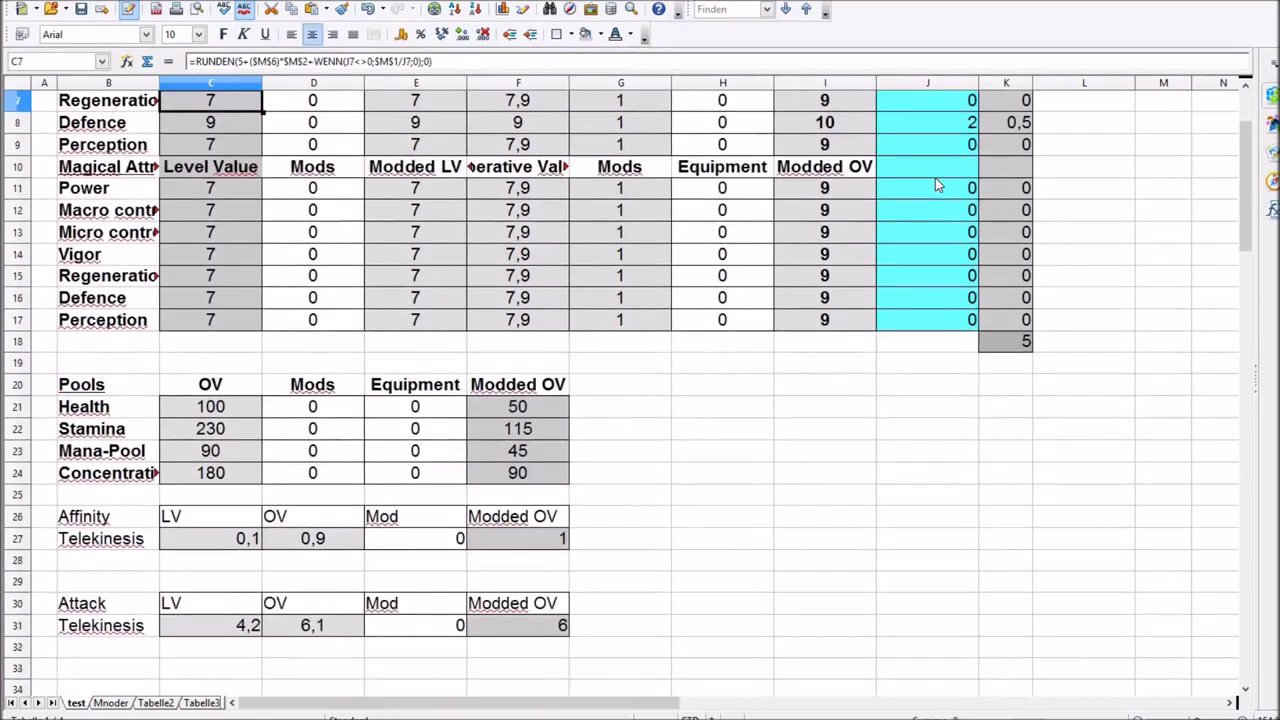
key(Up)
key(Up)
key(Up)
key(Up)
key(Up)
key(Up)
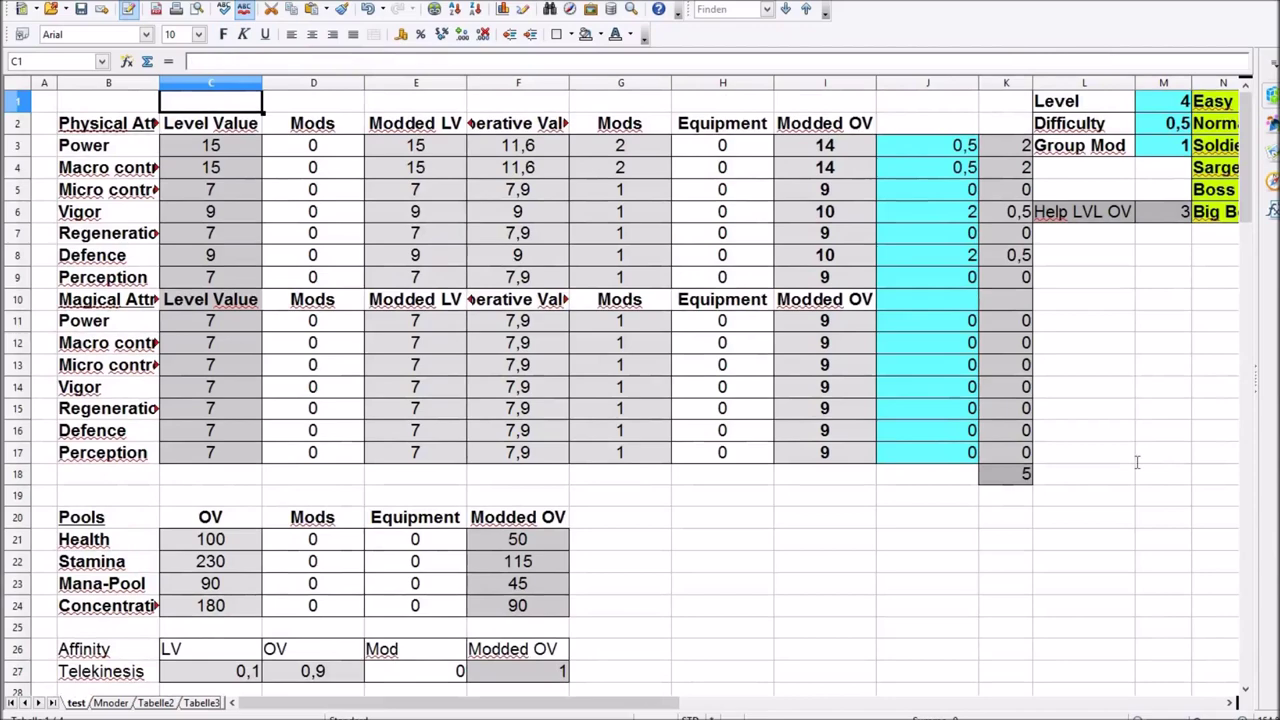
Switch to the character stats workbook's c23 sheet and look over its attributes, pools, affinities and skills
click(1245, 570)
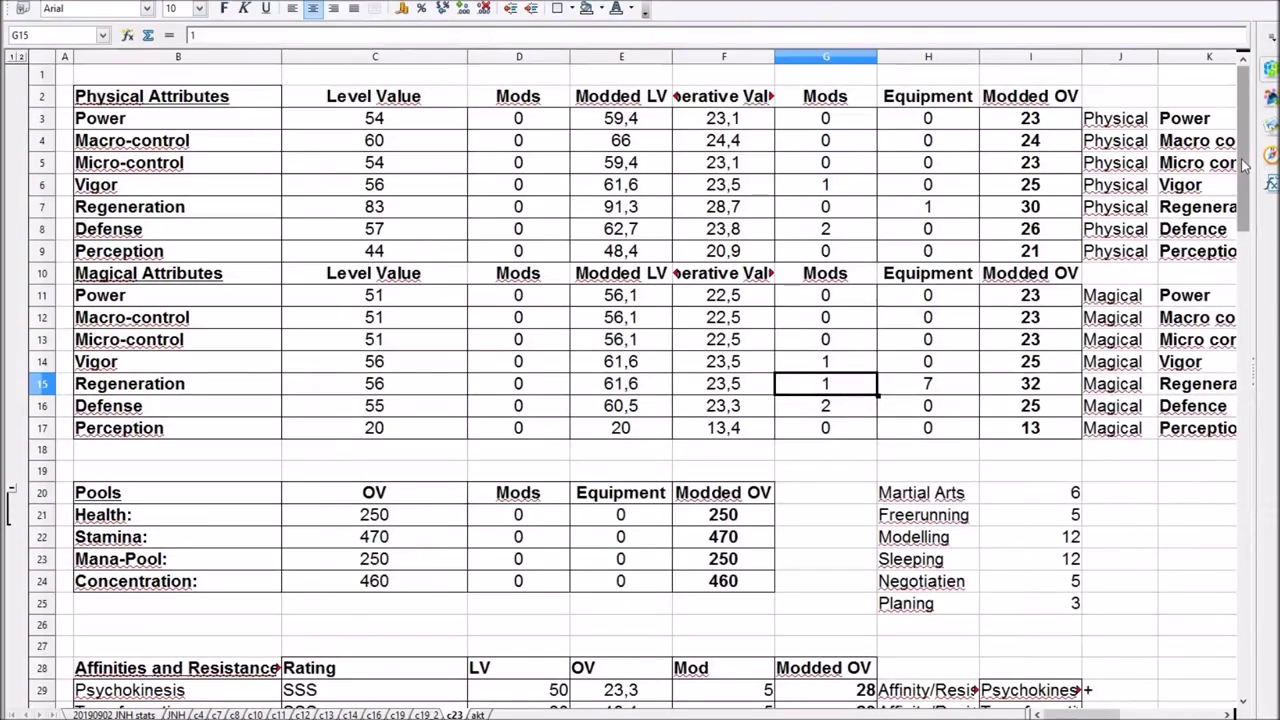
drag(1245, 185, 1246, 260)
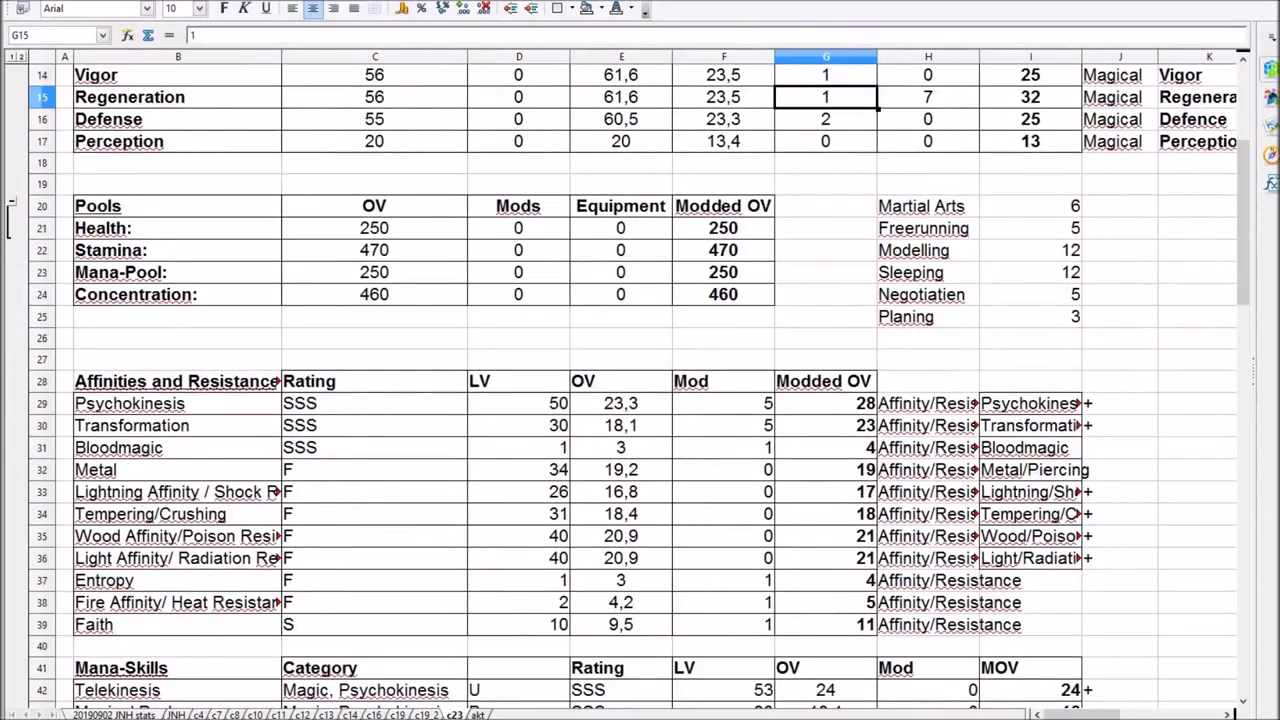
key(ctrl+Page_Down)
Switch to the animator2.ods workbook and look over the Spells sheet with its casting times, durations and perks
drag(1246, 140, 1240, 496)
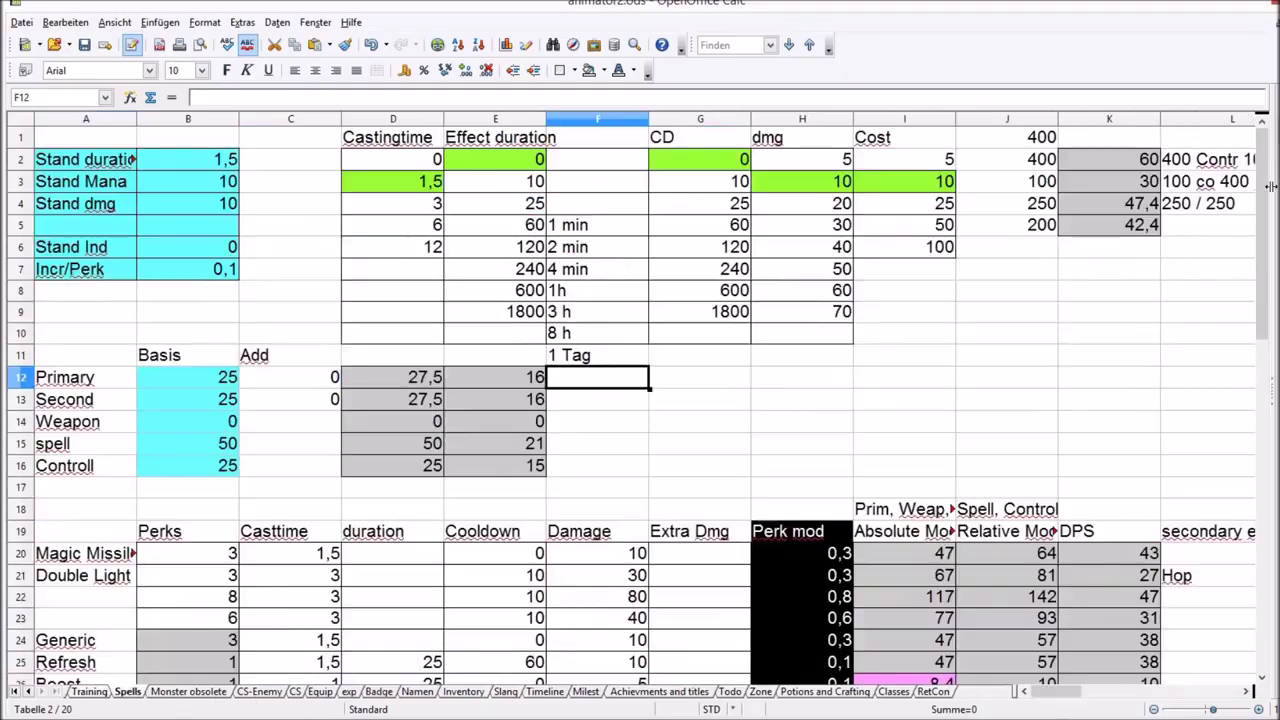
click(139, 692)
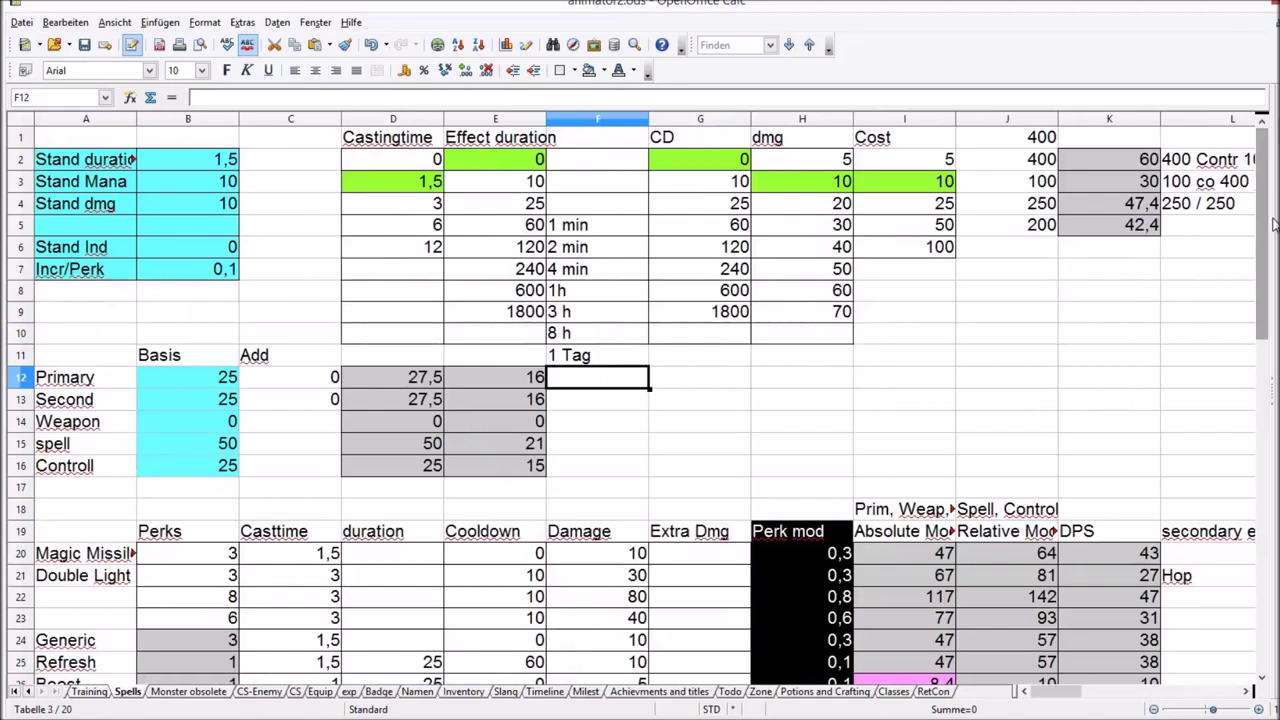
drag(1273, 224, 1265, 318)
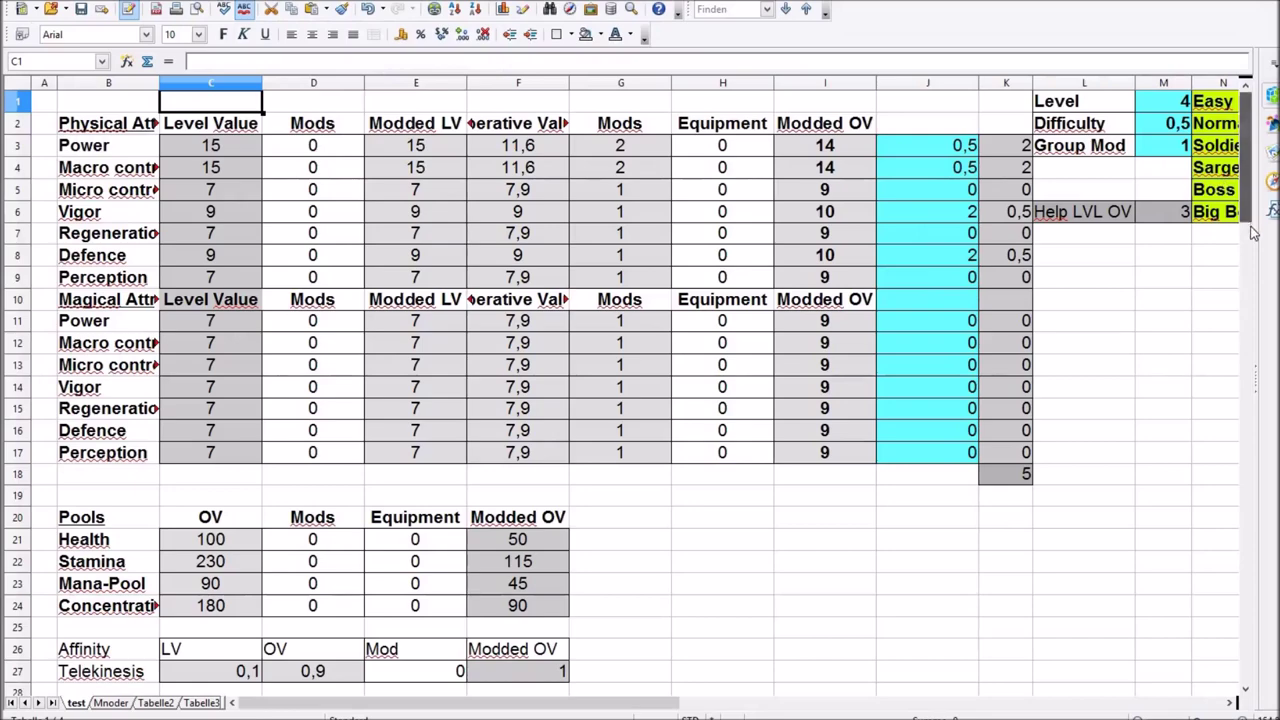
Return to the monster generator's test sheet and examine the weapon and skill damage tables, highlighting B83:K96
drag(1253, 200, 1274, 550)
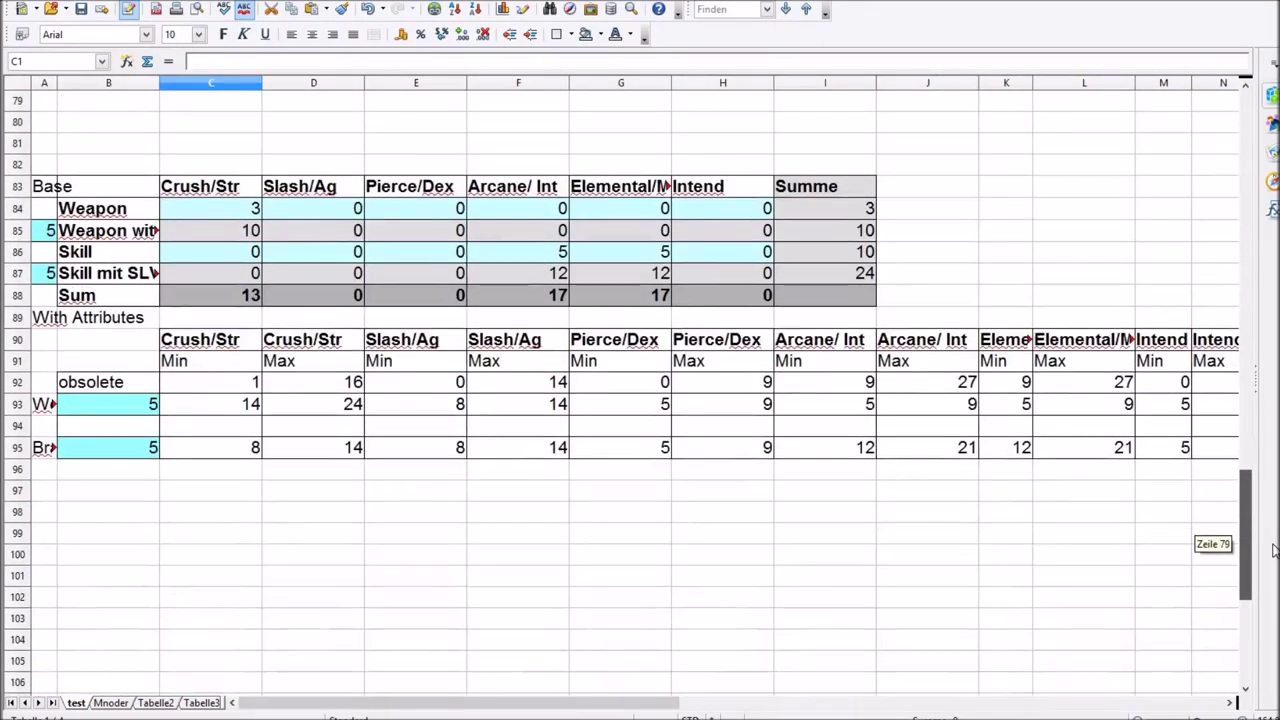
drag(1274, 550, 1274, 550)
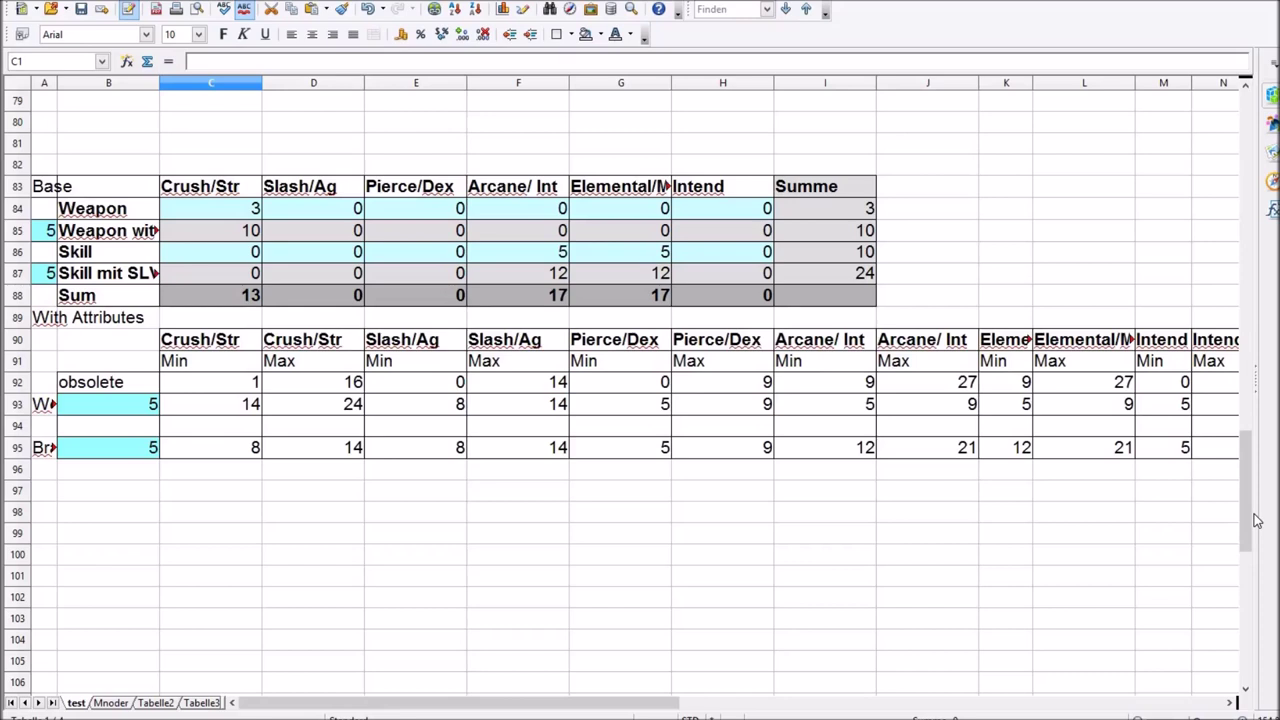
click(80, 190)
shift+click(897, 479)
shift+click(1005, 470)
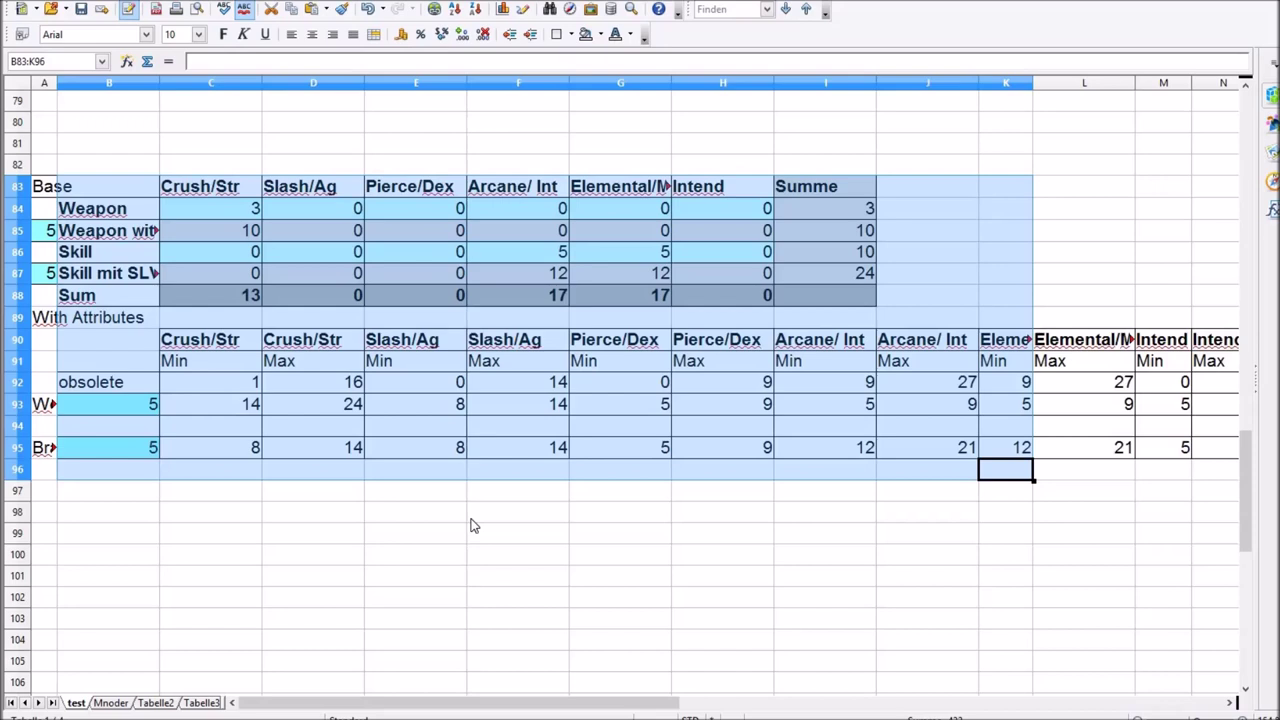
click(474, 519)
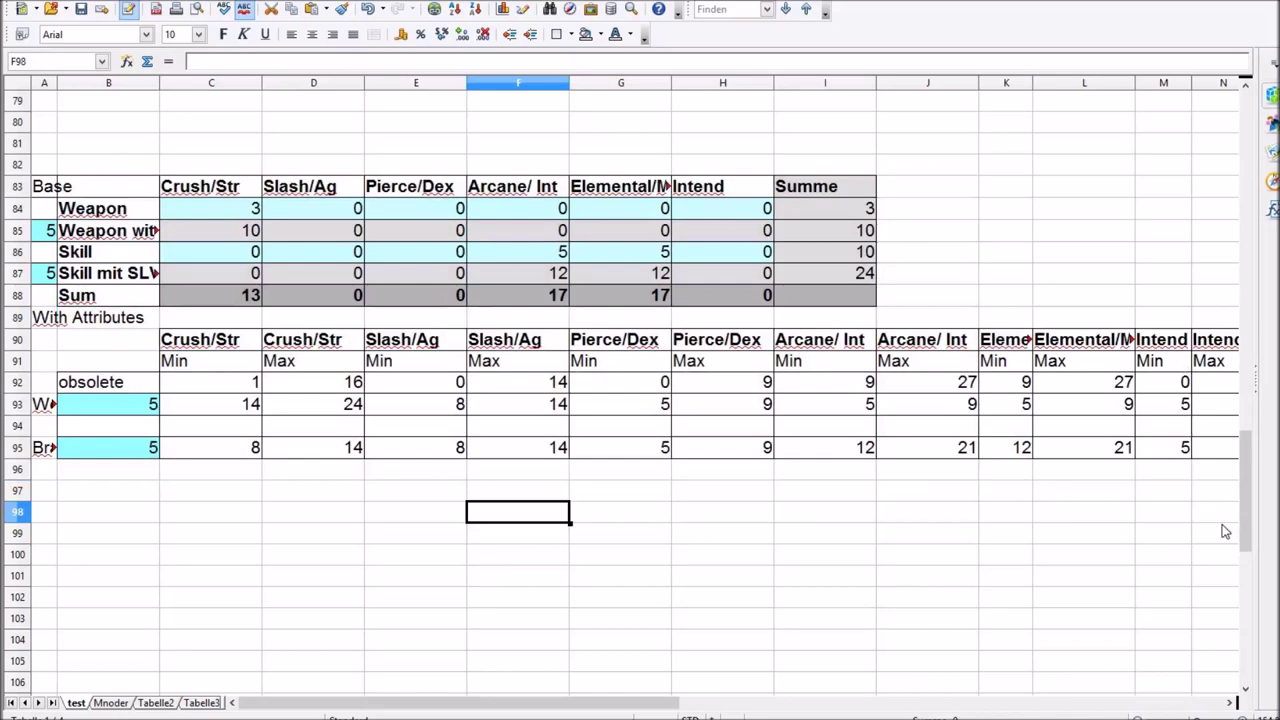
Examine the formulas of the physical Power row from the operative value in F3 to K3
drag(1243, 508, 1243, 100)
click(464, 136)
key(Right)
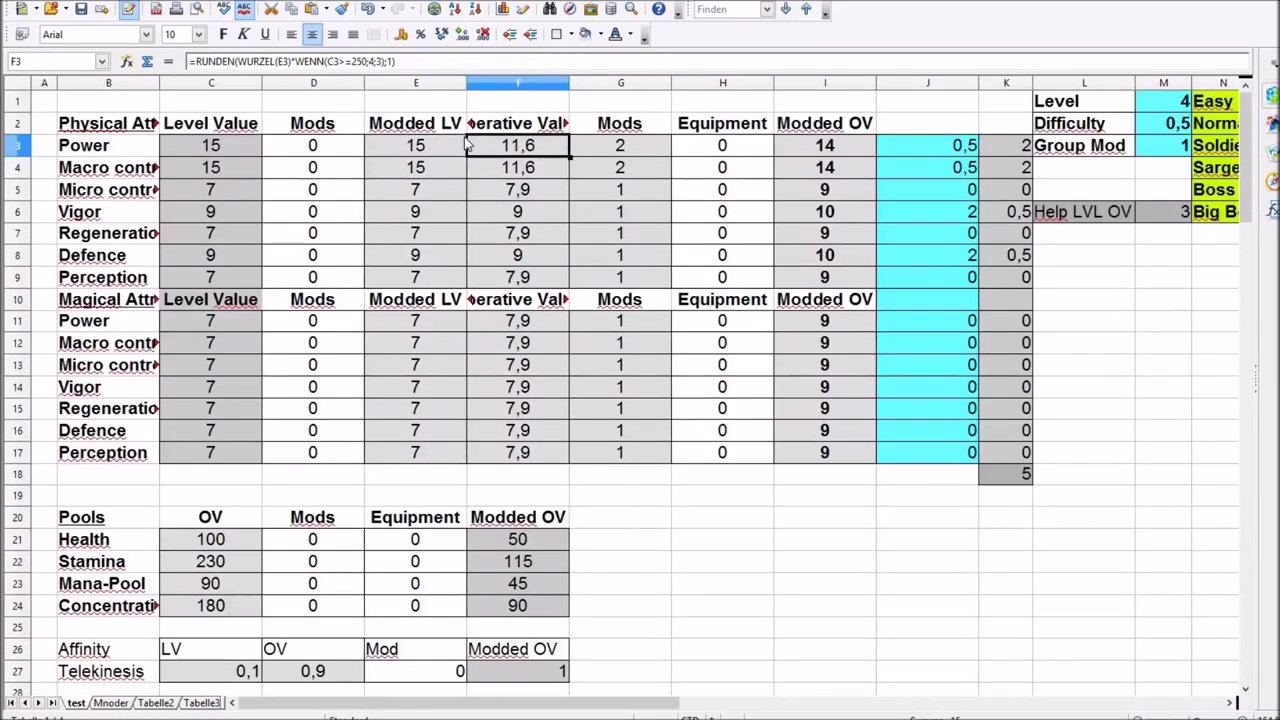
key(Right)
key(Right)
key(Right)
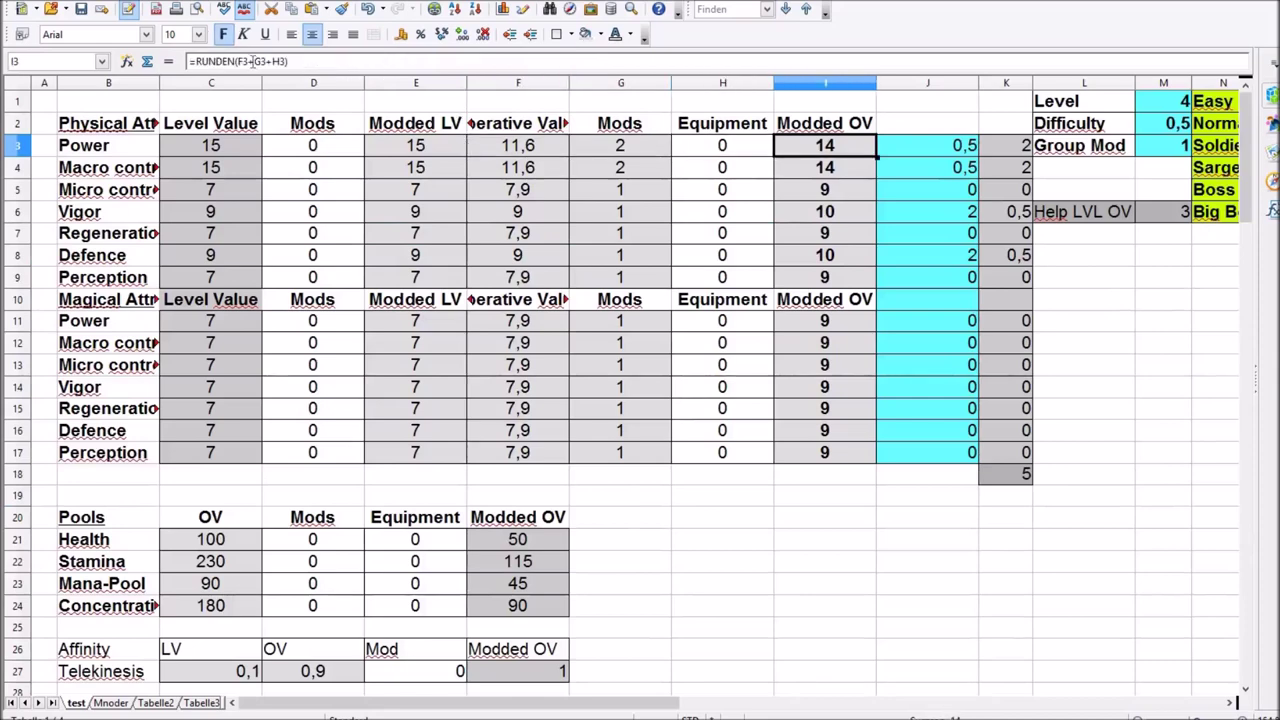
key(Right)
key(Right)
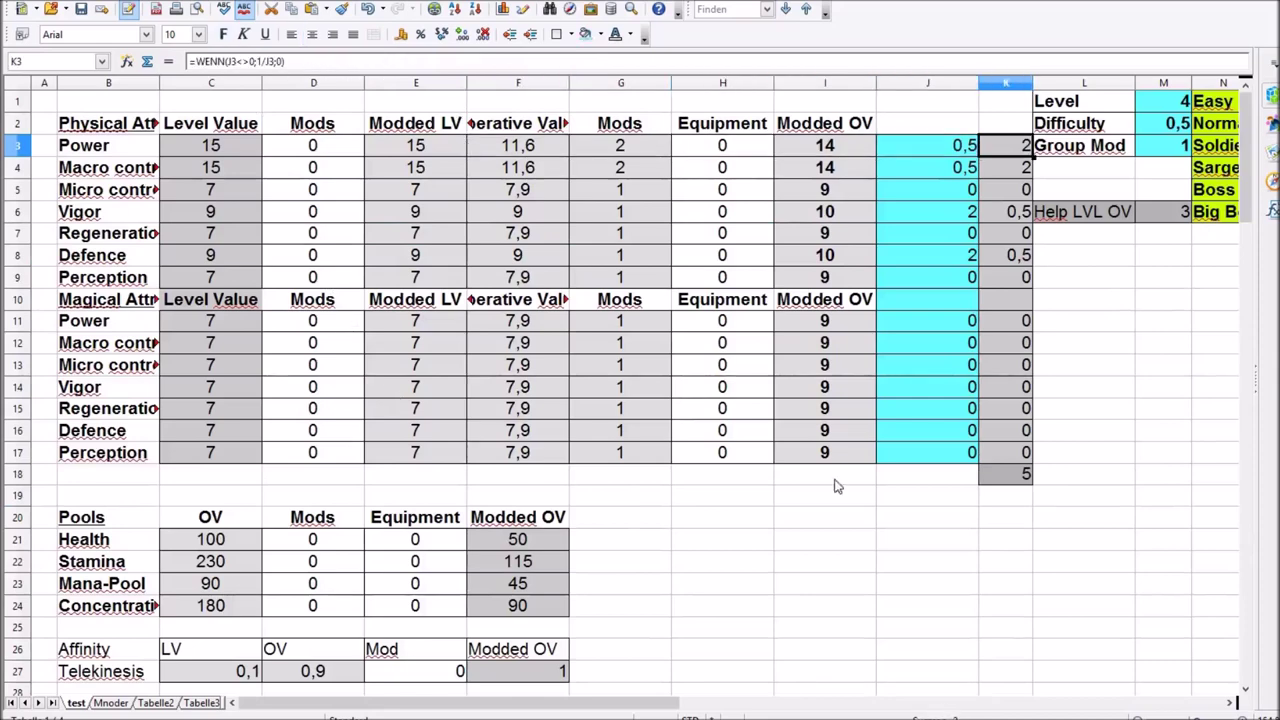
Go down column K to row 25 and examine the pools, affinity and attack tables
key(Down)
key(Down)
key(Down)
key(Down)
key(Down)
key(Down)
key(Down)
key(Down)
key(Down)
key(Down)
key(Down)
key(Down)
key(Down)
key(Down)
key(Down)
key(Down)
key(Down)
key(Down)
key(Down)
key(Down)
key(Down)
key(Down)
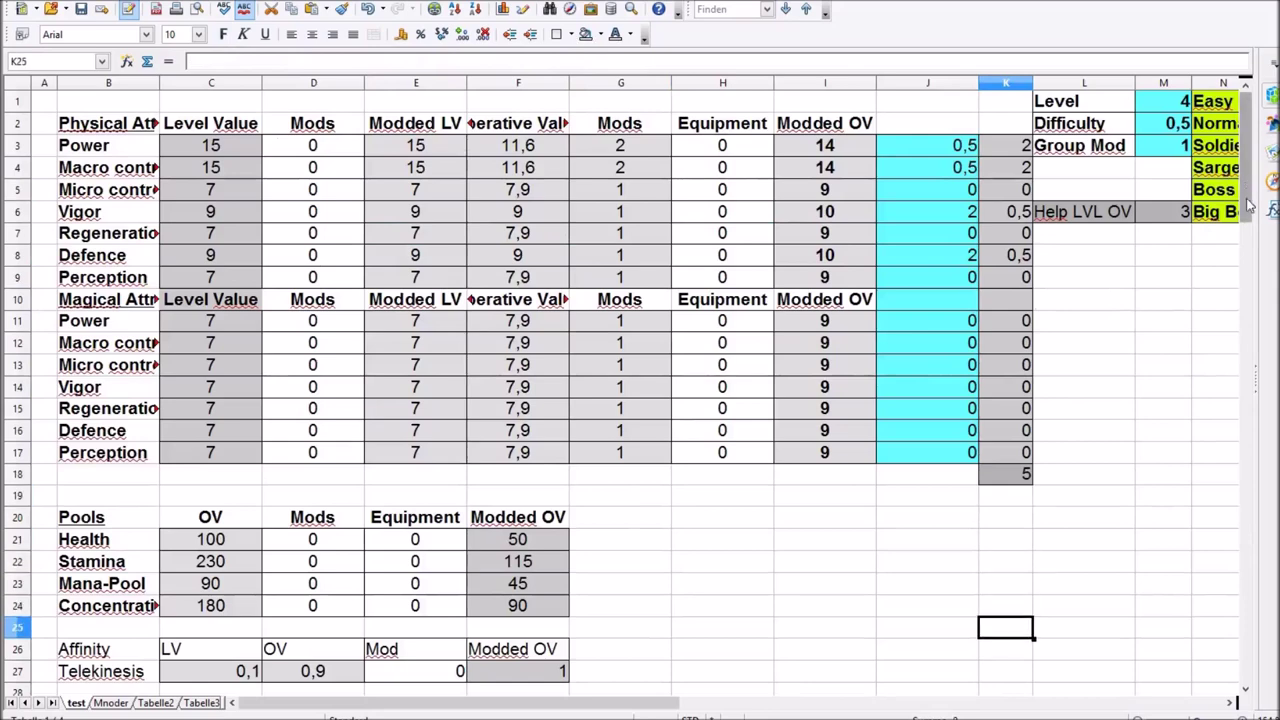
drag(1248, 198, 1250, 232)
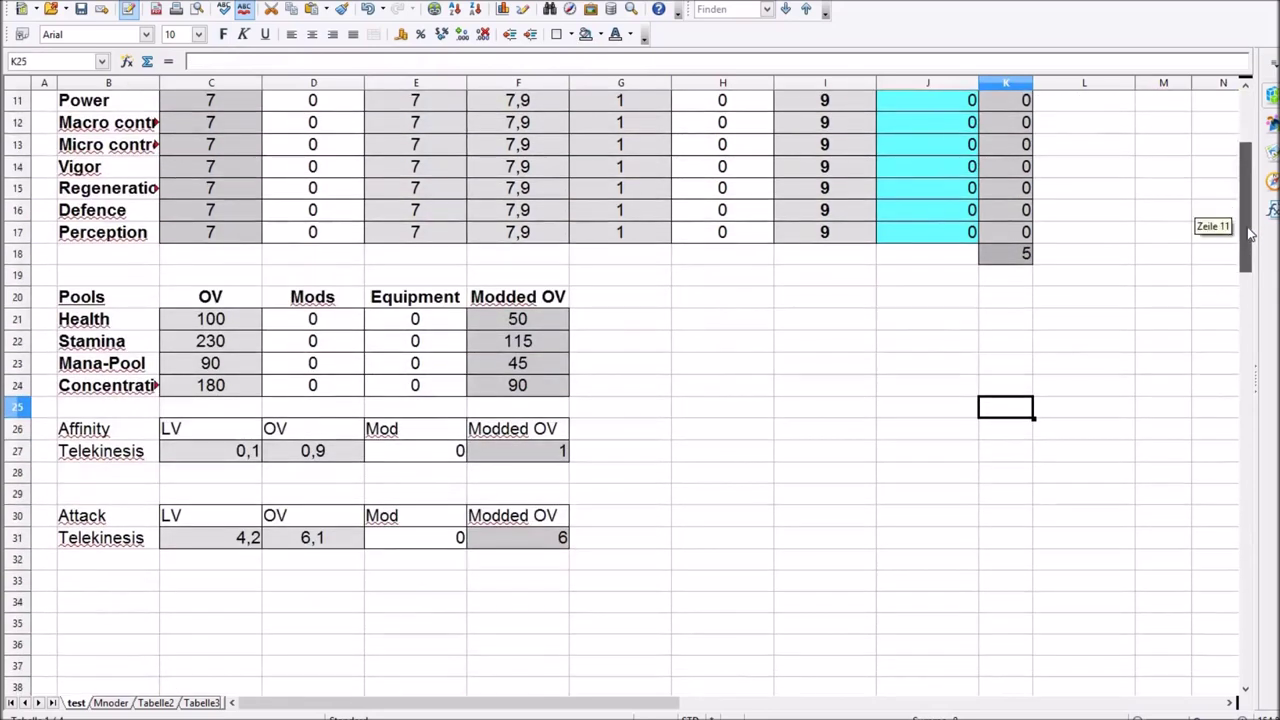